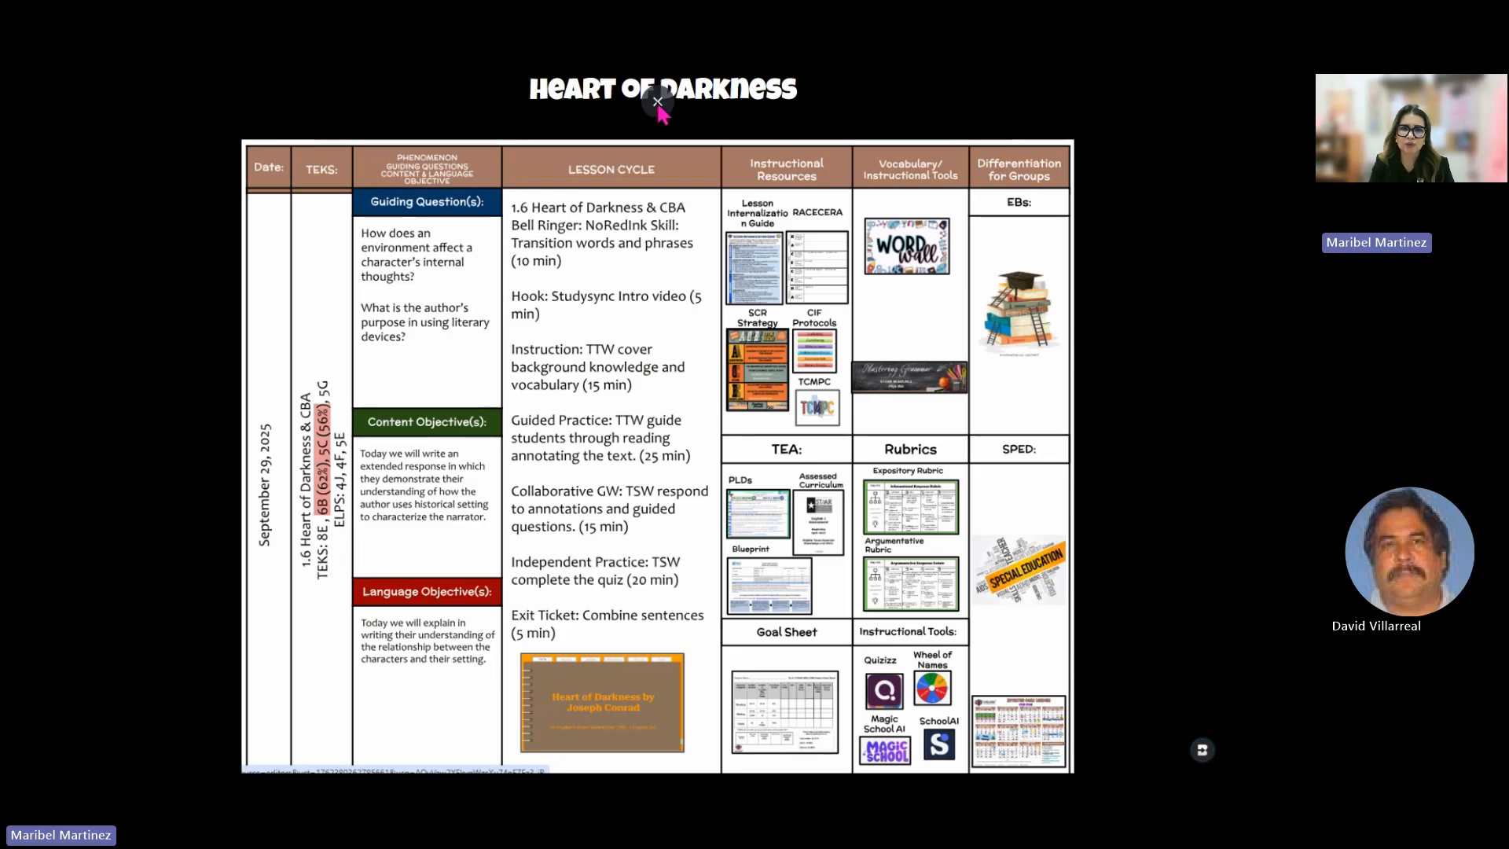
Exit the slideshow and open Google Classroom from the My Apps page.
click(657, 102)
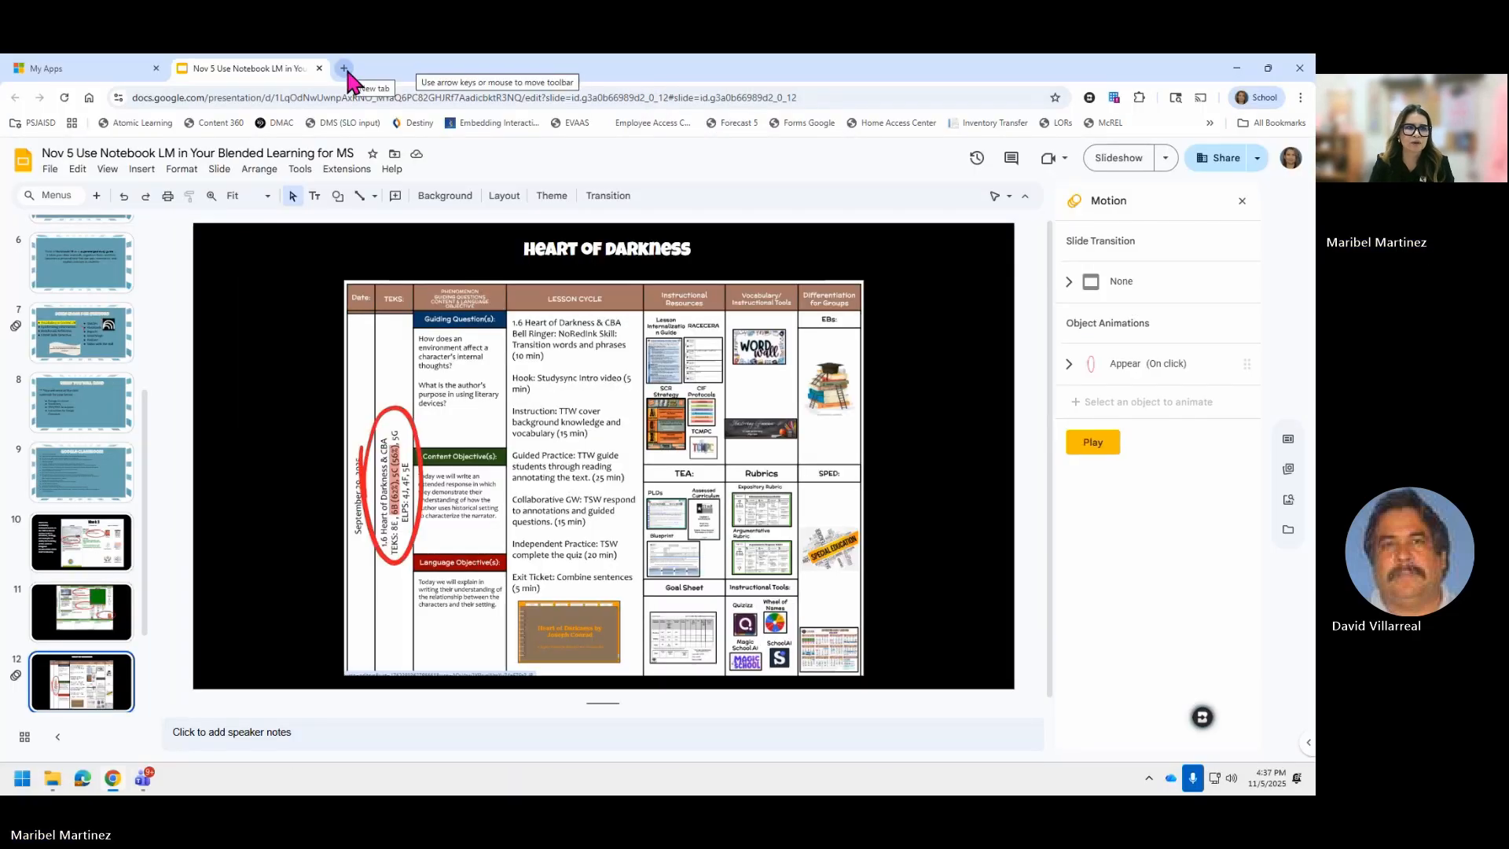
mouse_move(95, 69)
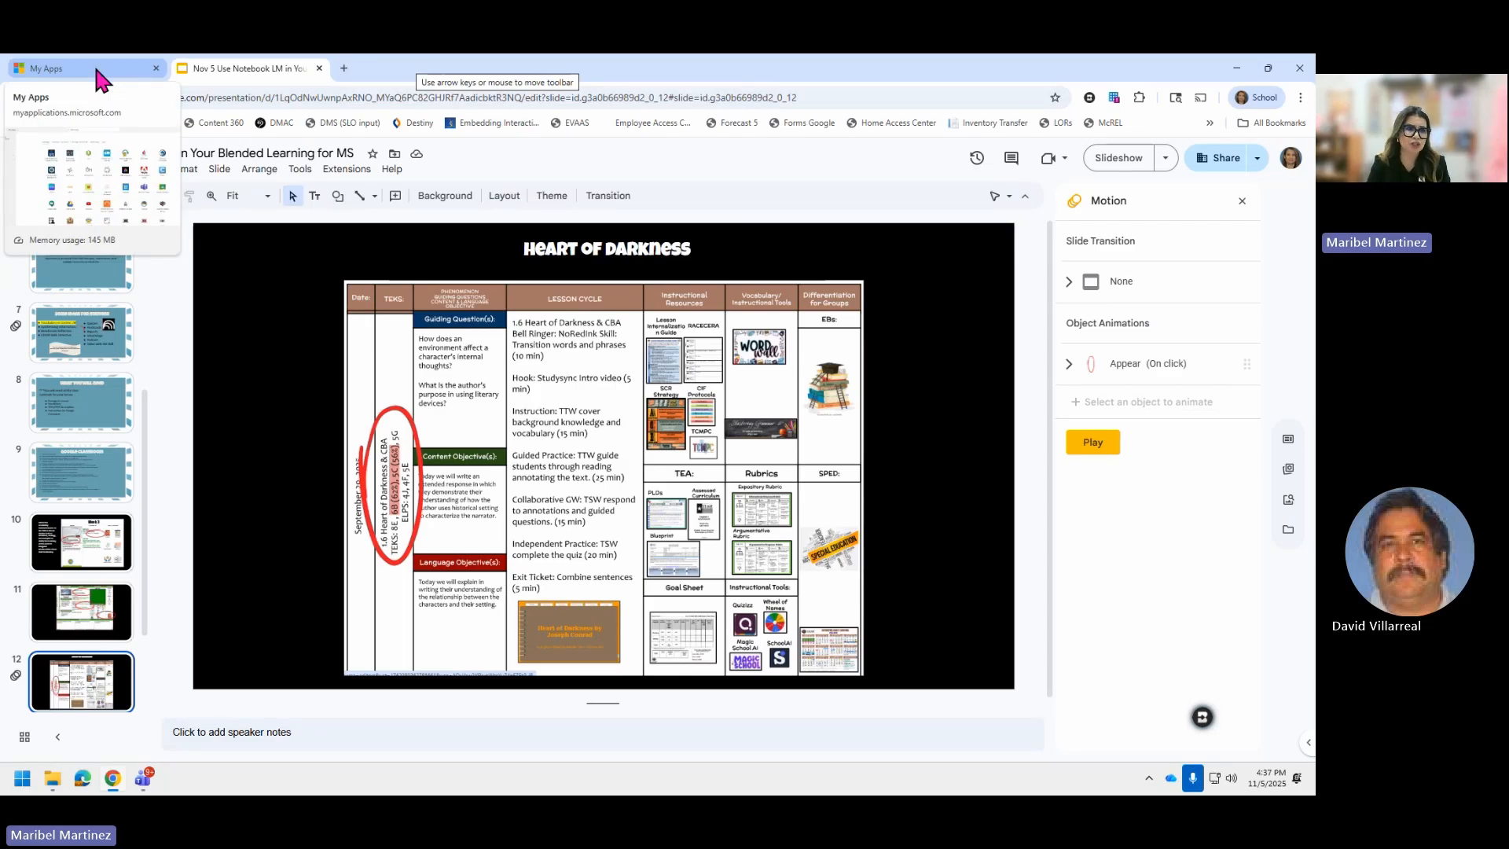
click(96, 69)
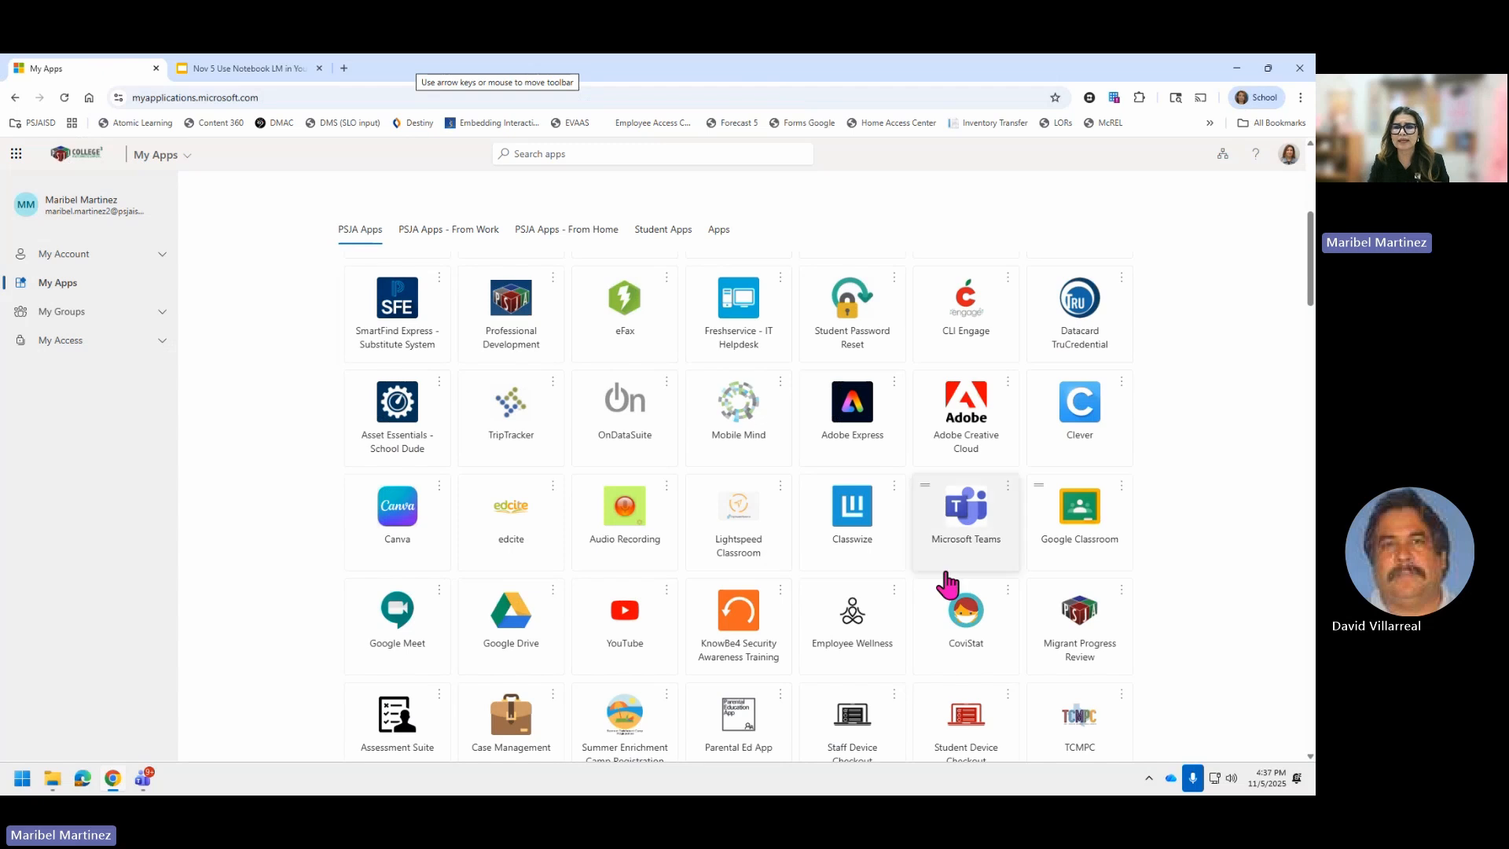
click(1100, 550)
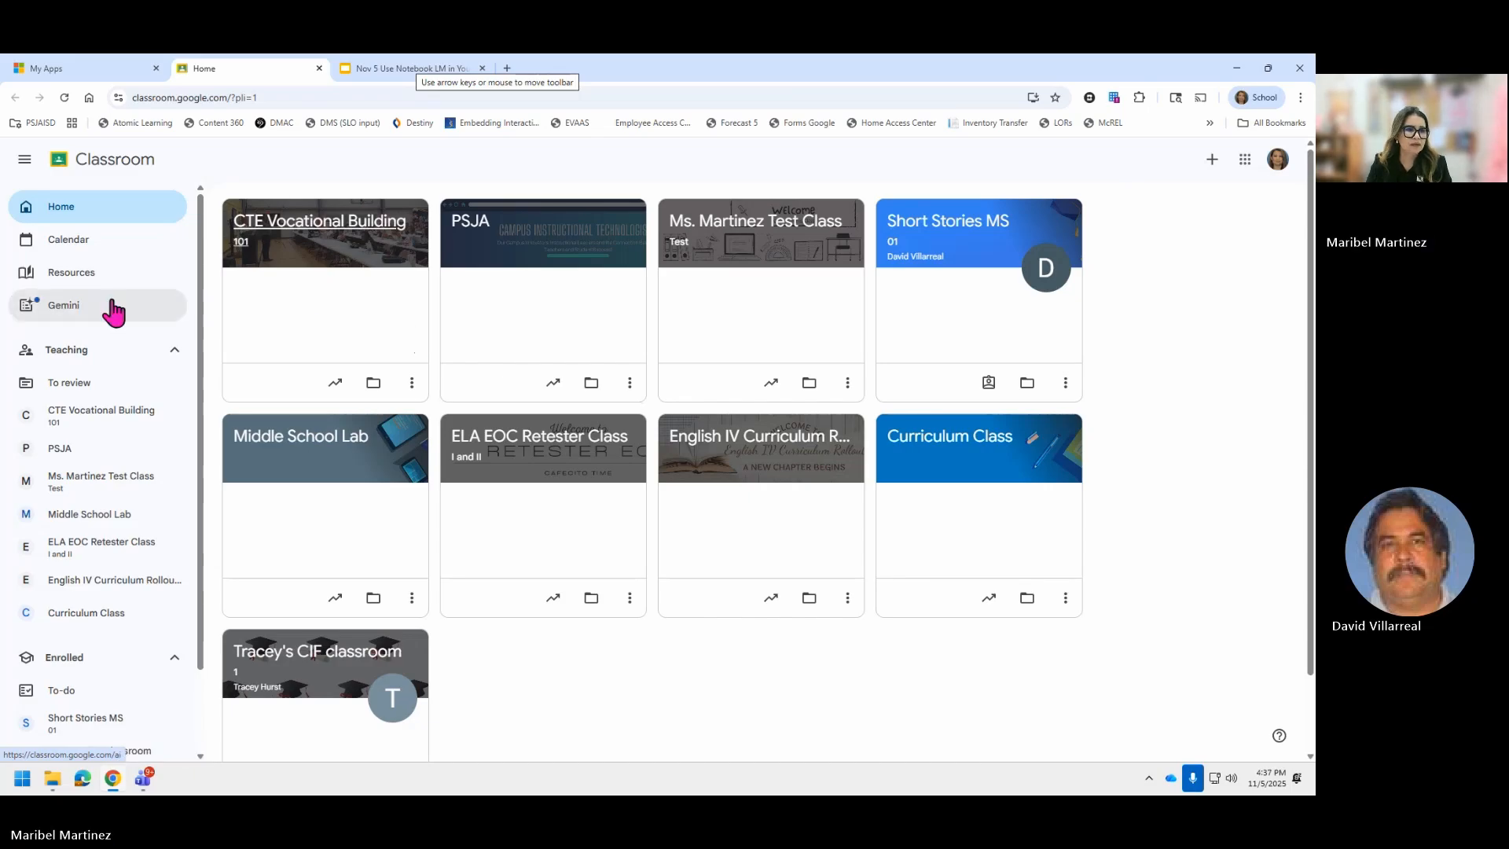
Launch NotebookLM from Classroom's Gemini page and open the 2B Vocabulary Session notebook.
click(85, 305)
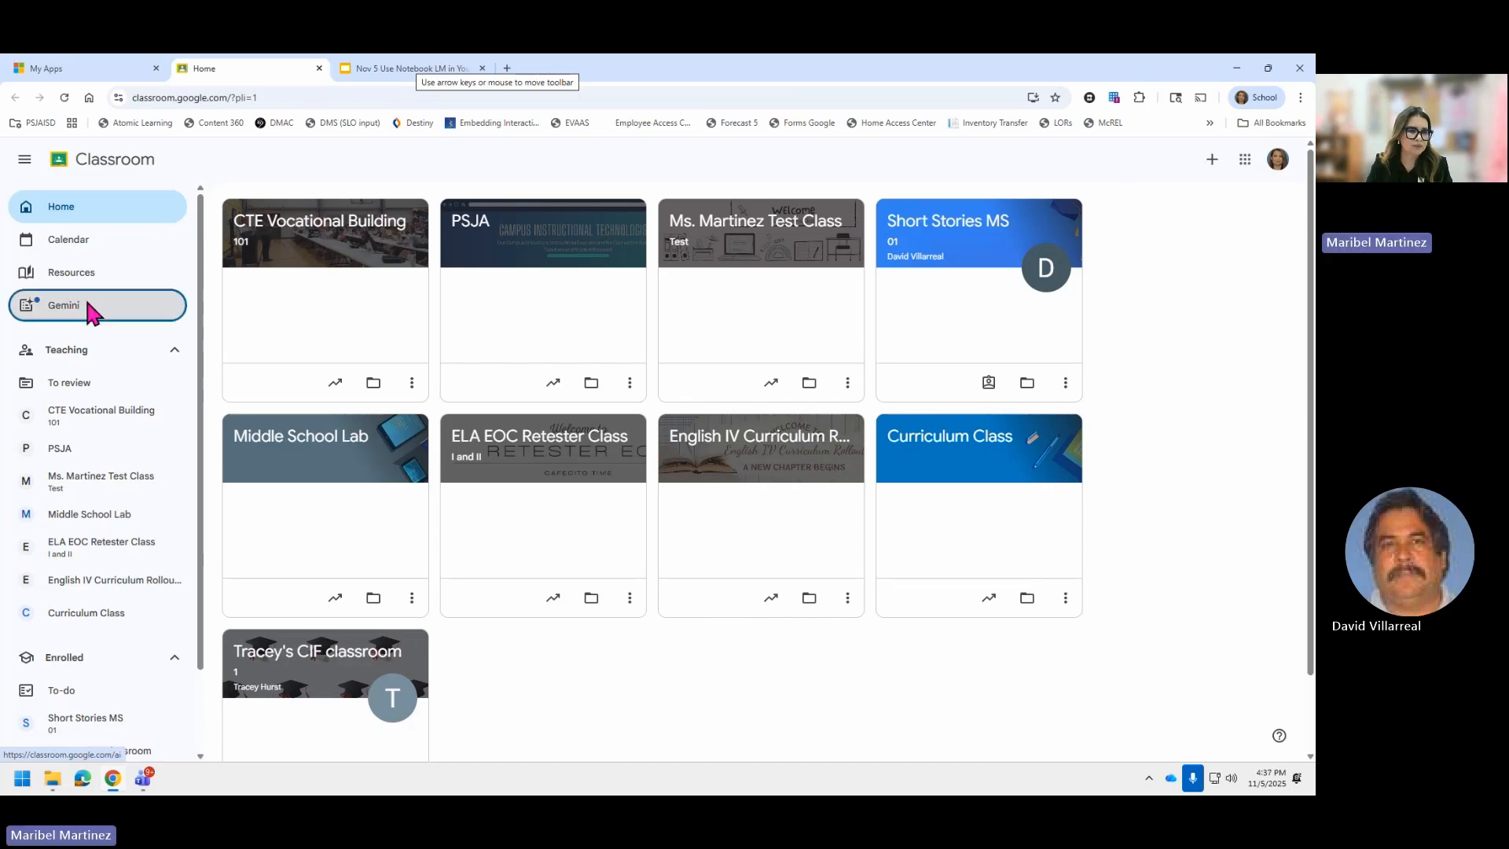
scroll(877, 517, down, 1)
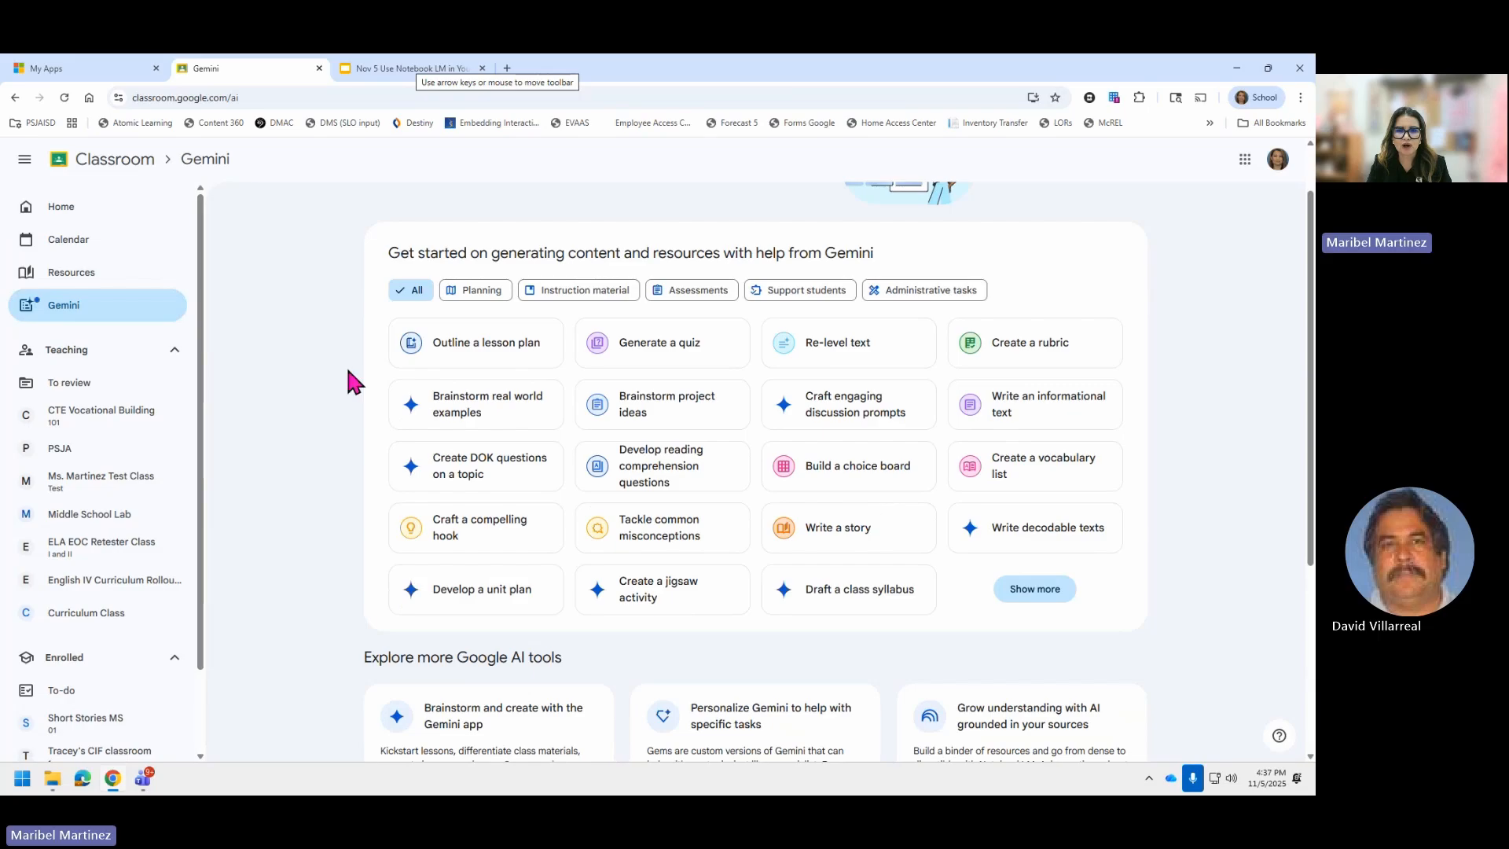
scroll(800, 620, down, 4)
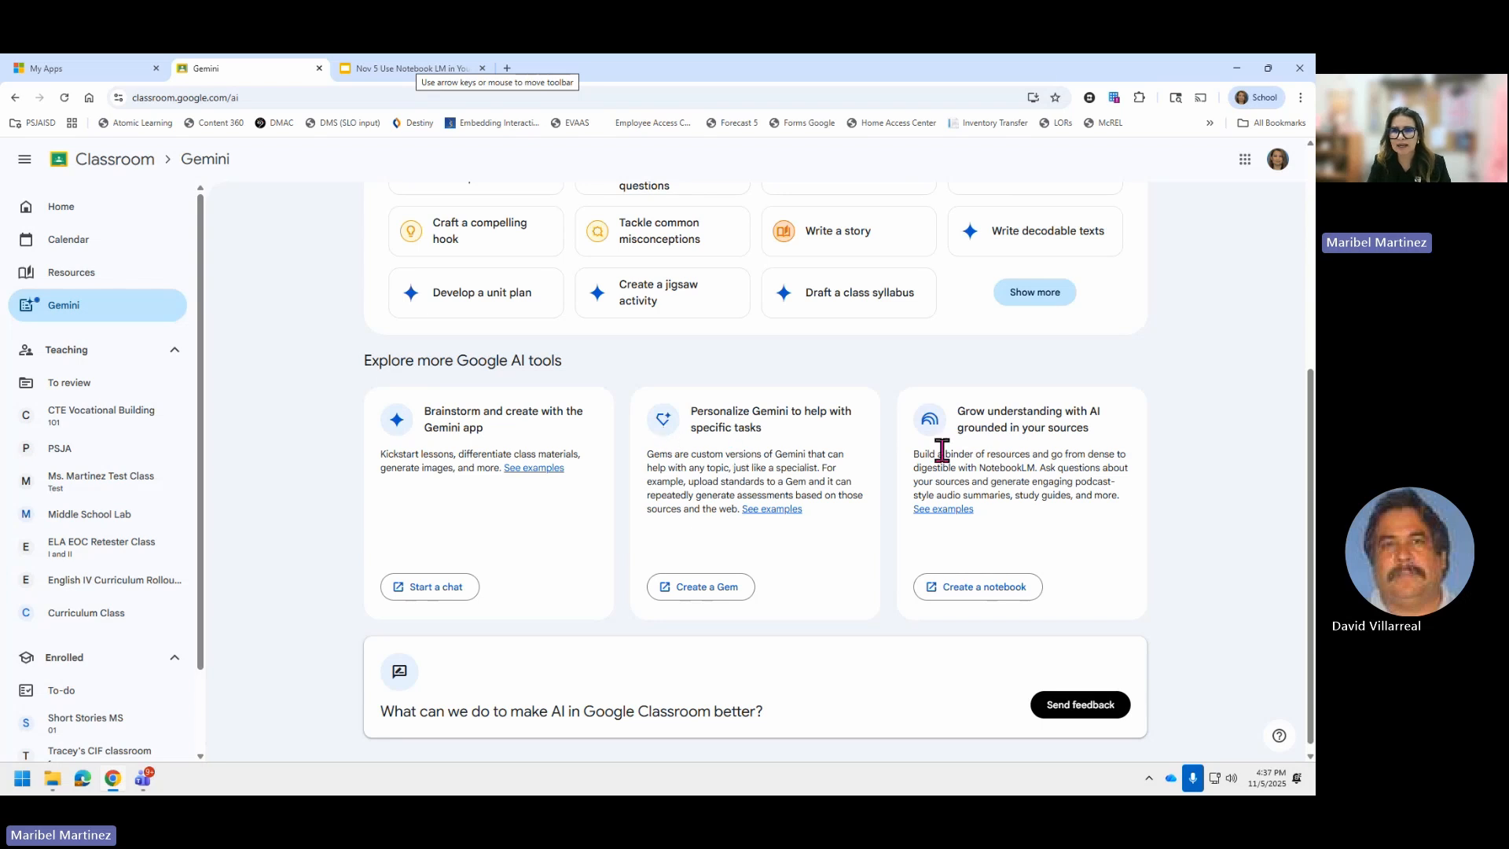
click(988, 586)
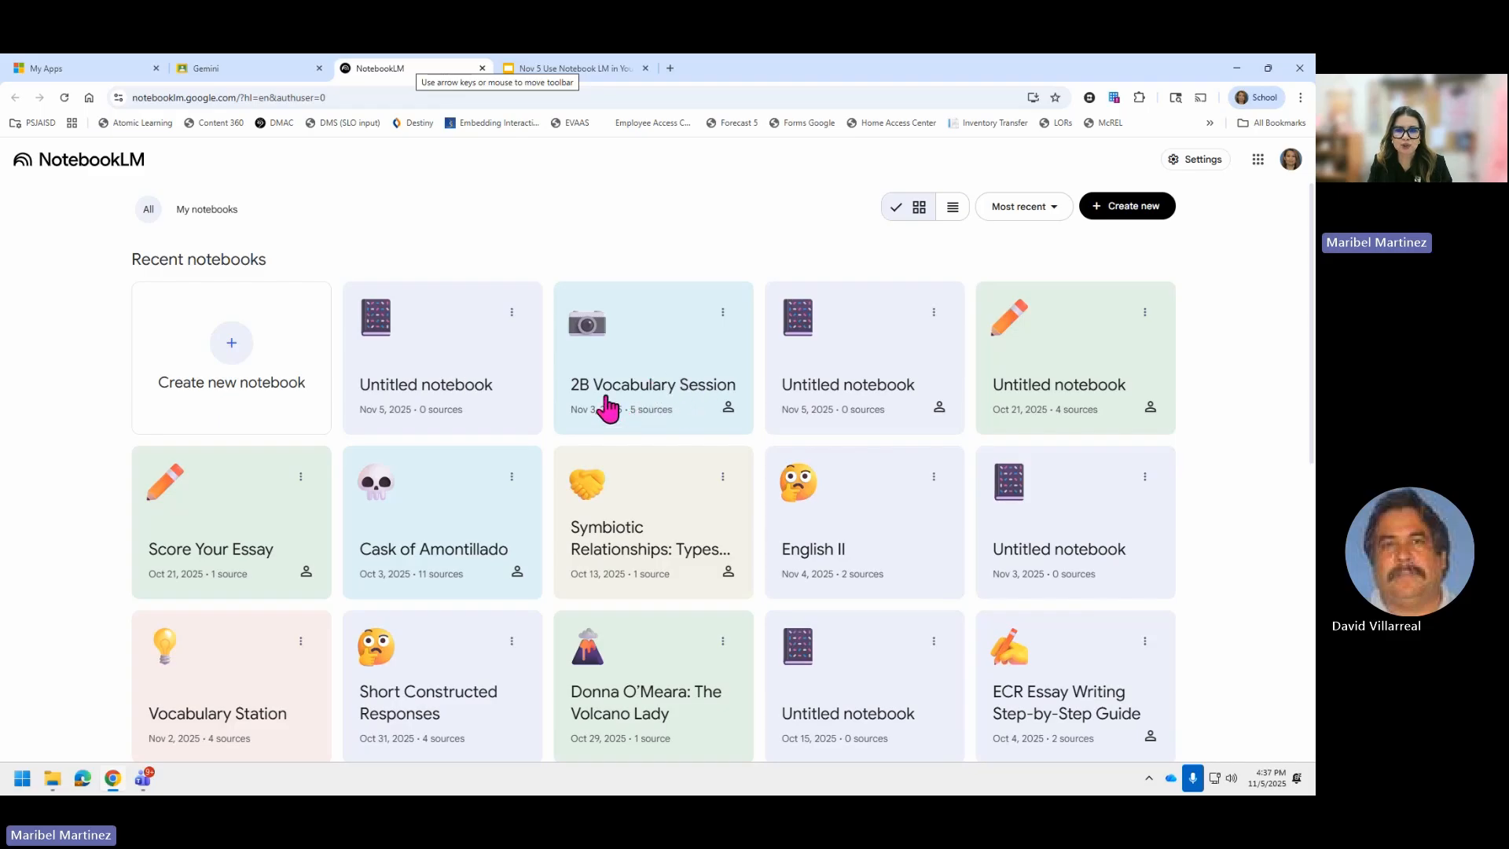
click(663, 399)
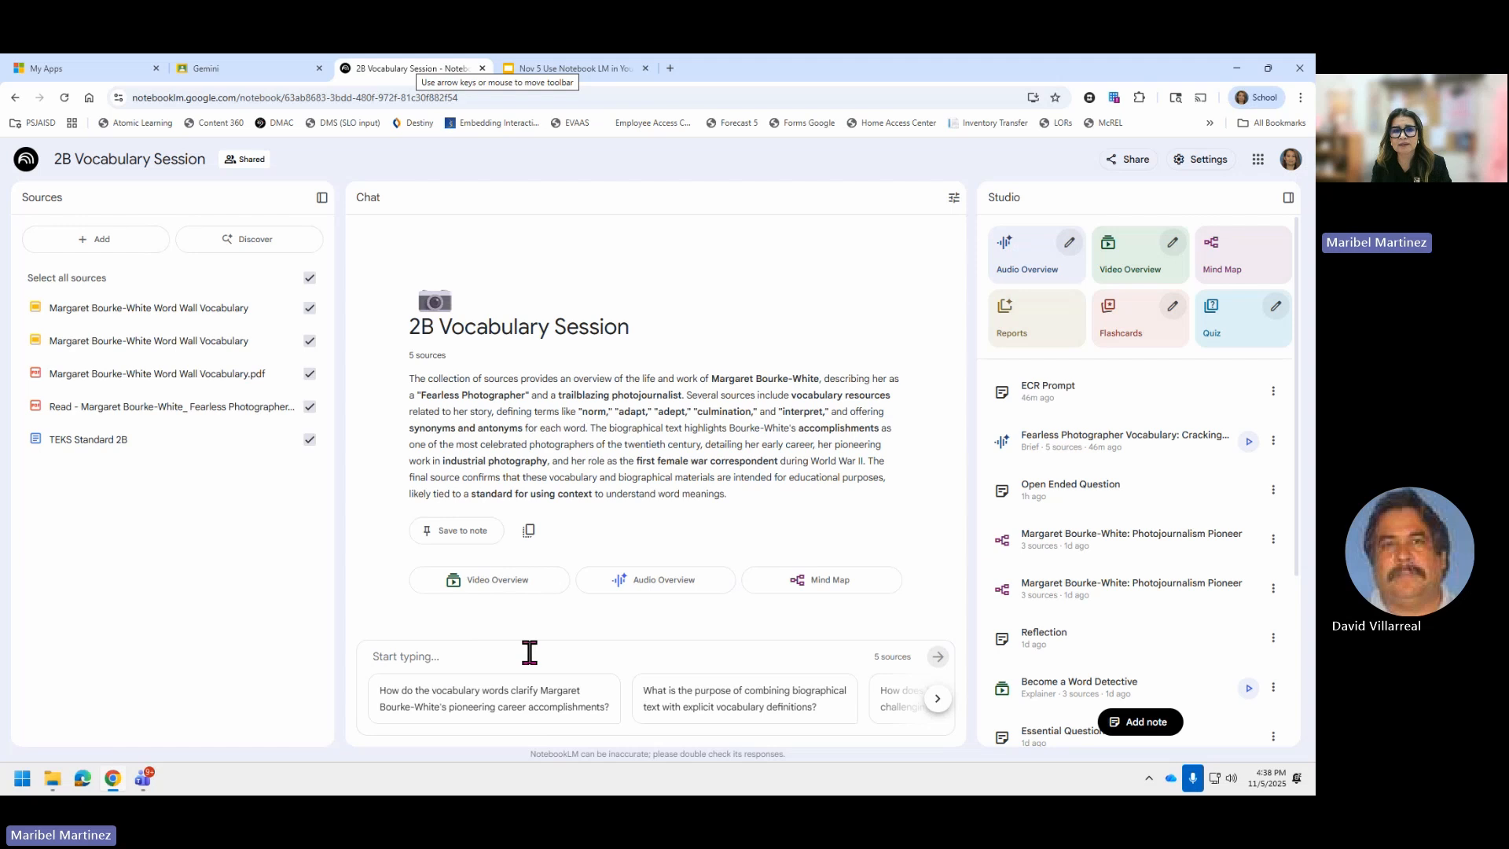
click(680, 660)
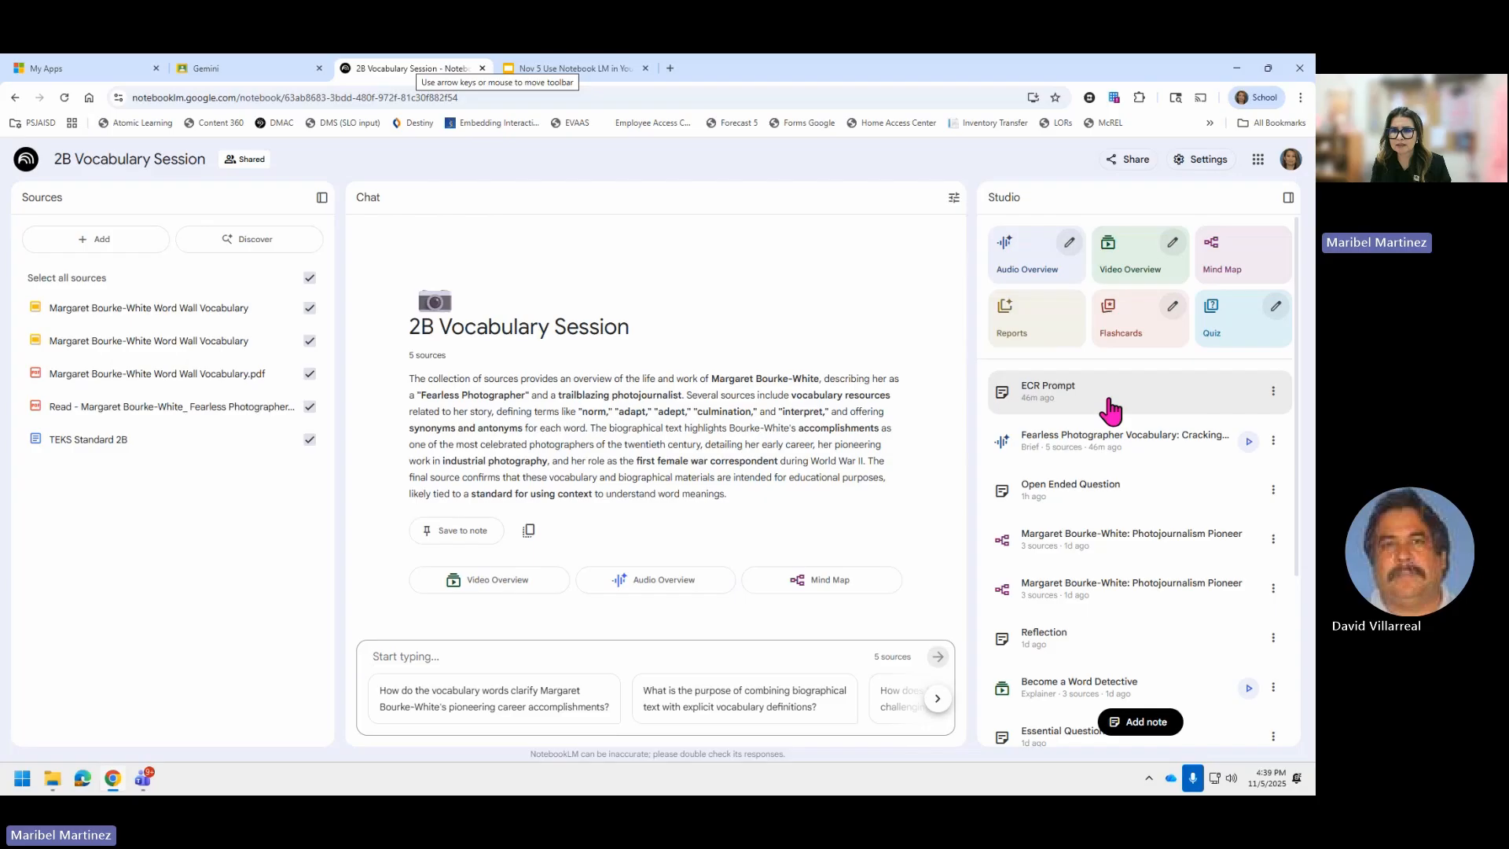
Add a new note to the notebook, erase its default title, and return to the Studio overview.
click(1142, 727)
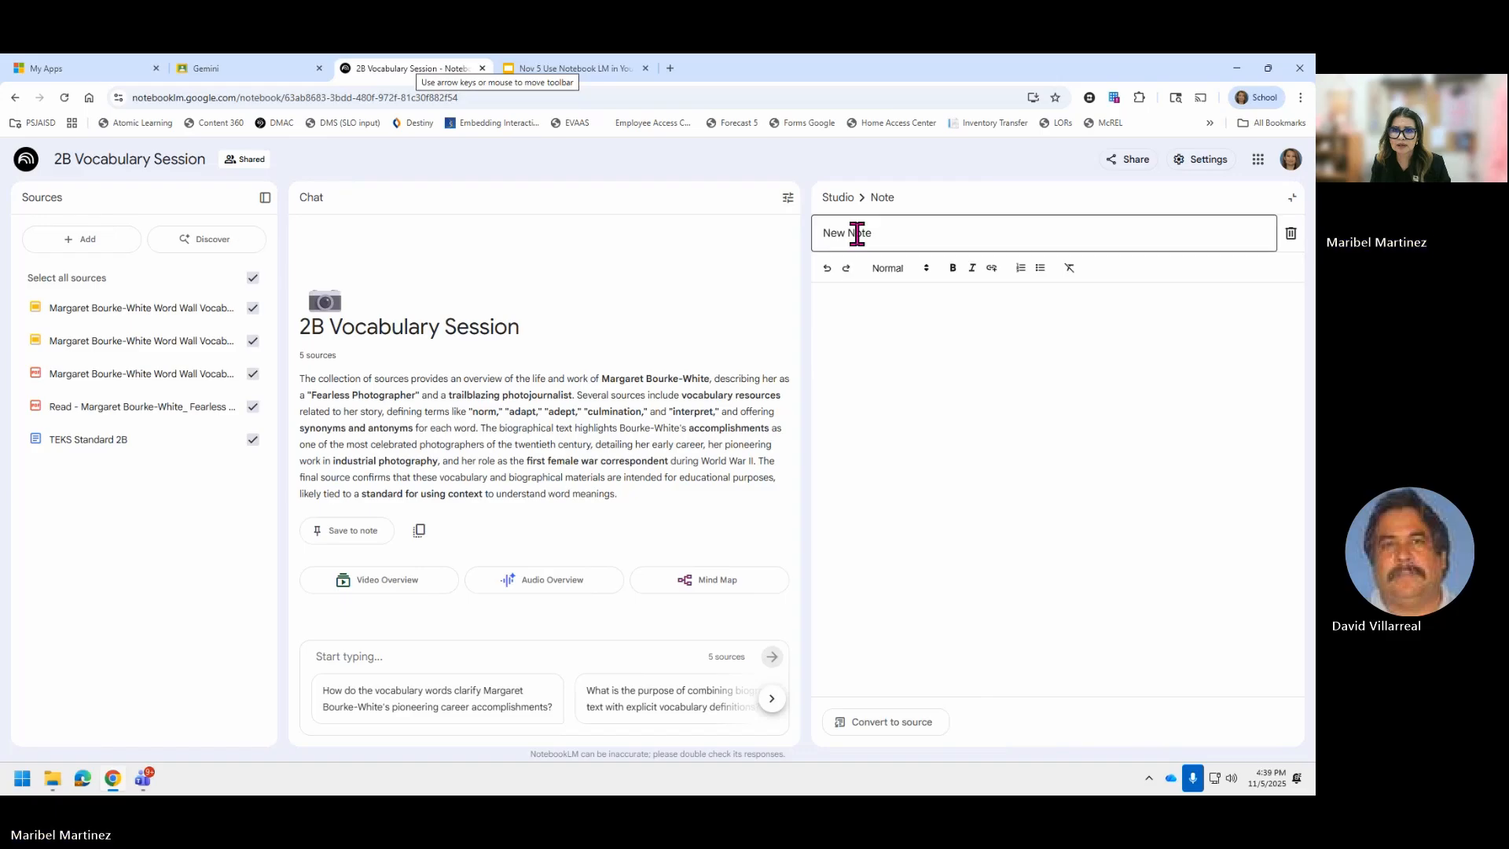
click(857, 234)
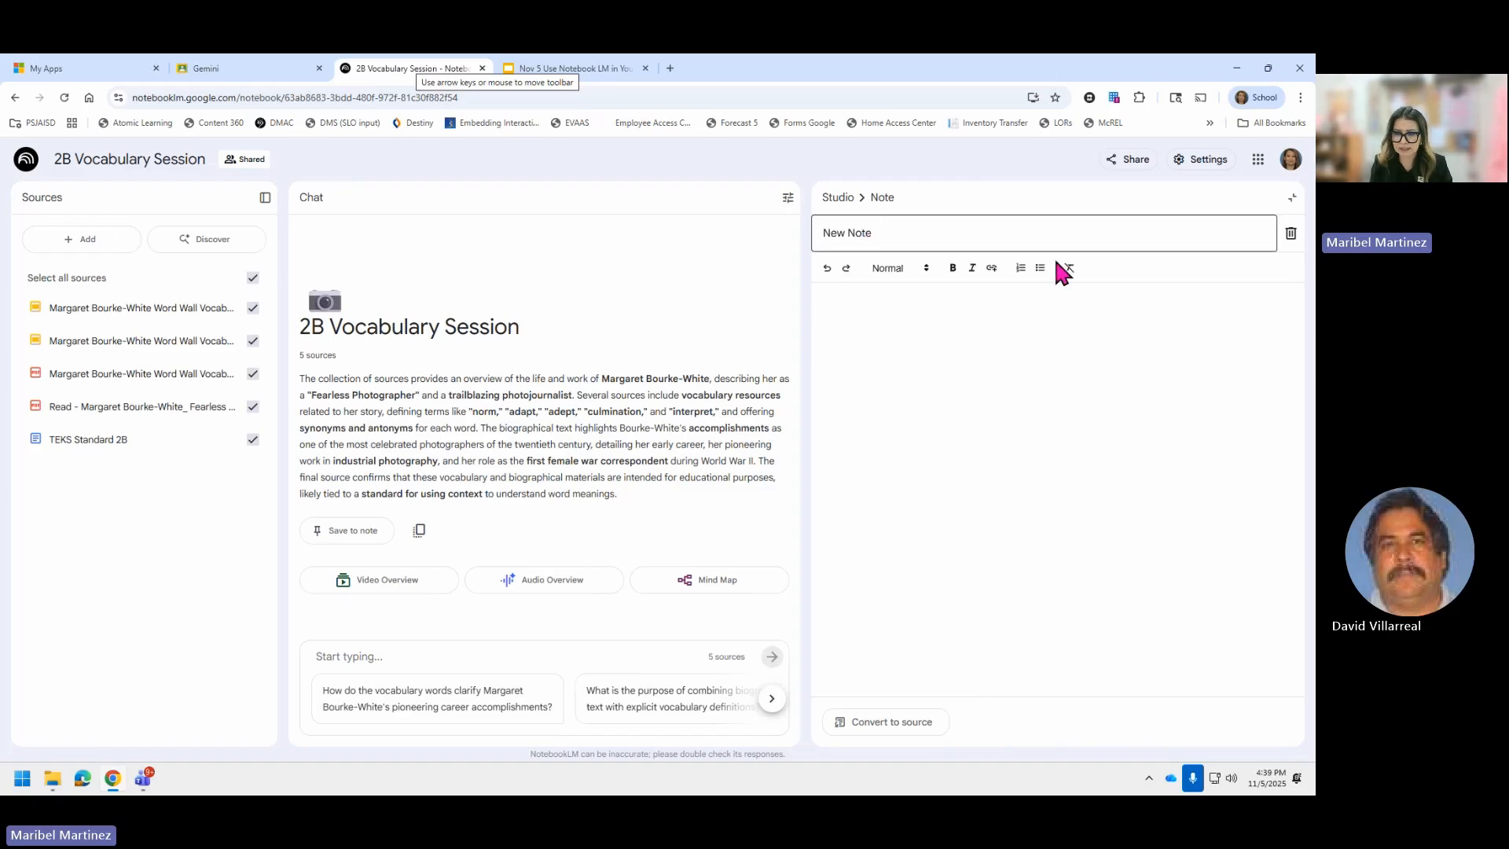
click(950, 230)
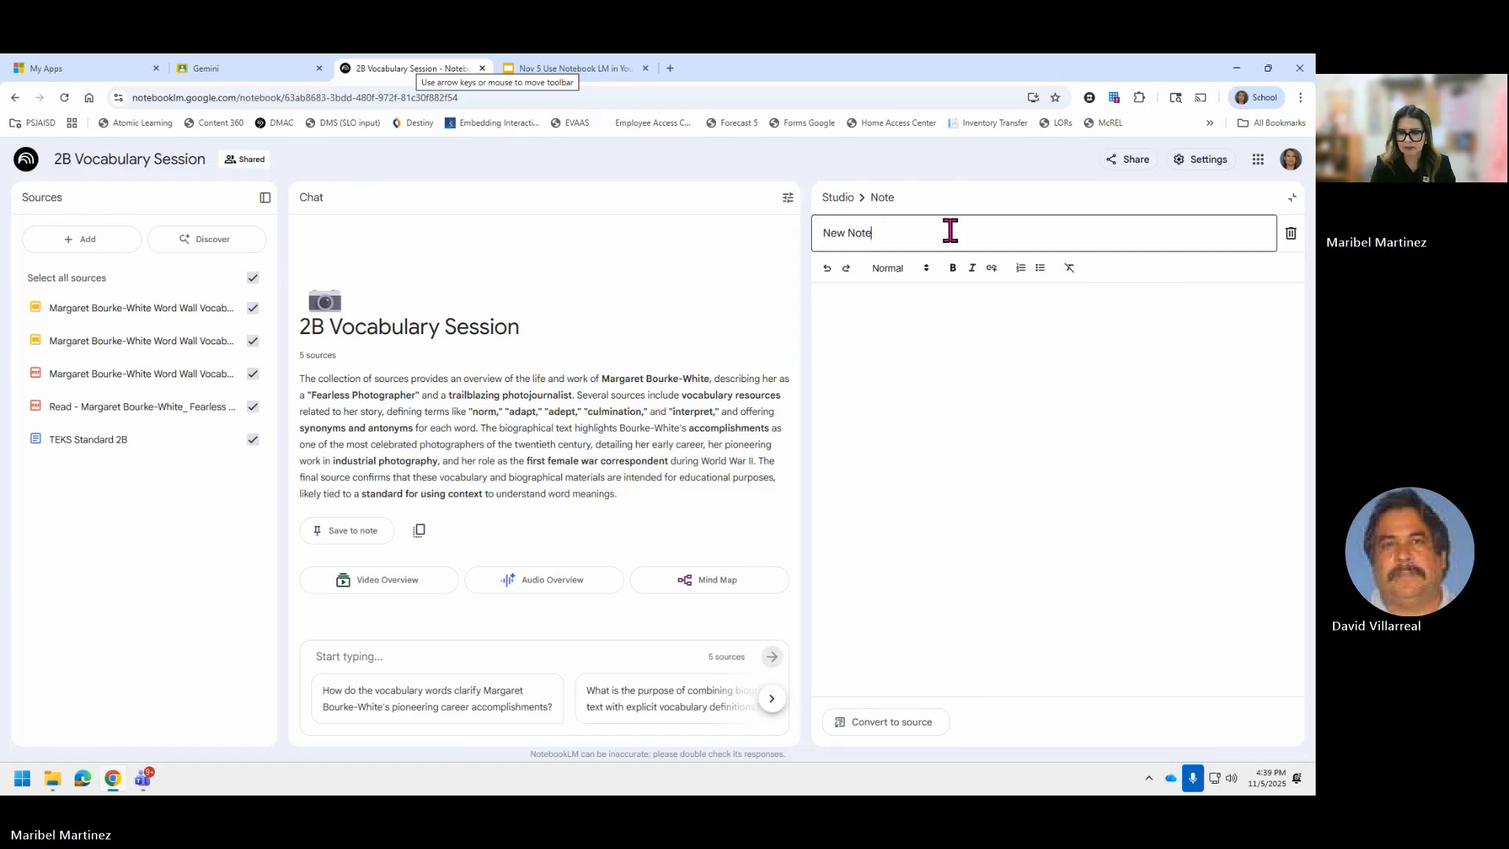
key(BackSpace)
key(BackSpace)
key(BackSpace)
key(BackSpace)
key(BackSpace)
key(BackSpace)
key(BackSpace)
key(BackSpace)
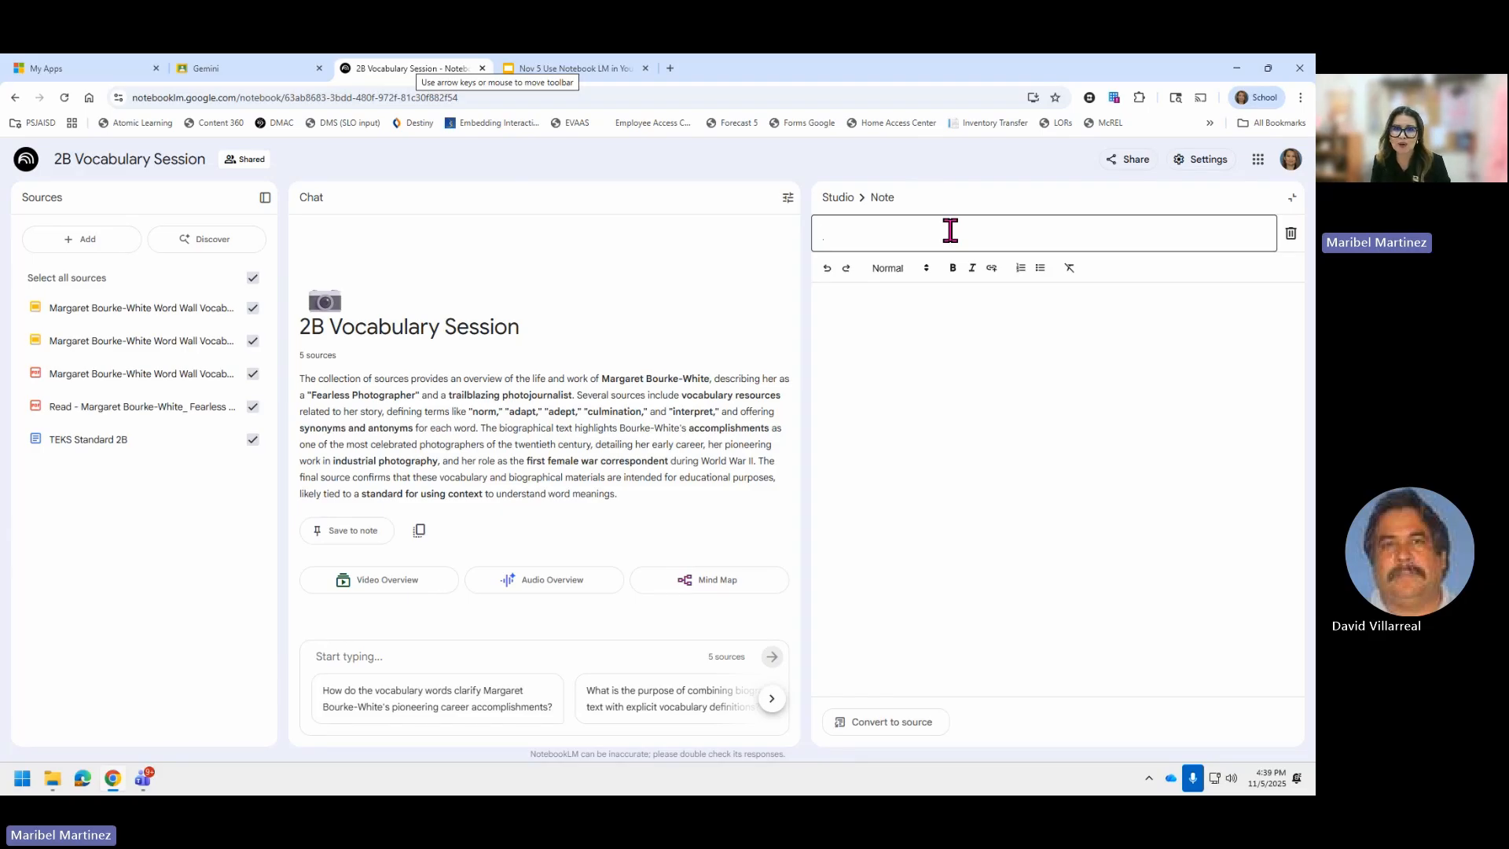
click(848, 211)
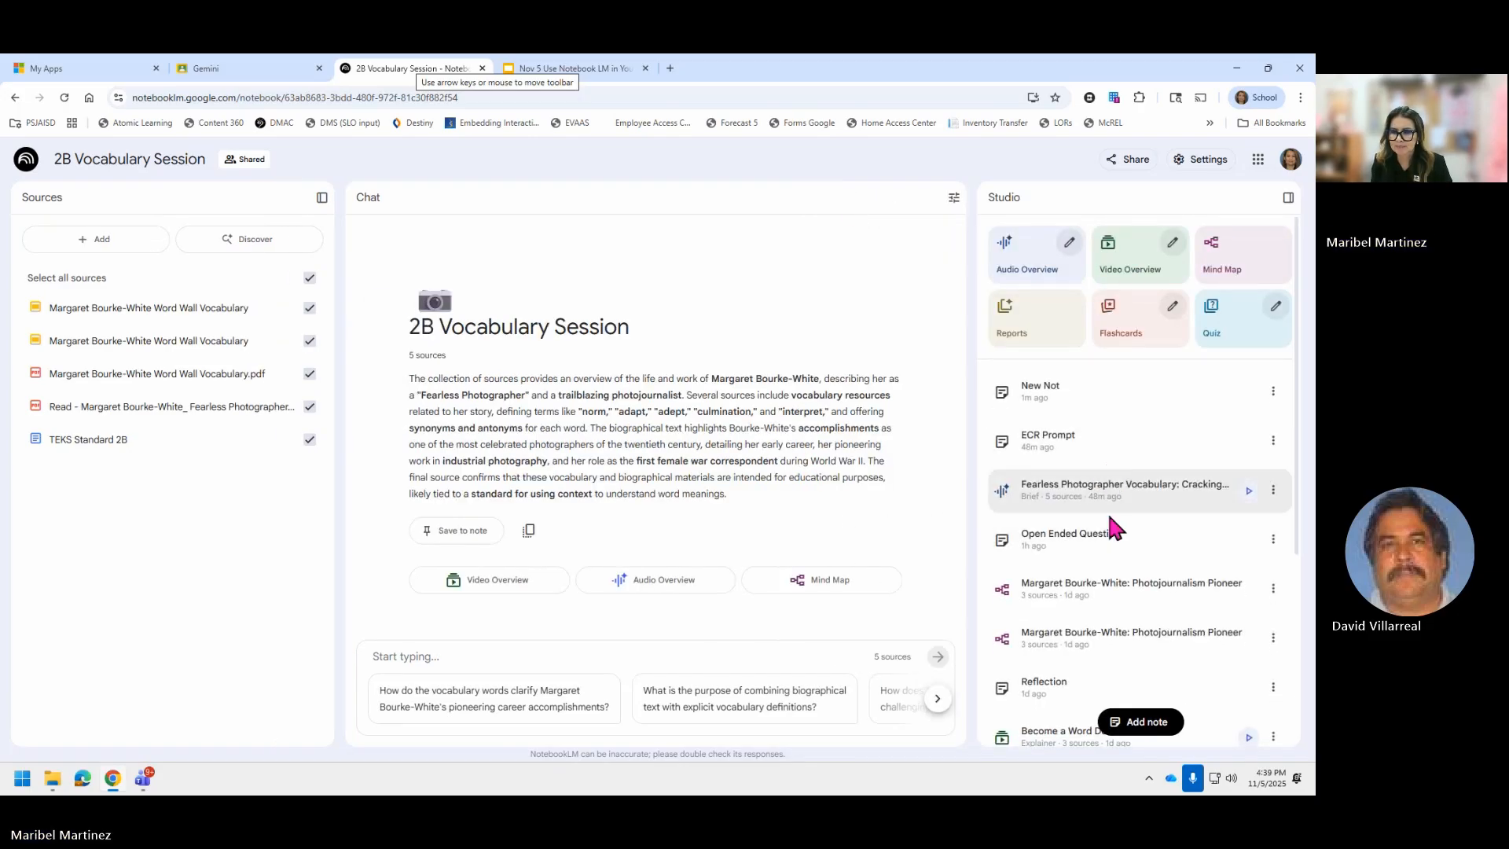
Play part of the Fearless Photographer Vocabulary audio overview and pause it.
scroll(1116, 526, down, 1)
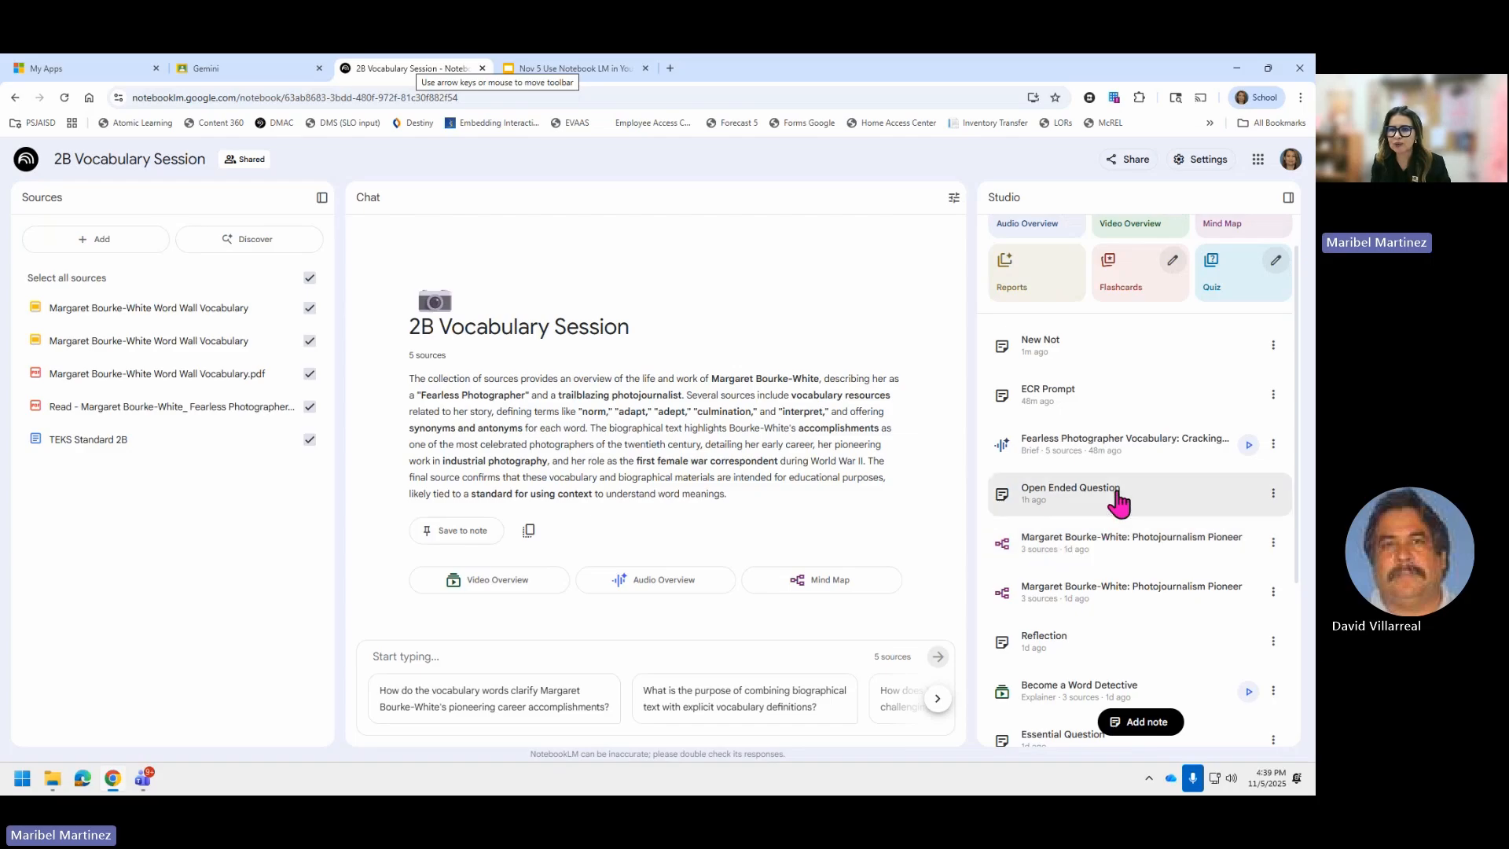
click(1250, 456)
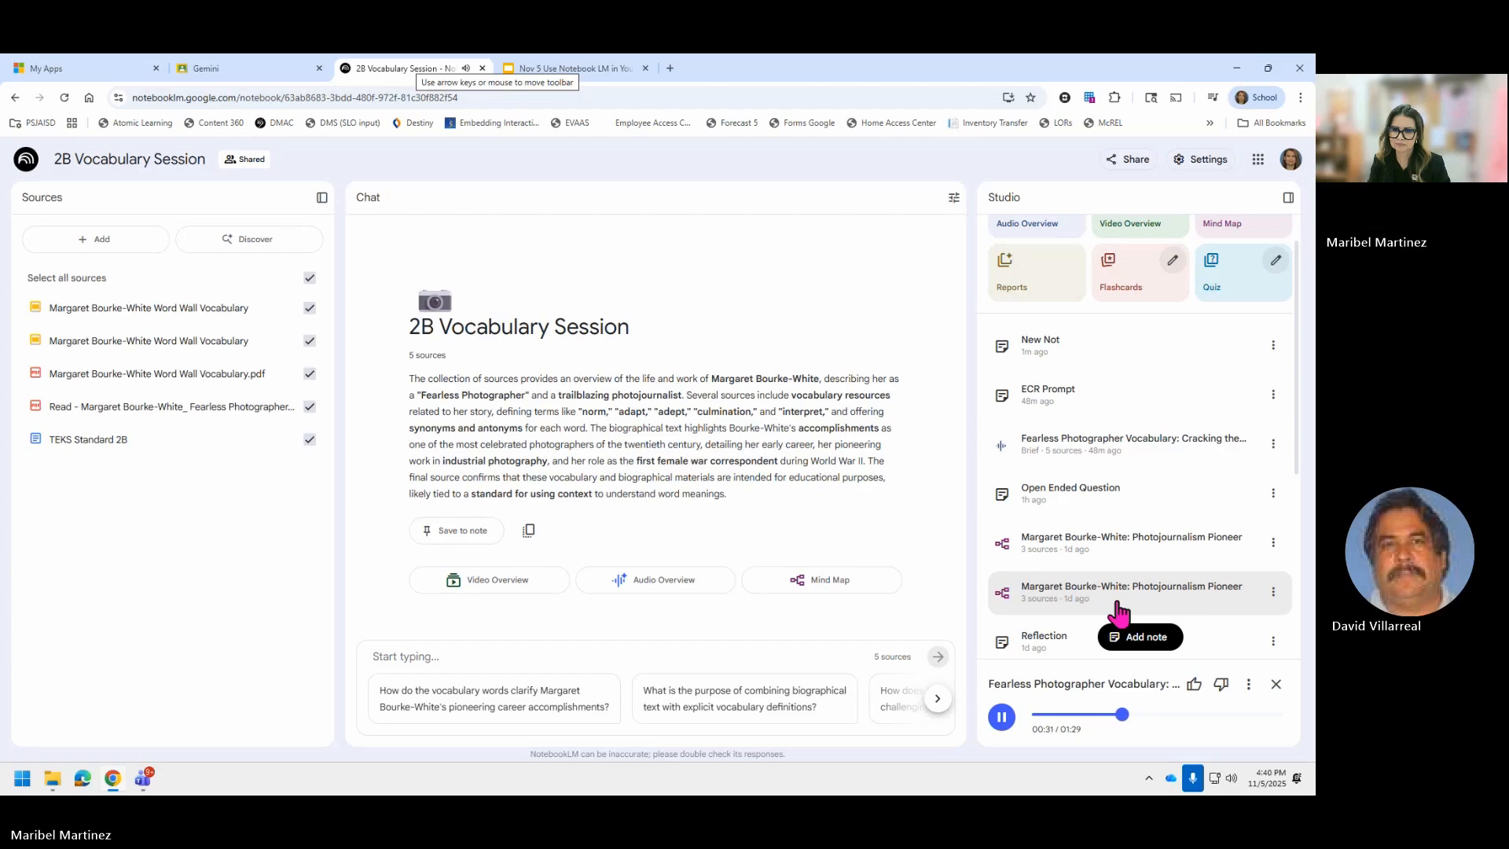
click(1002, 718)
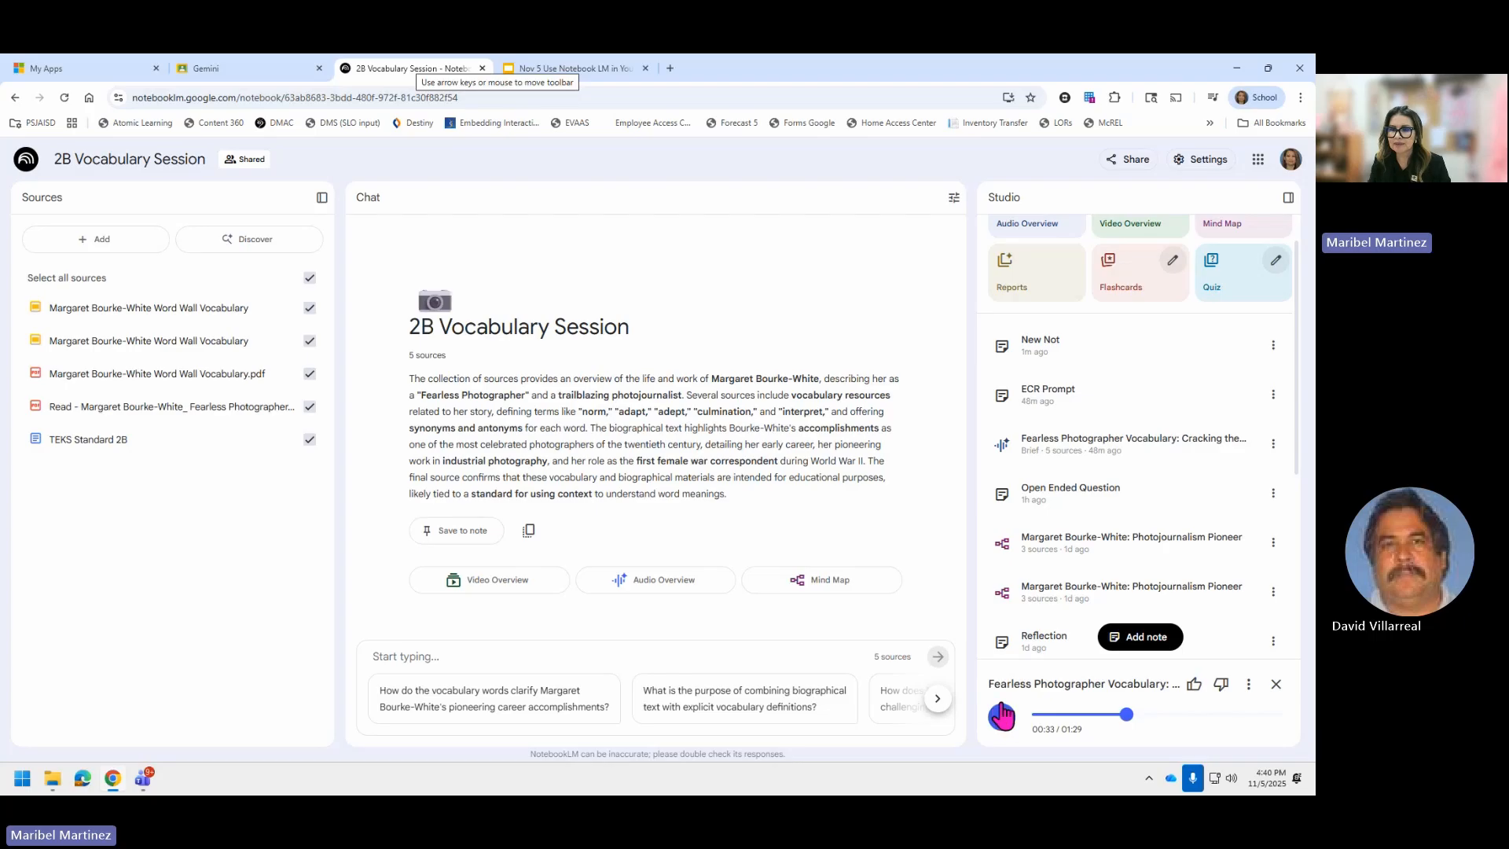
Play the opening of the Become a Word Detective video overview, pause it, and return to the Studio overview.
scroll(1088, 604, down, 1)
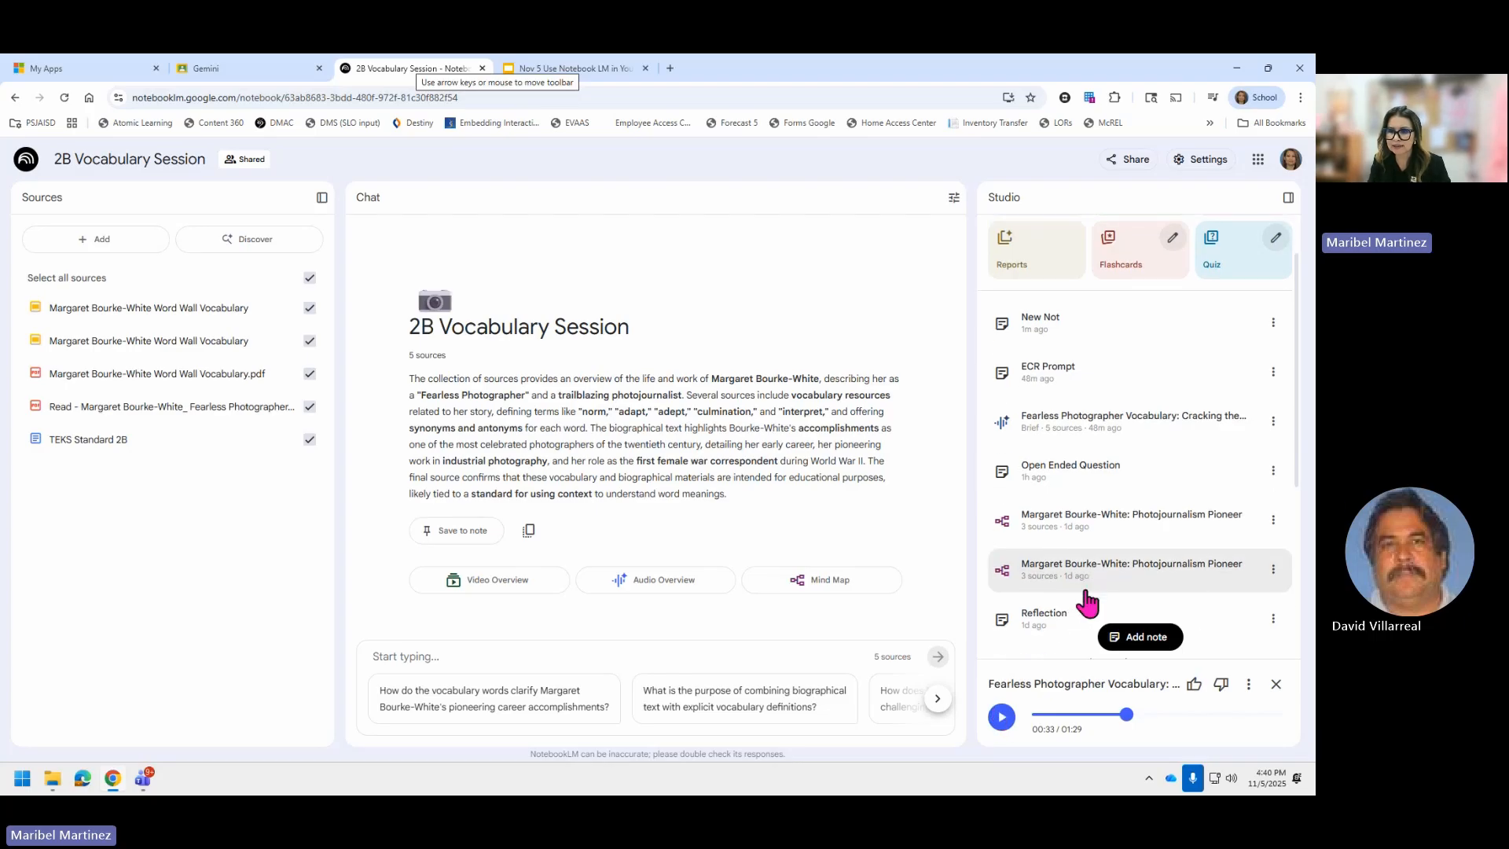
scroll(1088, 604, down, 2)
scroll(1088, 604, down, 3)
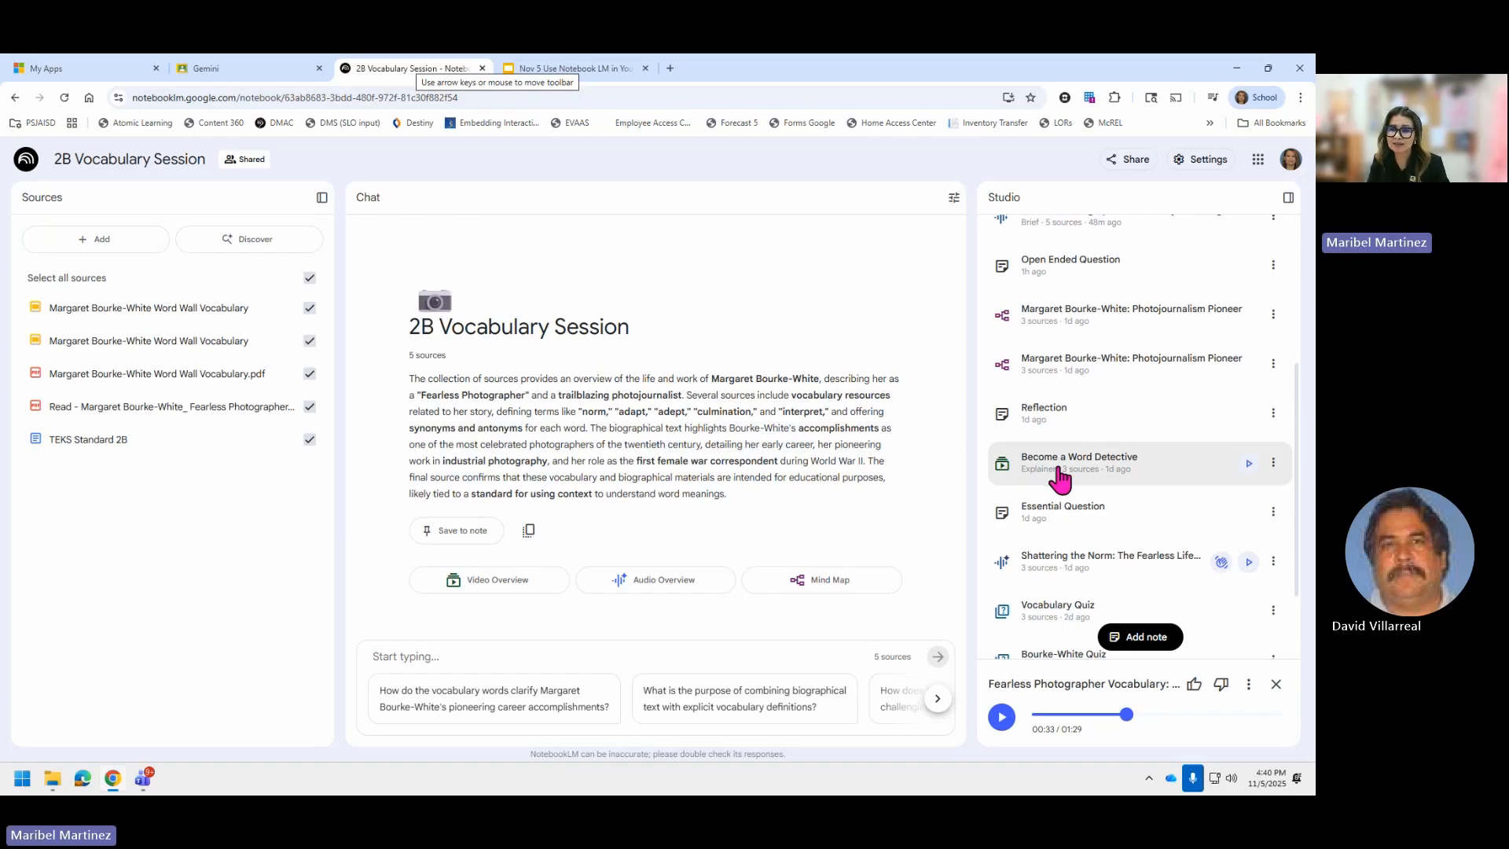
click(1248, 464)
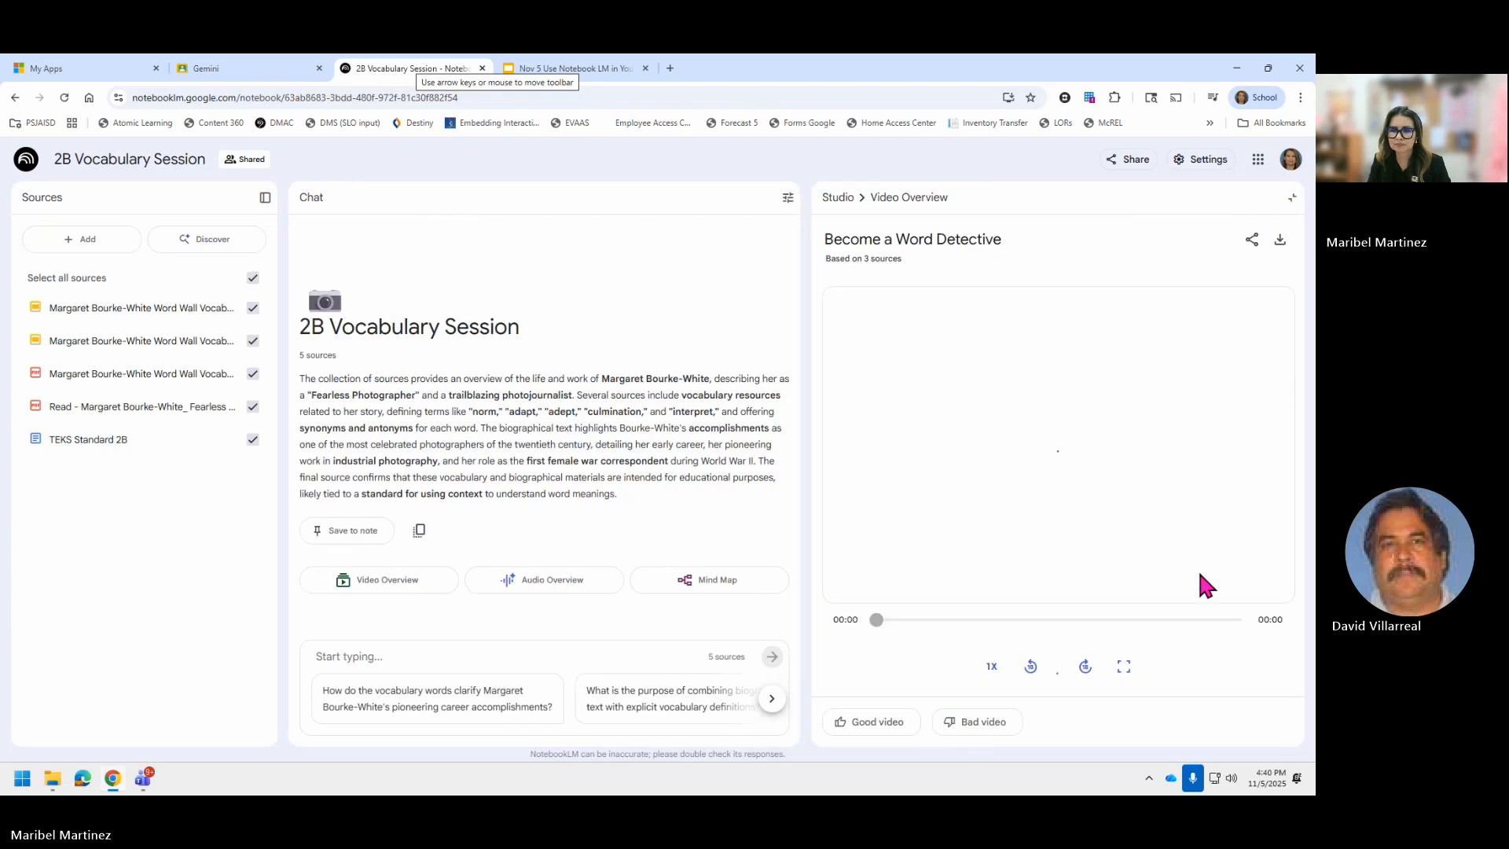
click(1058, 664)
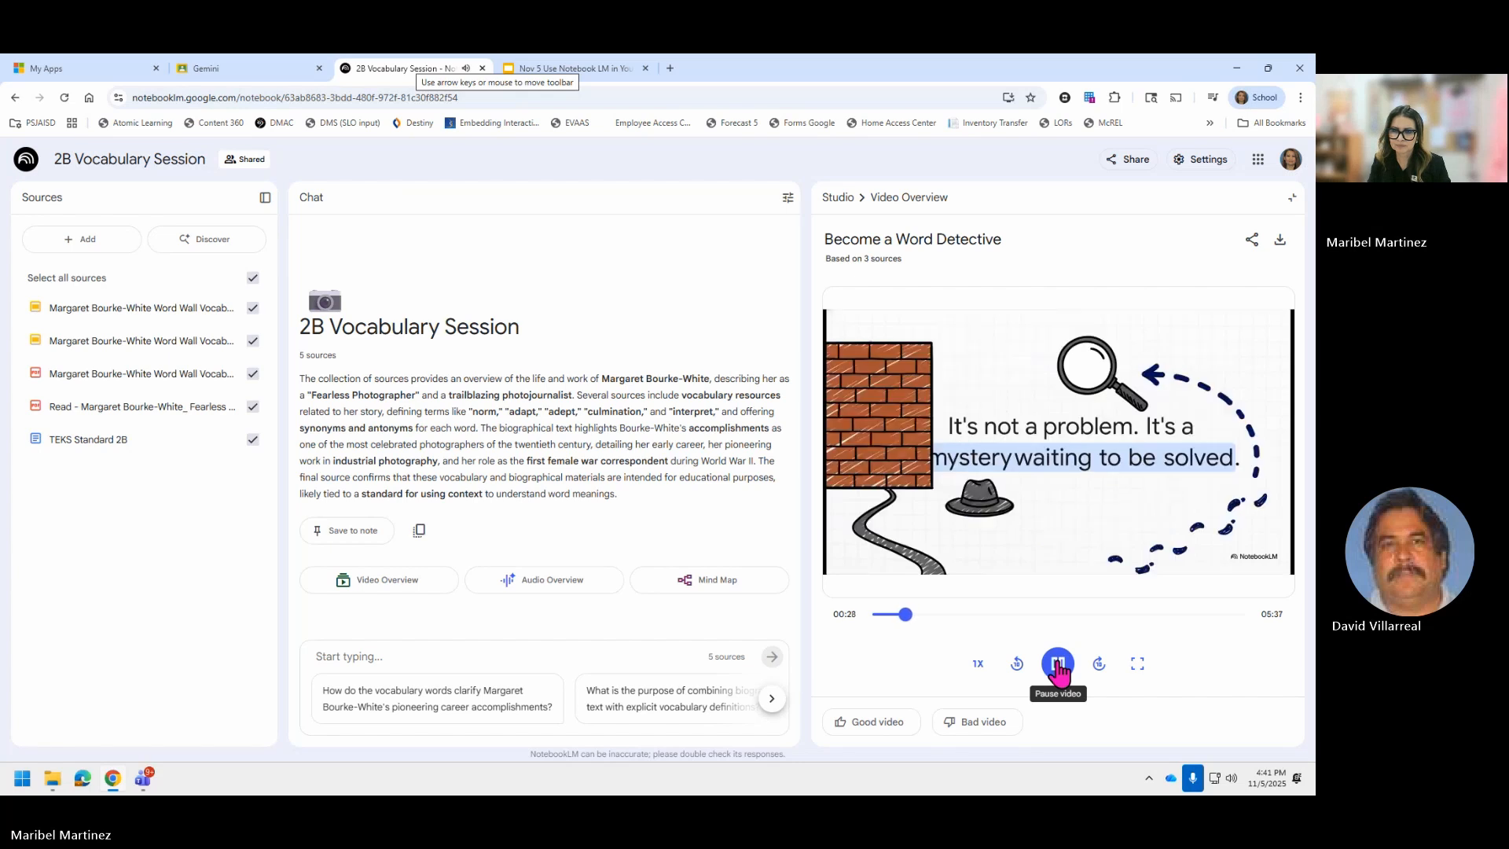
click(1058, 665)
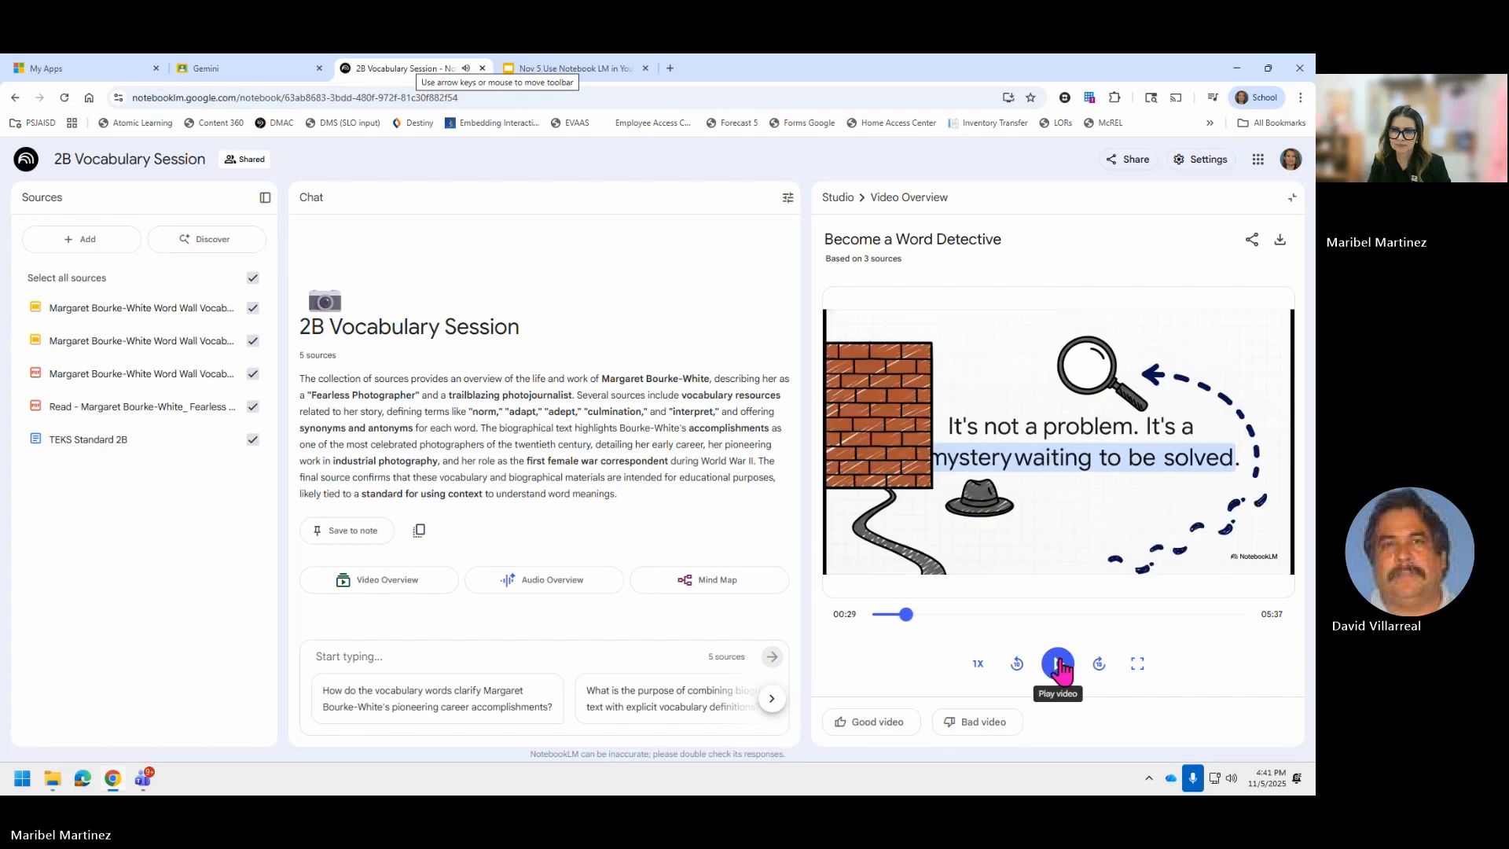
click(838, 199)
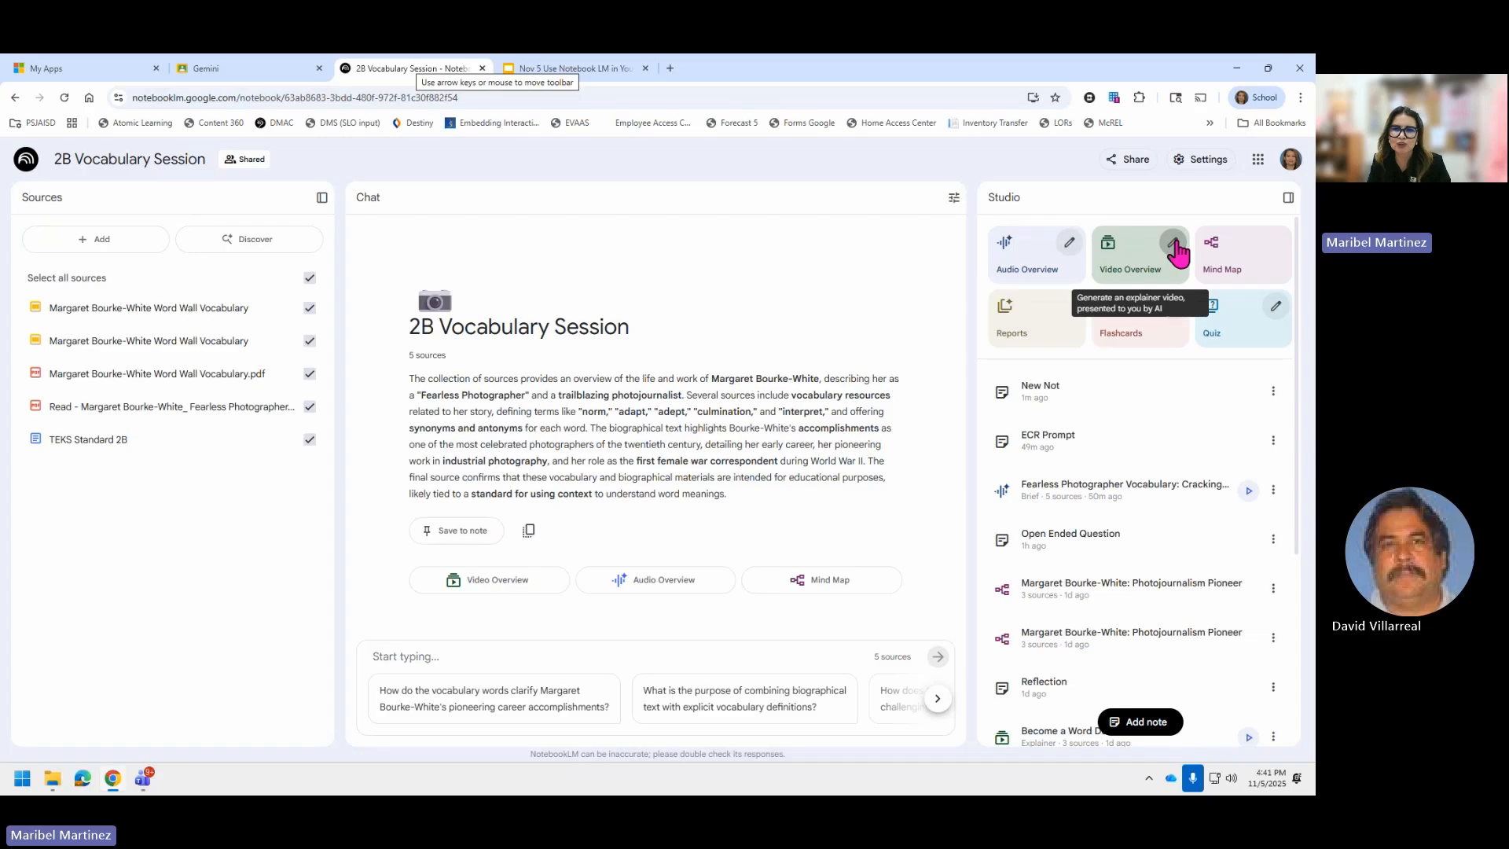
Examine the Video Overview customization options for format, language, visual style and focus, and close them without generating.
click(1174, 245)
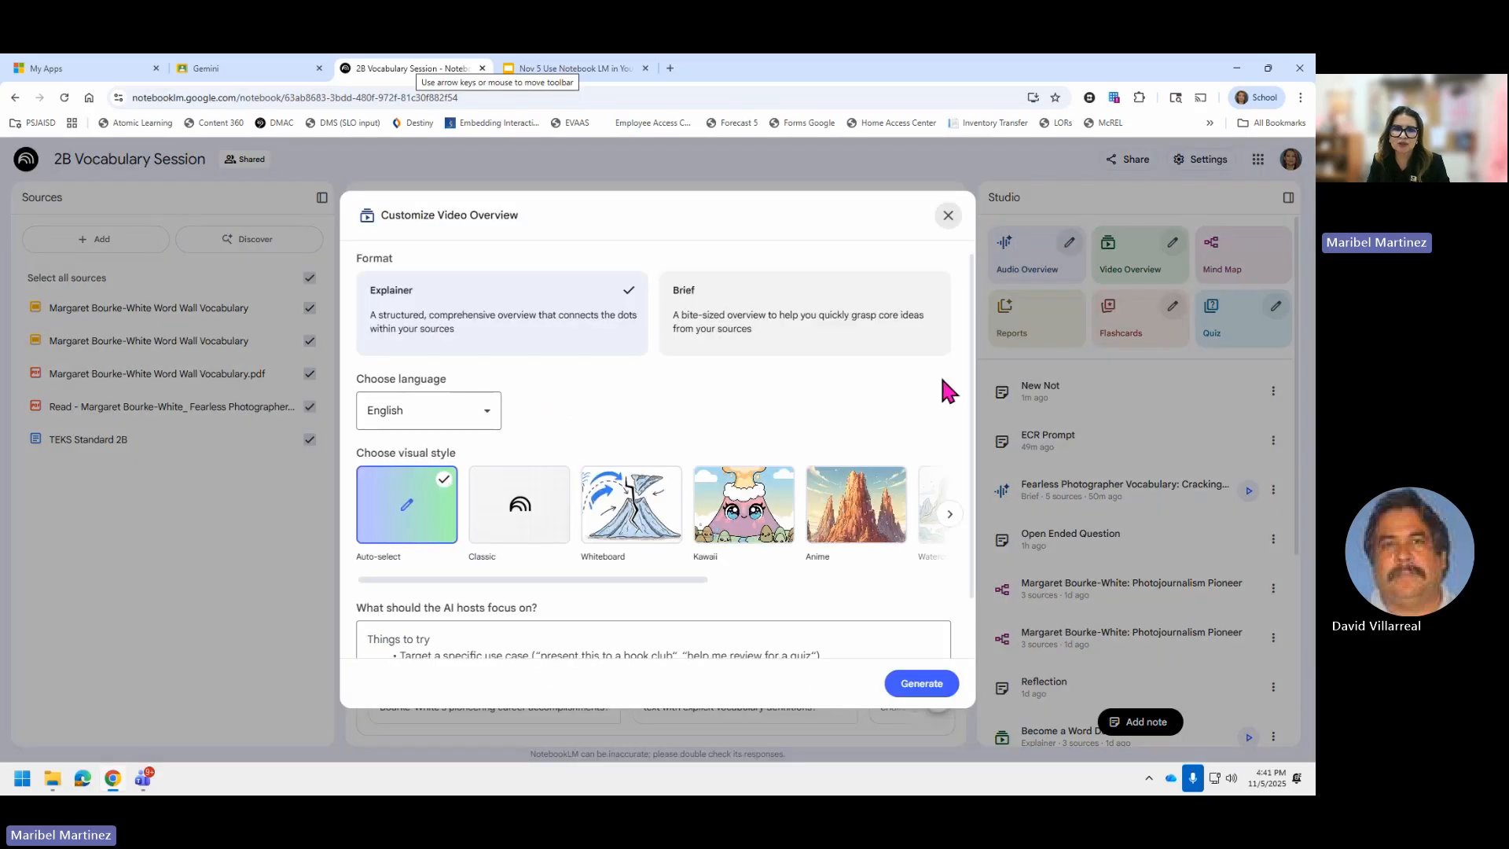
scroll(592, 636, down, 2)
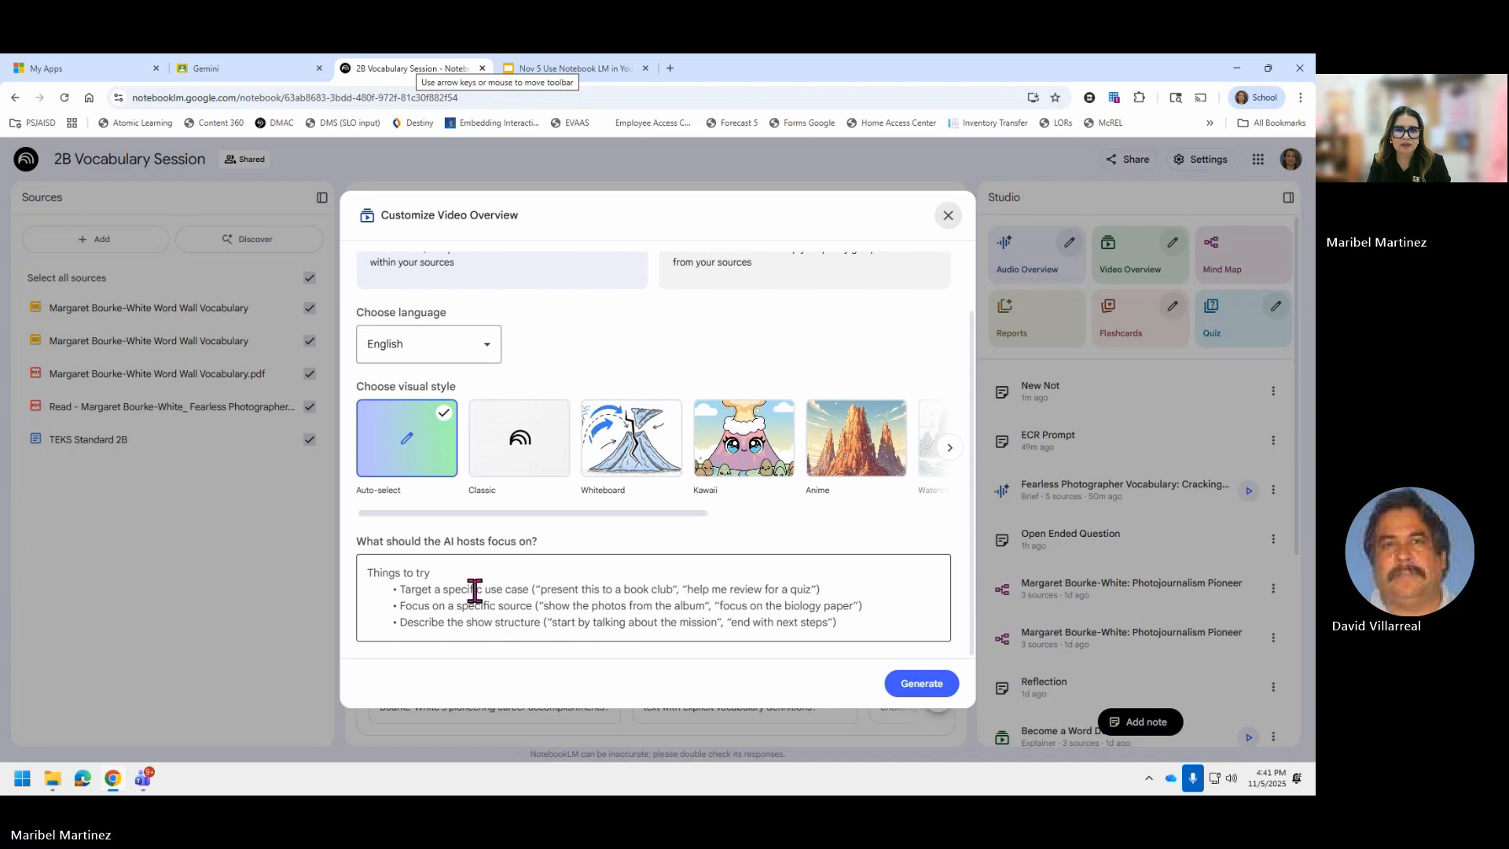
scroll(475, 590, up, 1)
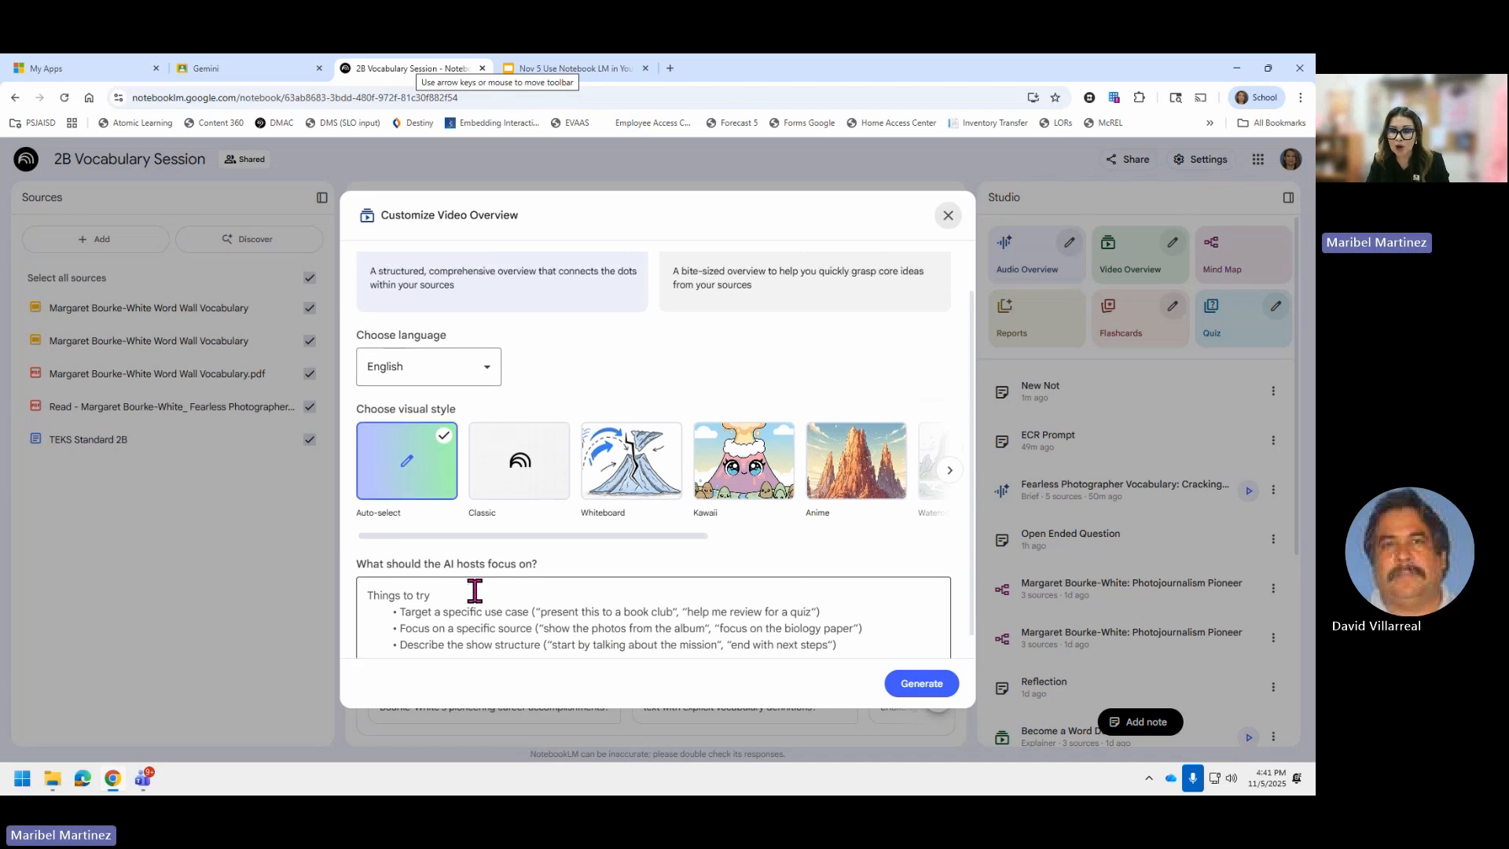
scroll(475, 590, down, 1)
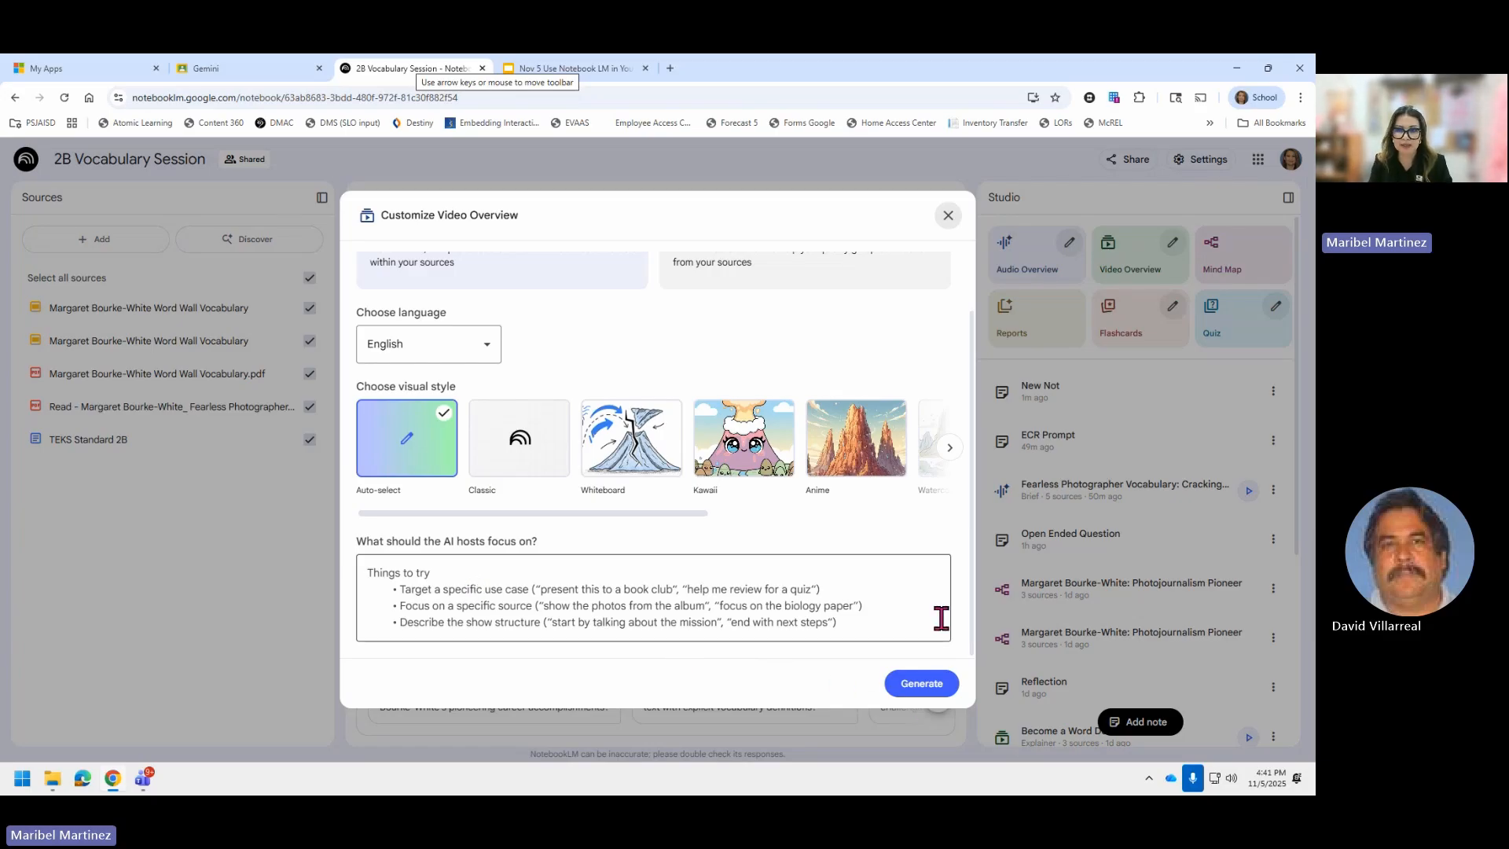
click(948, 216)
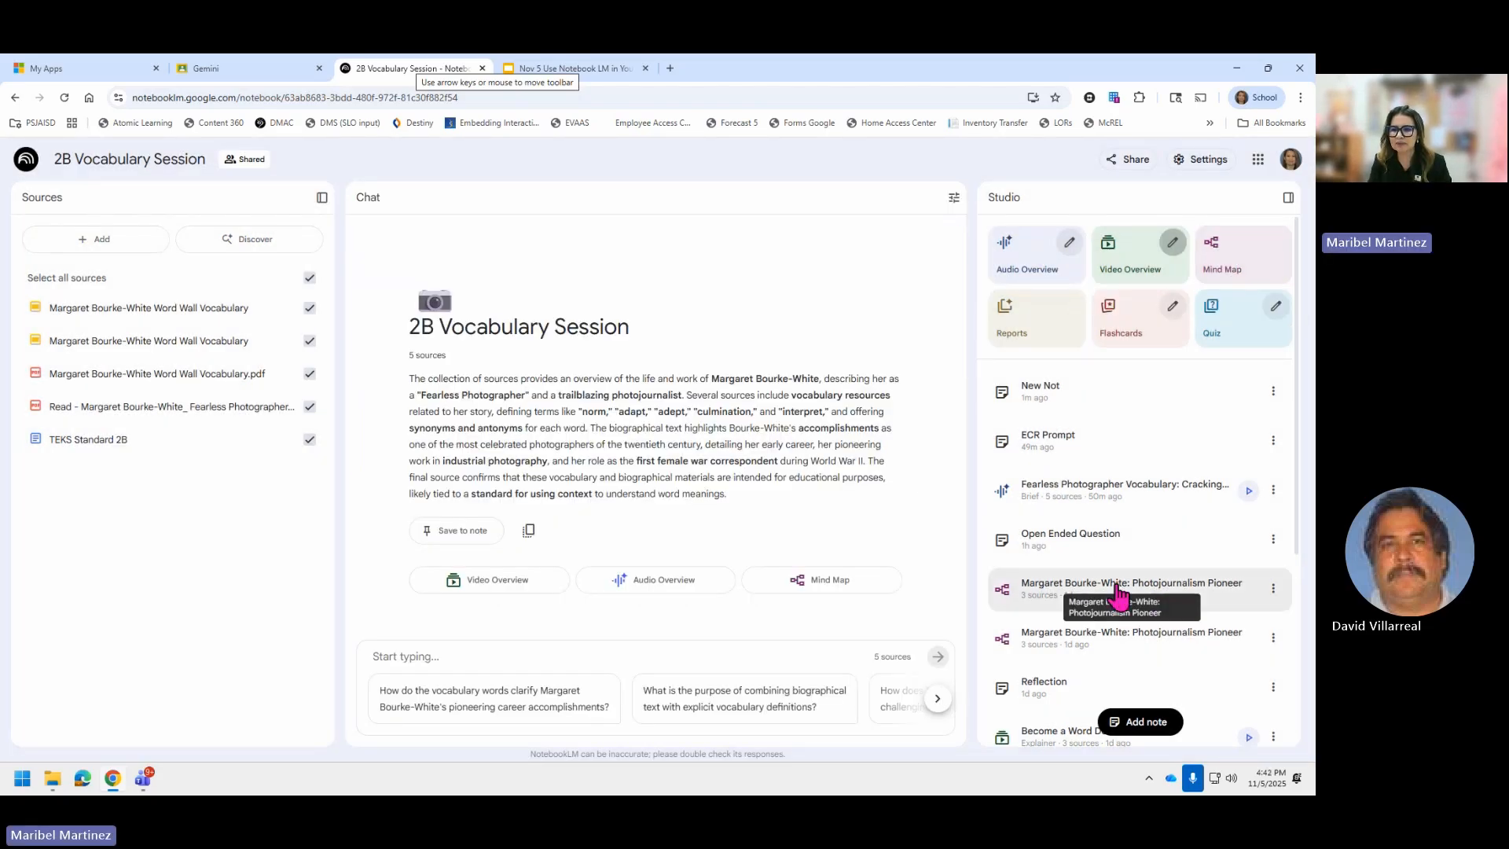
View the first Photojournalism Pioneer mind map with Early Life & Influences and Career as a Trailblazer expanded, and close it.
click(1200, 591)
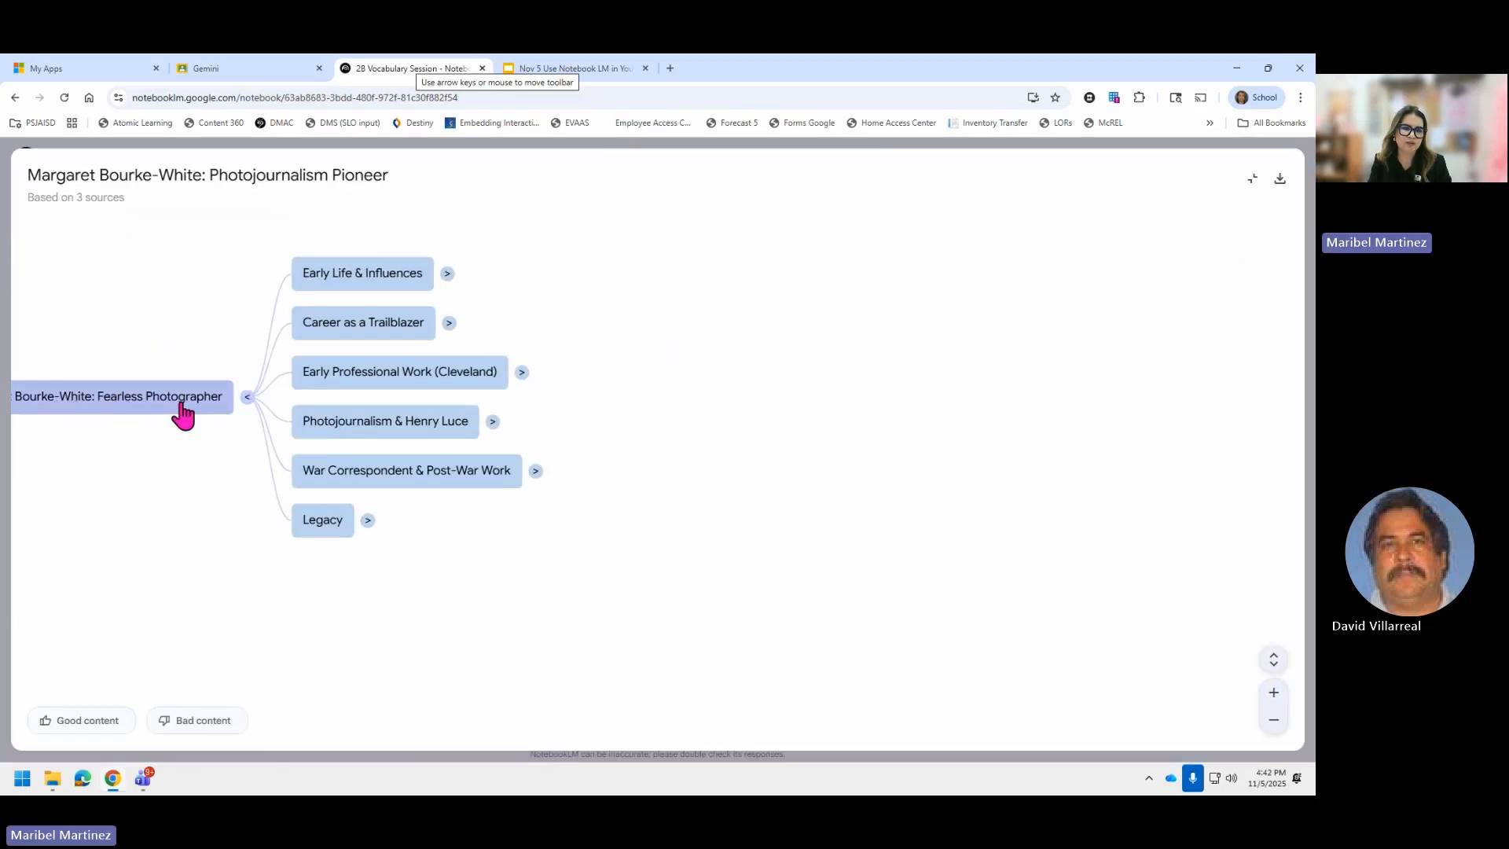
click(448, 274)
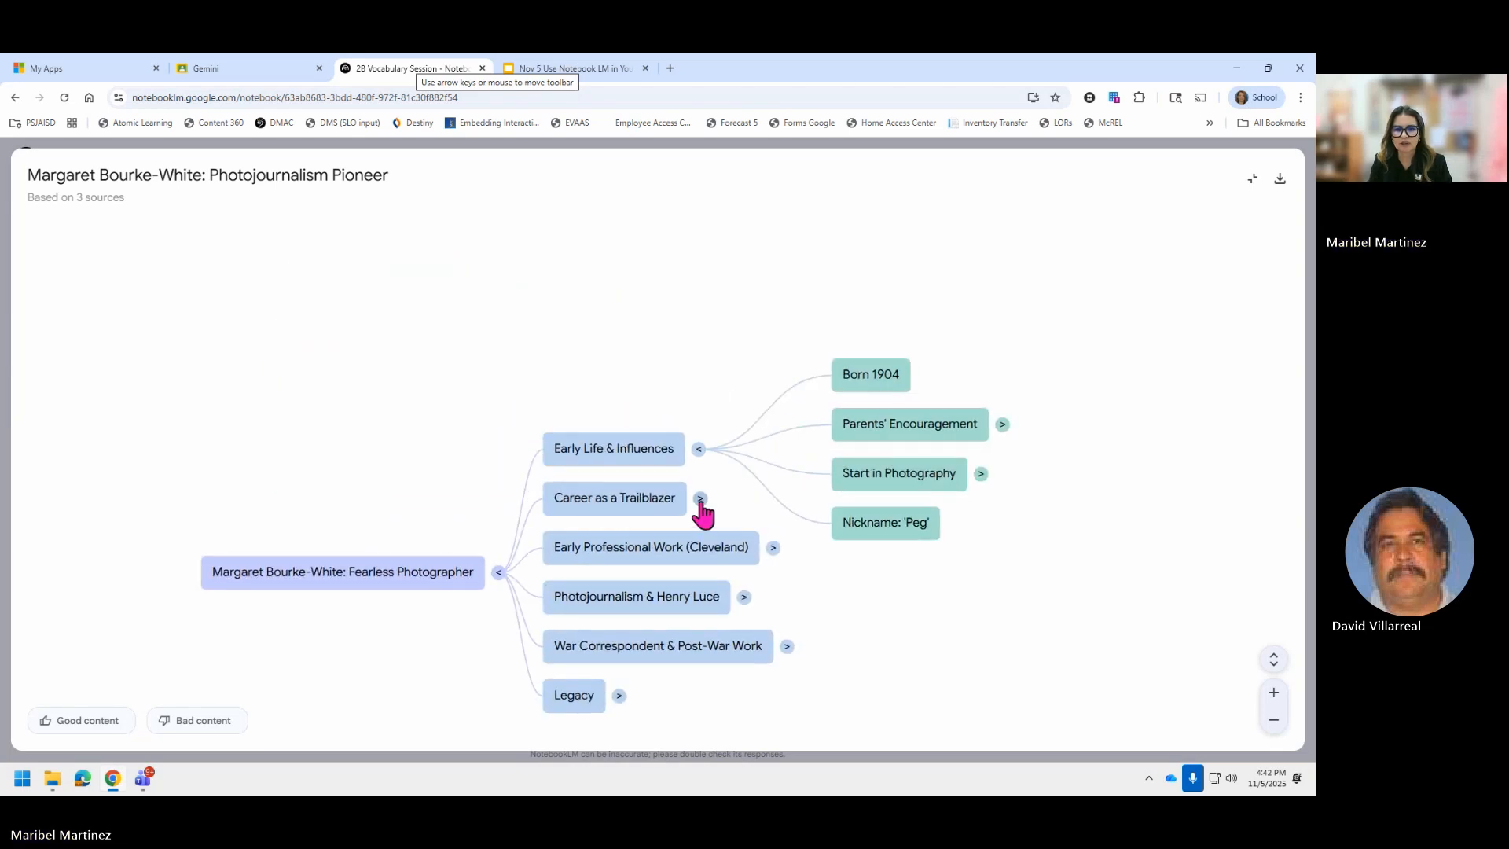
click(701, 500)
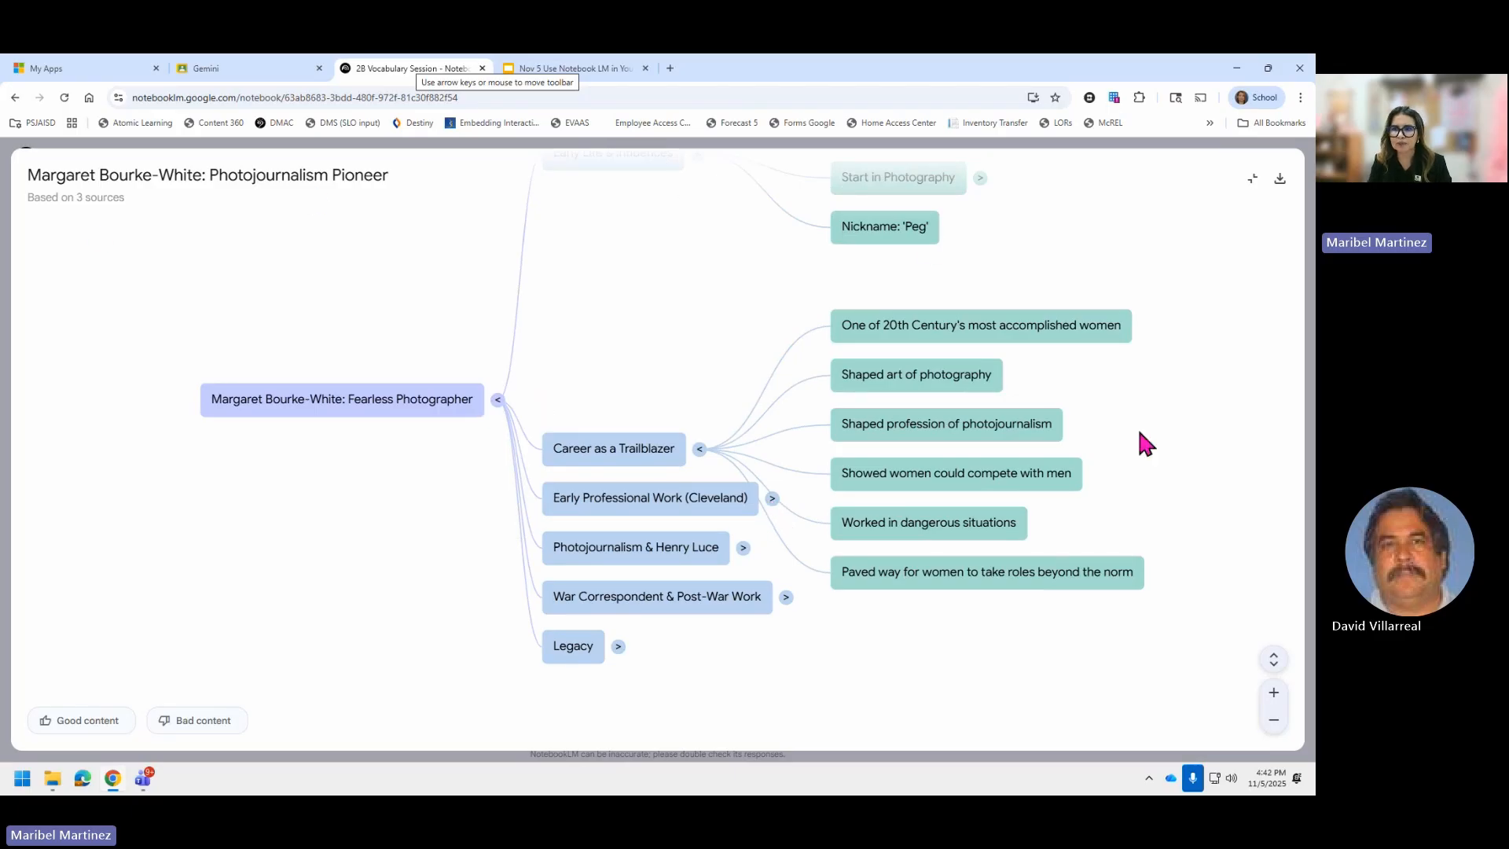
click(1256, 180)
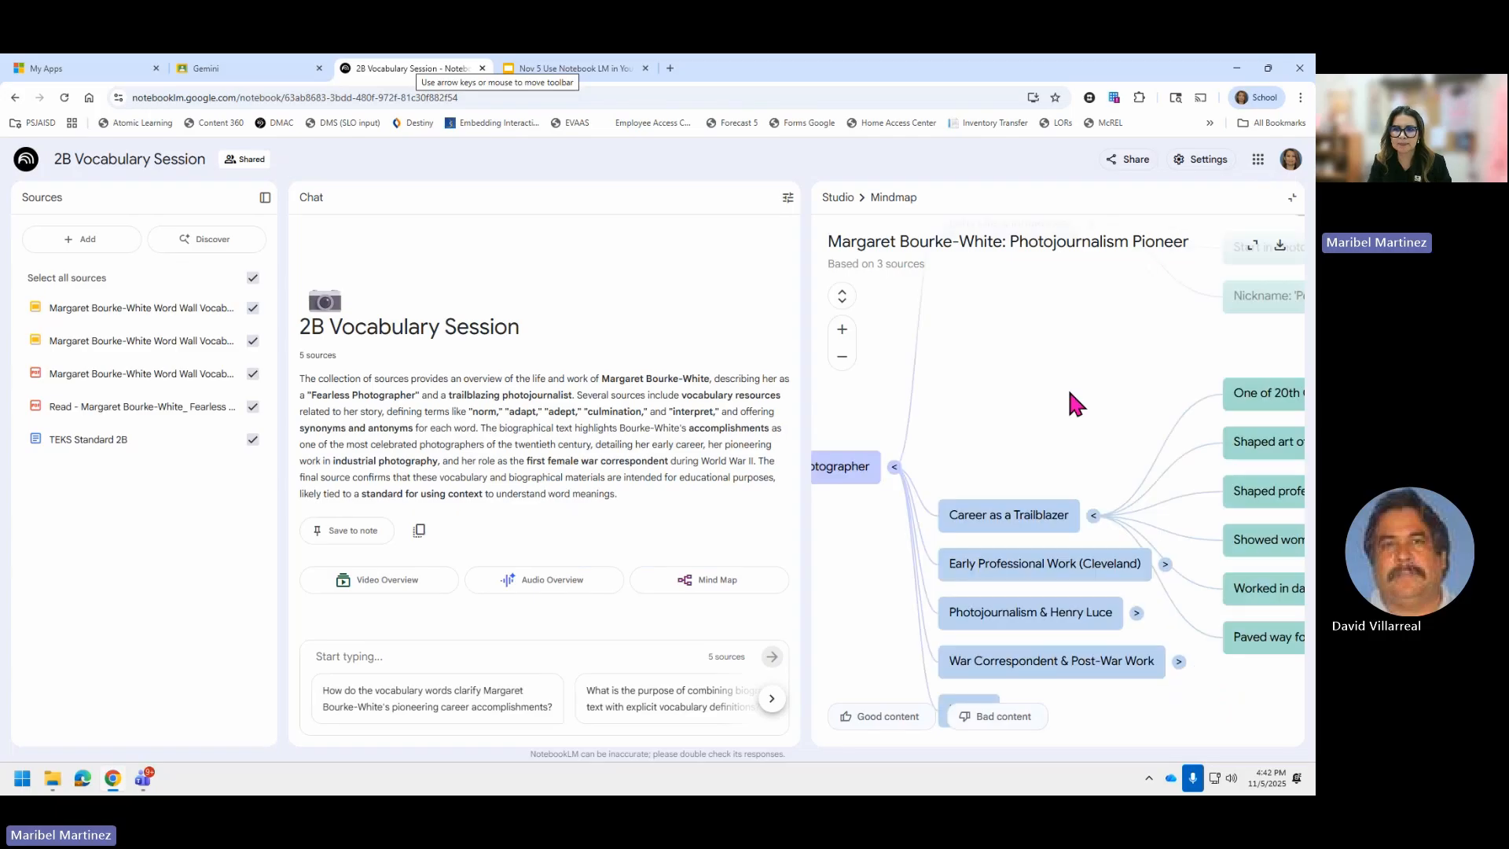
click(838, 197)
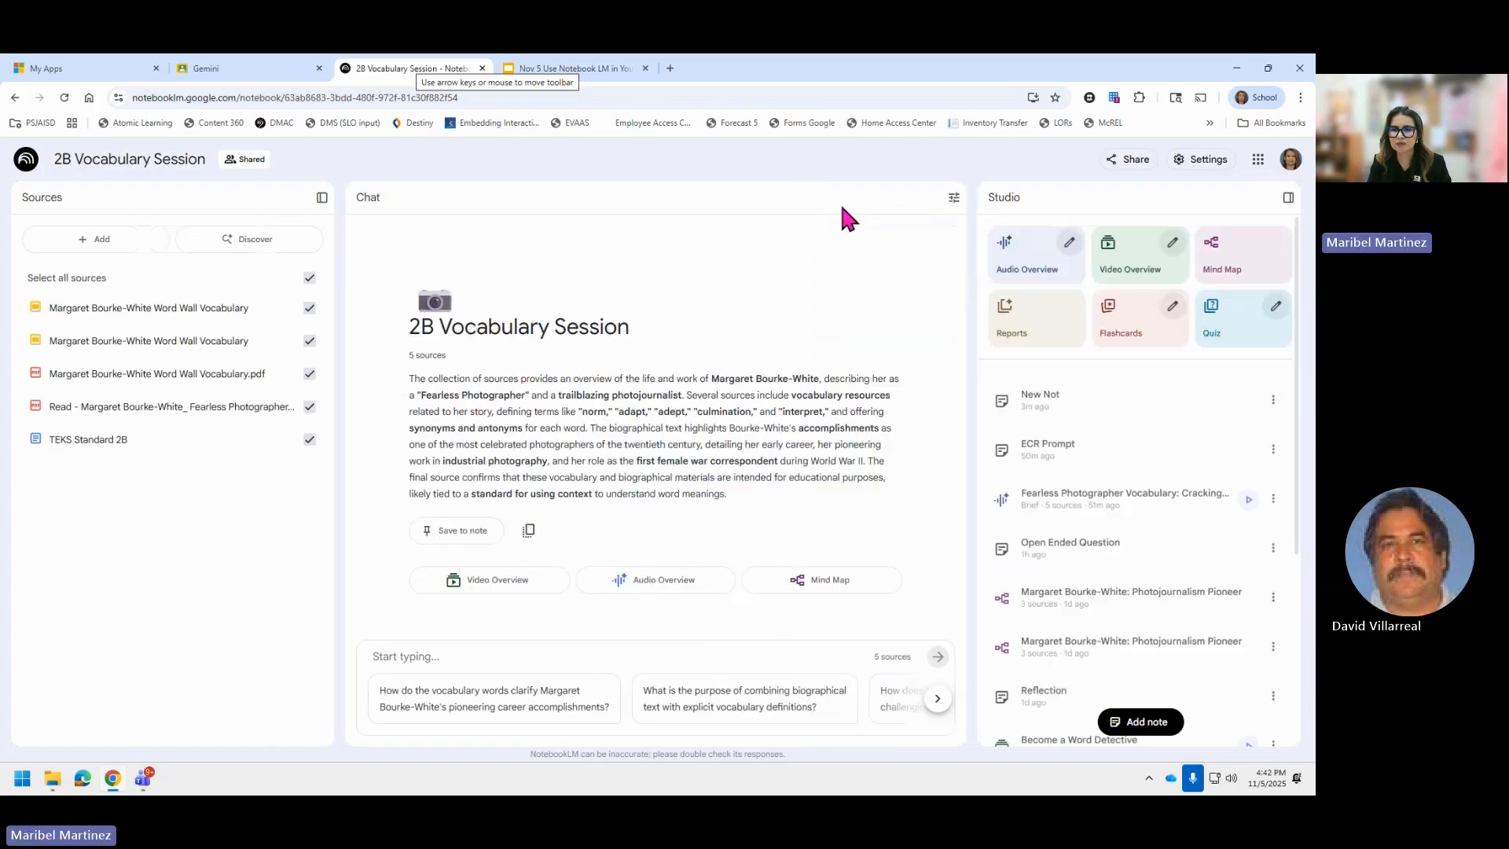
View the Essential Question note in the Studio list and return to the Studio overview.
scroll(1121, 554, down, 2)
scroll(1120, 554, down, 2)
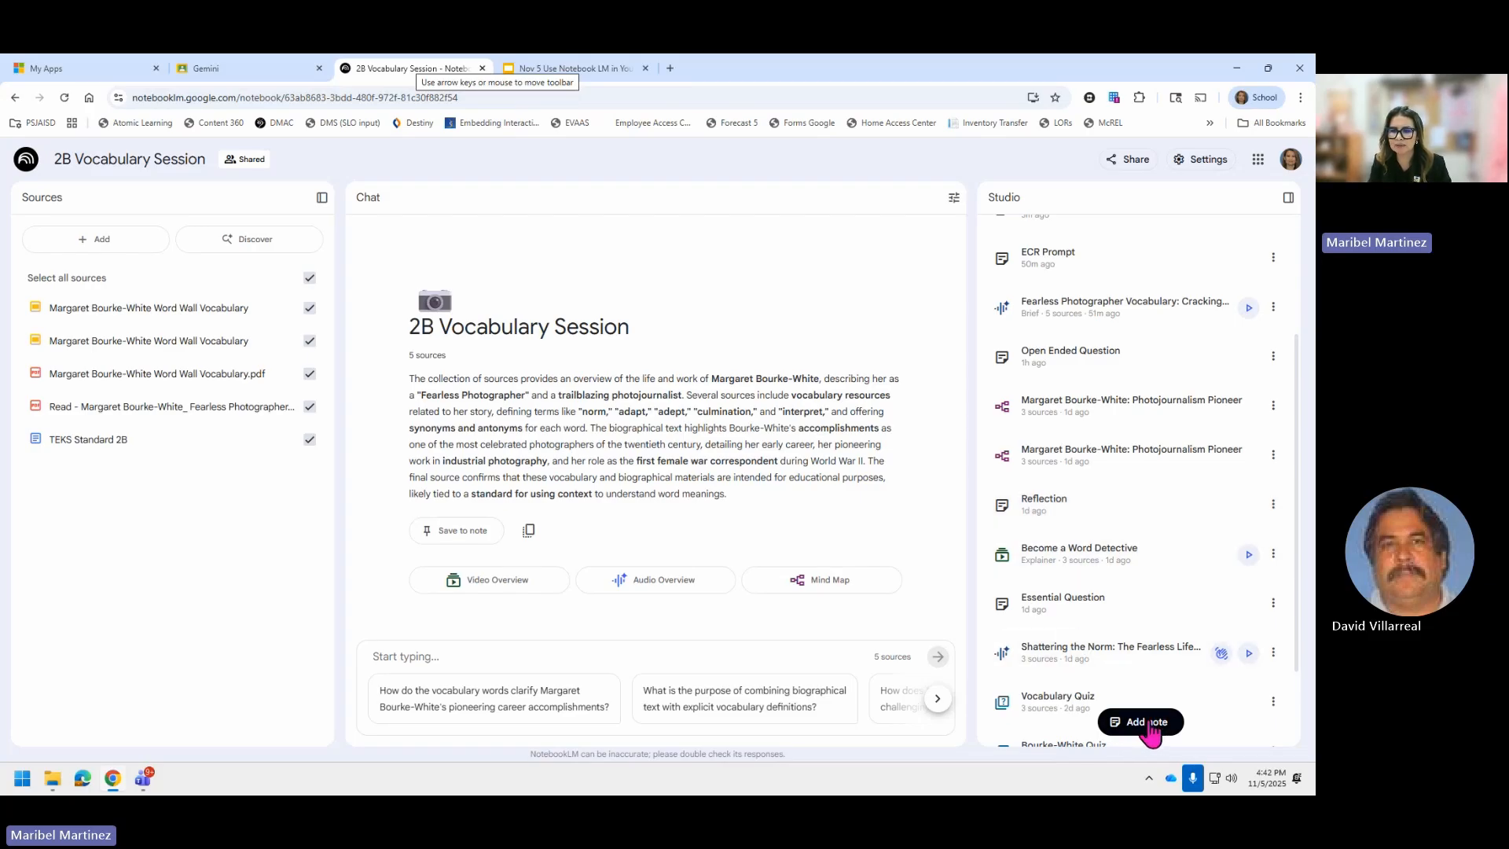
click(1094, 617)
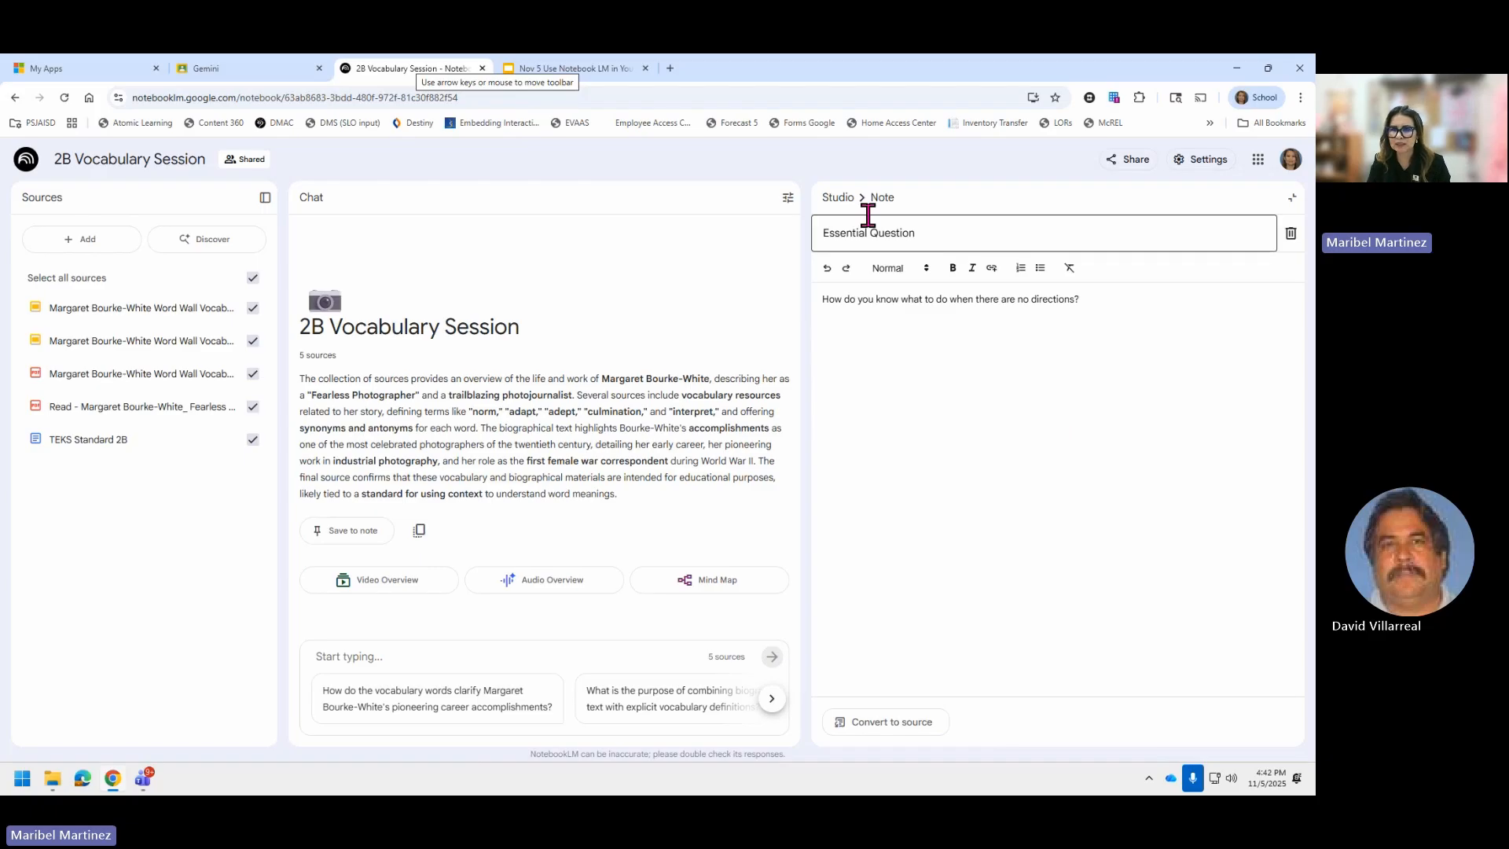
click(845, 202)
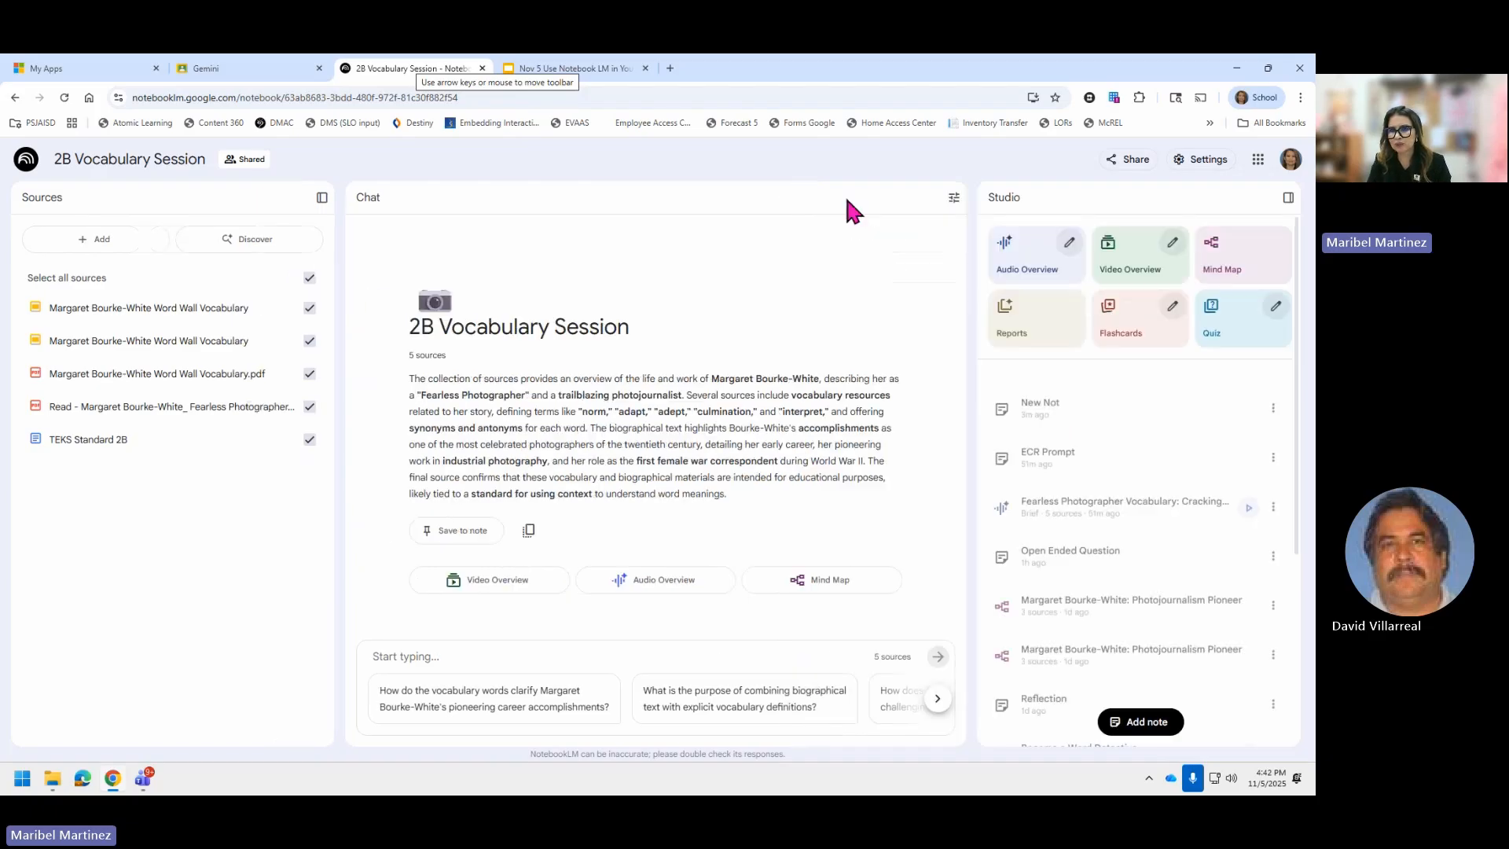
View the Reflection note with its writing prompt and sentence starters, and return to the Studio overview.
scroll(1171, 588, down, 2)
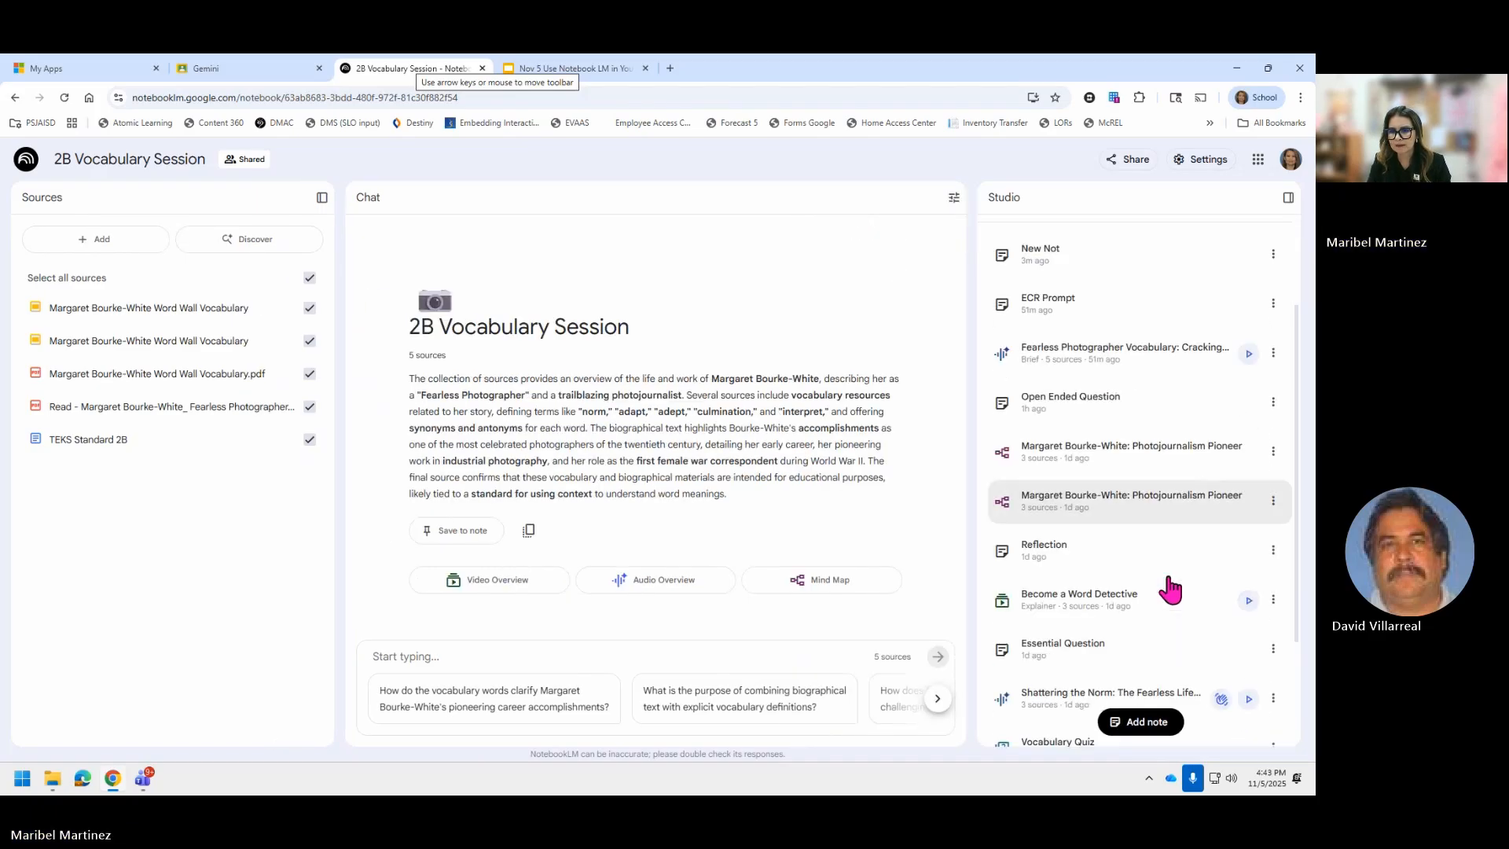
click(1088, 566)
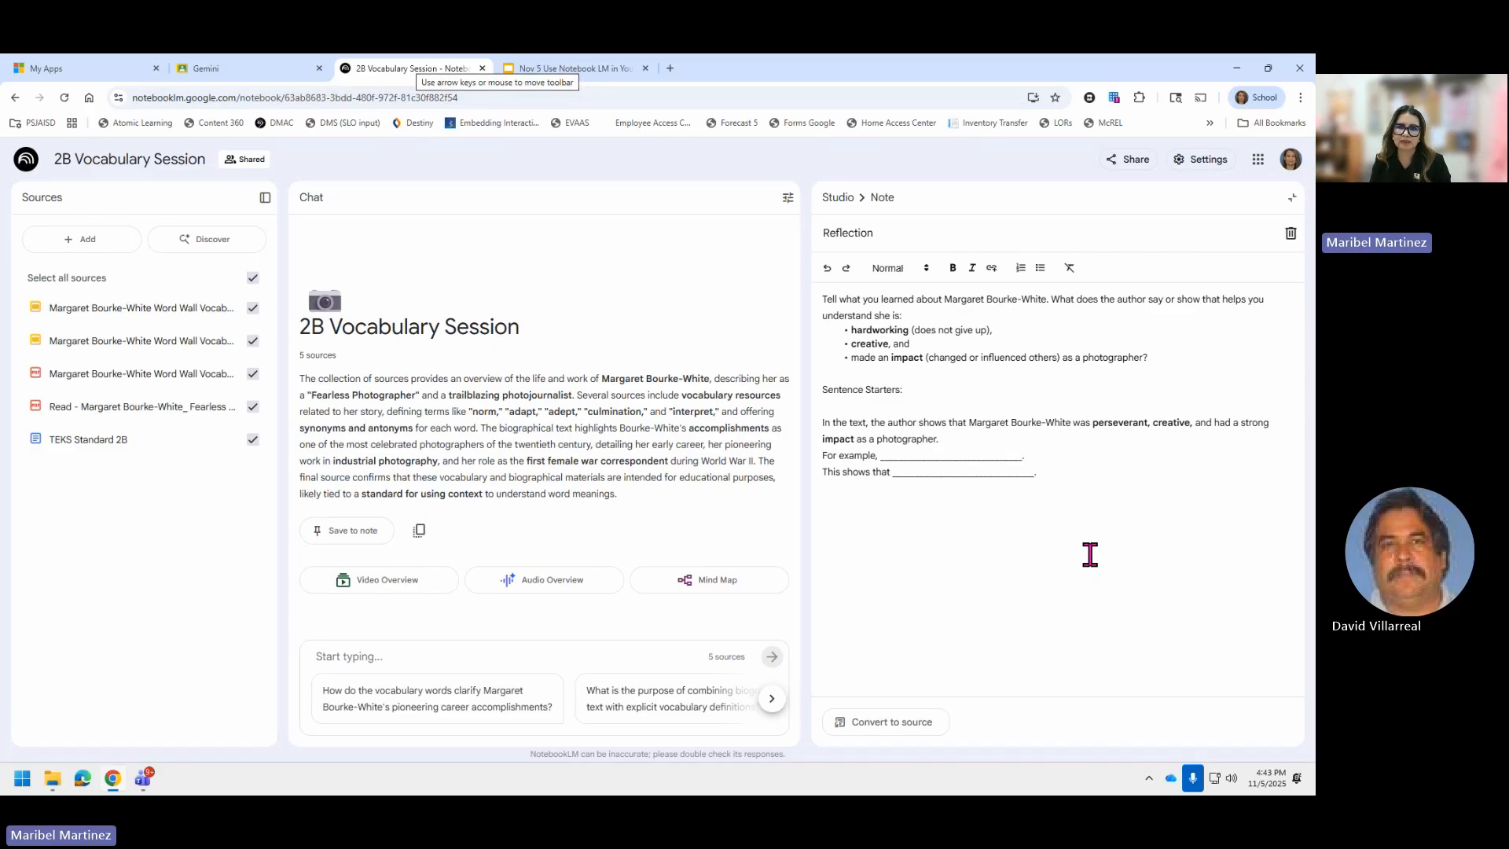
click(838, 197)
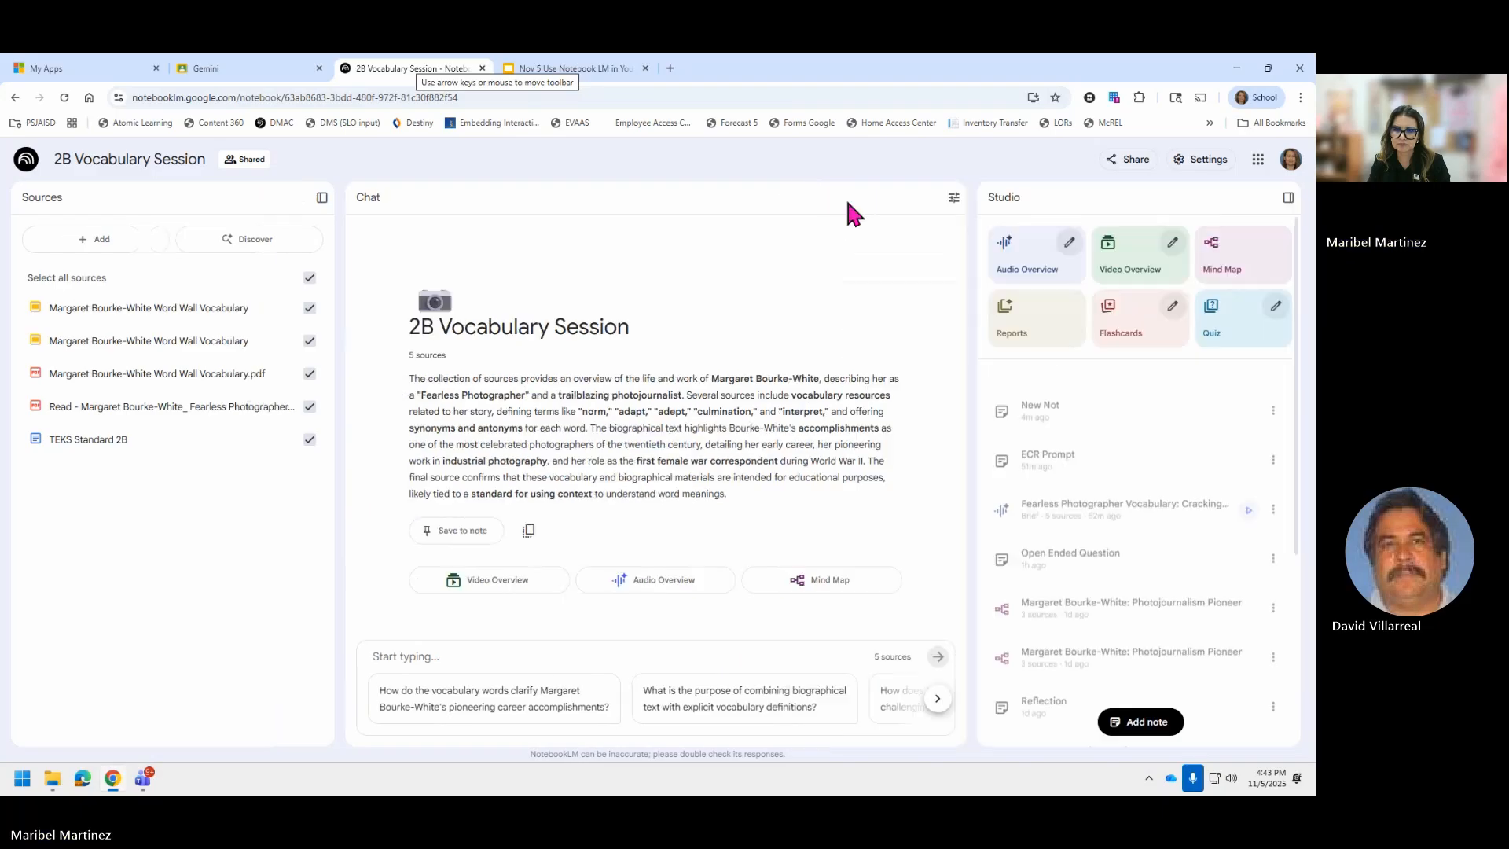
View the first question of the Vocabulary Quiz and return to the Studio overview without answering it.
scroll(1164, 574, down, 3)
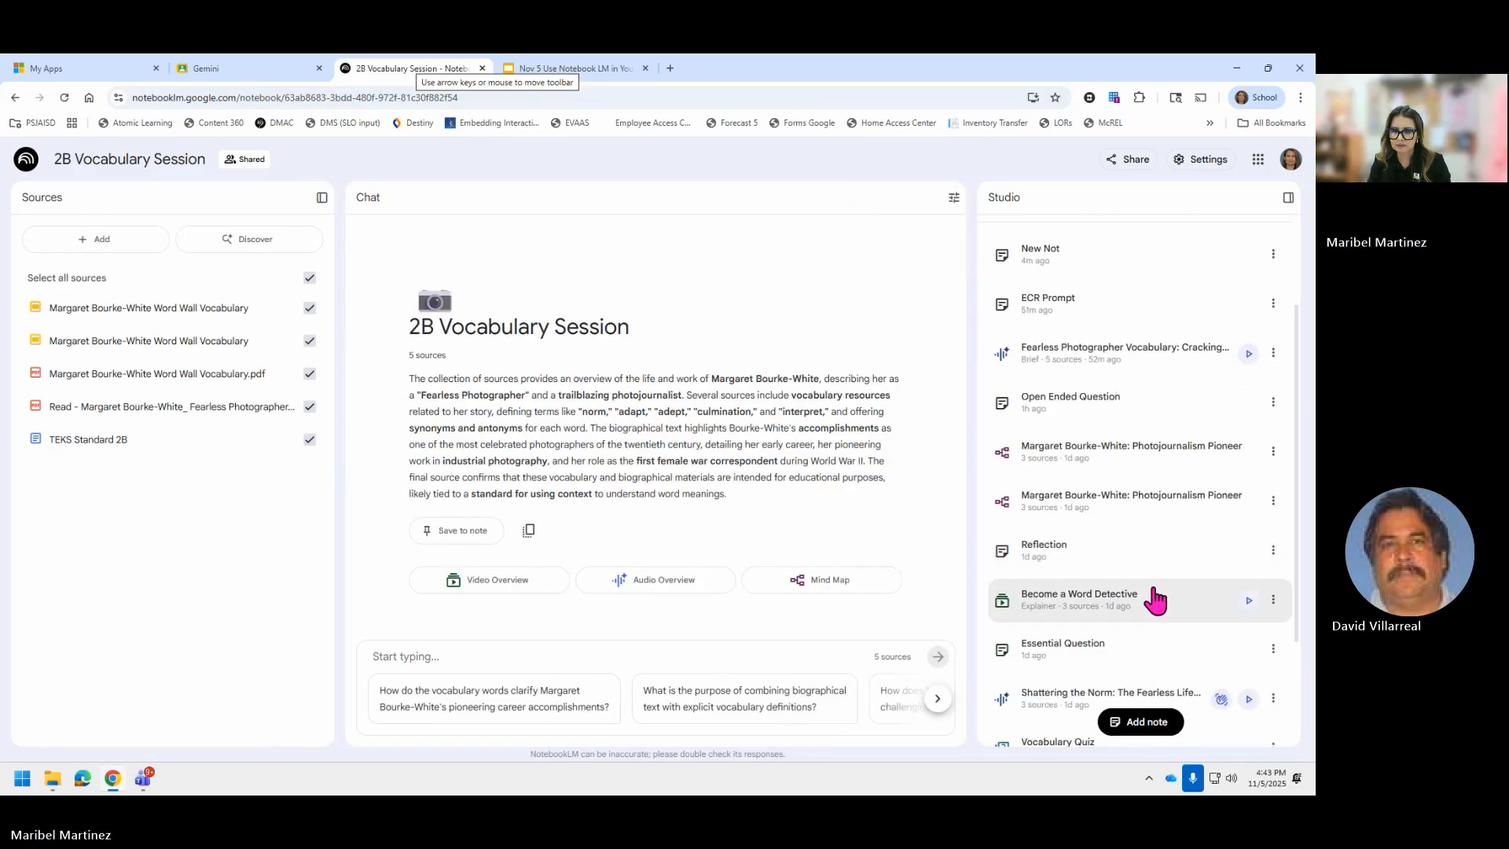
scroll(1171, 580, down, 1)
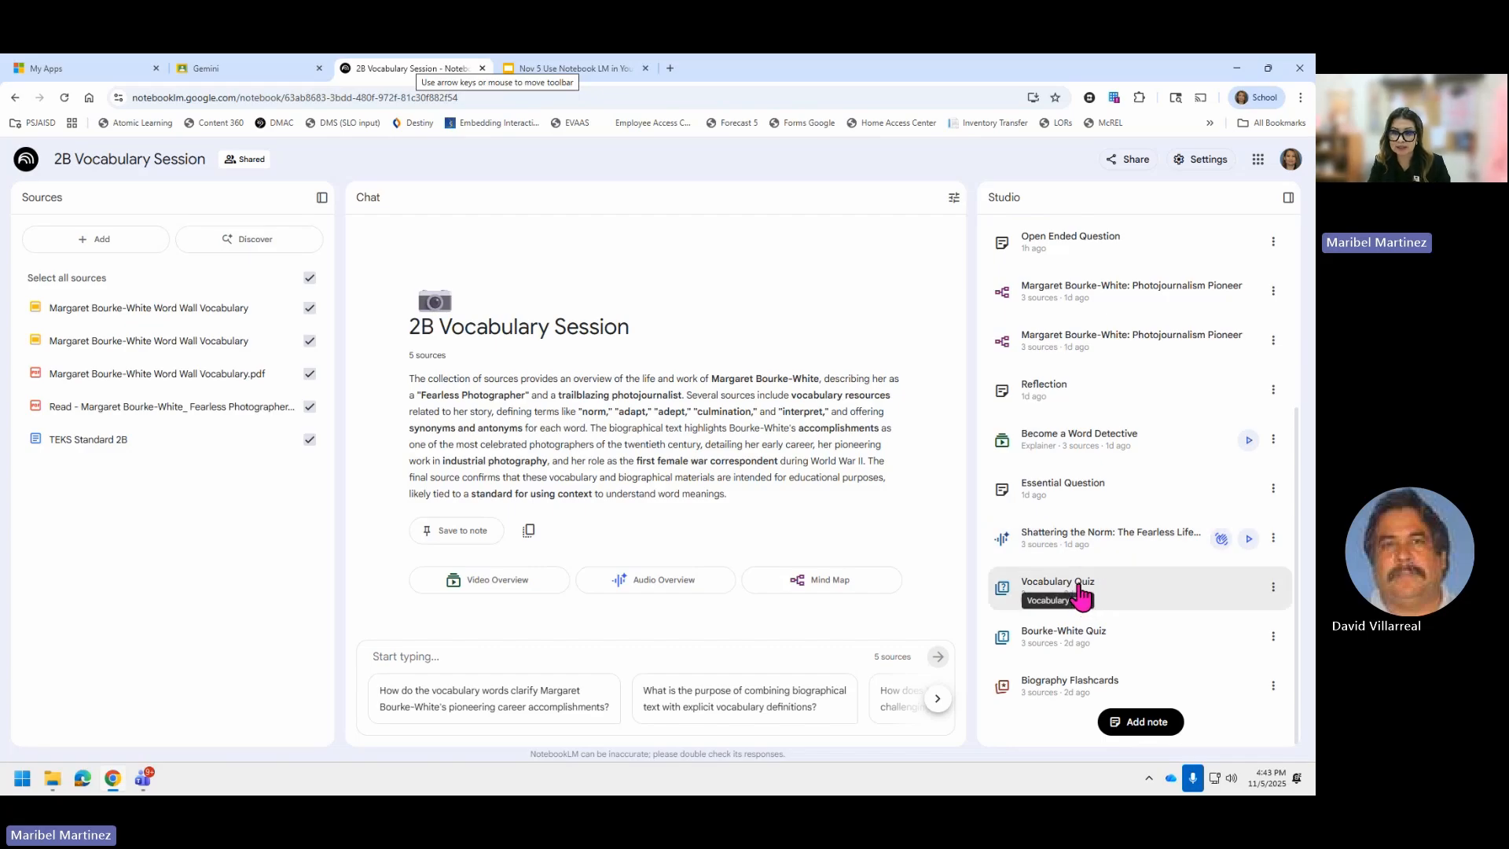
click(1086, 595)
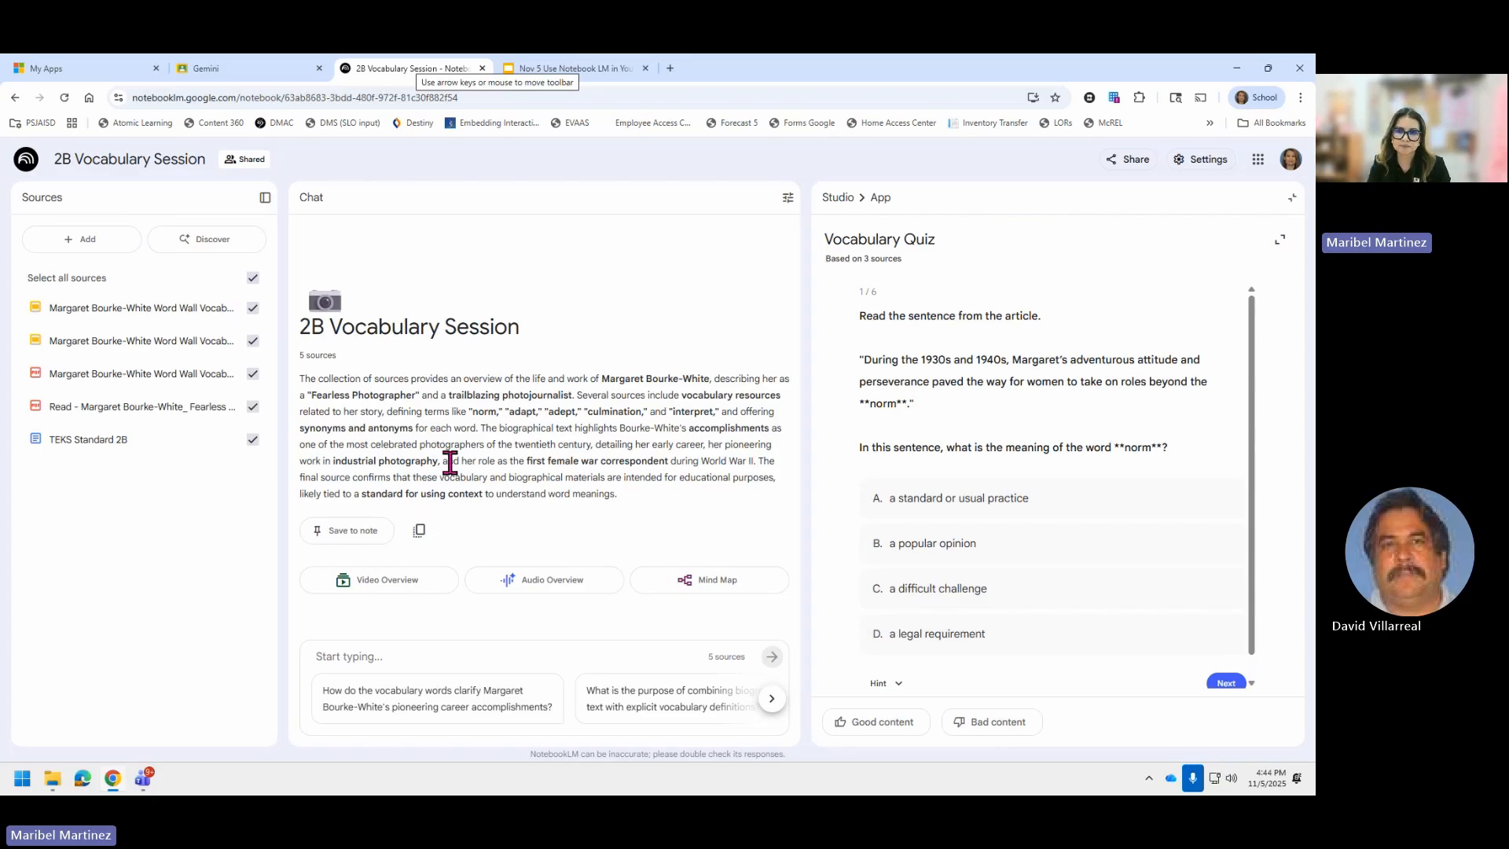
click(838, 200)
View the first card of the Biography Flashcards and return to the Studio overview.
scroll(1129, 664, down, 5)
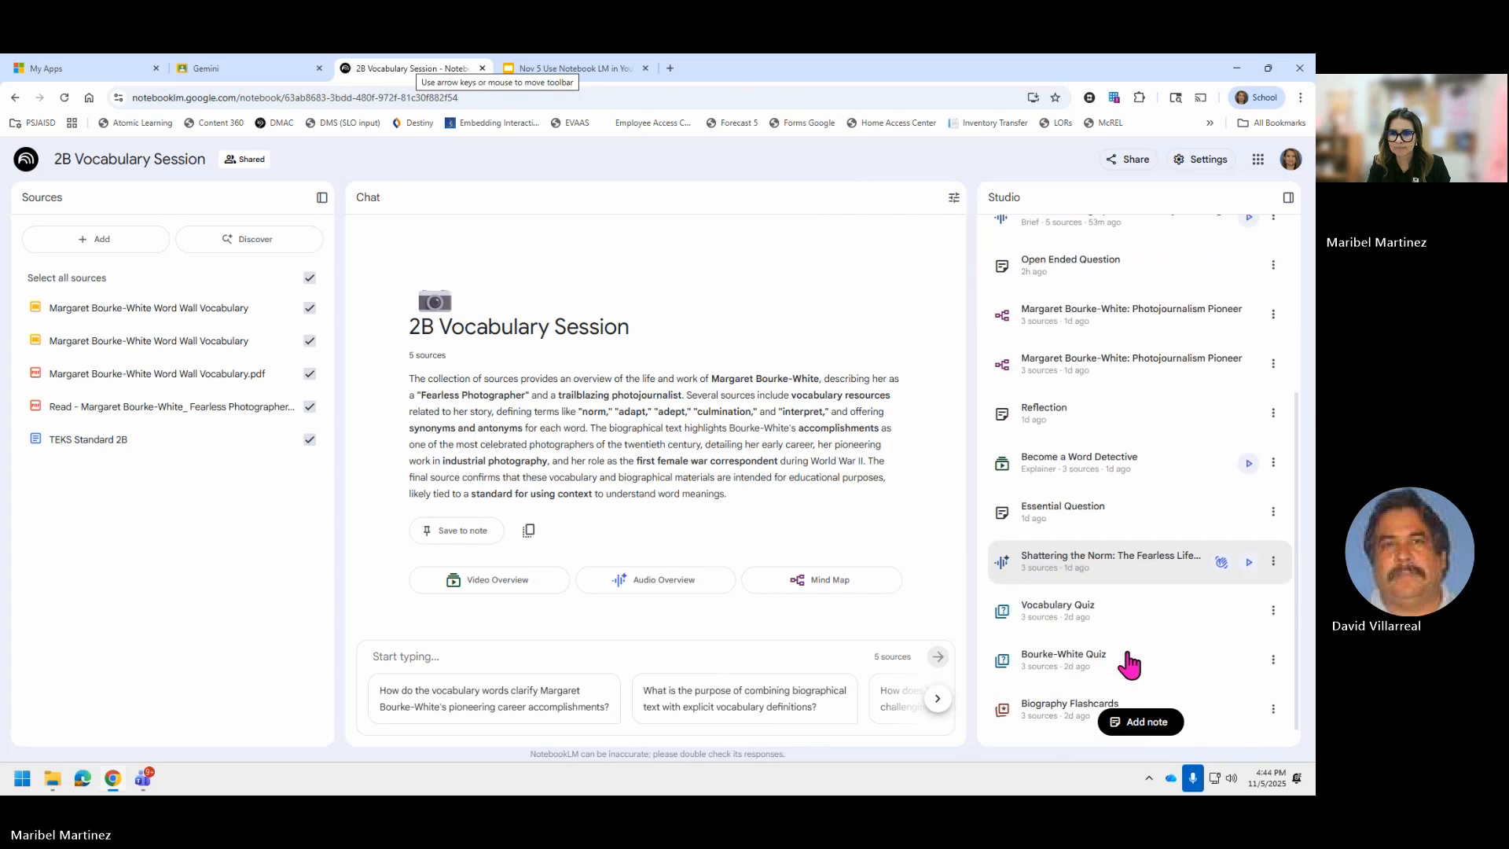
scroll(1129, 664, down, 1)
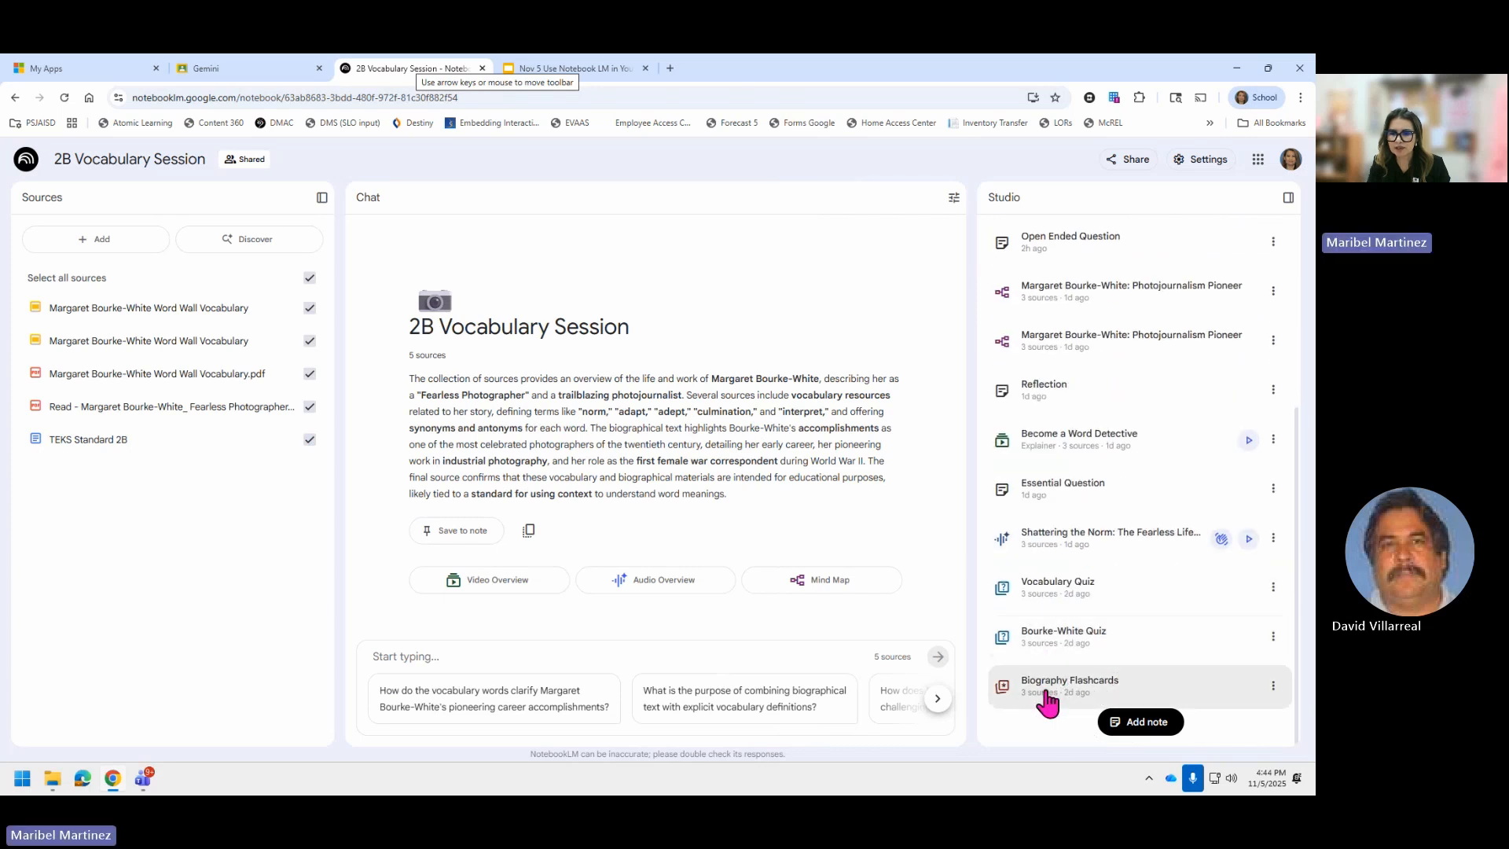
click(1104, 690)
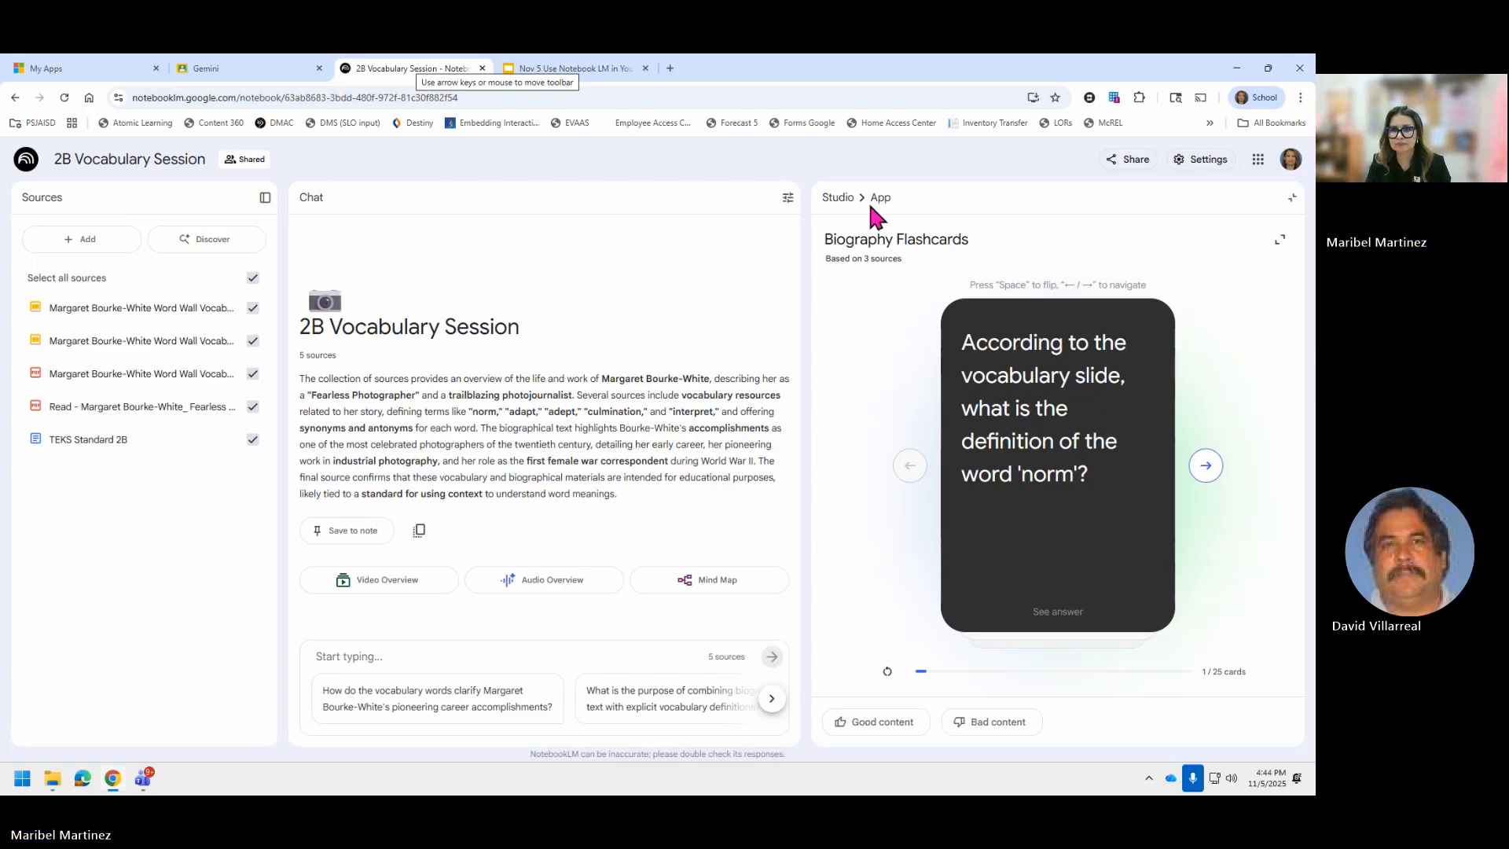
click(837, 198)
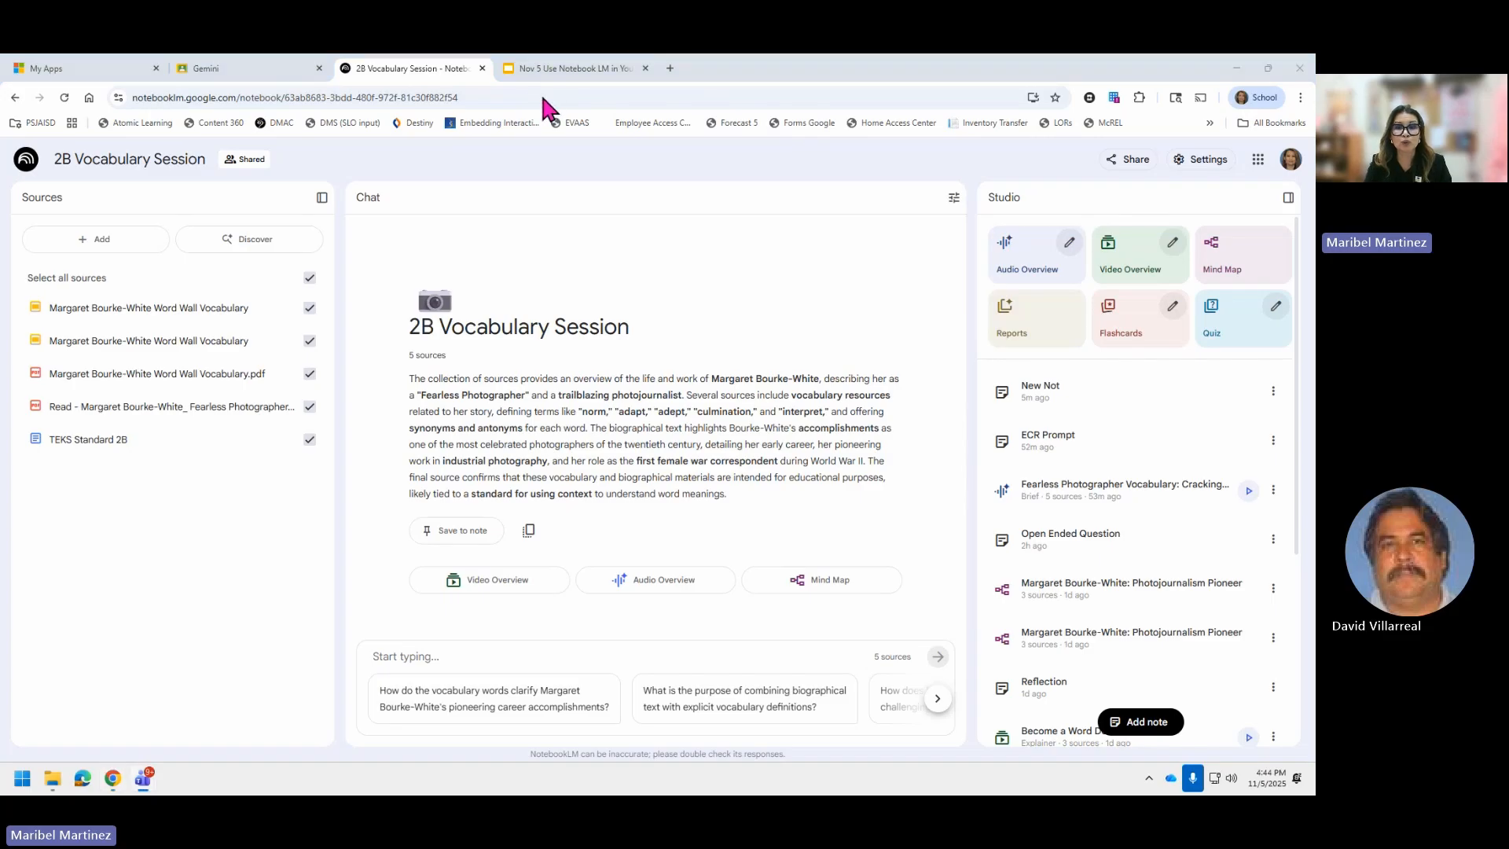
Switch to Google Classroom and open its home page with the class cards.
click(278, 73)
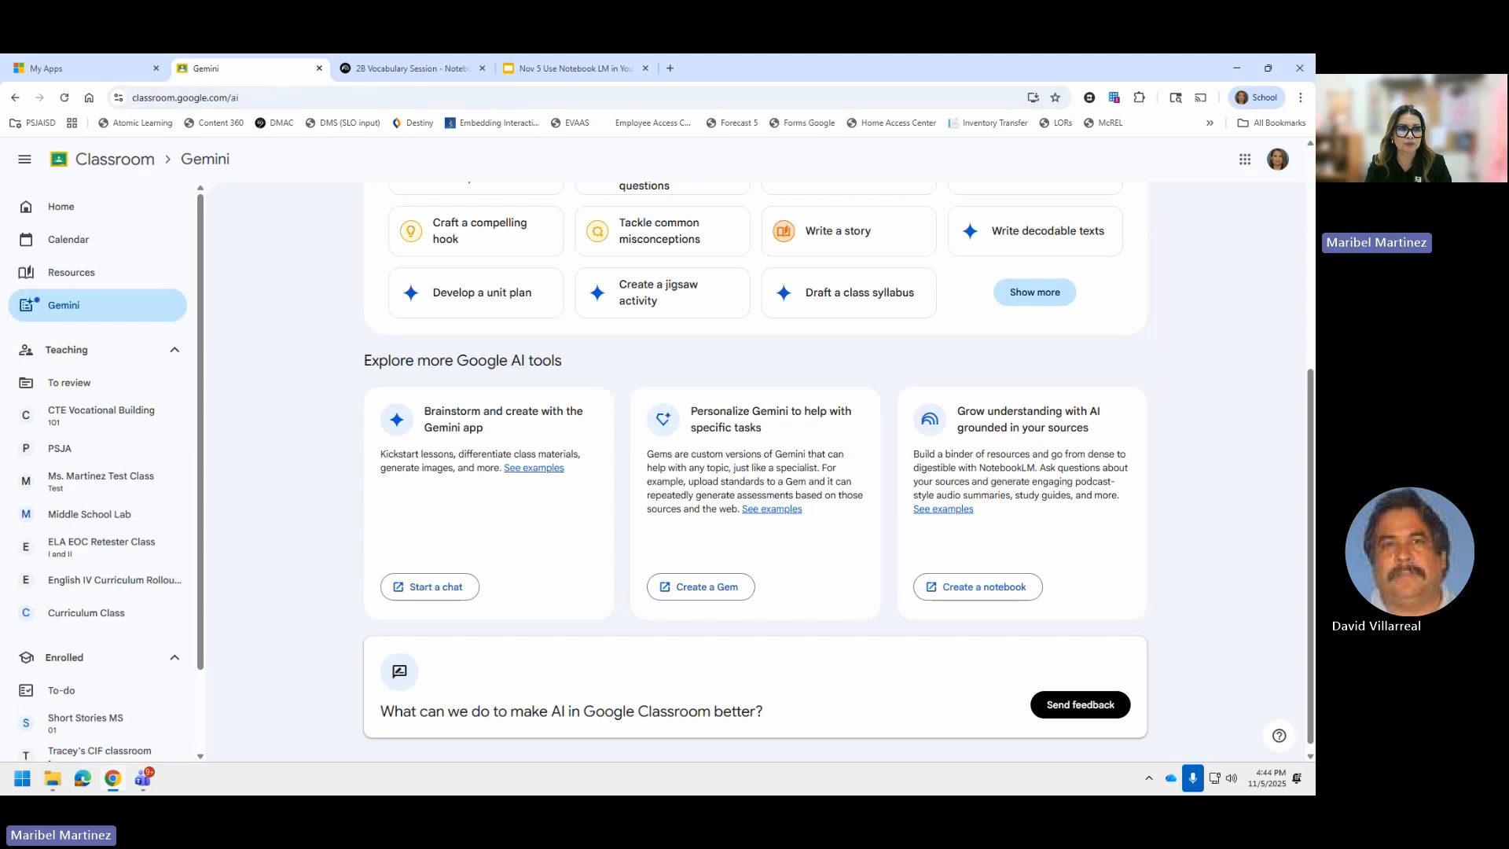
click(57, 207)
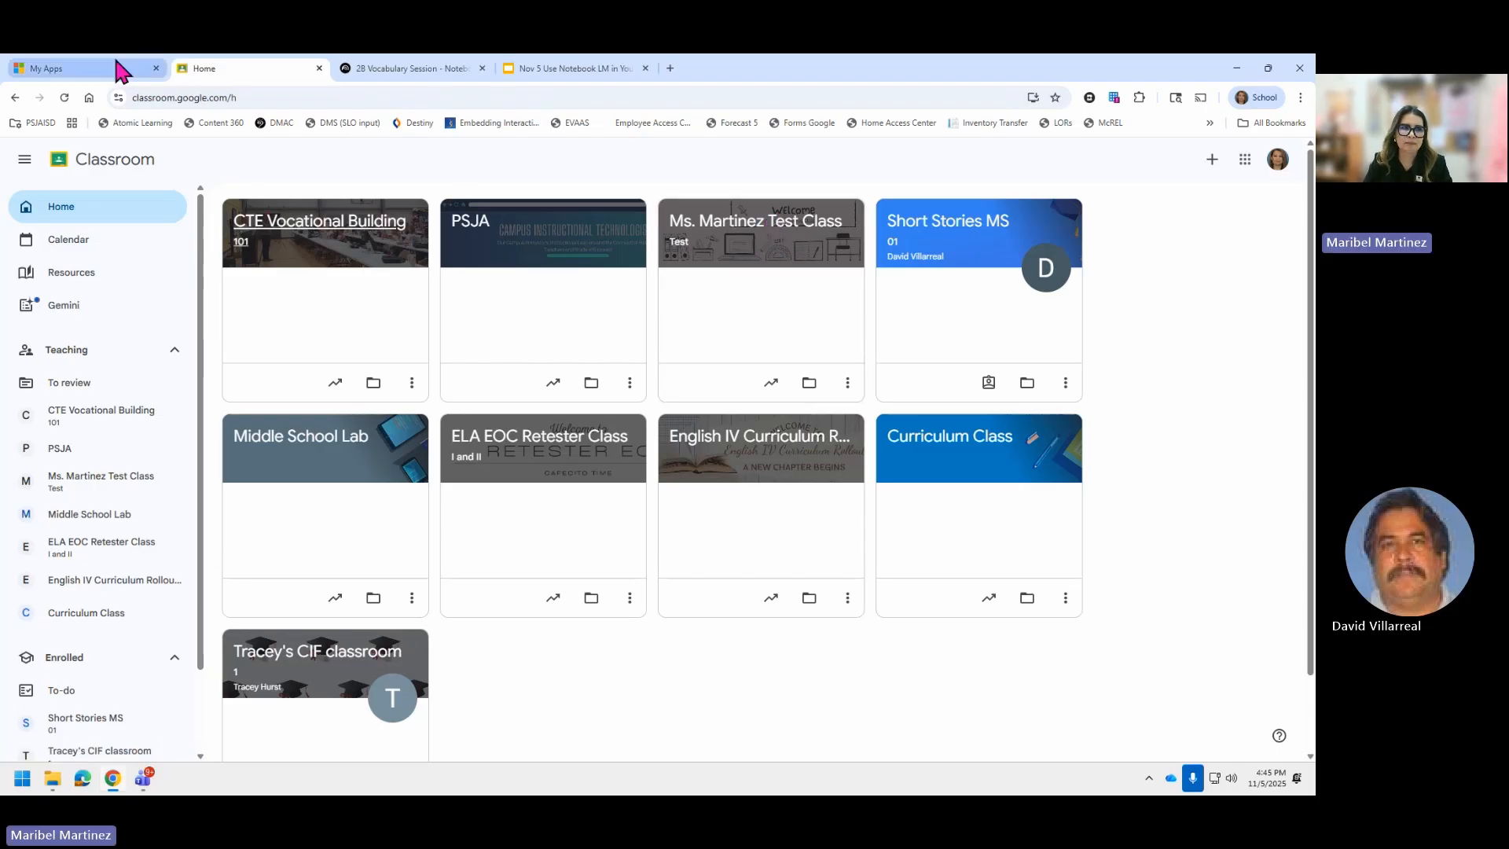
Switch to the Google Slides presentation and copy the whole instruction list from the Google Classroom slide.
click(526, 69)
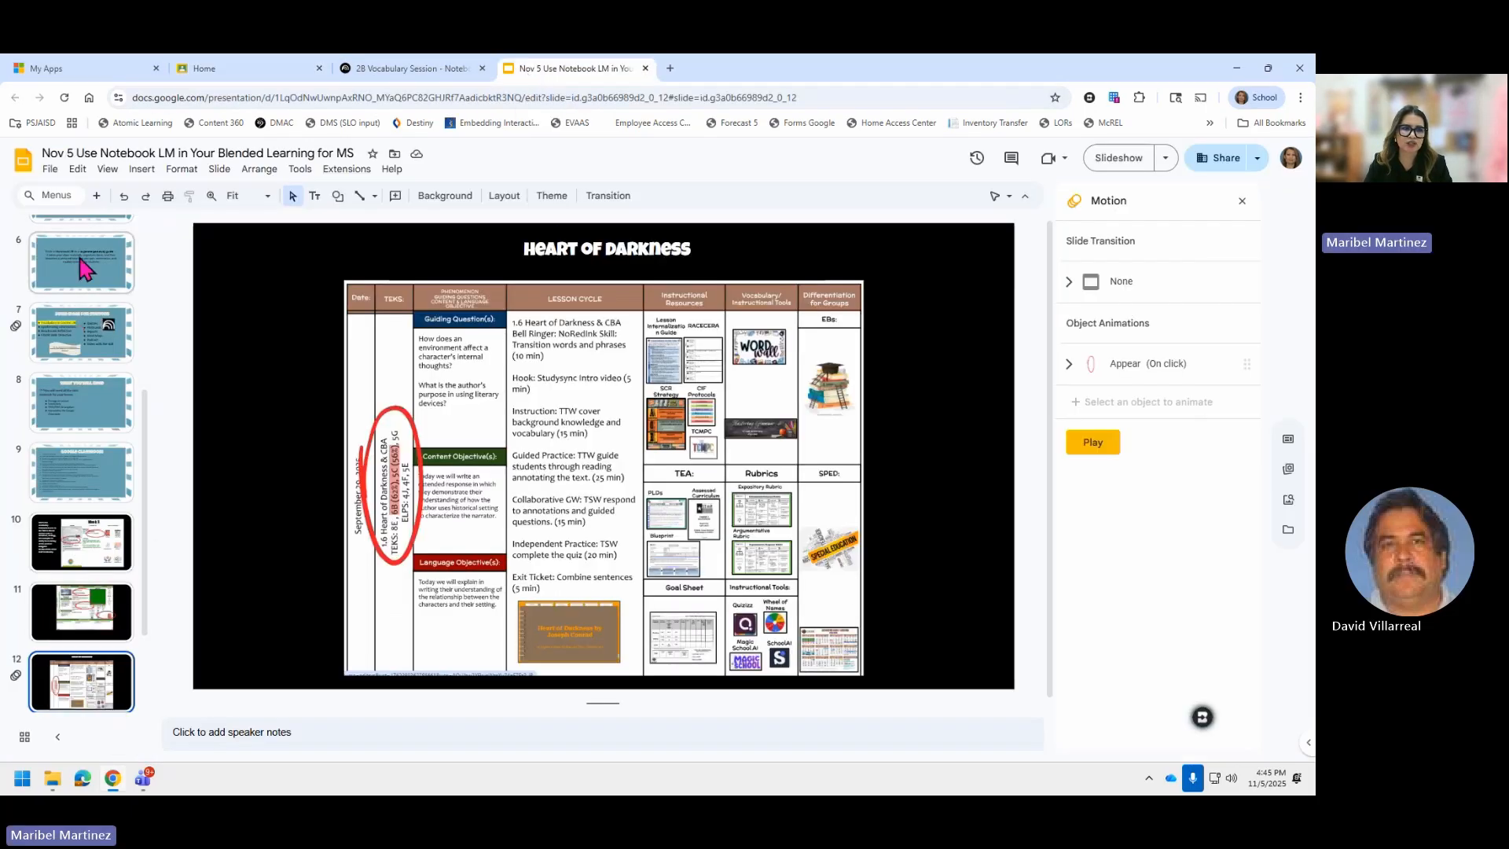
click(64, 532)
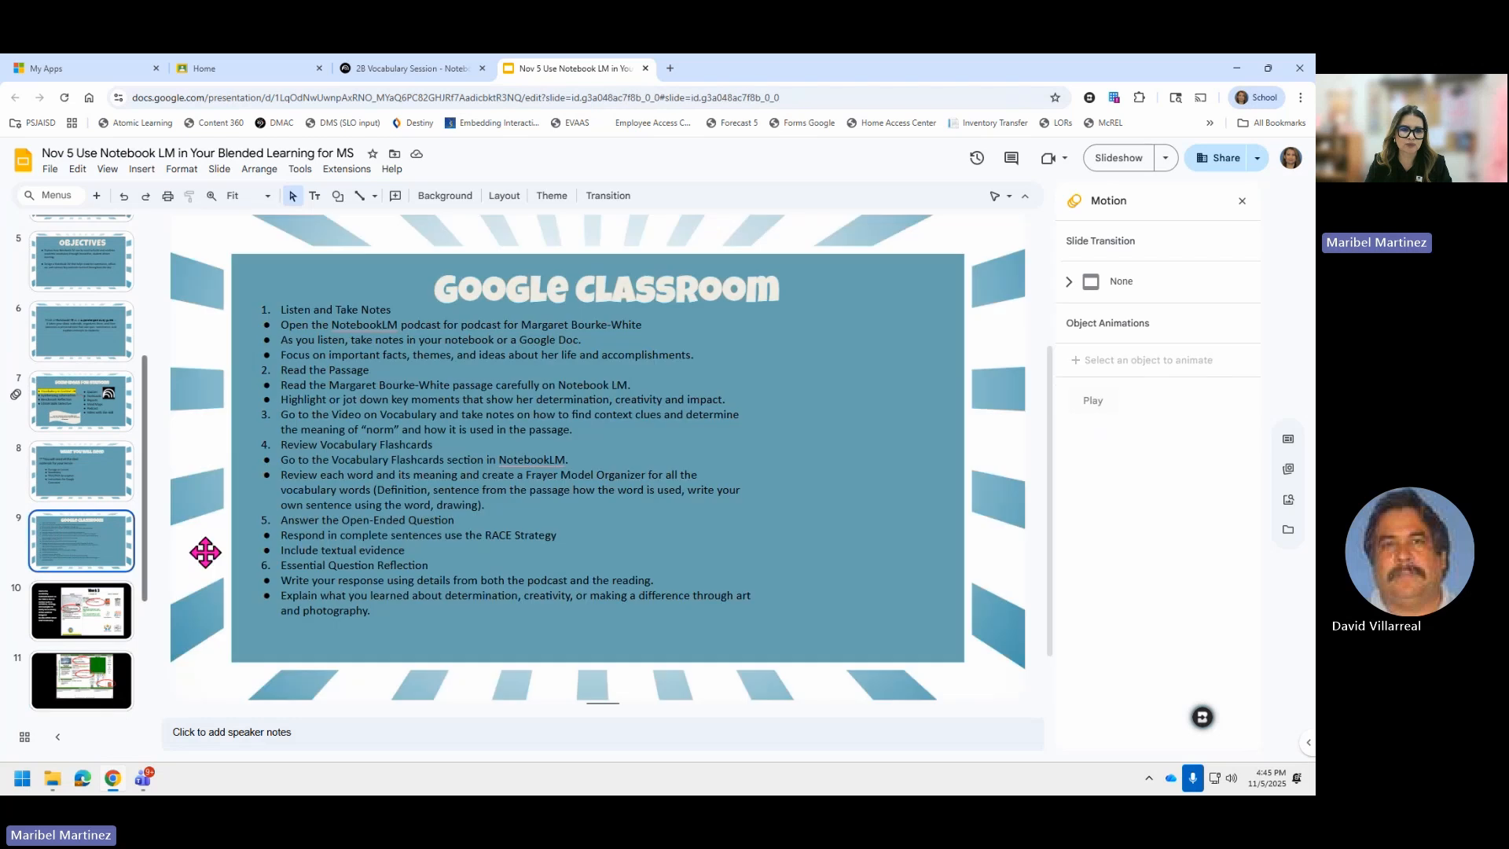
drag(378, 610, 278, 302)
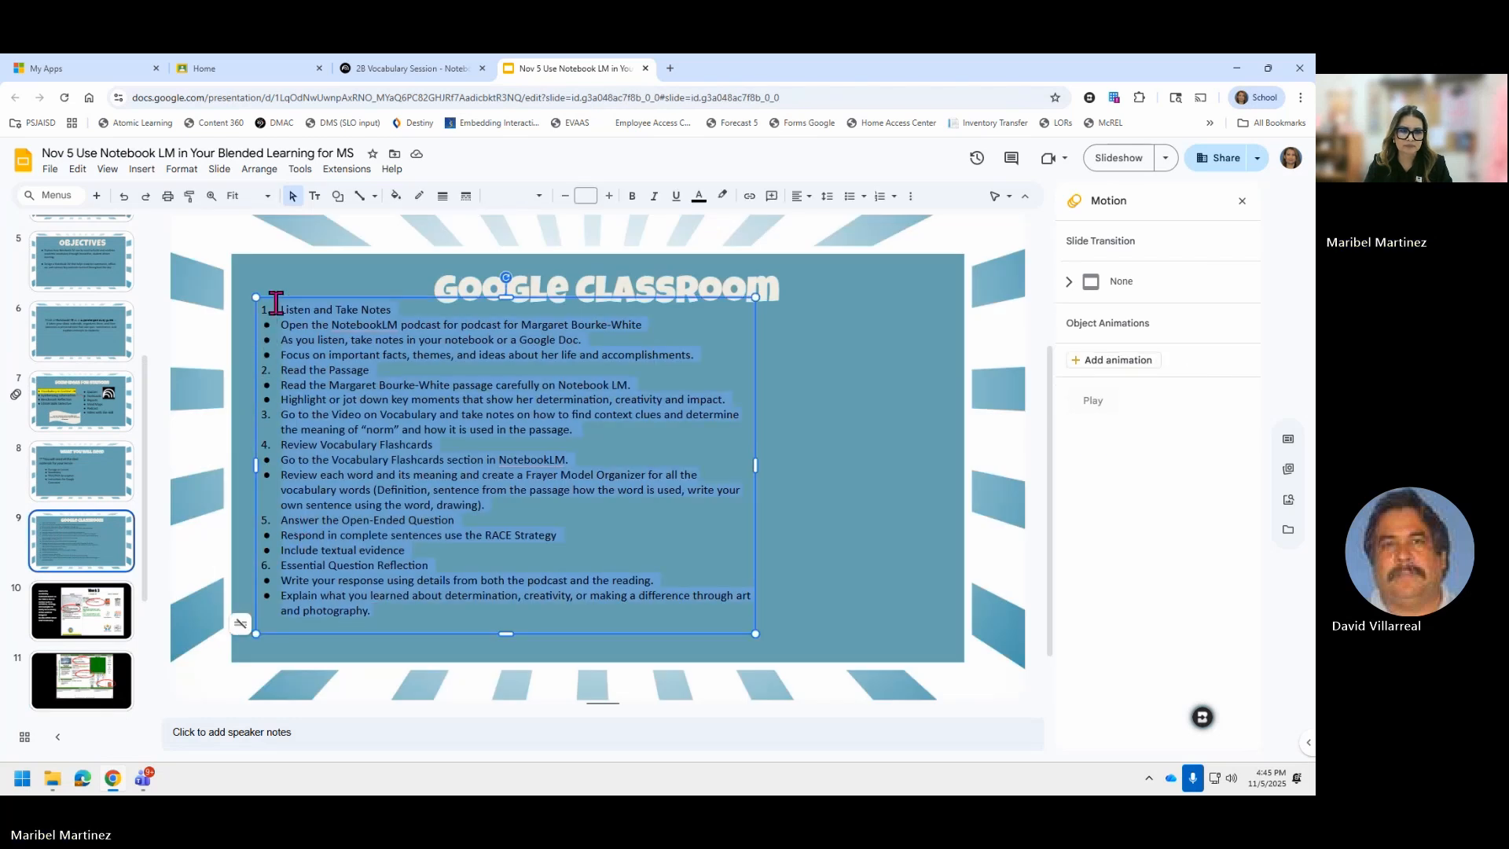
right_click(341, 348)
click(374, 385)
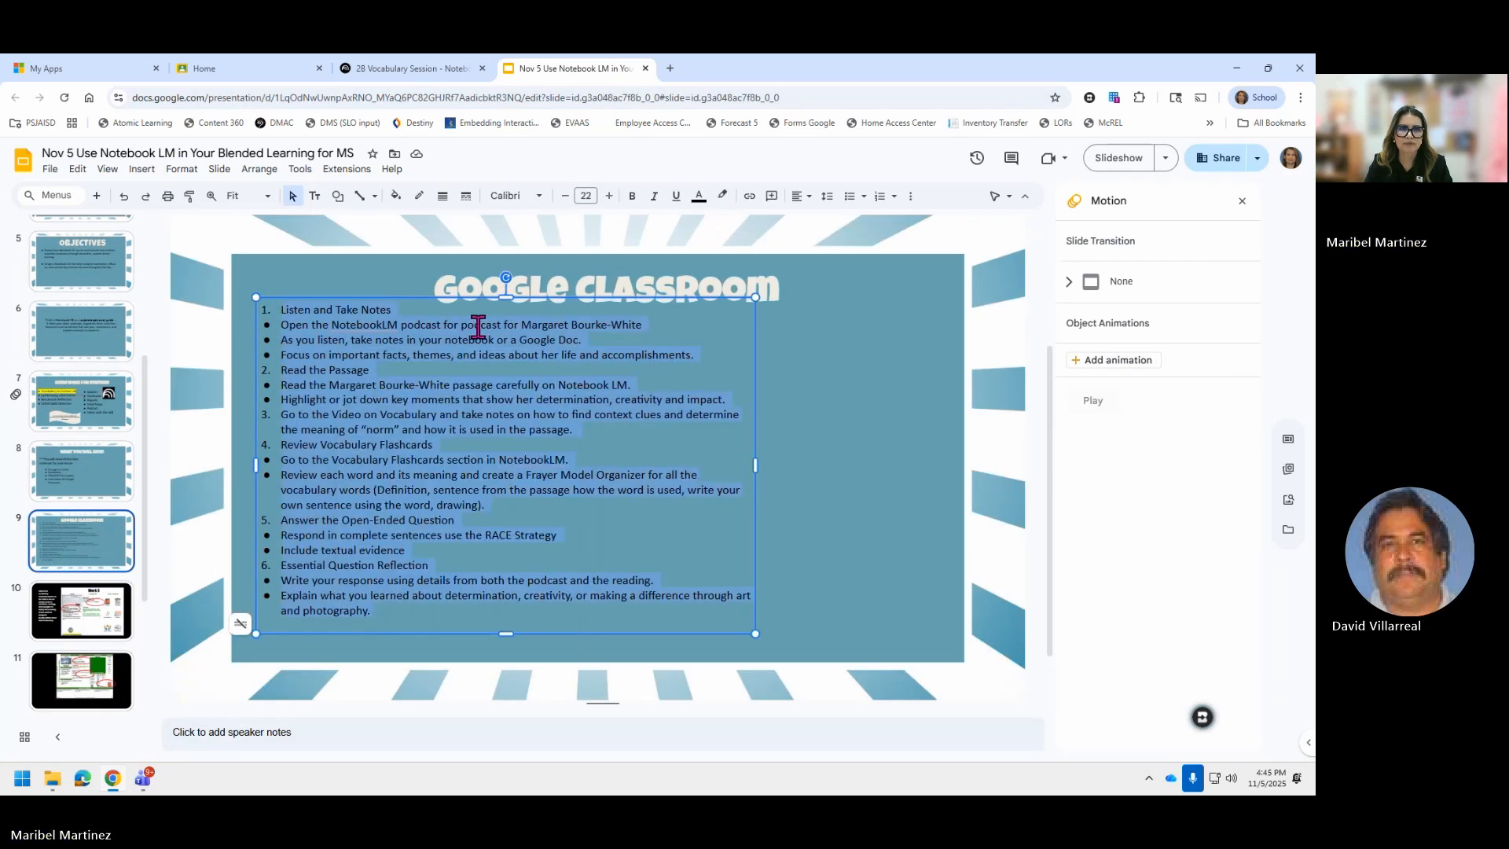
Switch to Google Classroom and create a new NotebookLM notebook from the test class's Classwork, without selecting any class content.
click(270, 72)
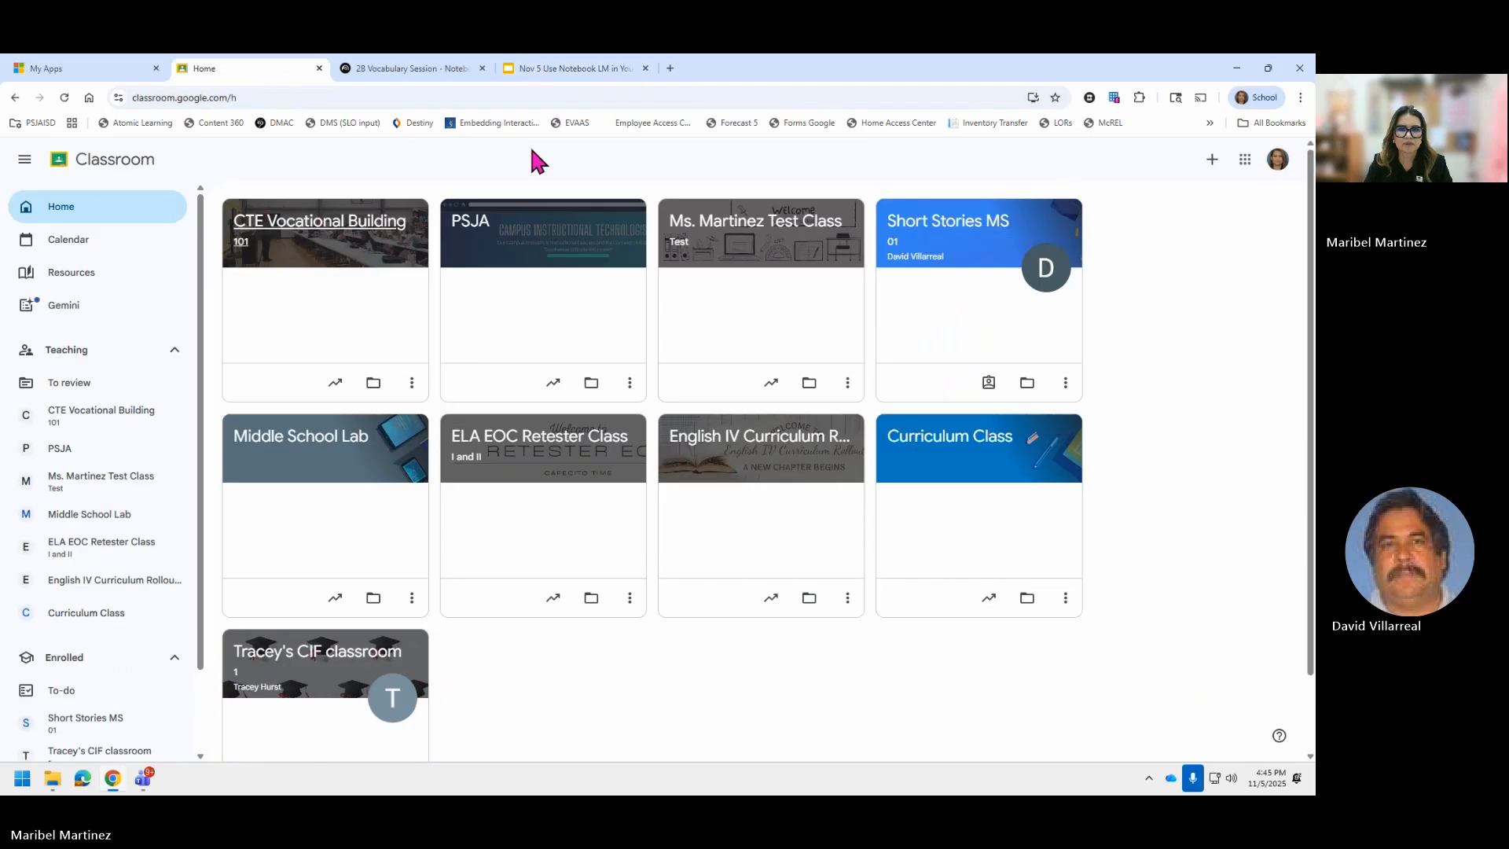
click(743, 226)
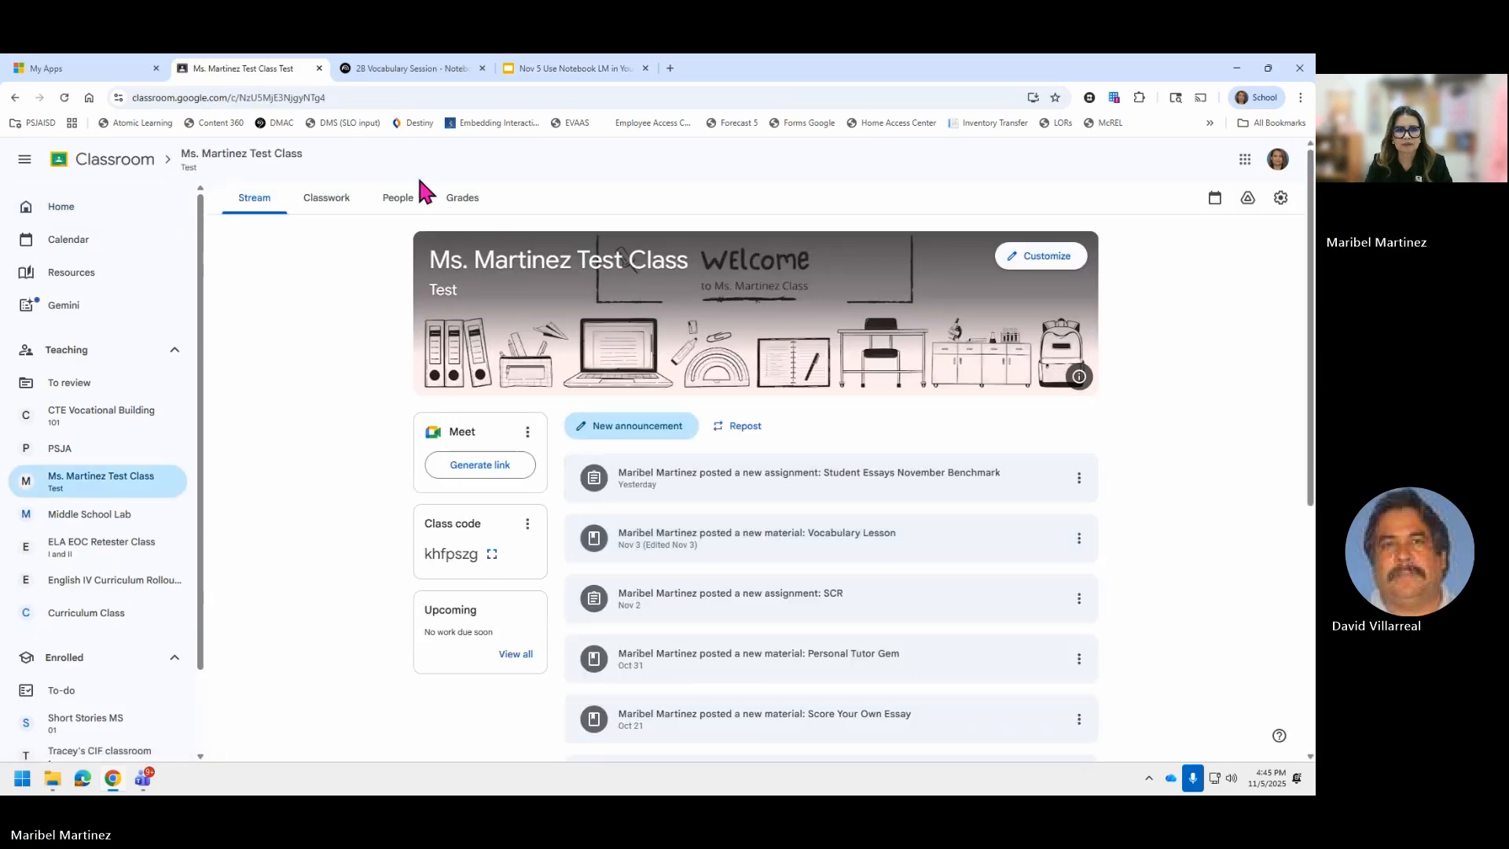
click(344, 210)
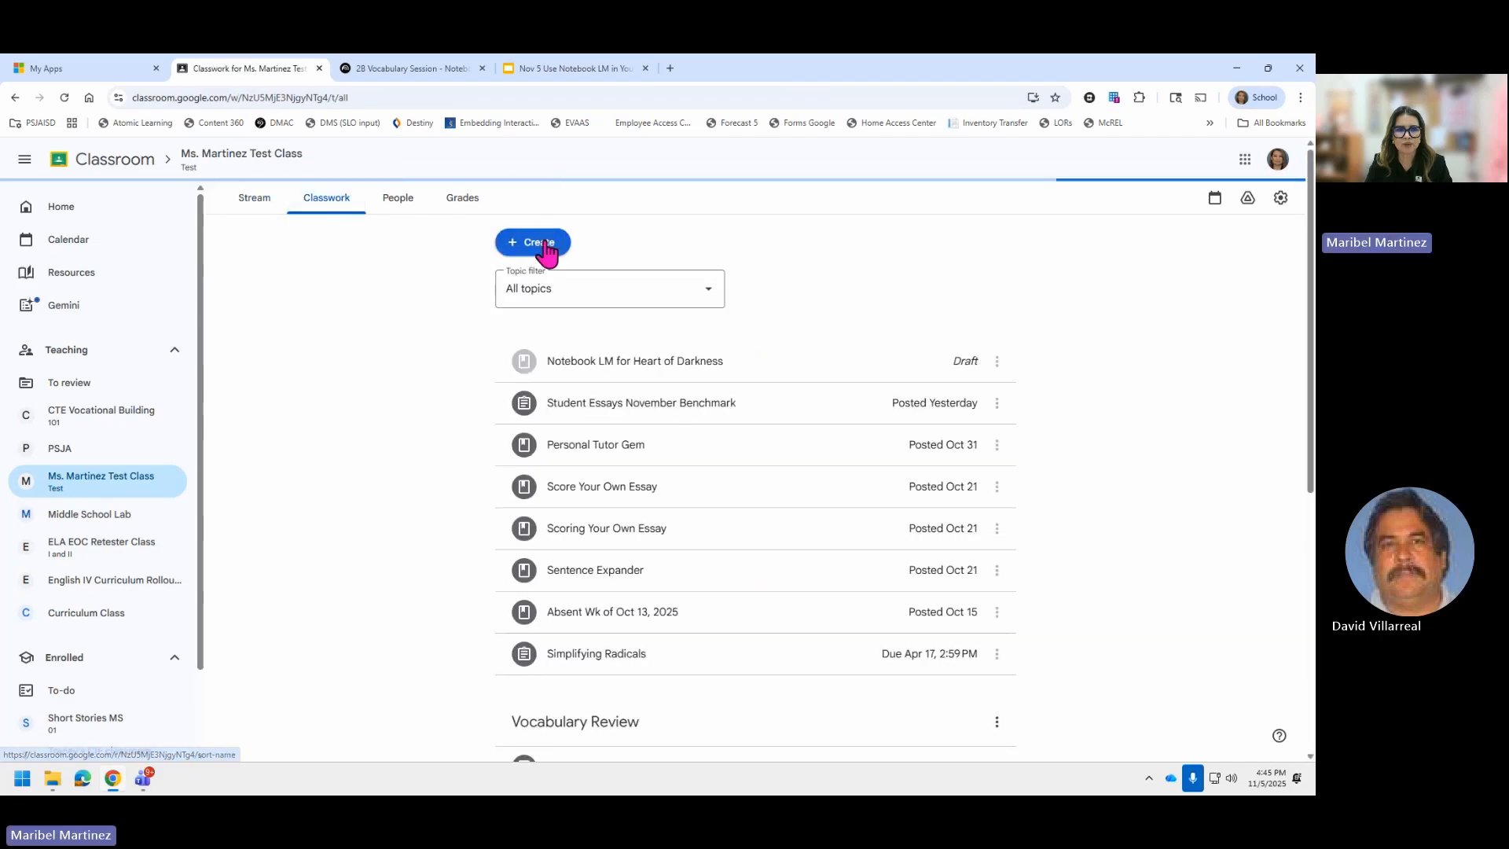
click(542, 246)
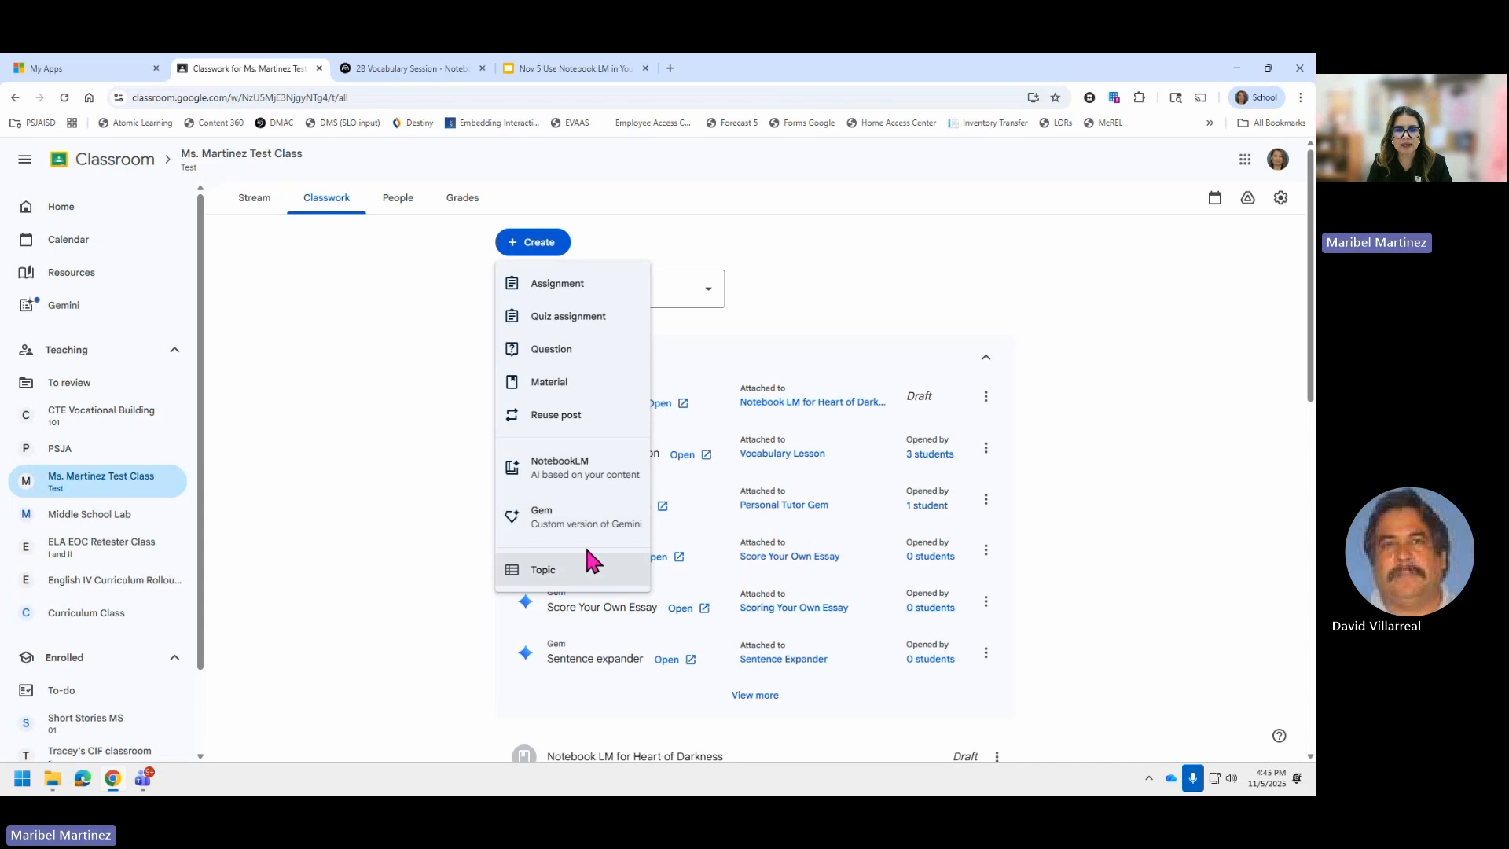
click(550, 472)
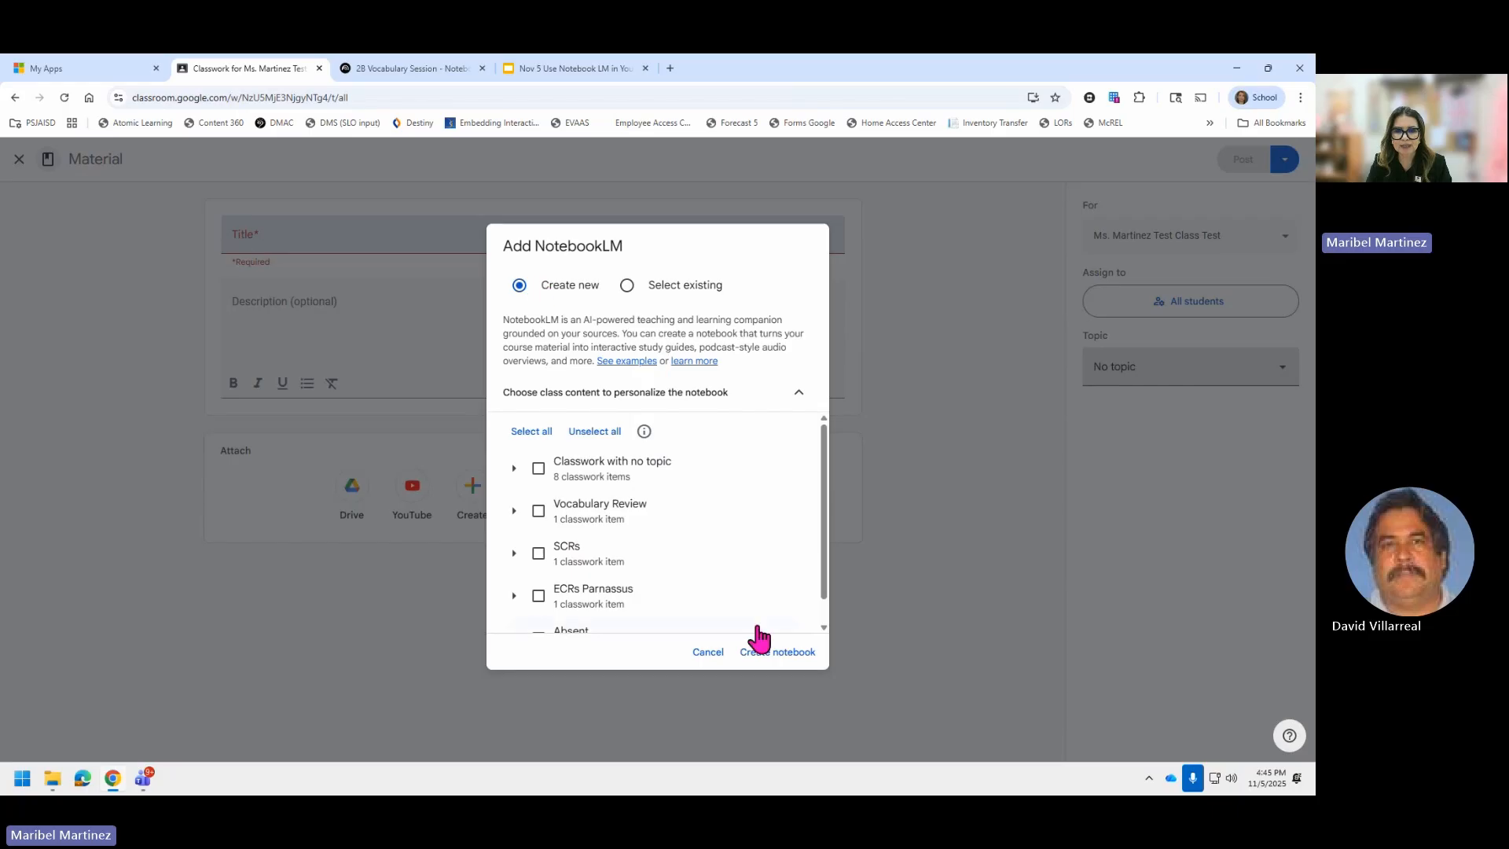
click(774, 652)
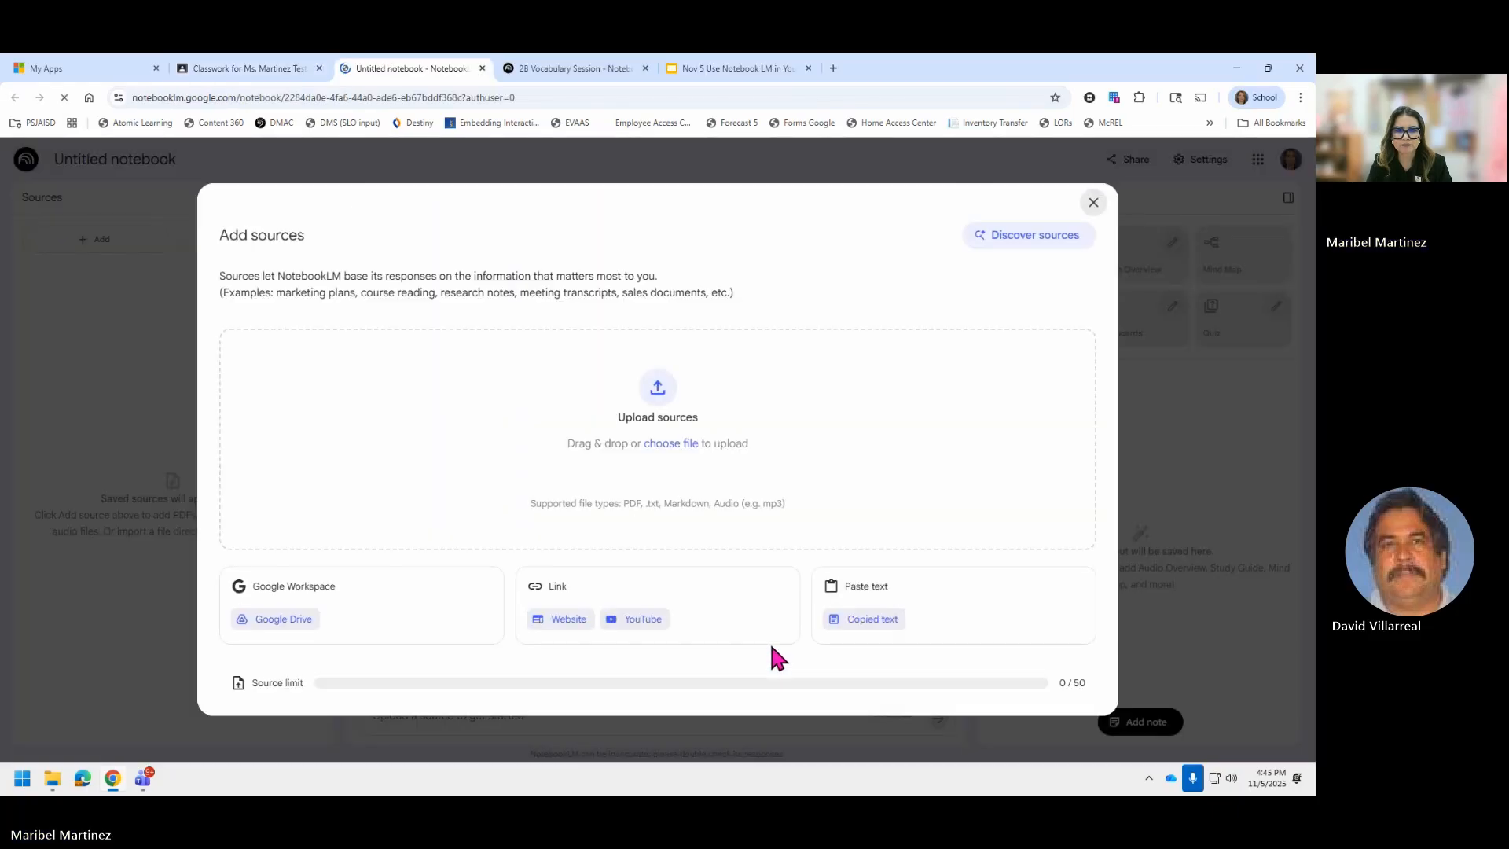
Upload the file StudySync Q 1Think - Heart of Darkness from Downloads as the new notebook's first source.
click(669, 448)
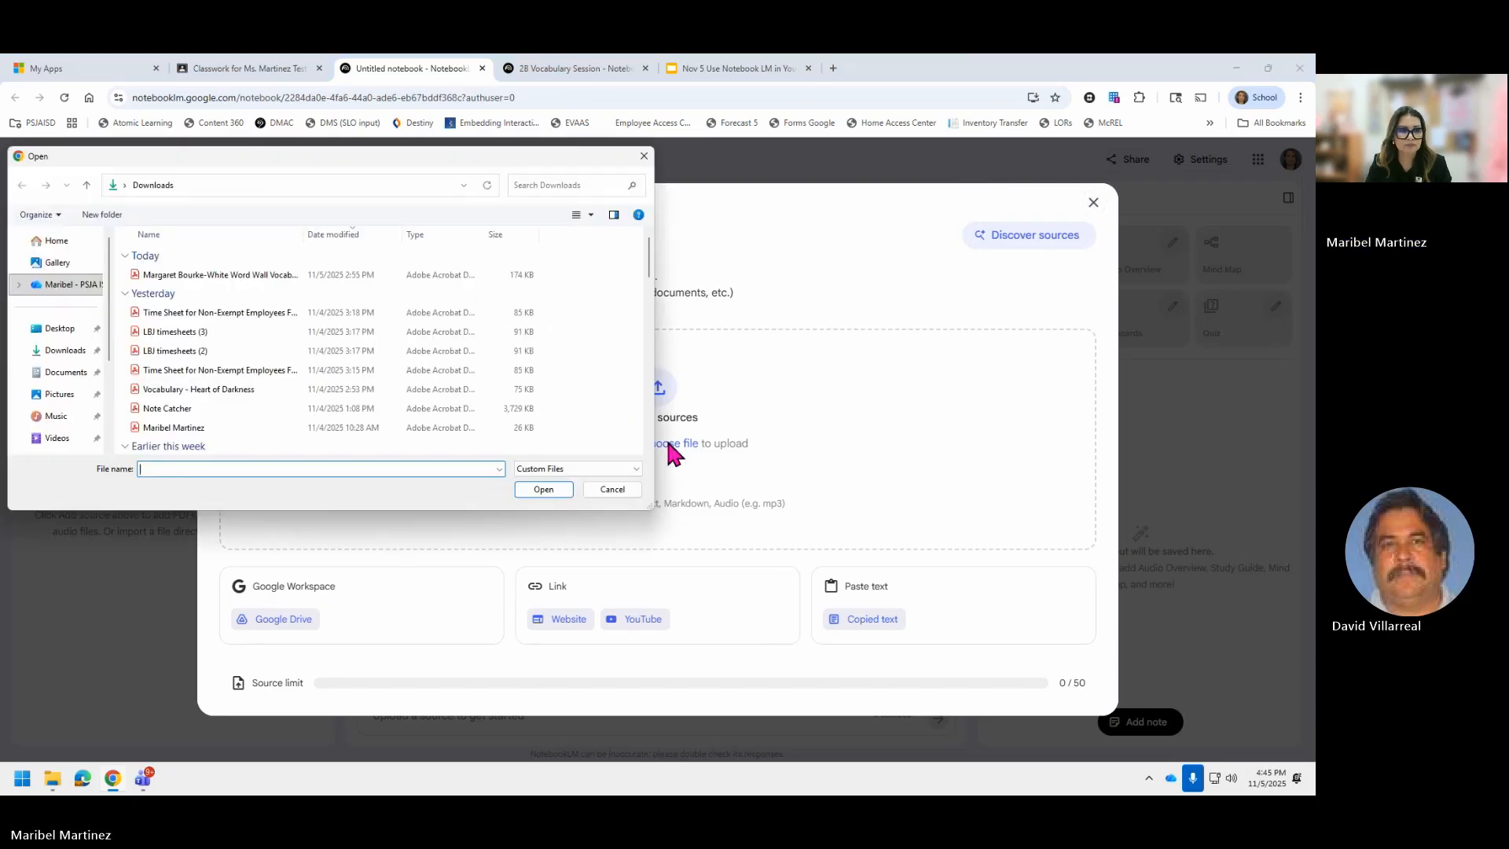
scroll(134, 331, down, 2)
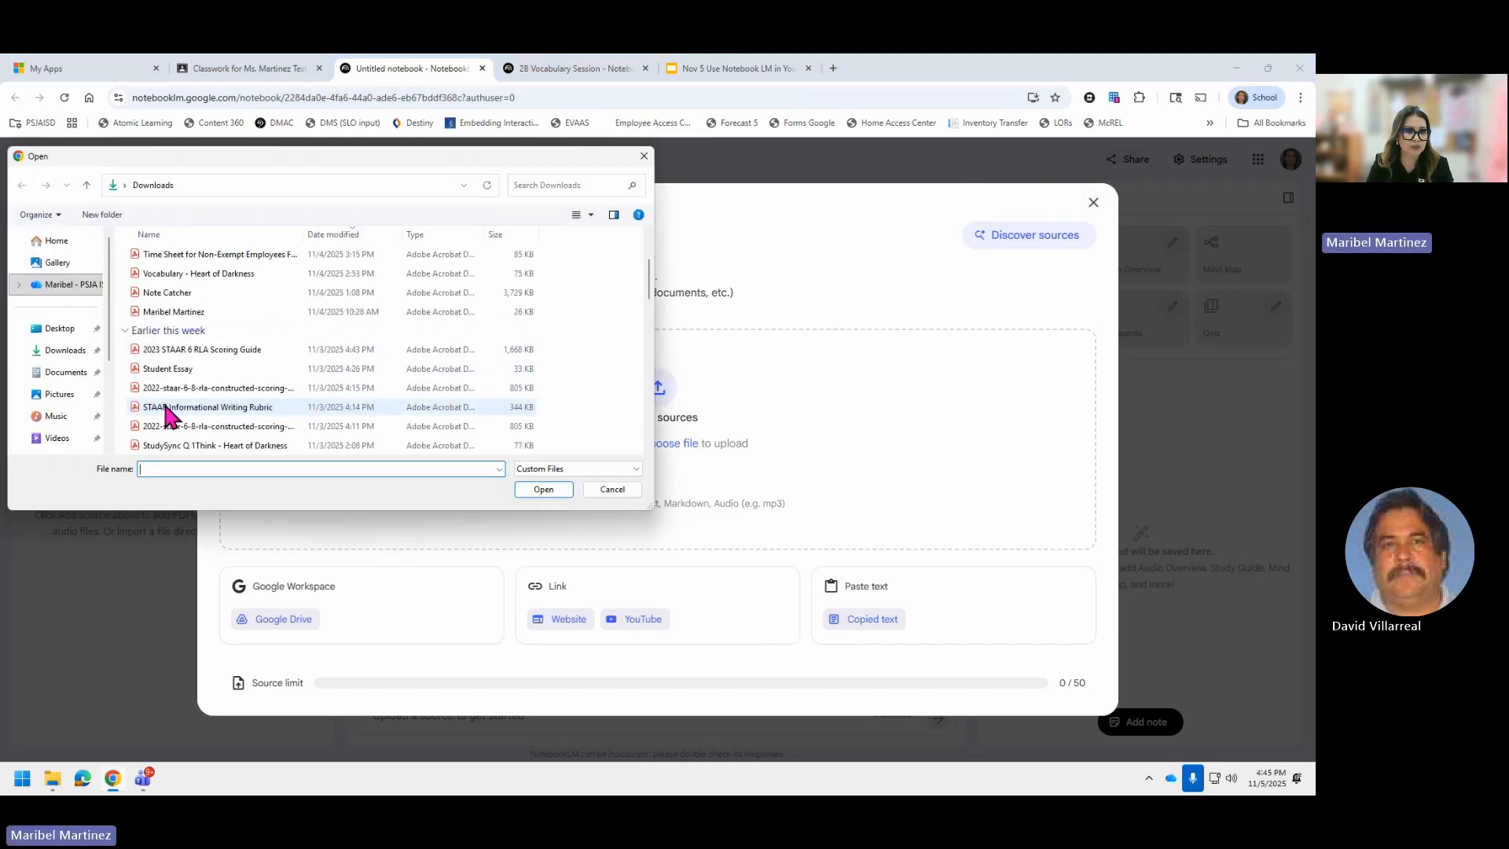
scroll(157, 413, up, 2)
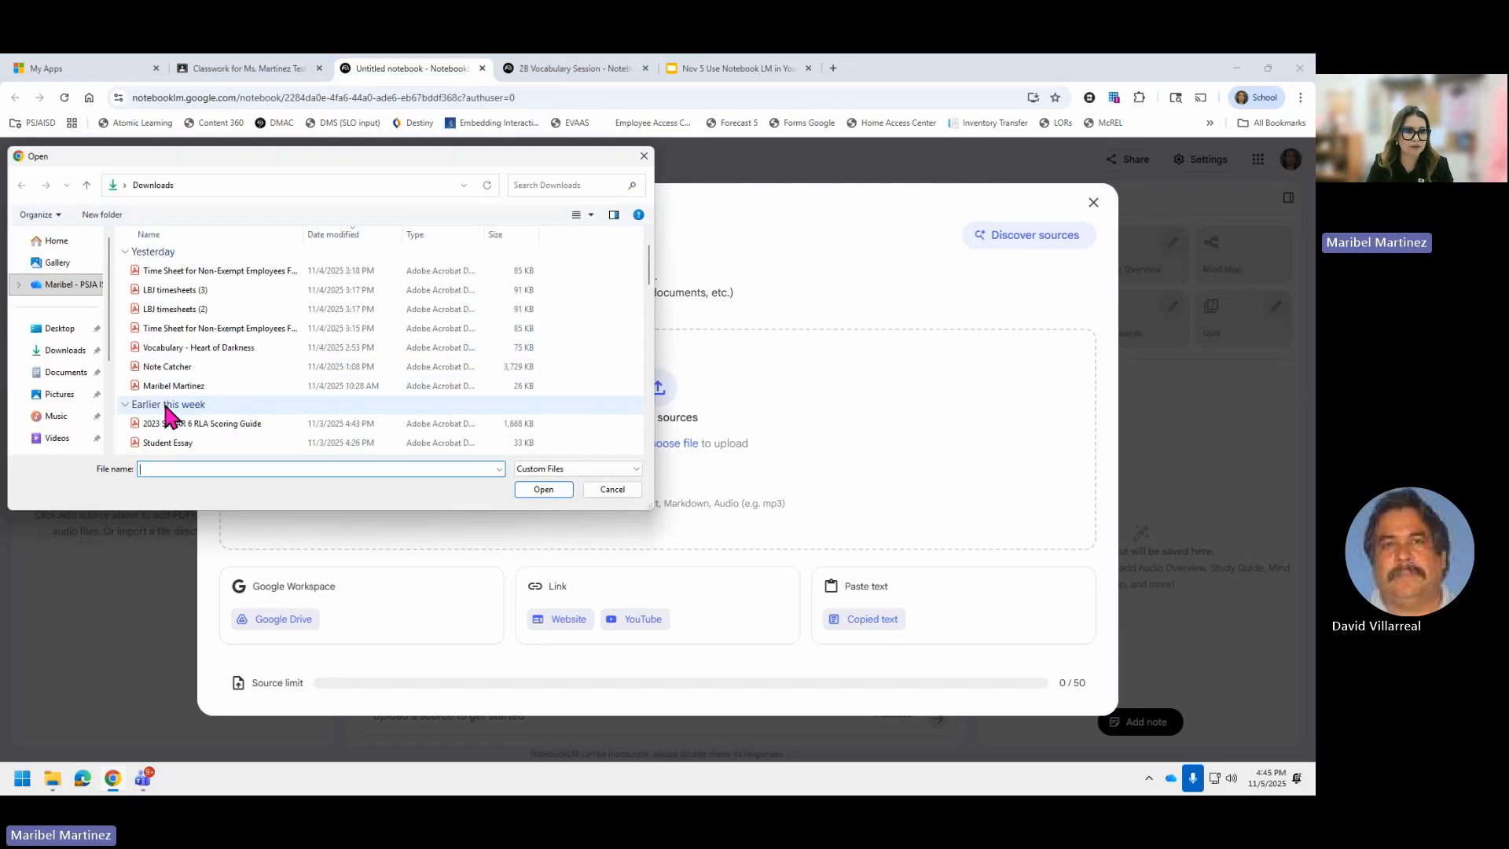
click(69, 355)
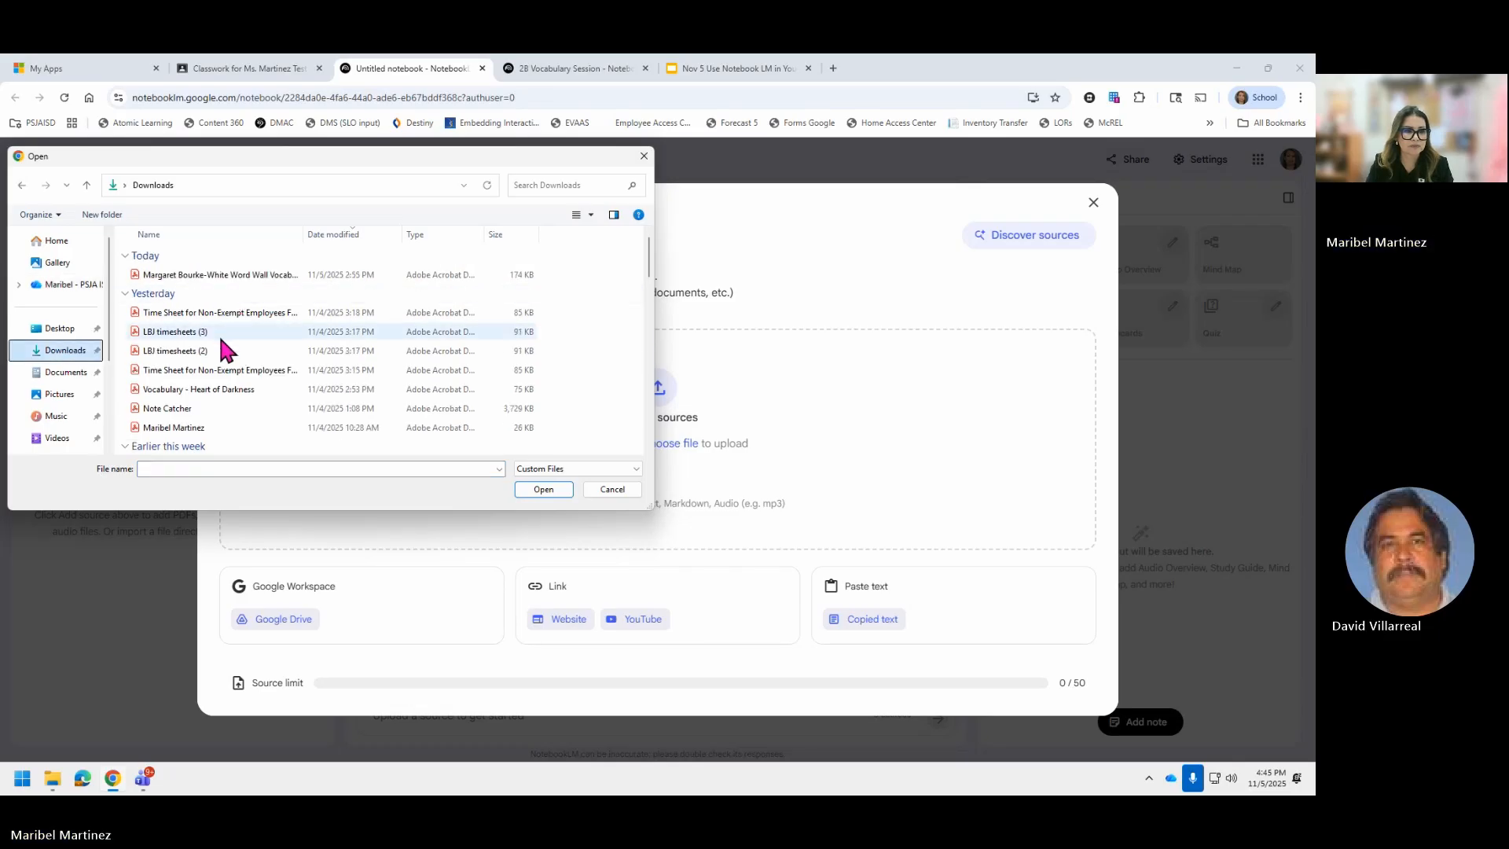
scroll(221, 340, down, 3)
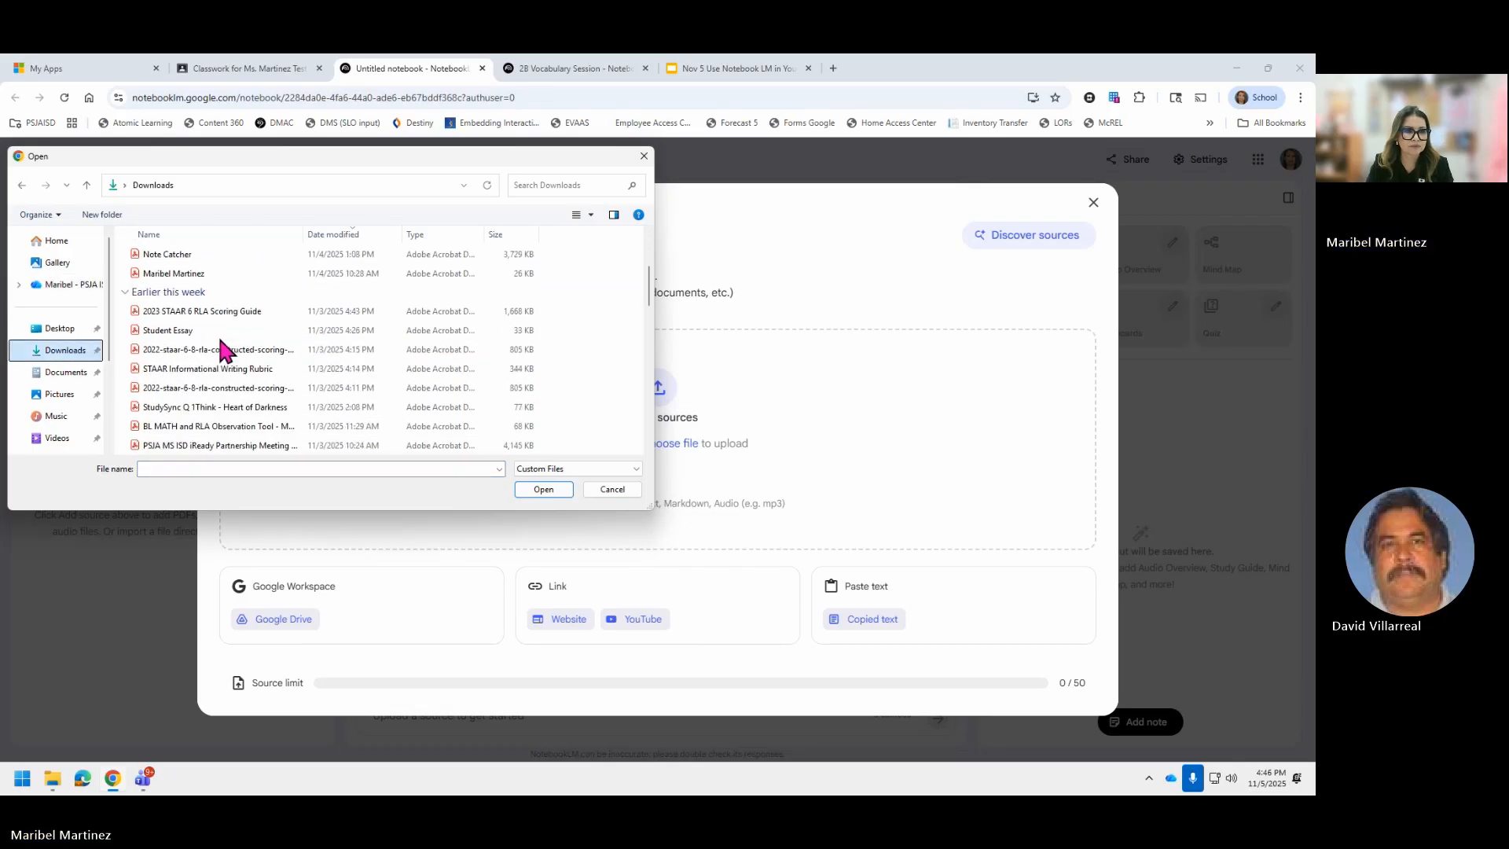
scroll(223, 349, down, 2)
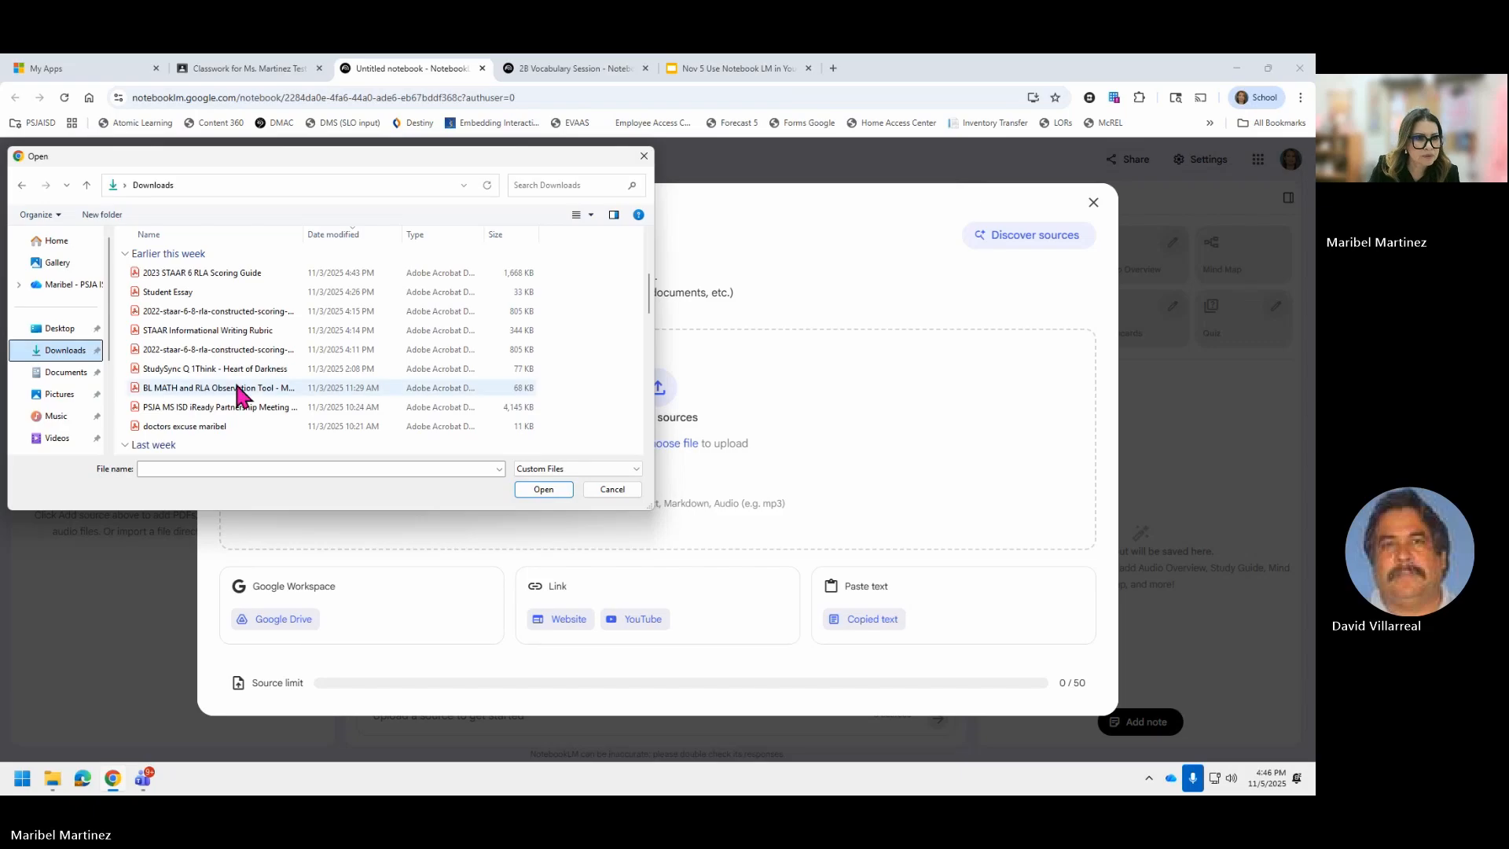
scroll(240, 363, down, 1)
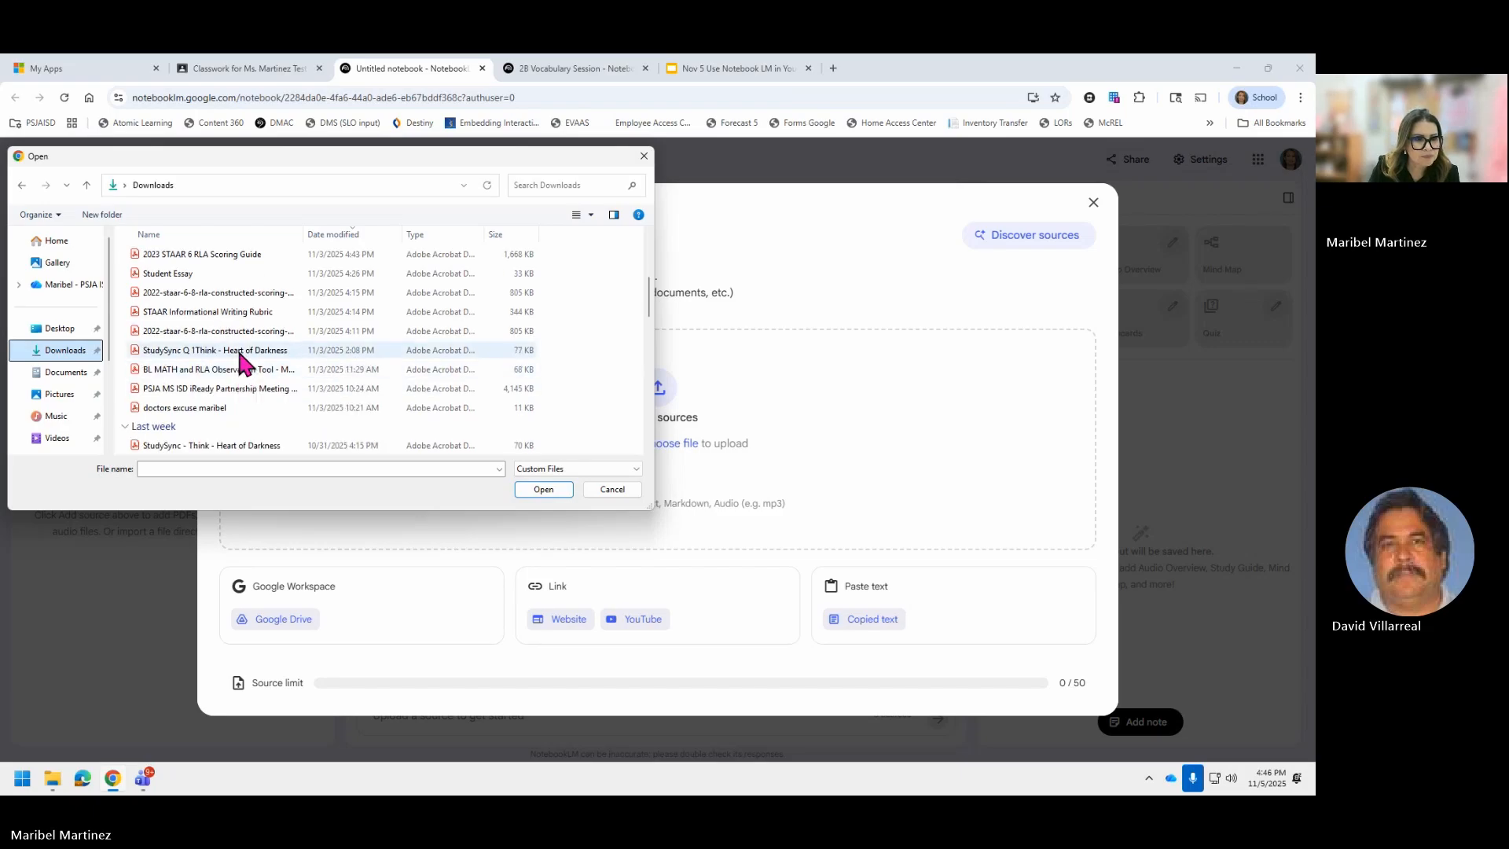
double_click(240, 350)
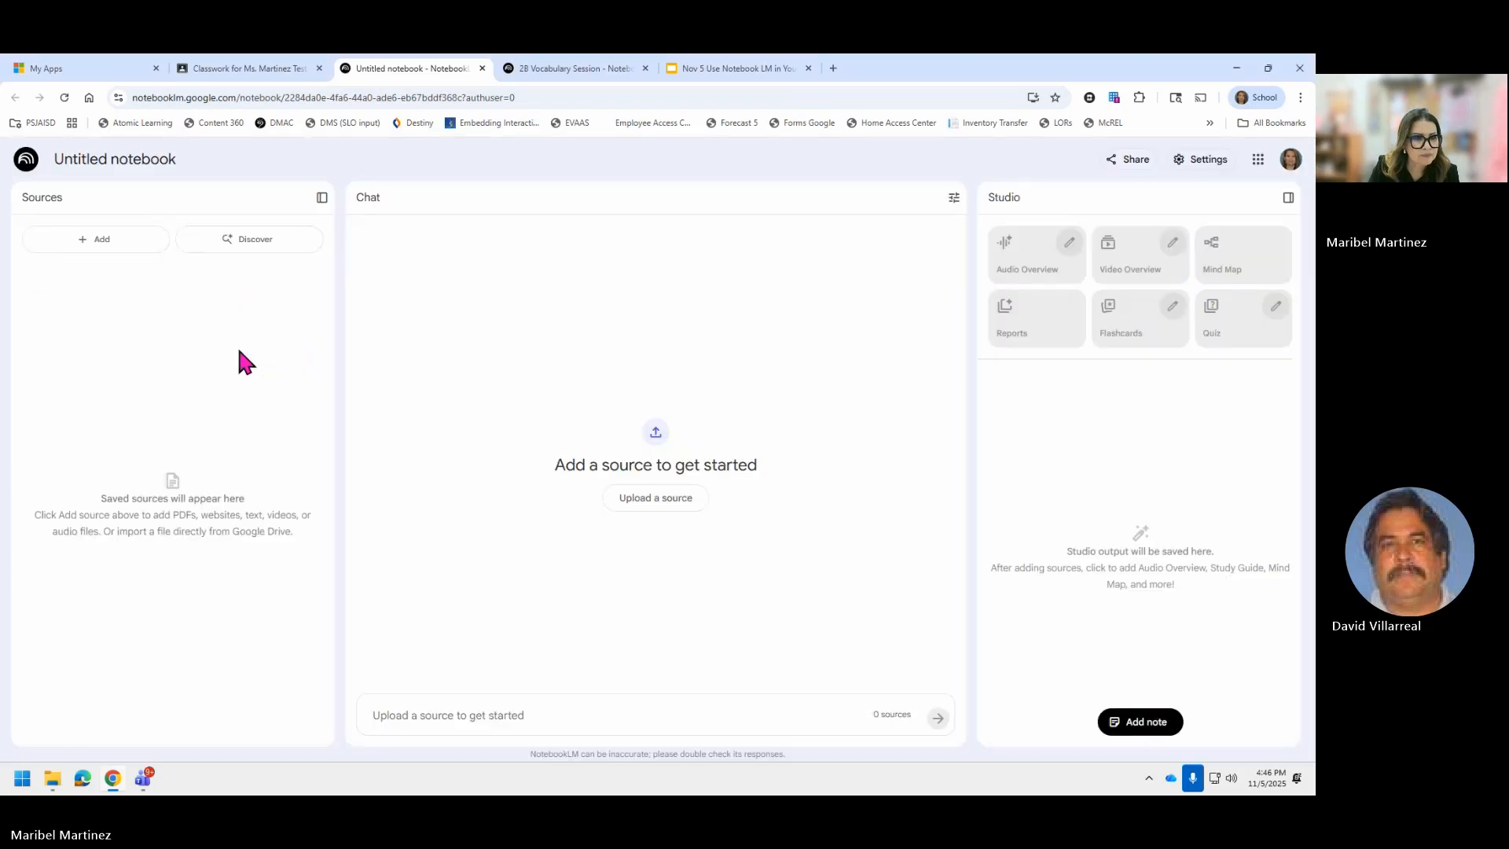
Upload the file Story Heart of Darkness from Downloads as the notebook's second source.
click(122, 248)
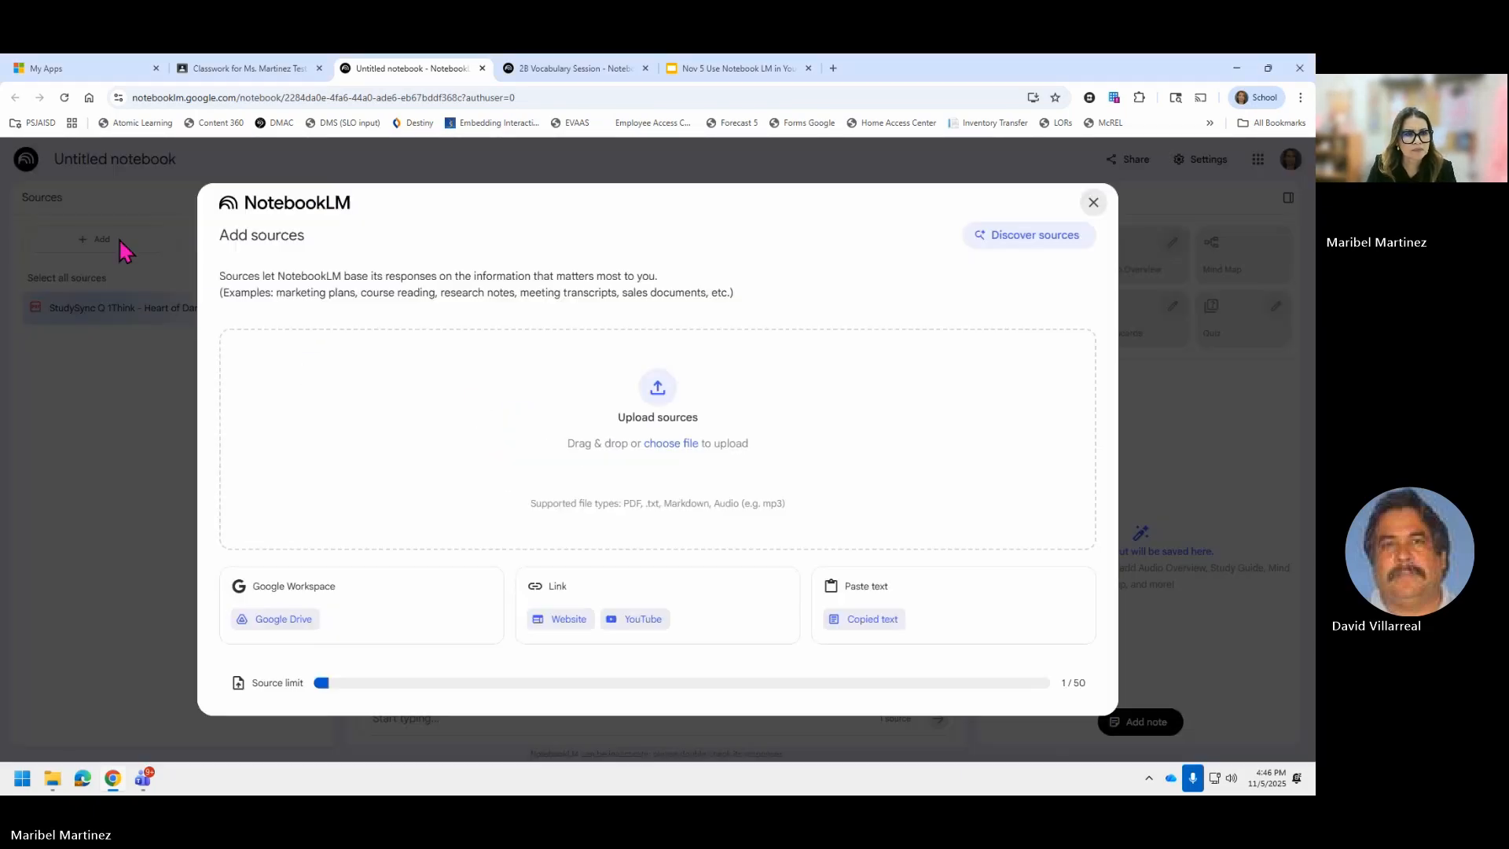
click(674, 446)
scroll(252, 397, down, 2)
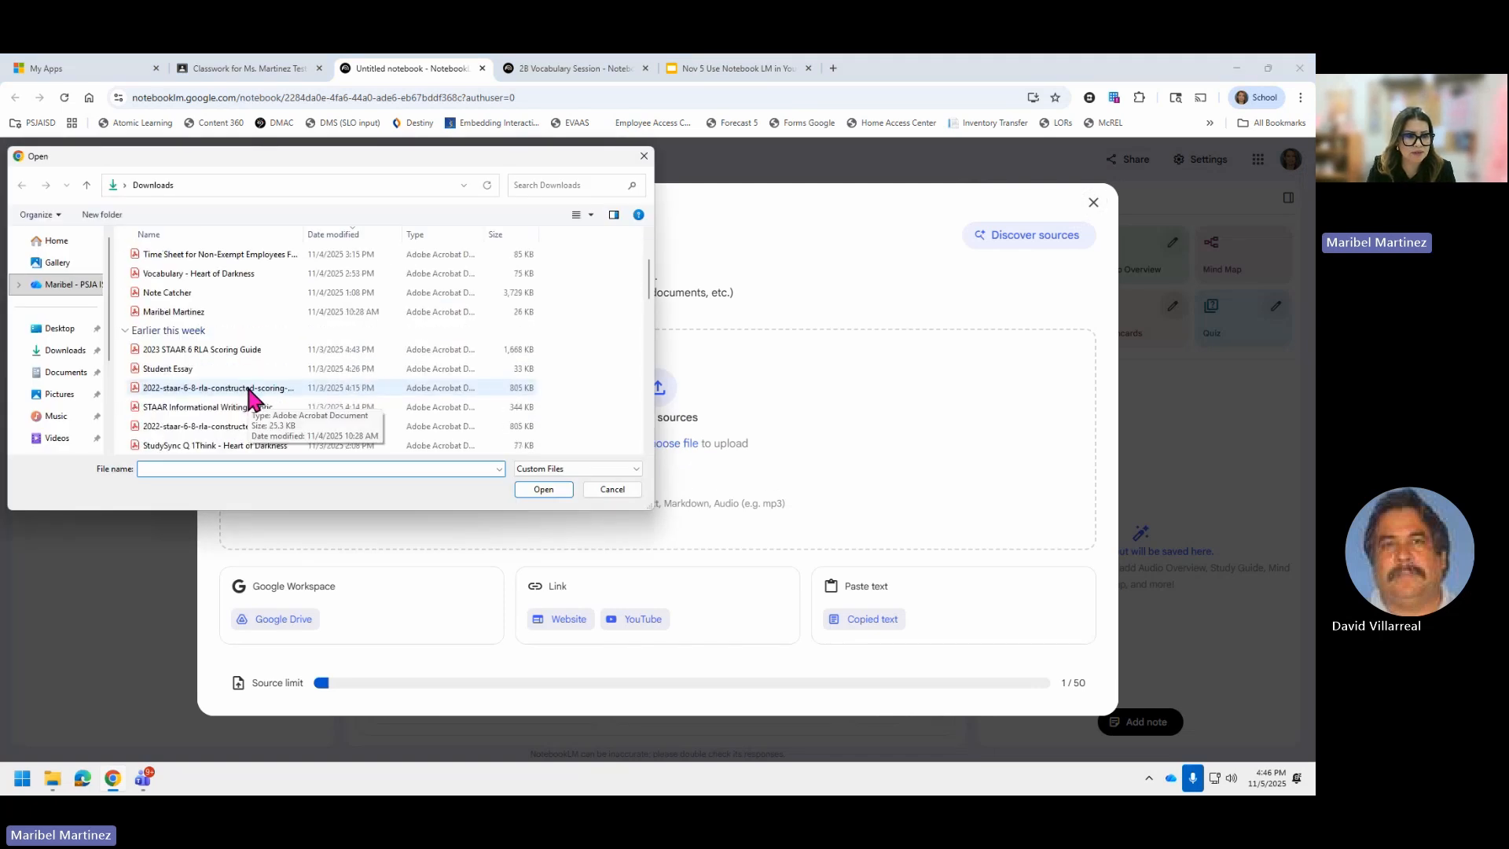
scroll(252, 397, down, 1)
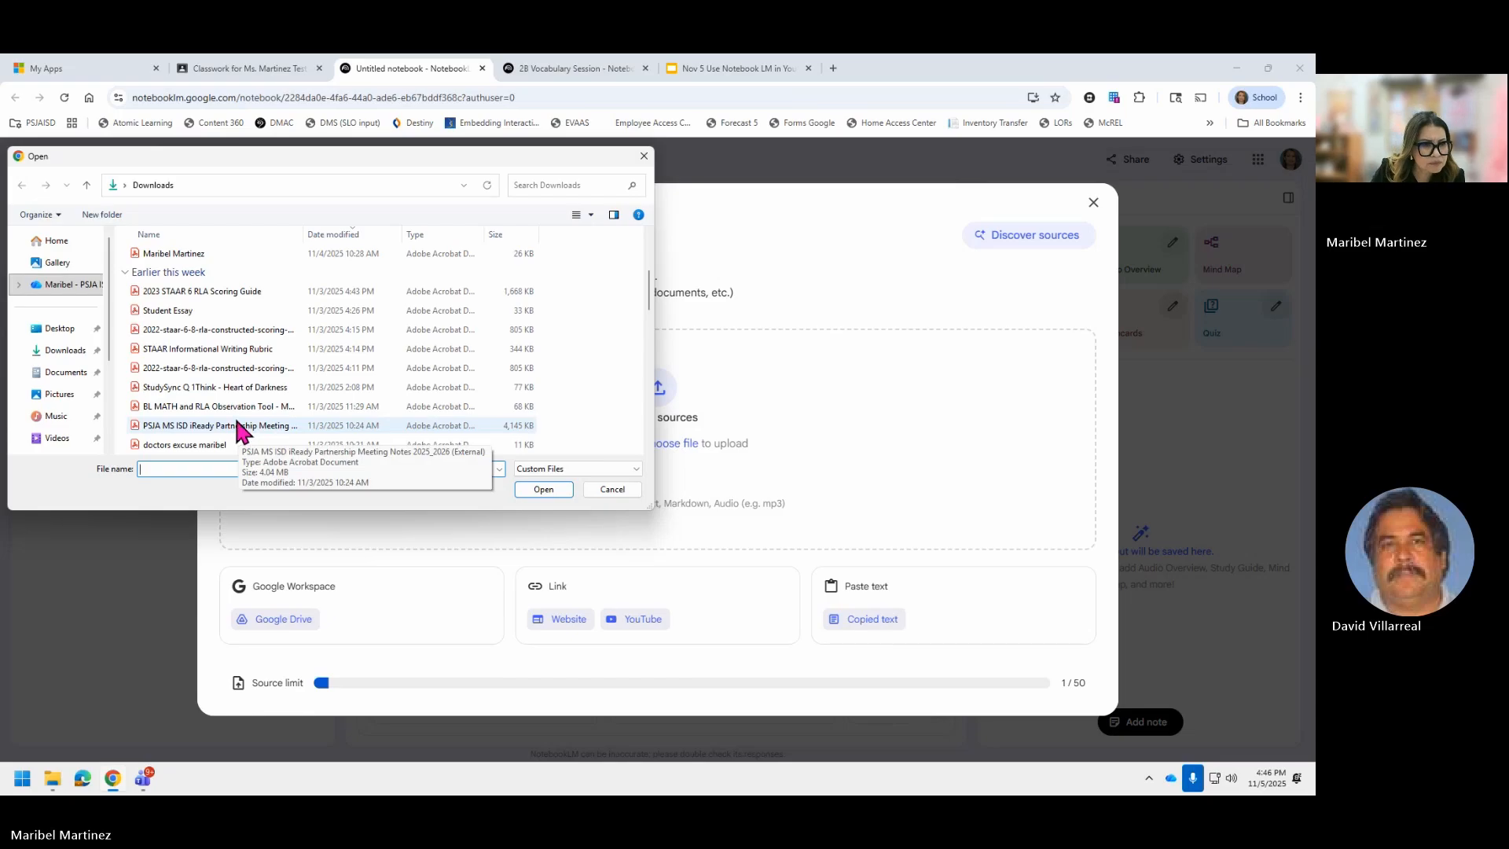
scroll(241, 432, down, 1)
scroll(236, 420, down, 1)
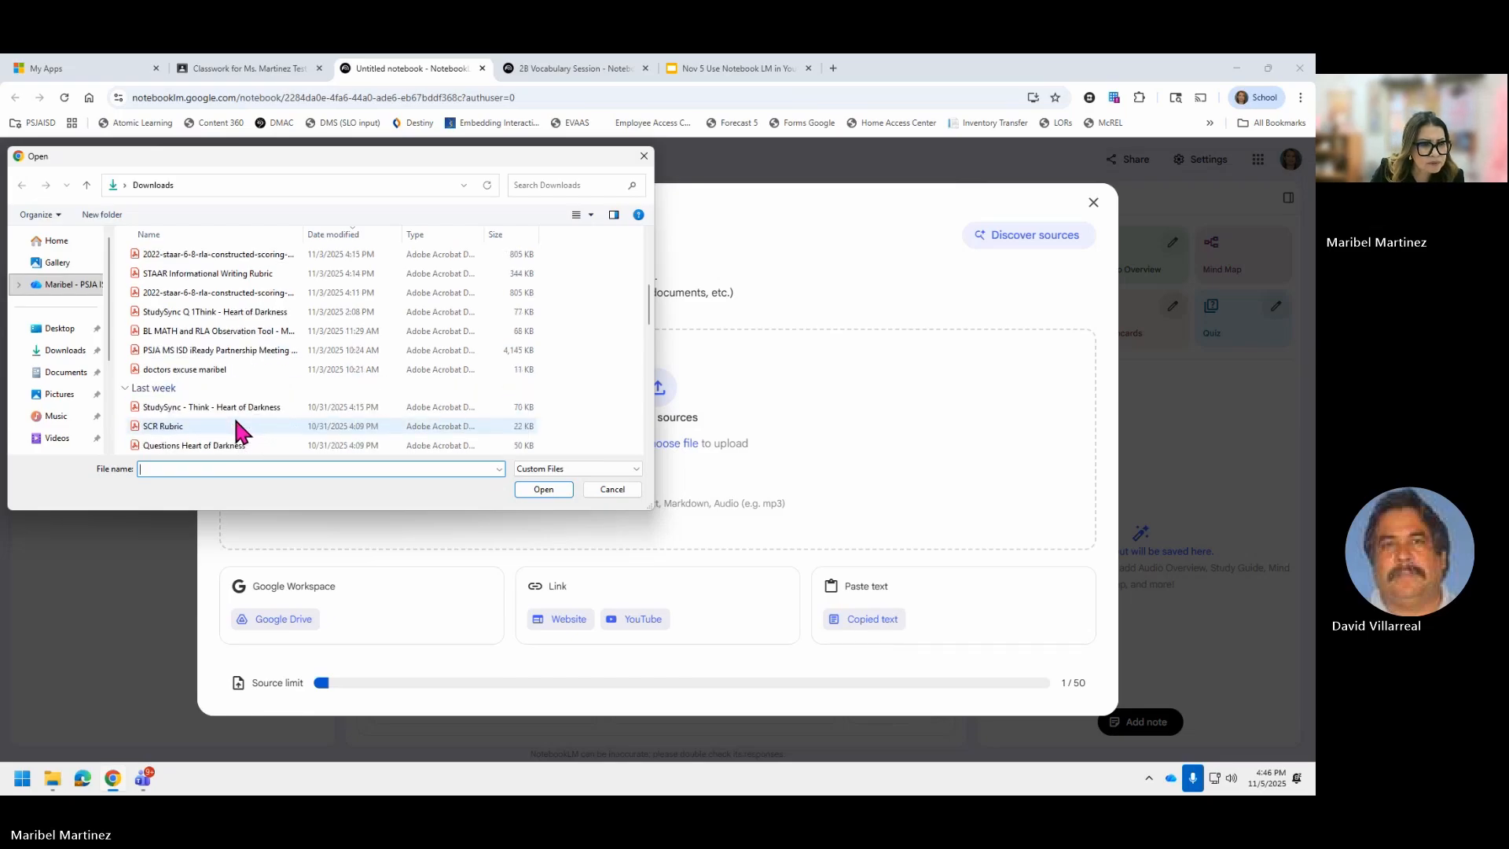
scroll(233, 408, down, 1)
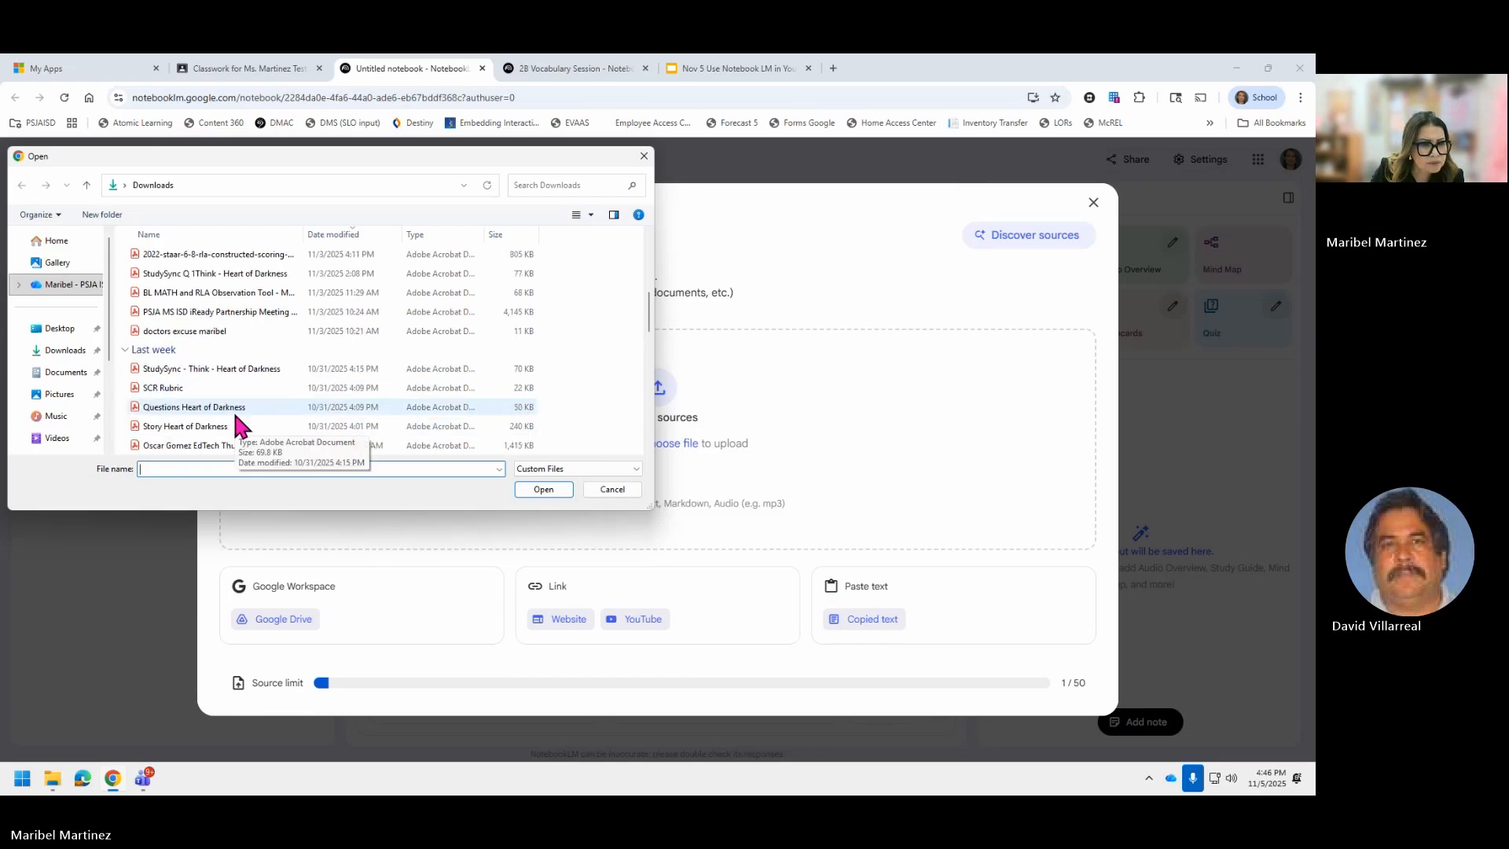
scroll(233, 416, down, 1)
double_click(229, 406)
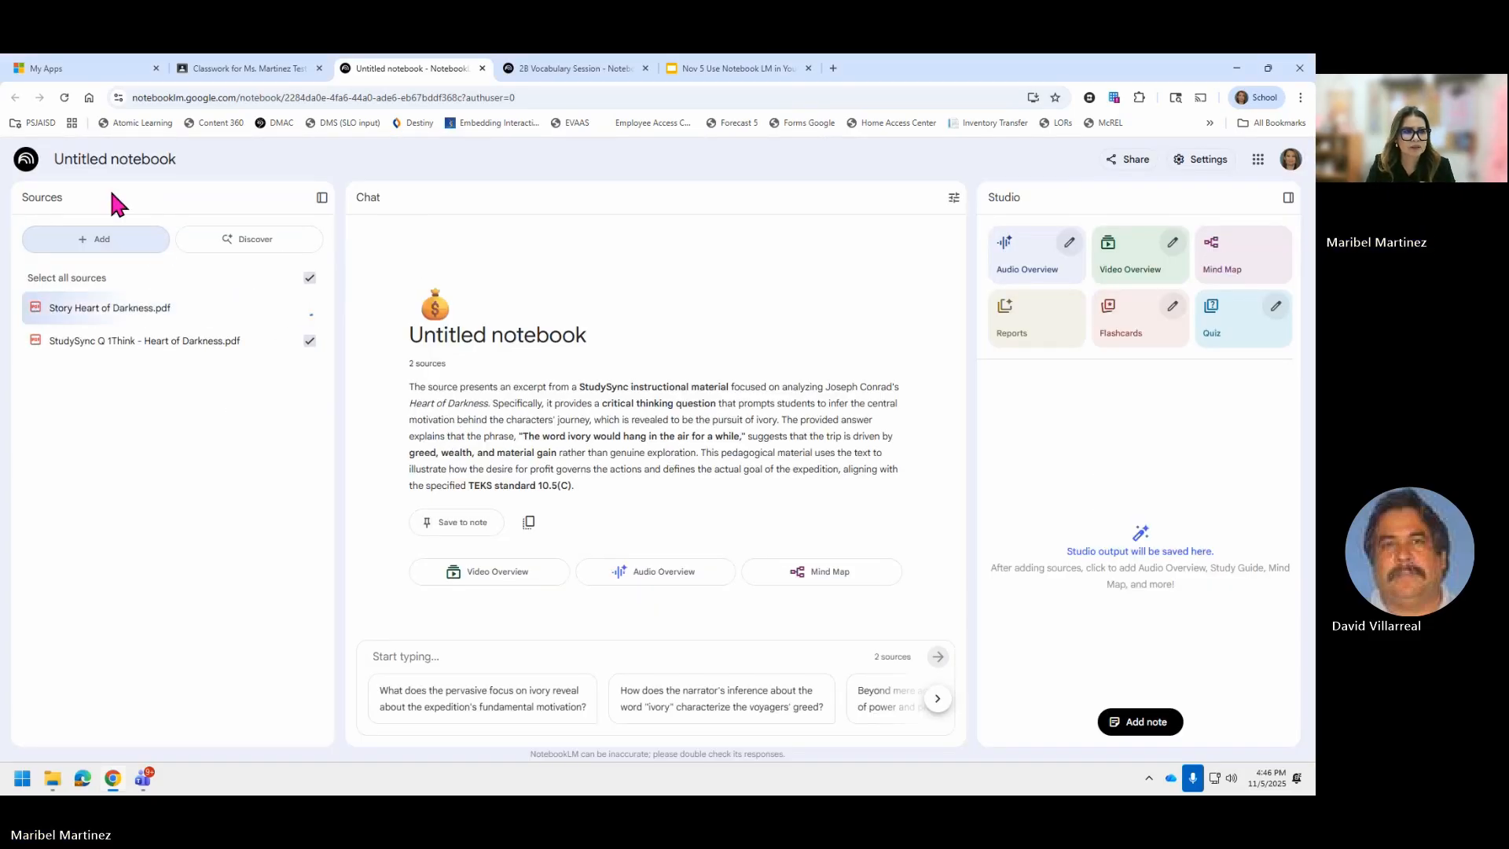
Rename the untitled notebook as Heart of Darkness.
click(162, 162)
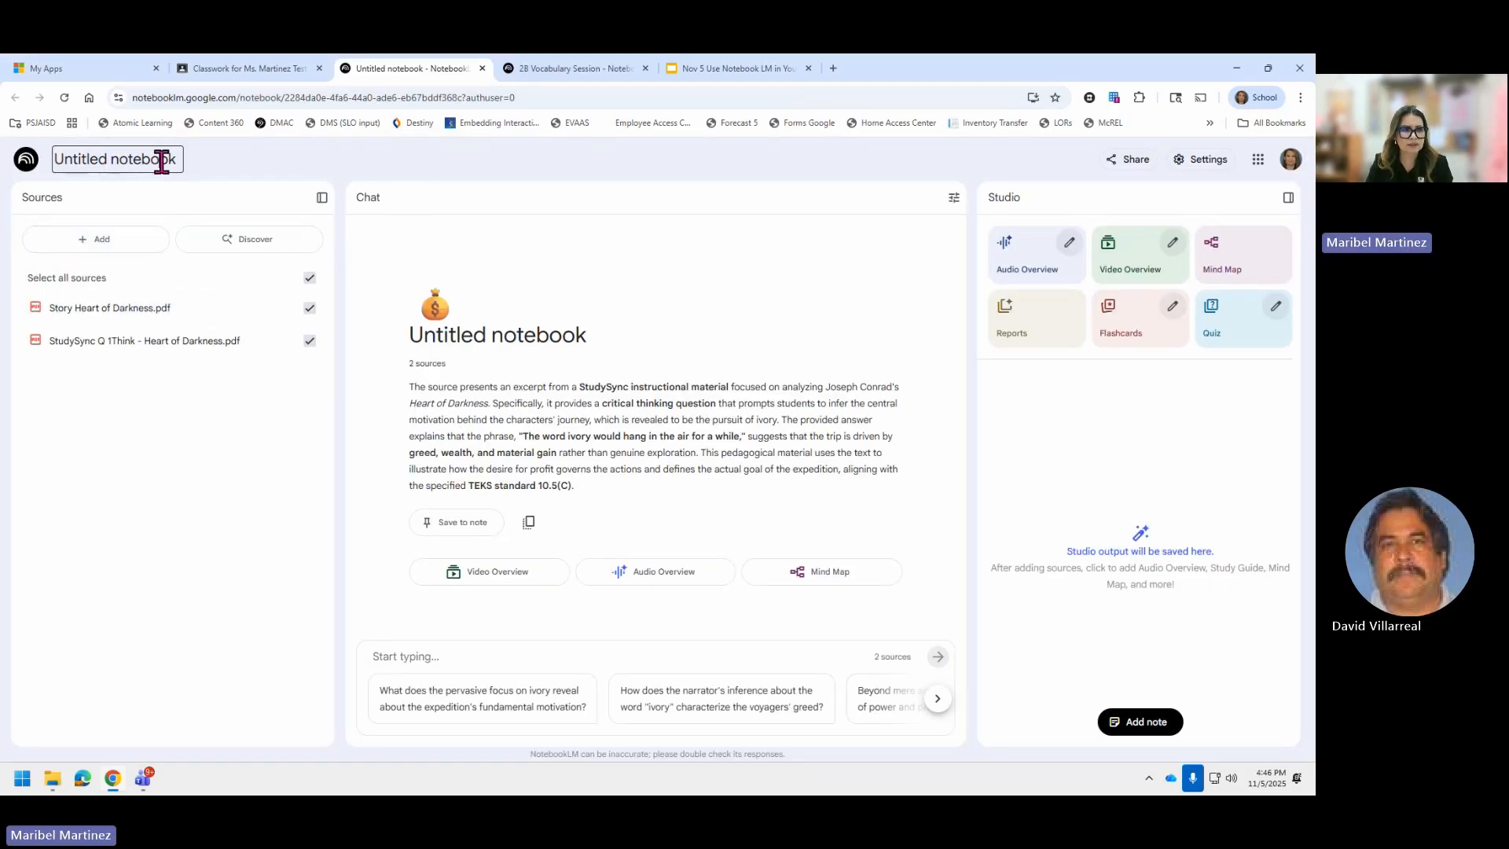
key(BackSpace)
key(BackSpace)
key(BackSpace)
key(BackSpace)
key(BackSpace)
key(BackSpace)
key(BackSpace)
key(BackSpace)
key(BackSpace)
key(BackSpace)
key(BackSpace)
key(BackSpace)
key(BackSpace)
key(BackSpace)
key(BackSpace)
key(BackSpace)
key(BackSpace)
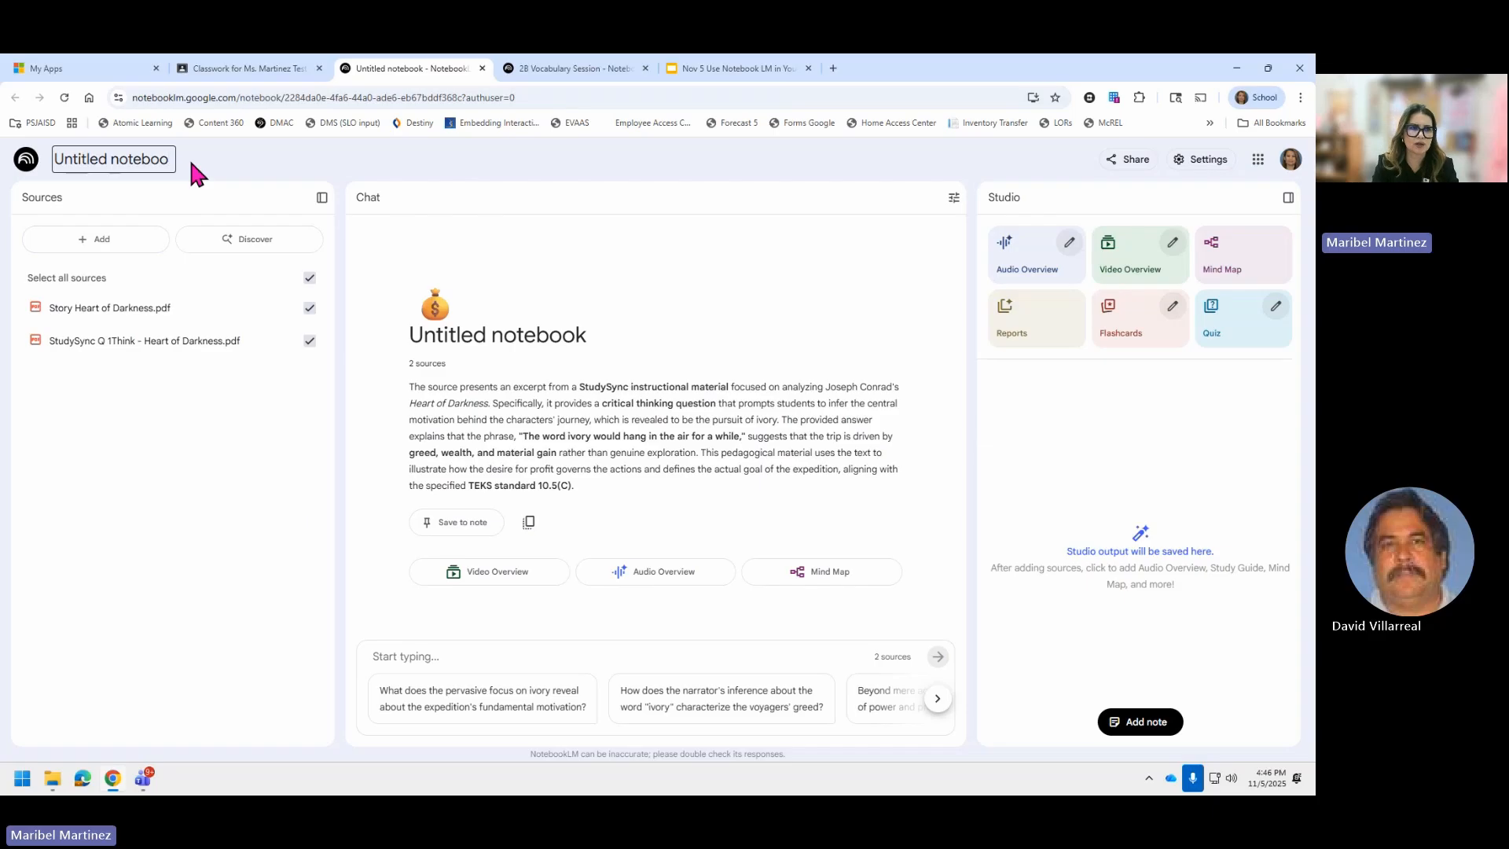
text(Hea)
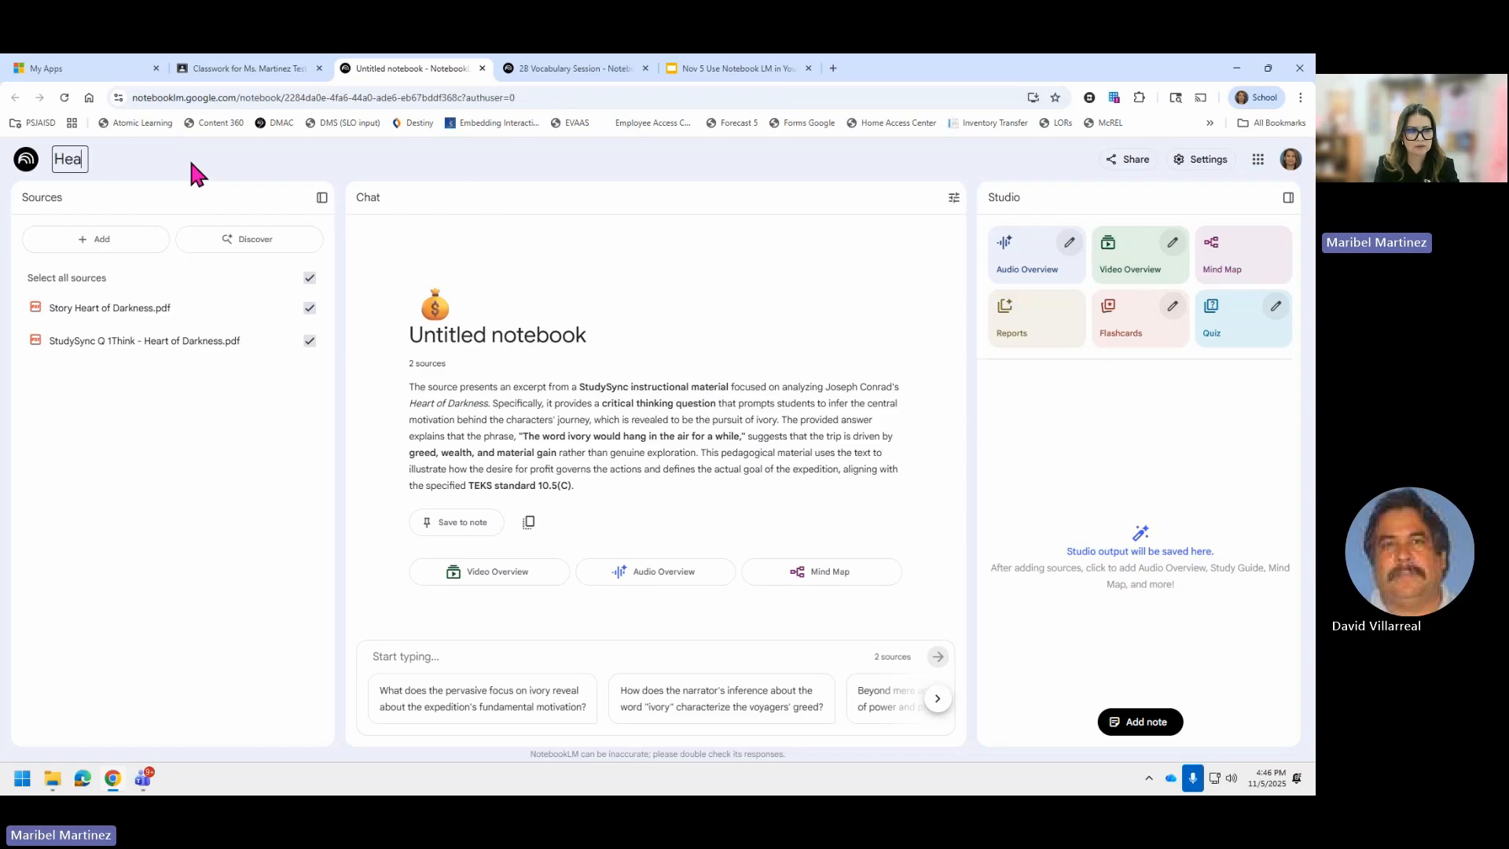
text(rt of Dar)
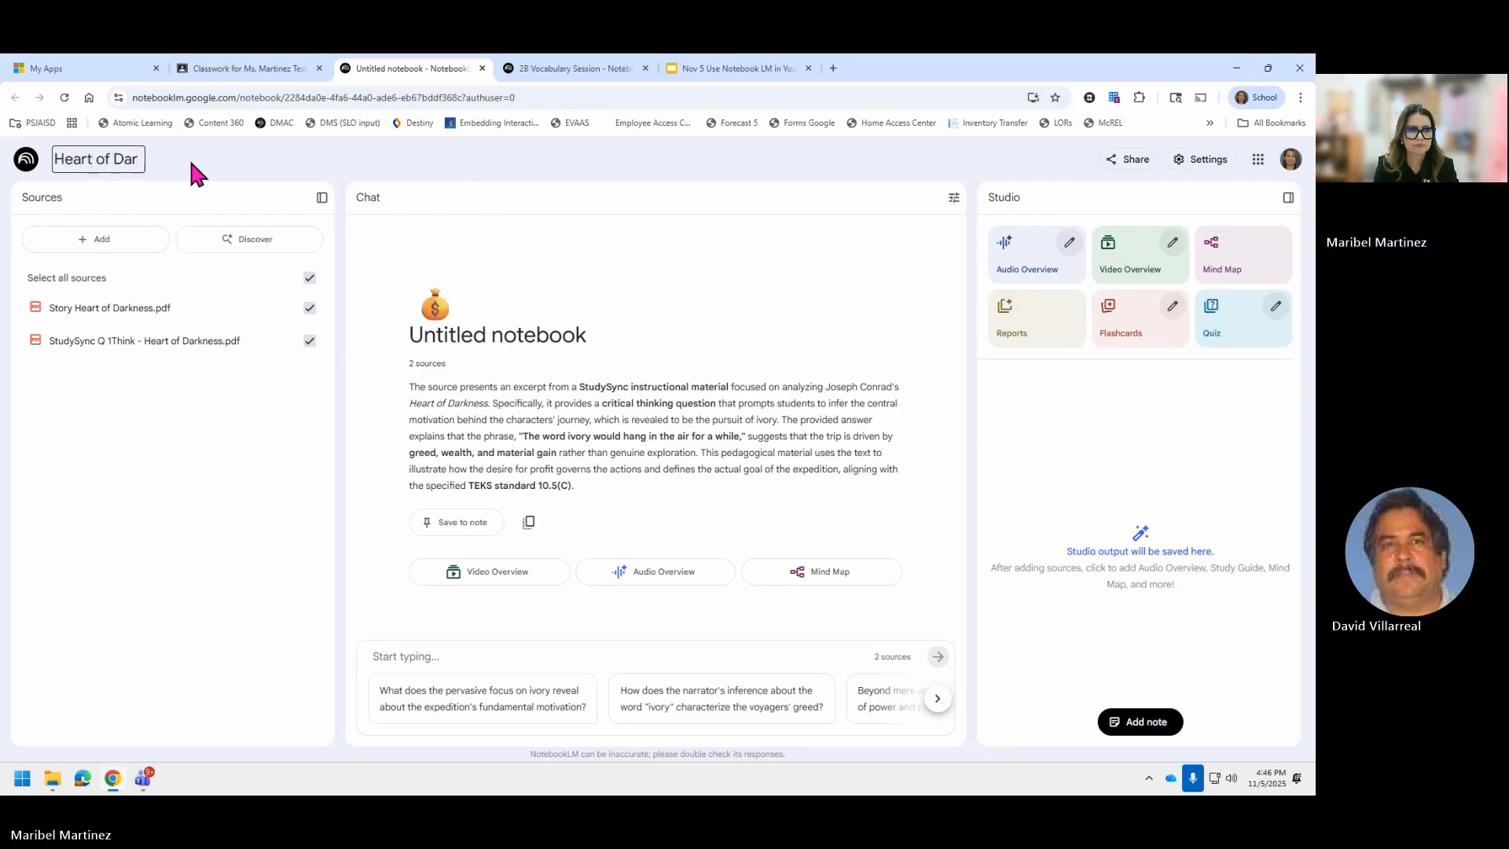
text(kness)
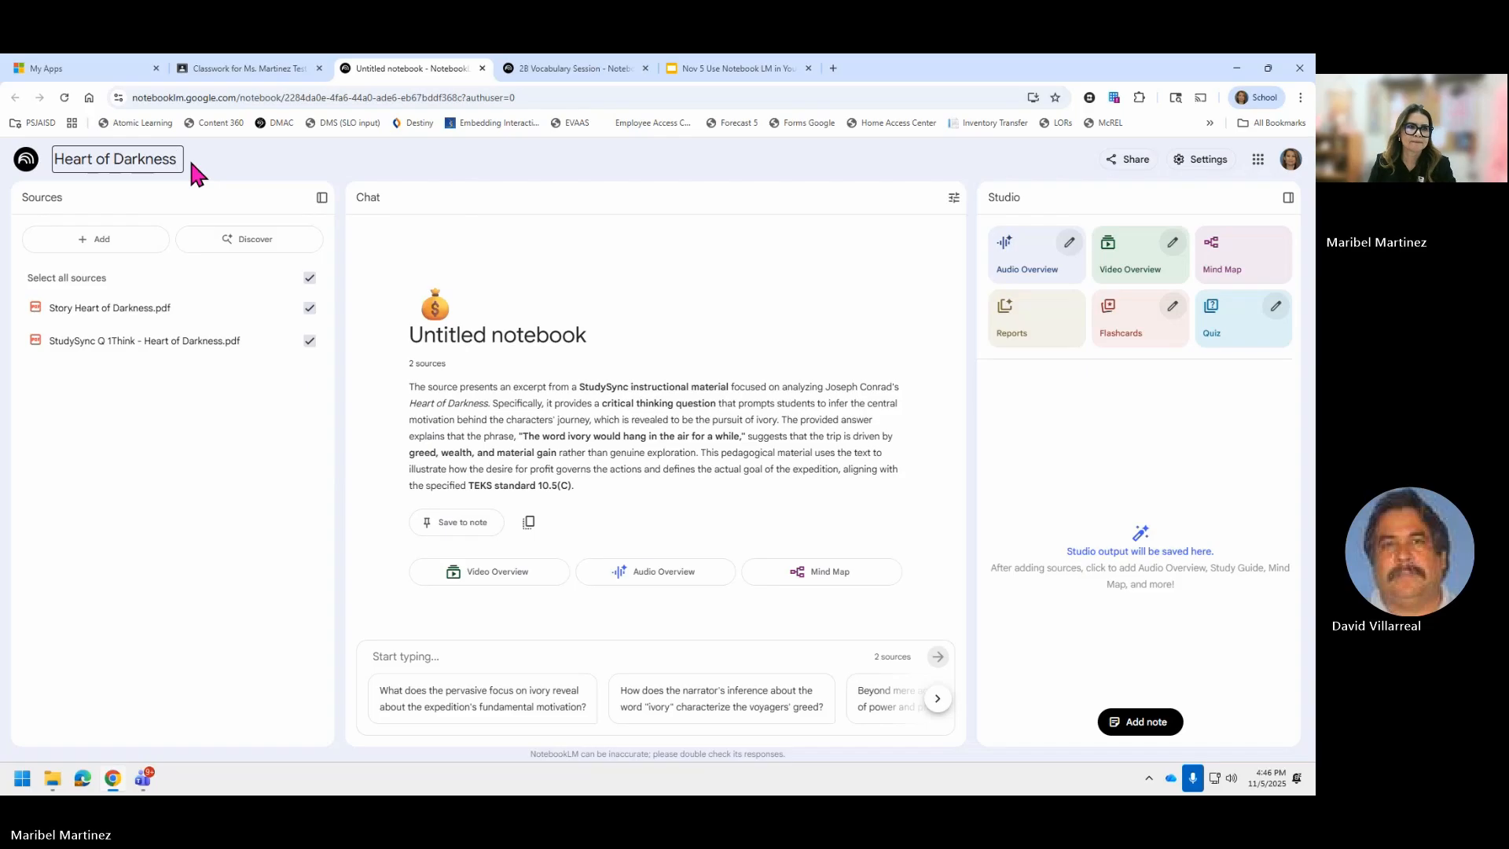
key(Return)
Upload the file Questions Heart of Darkness from Downloads as the notebook's third source.
click(134, 250)
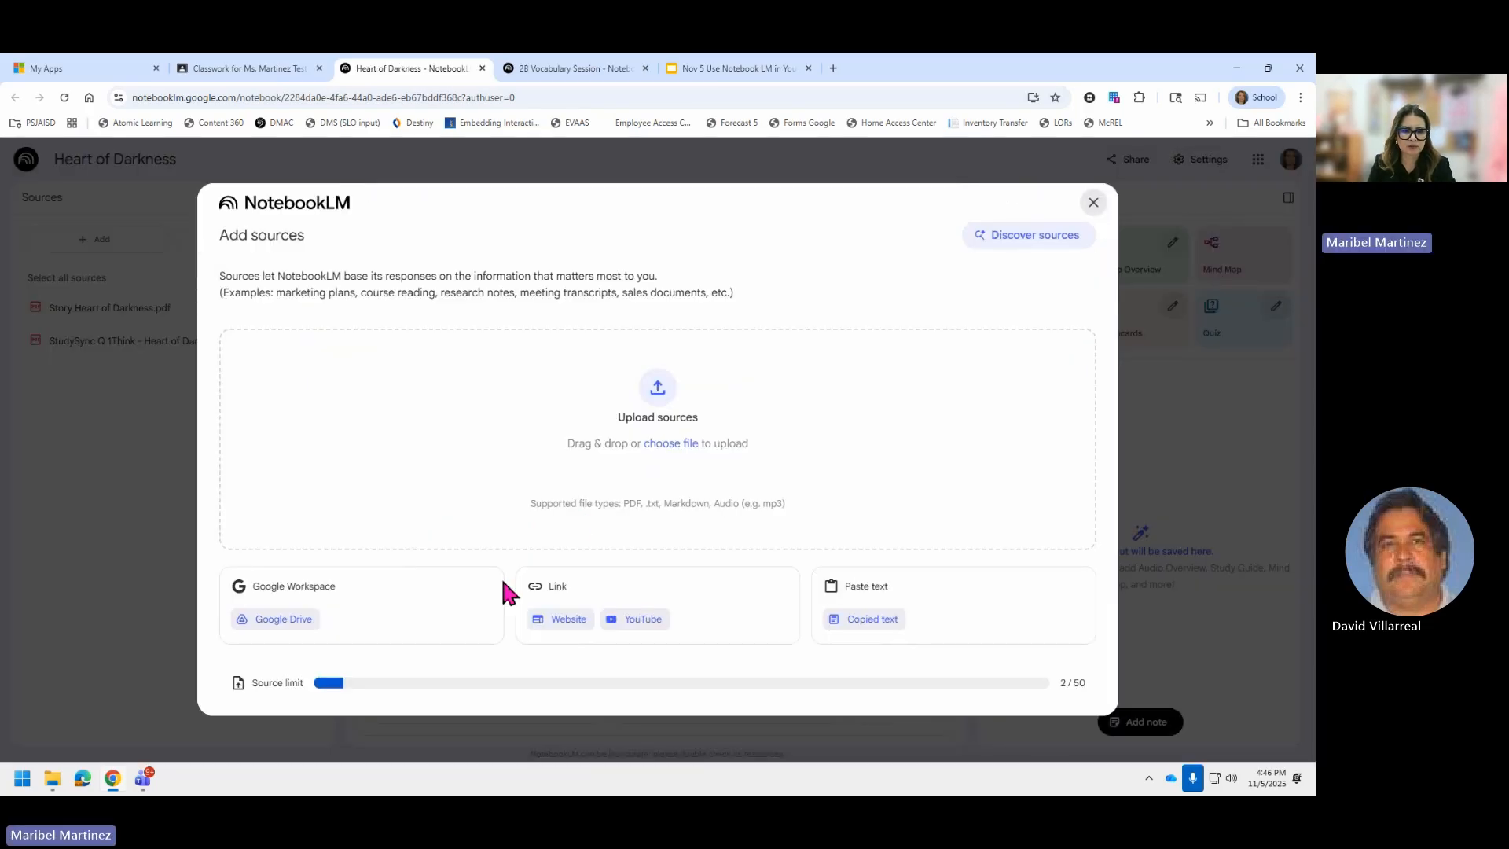
click(662, 440)
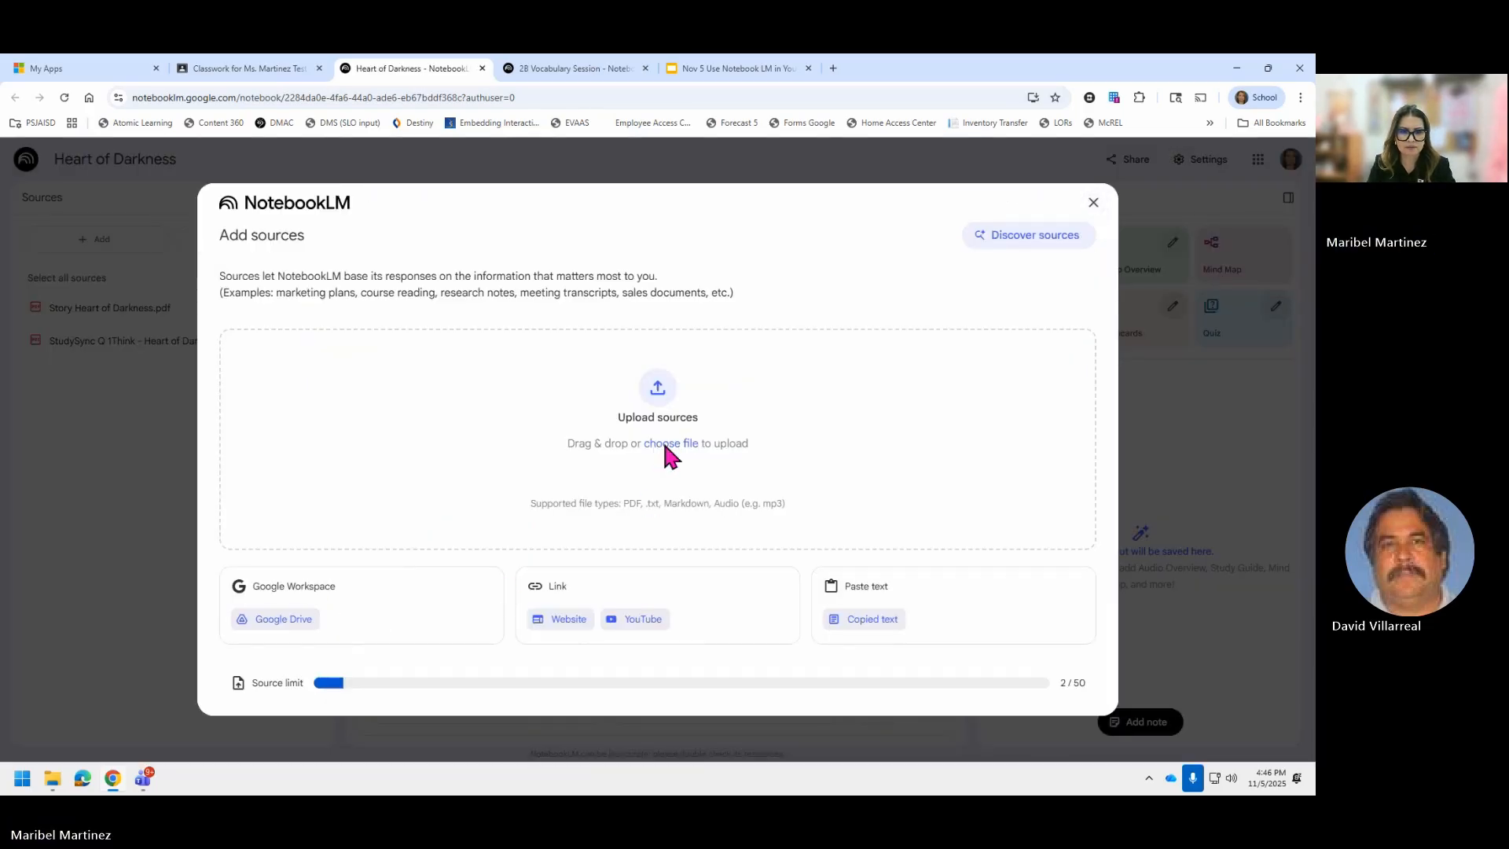
scroll(242, 391, down, 3)
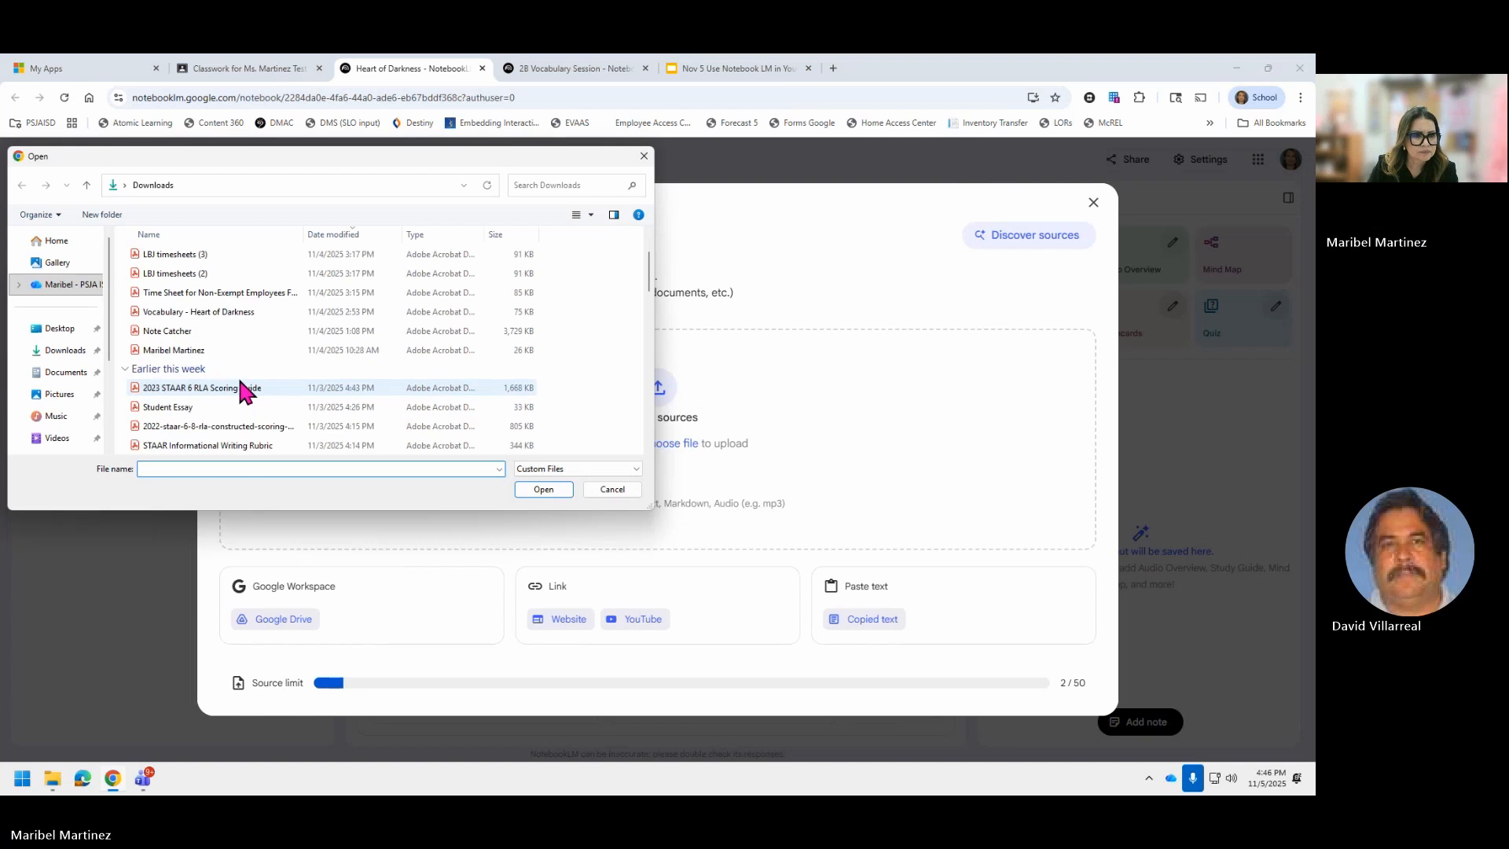
scroll(244, 390, down, 3)
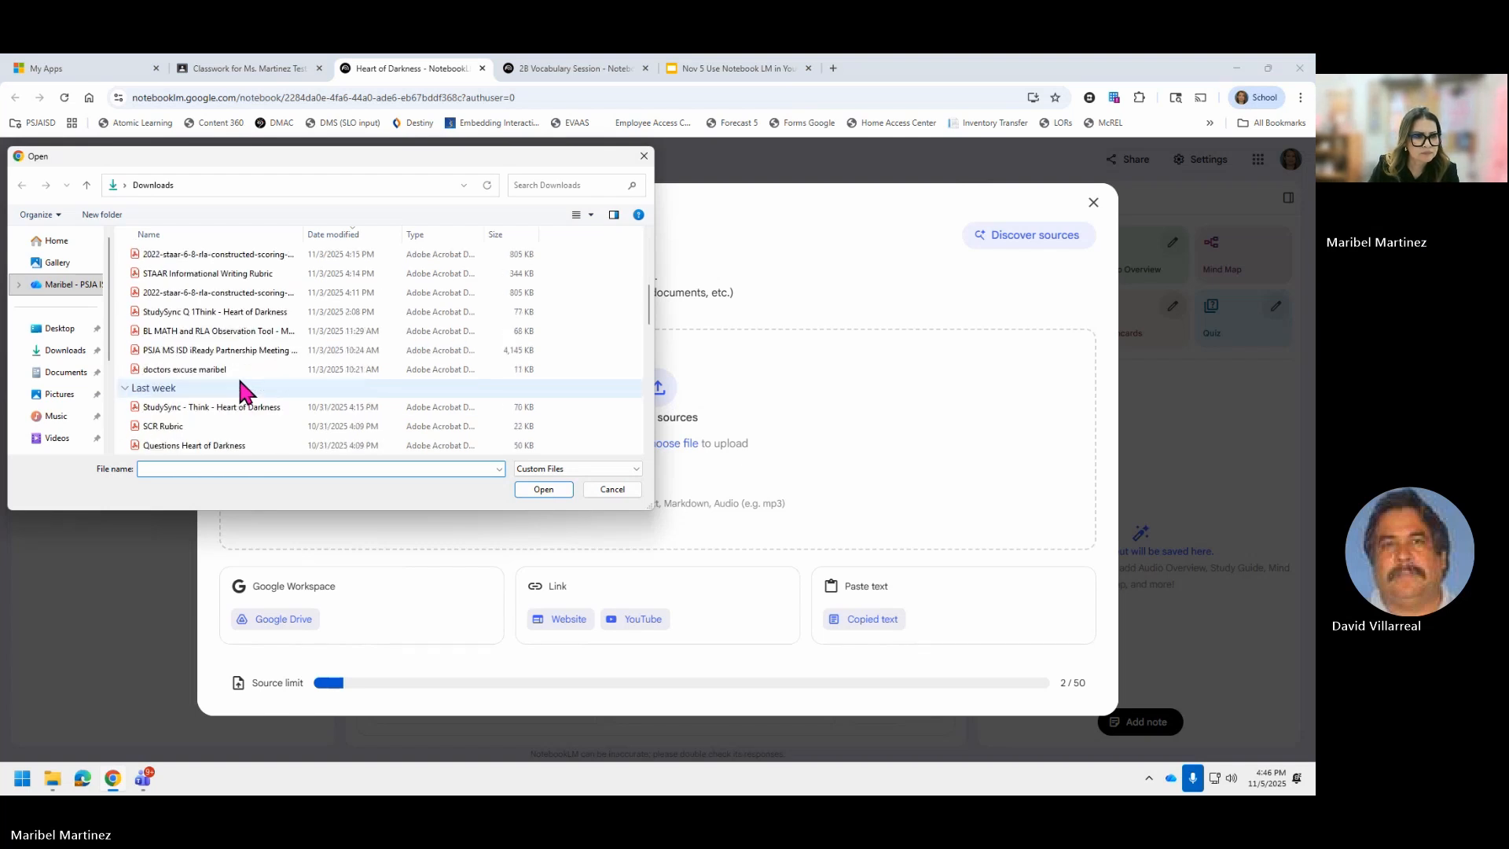
scroll(242, 385, down, 2)
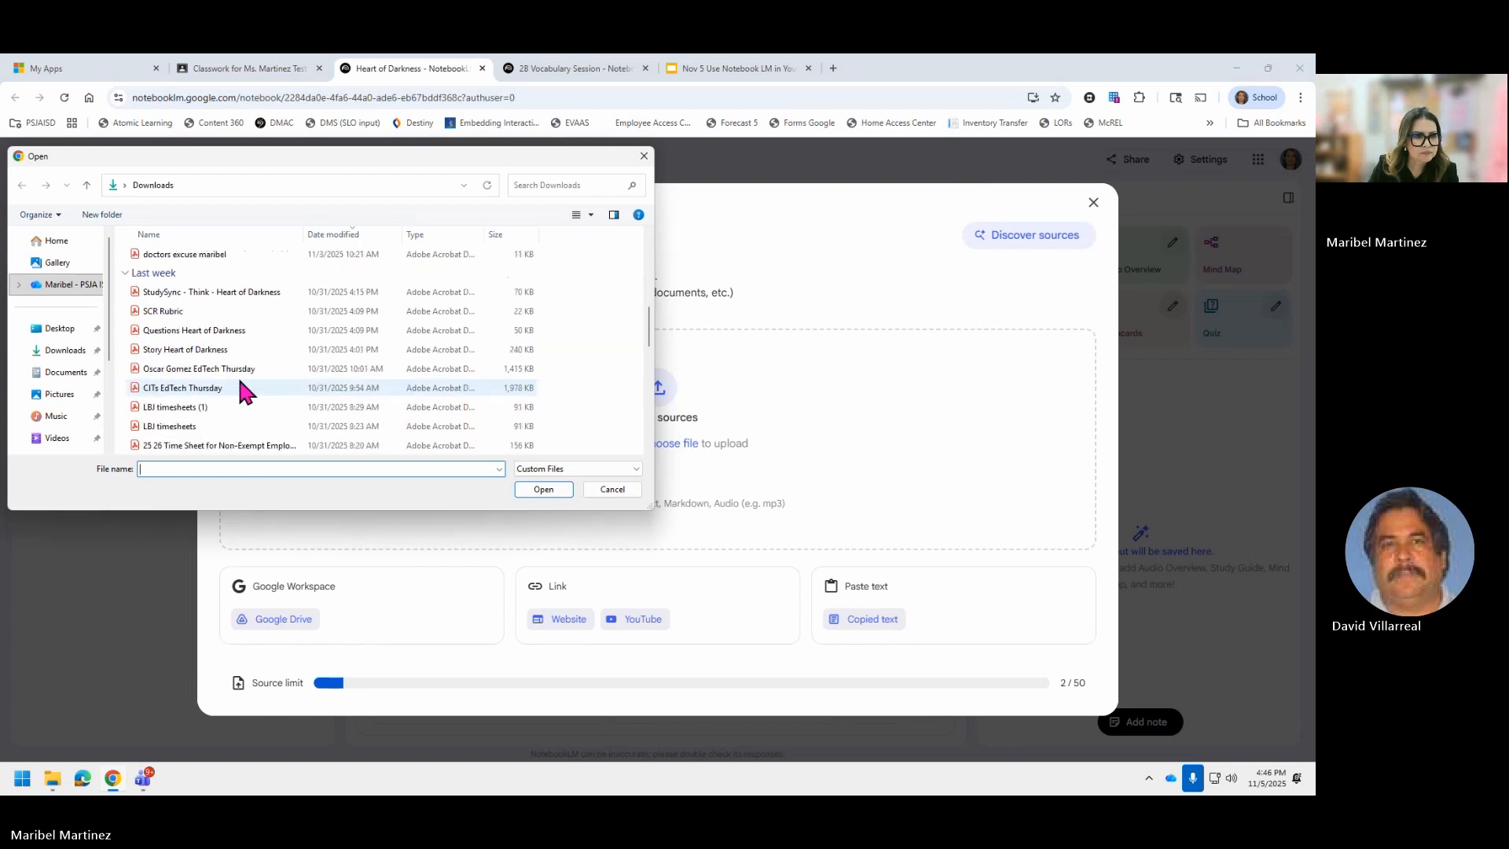
scroll(241, 380, up, 1)
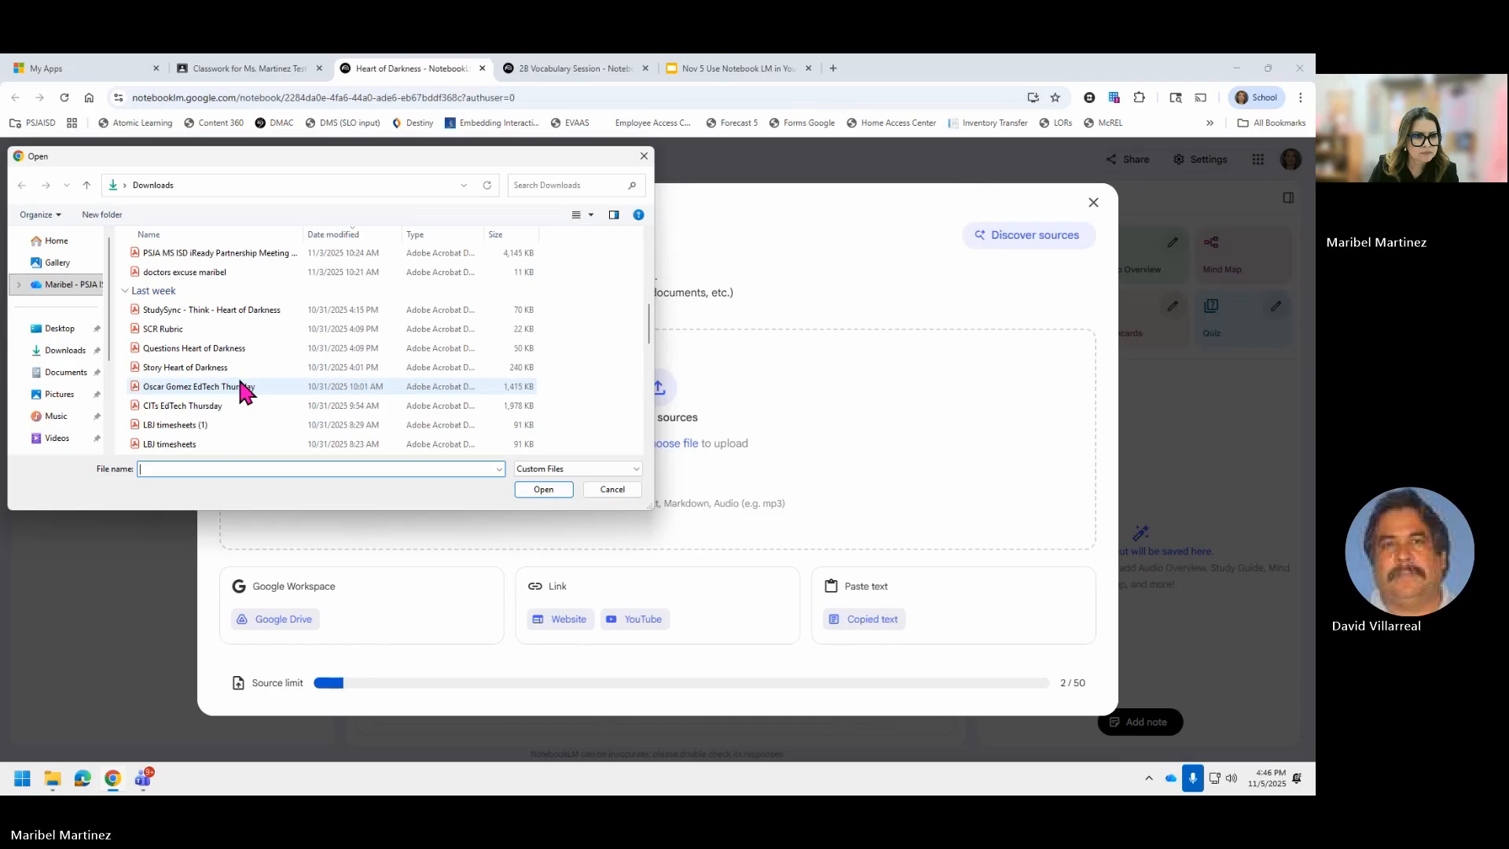
scroll(240, 381, up, 2)
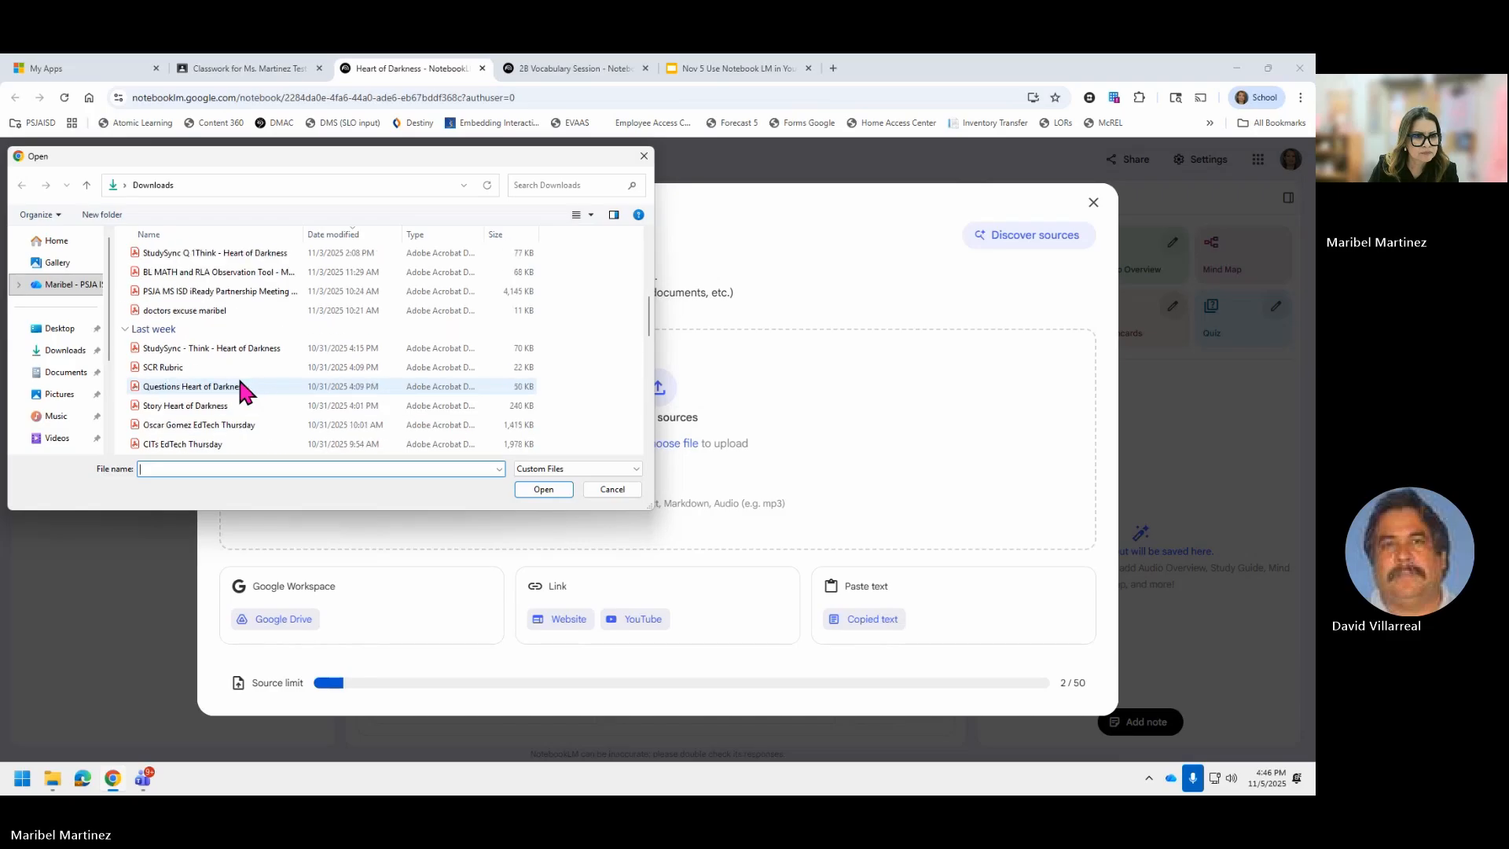
scroll(239, 381, up, 1)
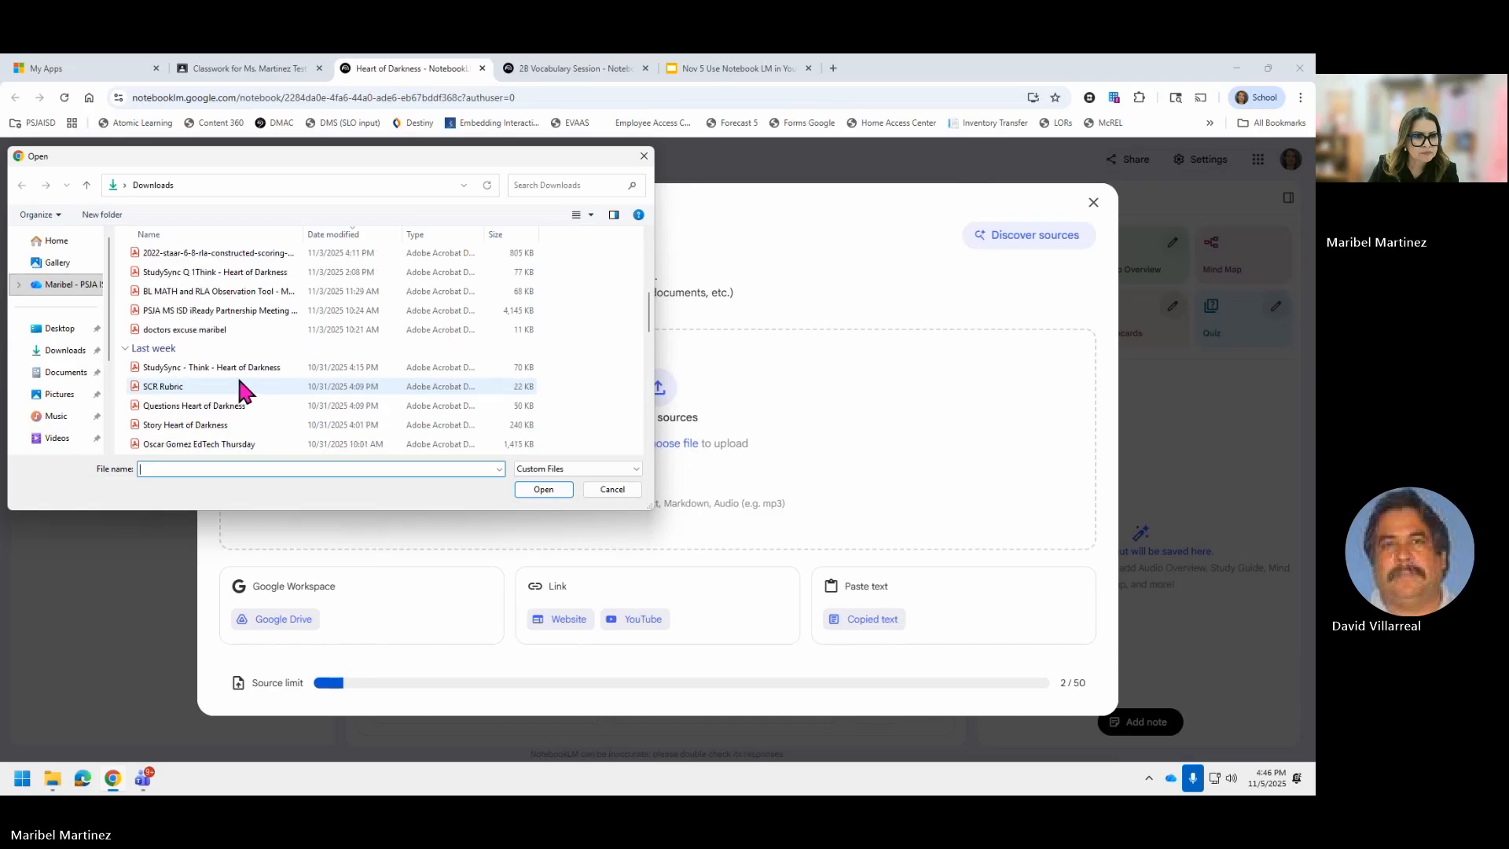
scroll(239, 381, down, 1)
double_click(234, 389)
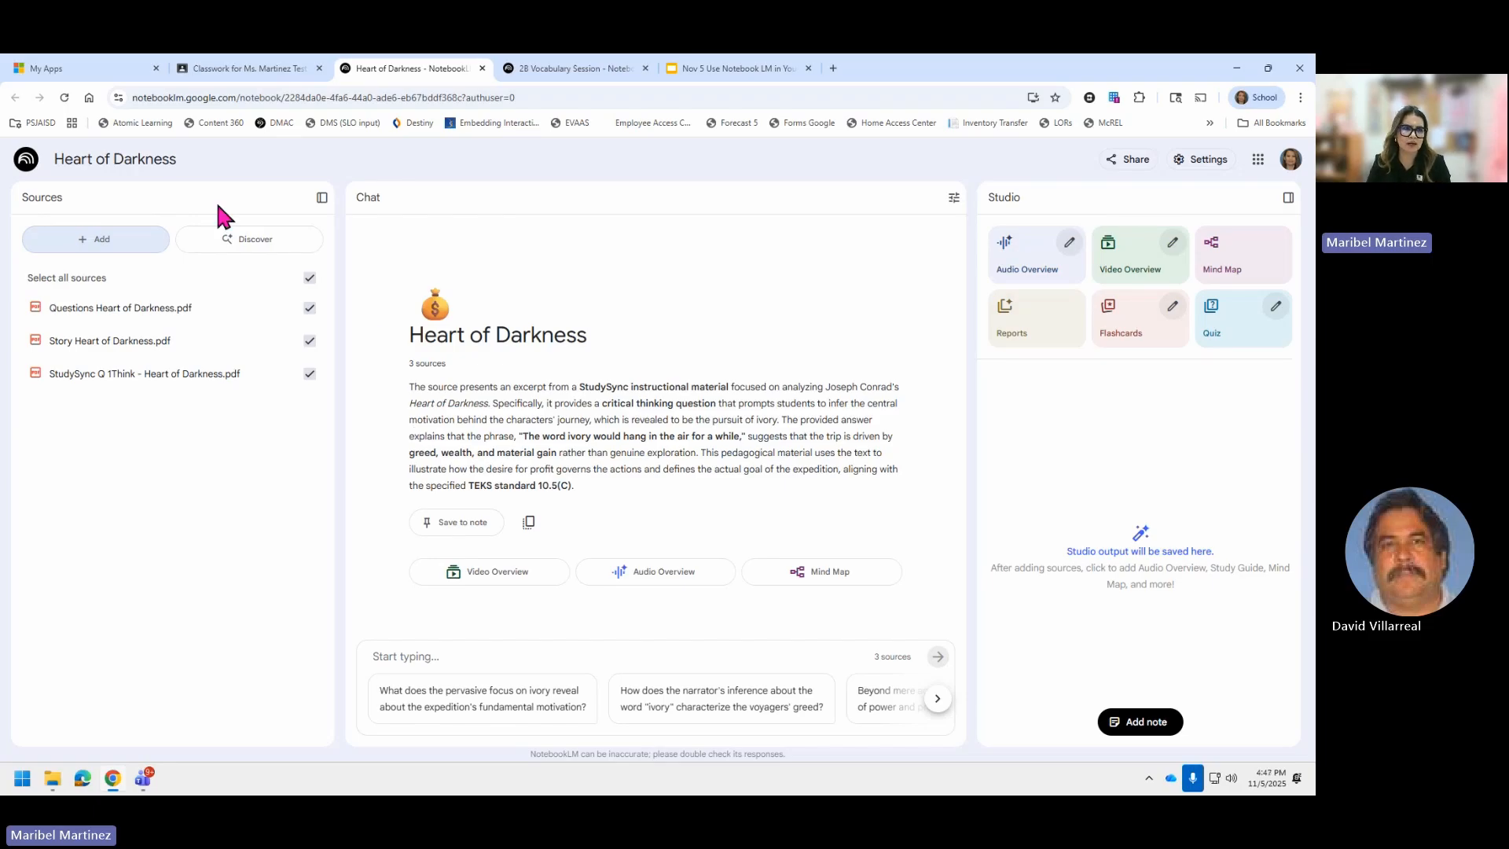
Add the standard code E1.5G in front of the notebook's title so that it reads E1.5G Heart of Darkness.
click(173, 159)
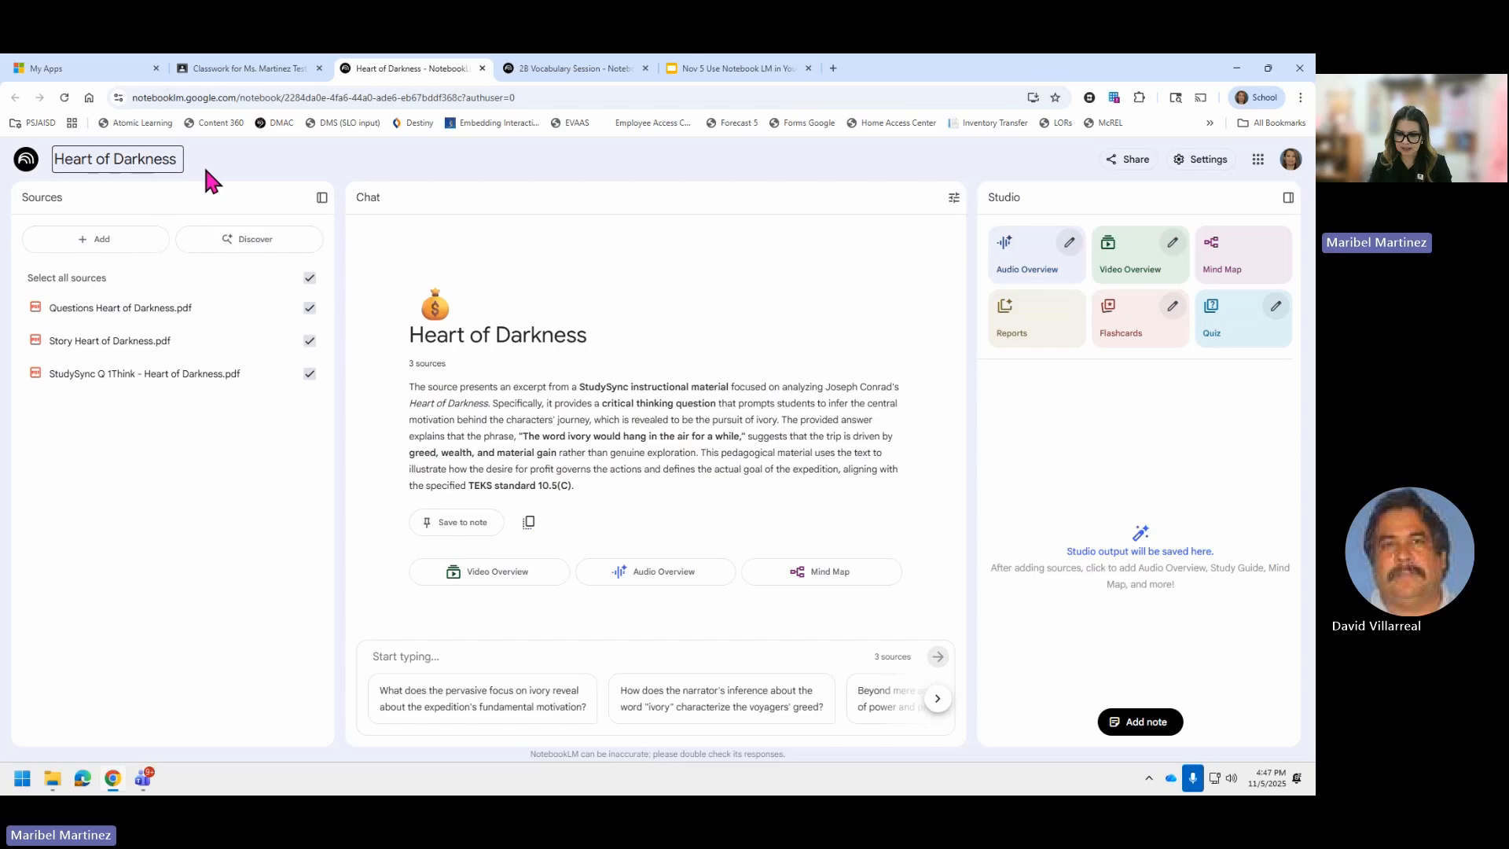
key(Left)
key(Left)
key(Left)
key(Left)
key(Left)
key(Left)
key(Left)
key(Left)
key(Left)
key(Left)
key(Left)
key(Left)
key(Left)
key(Left)
key(Left)
key(Left)
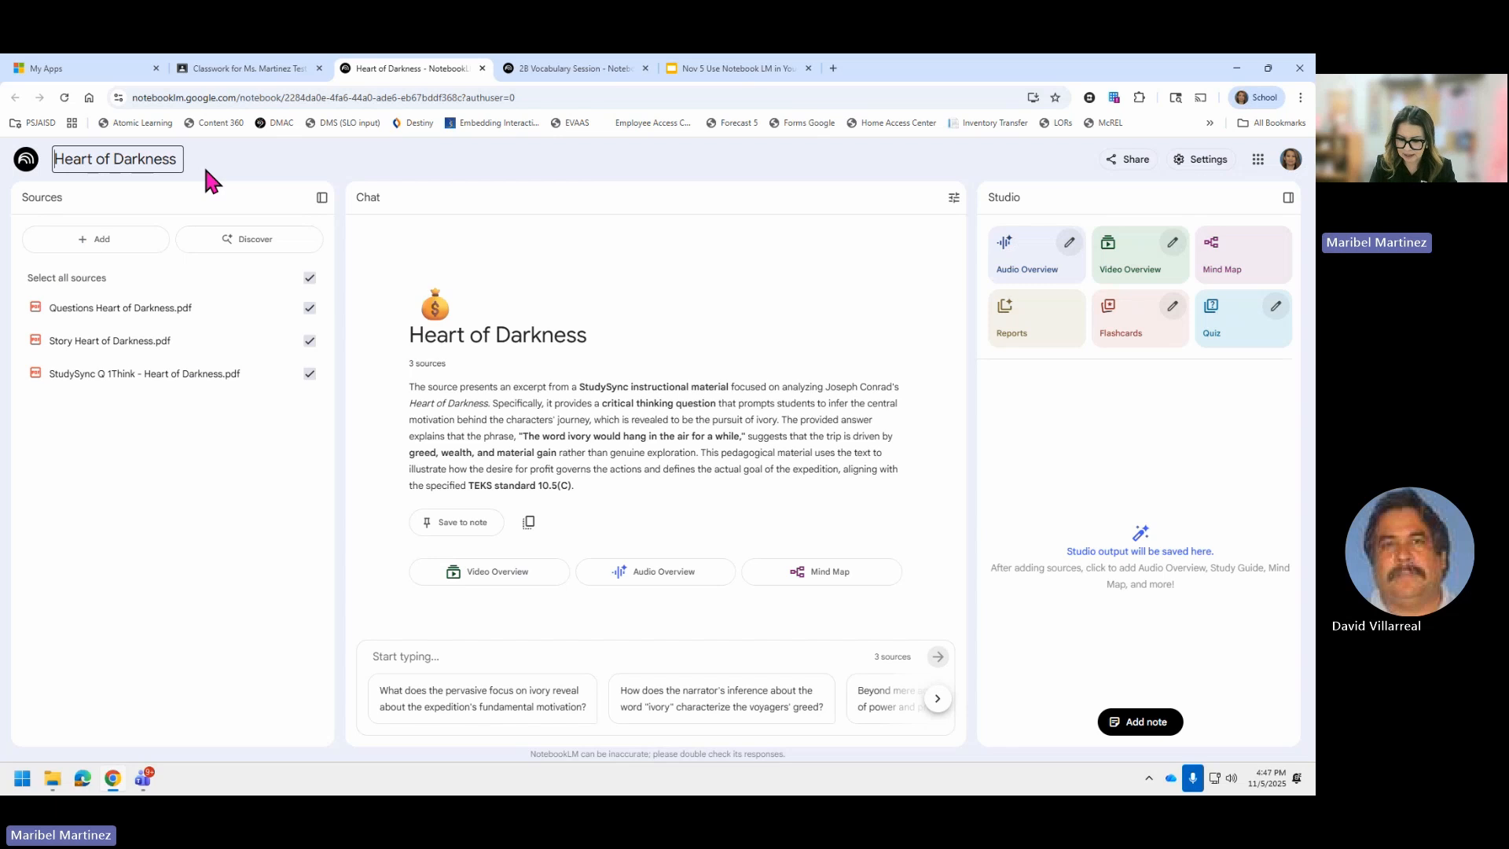
text(E)
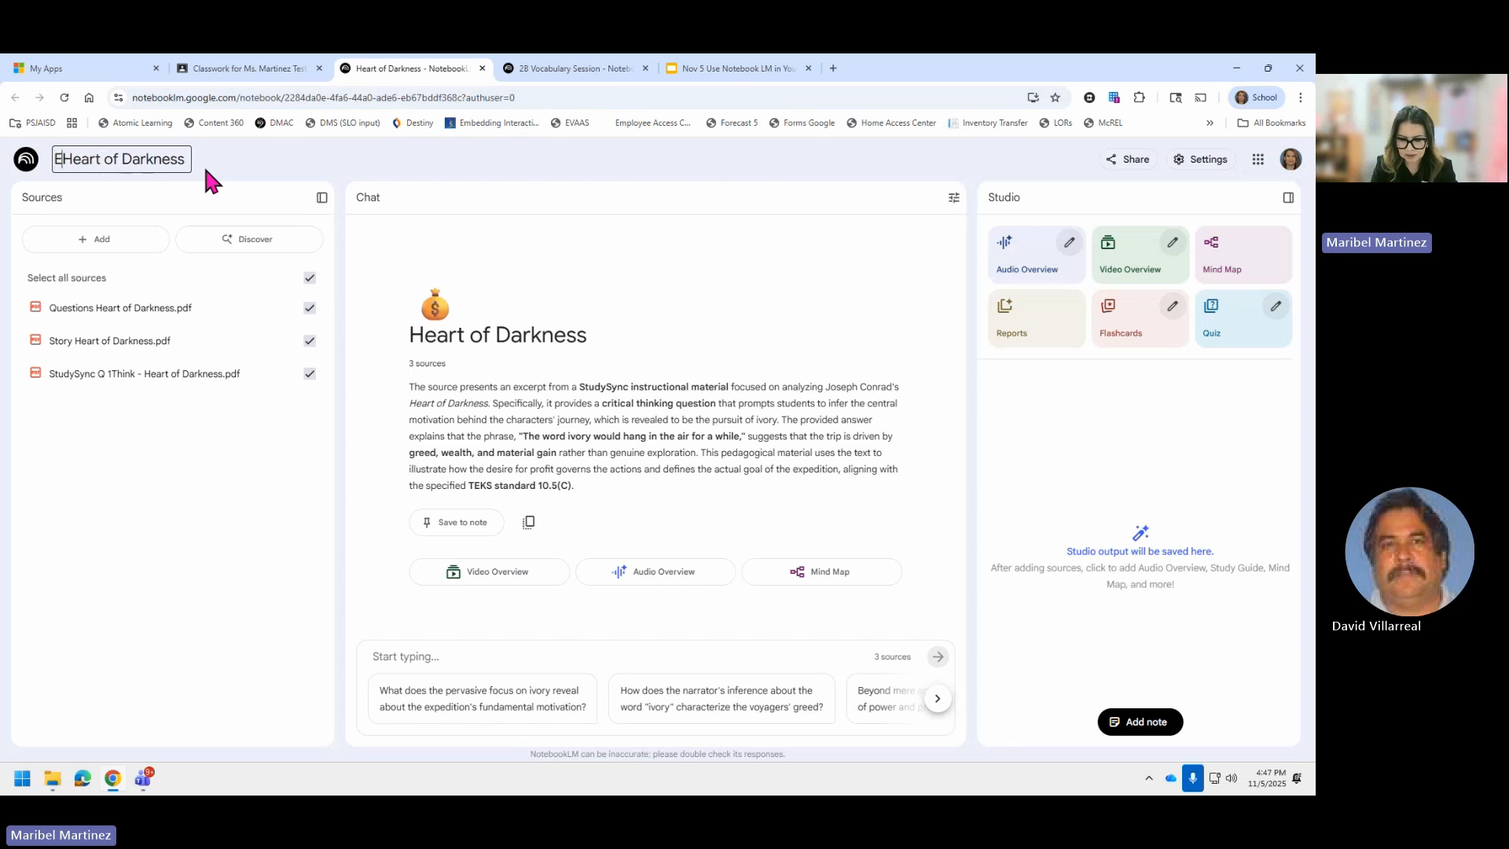
text(1)
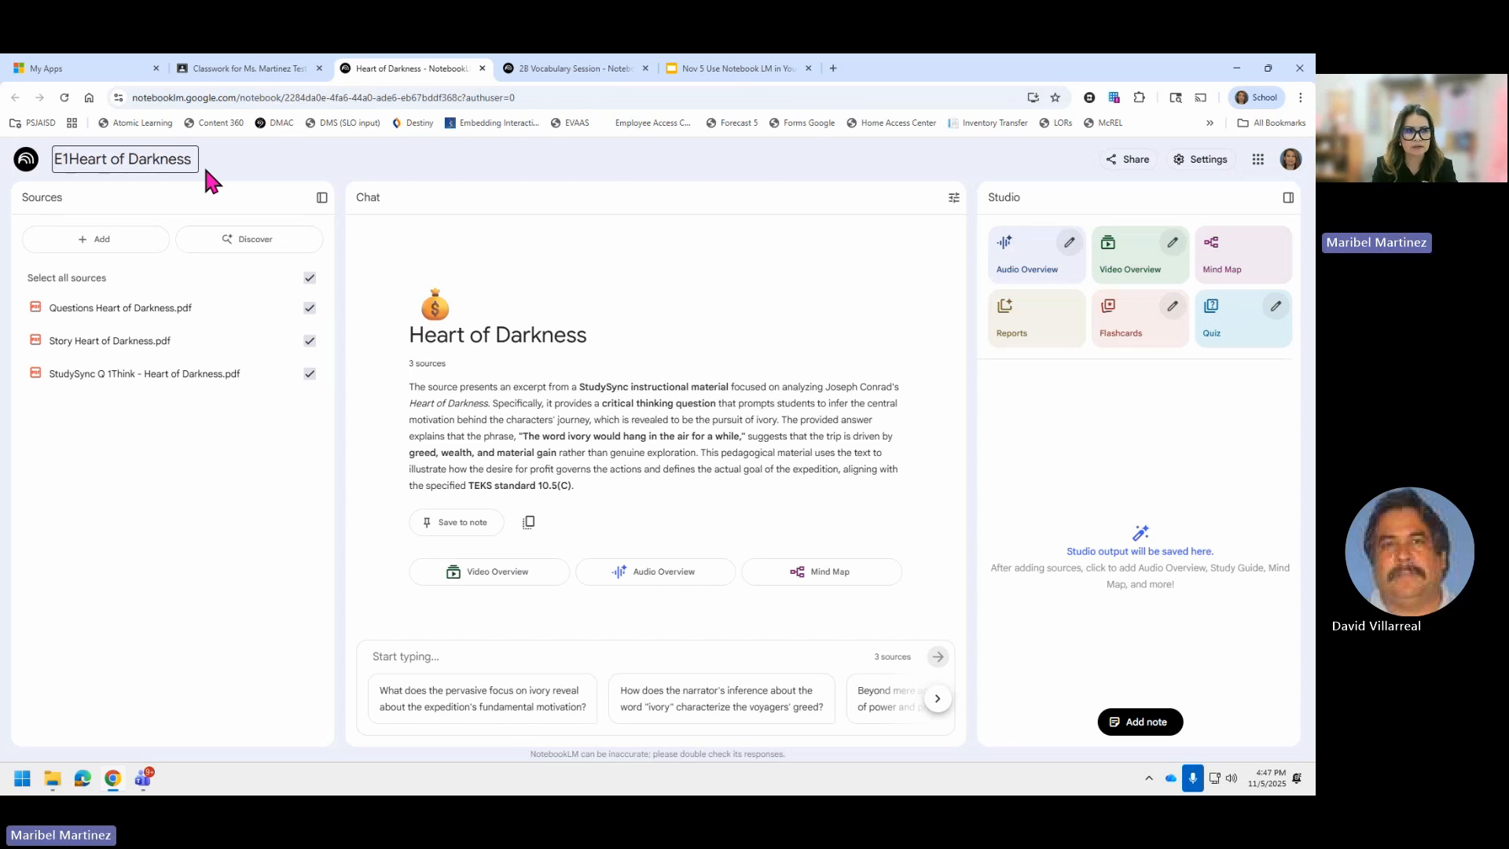
text(.5)
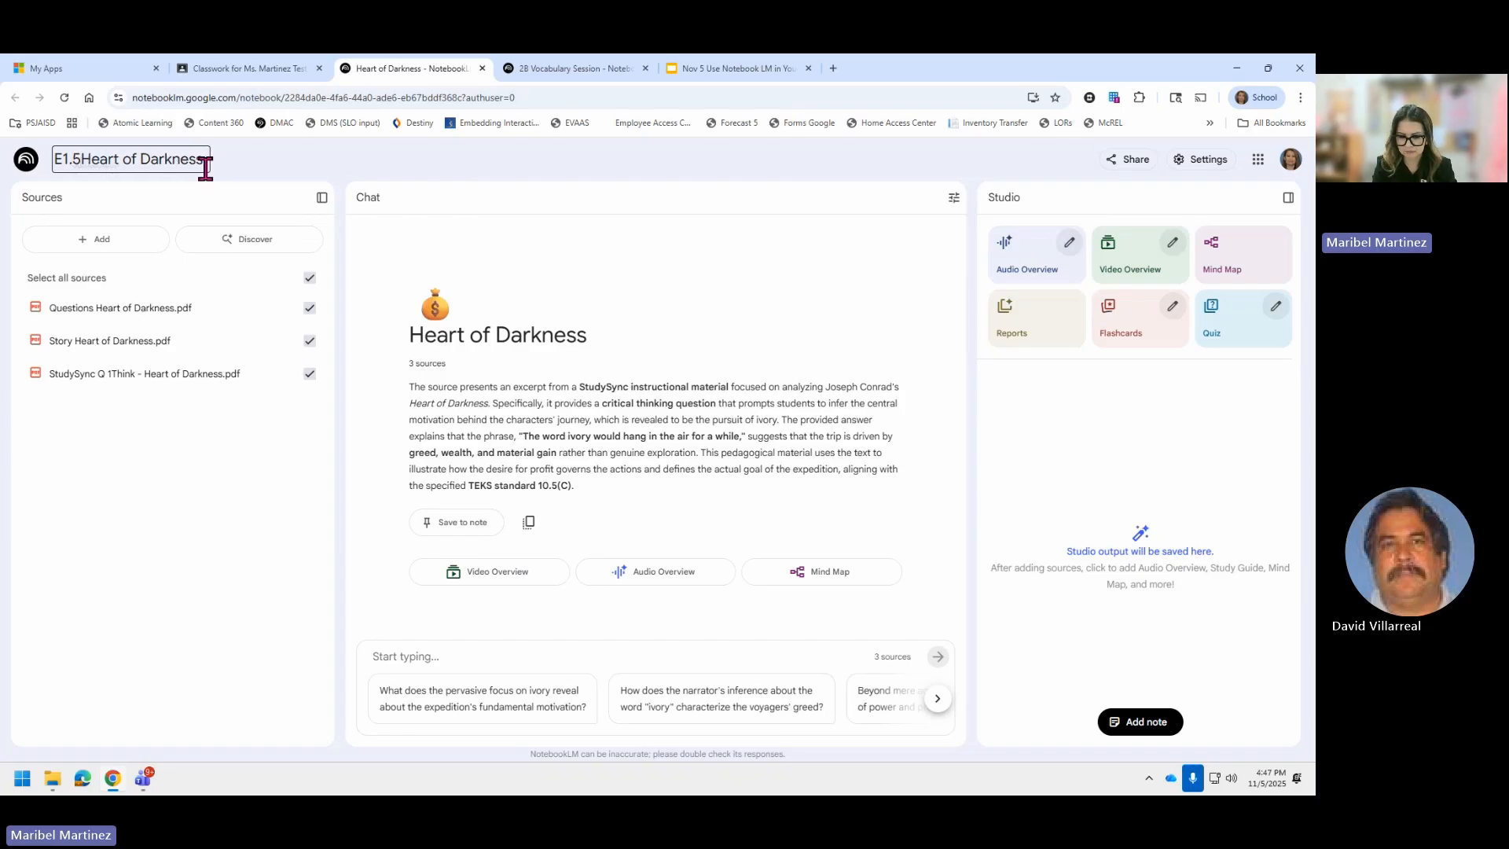
text(G)
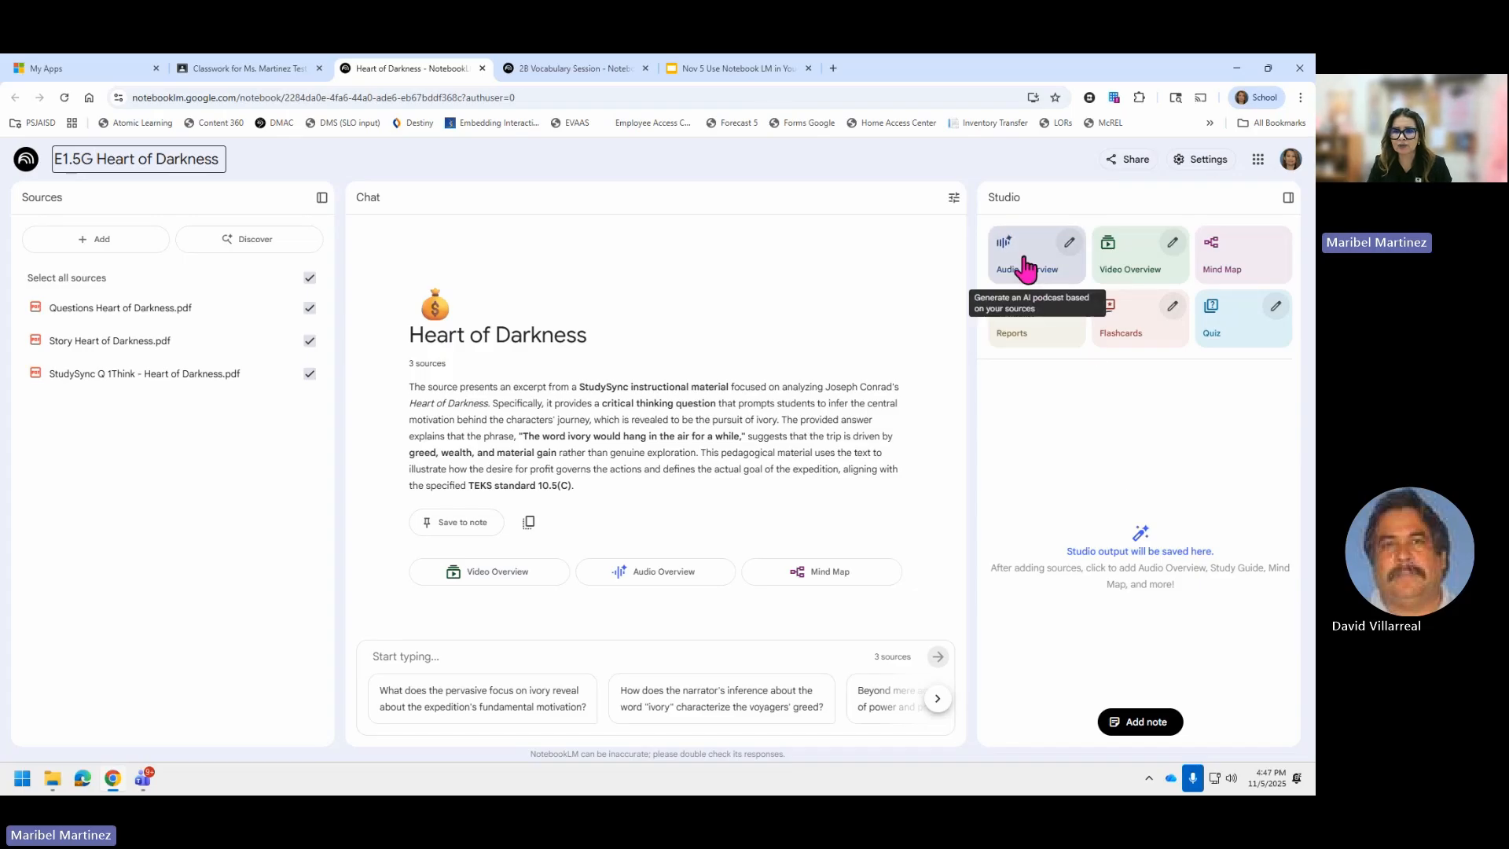
Customize the Video Overview and start its host focus prompt with "I want my students to focus on the TEKS E1.5G".
click(1175, 250)
scroll(566, 565, down, 2)
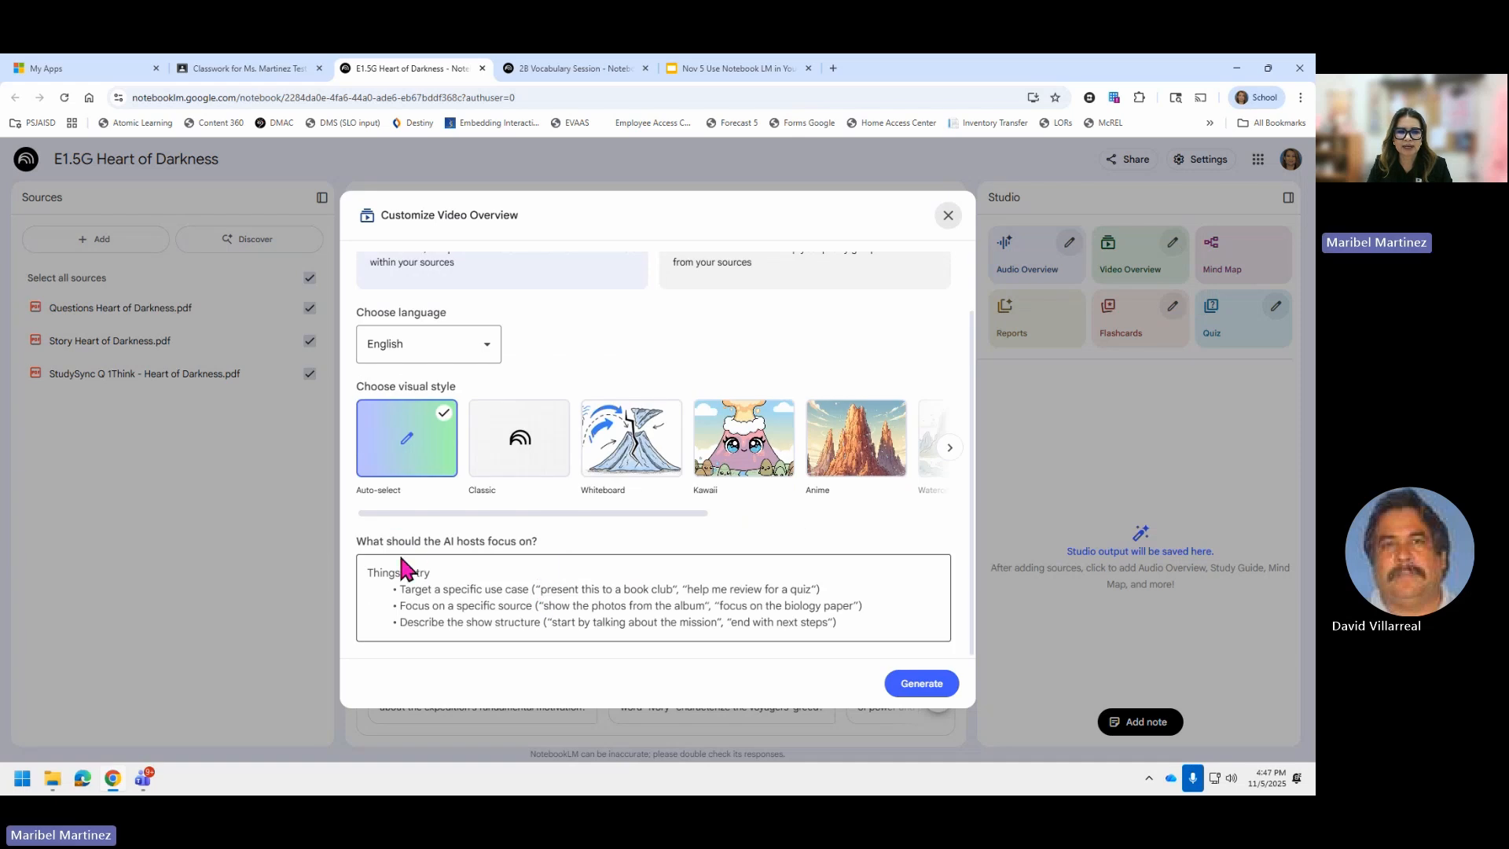
click(516, 577)
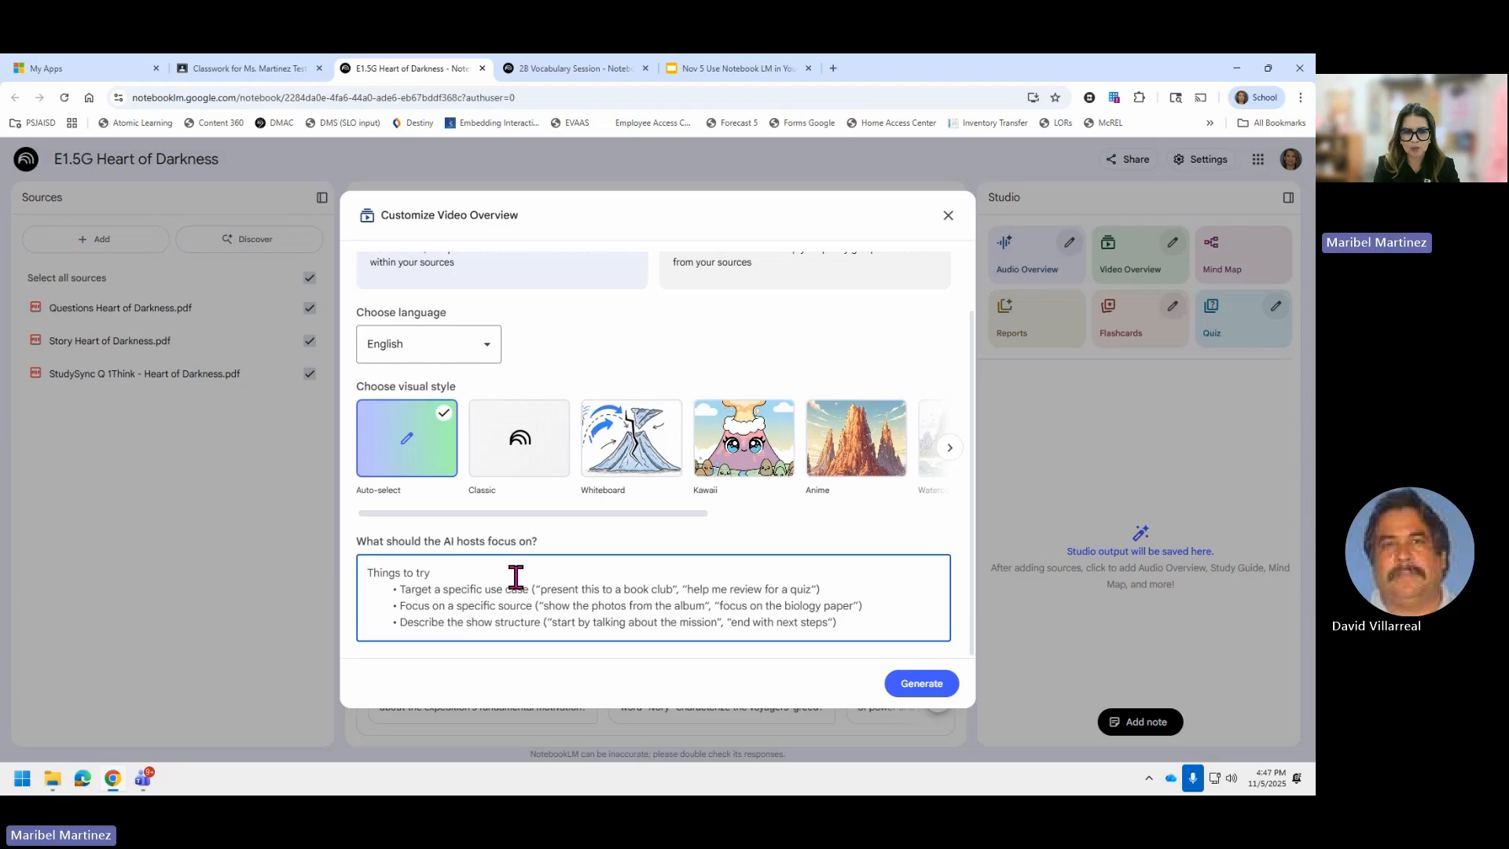
text(I want )
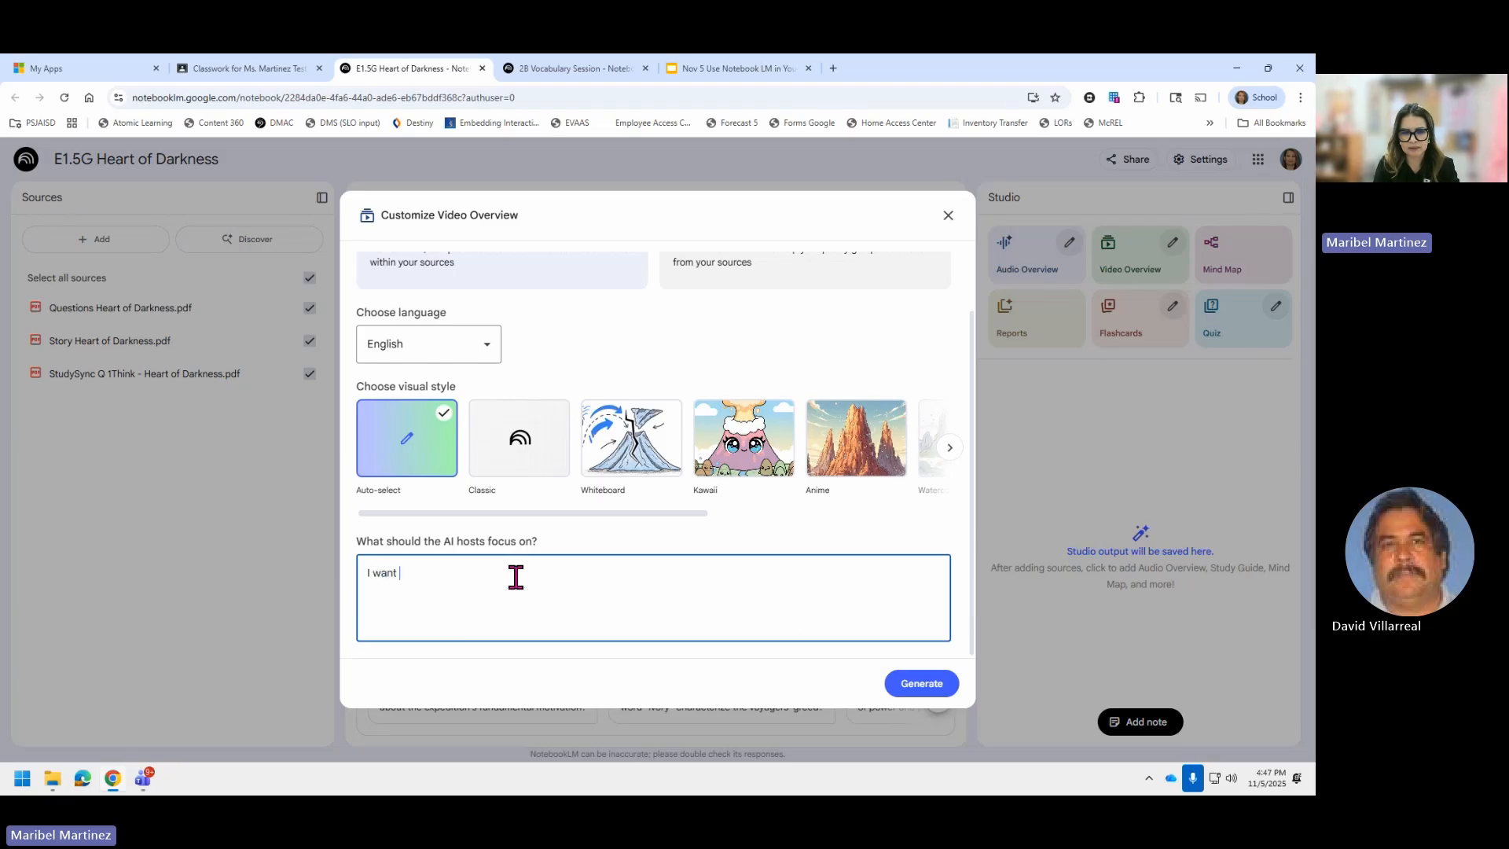
text(my students )
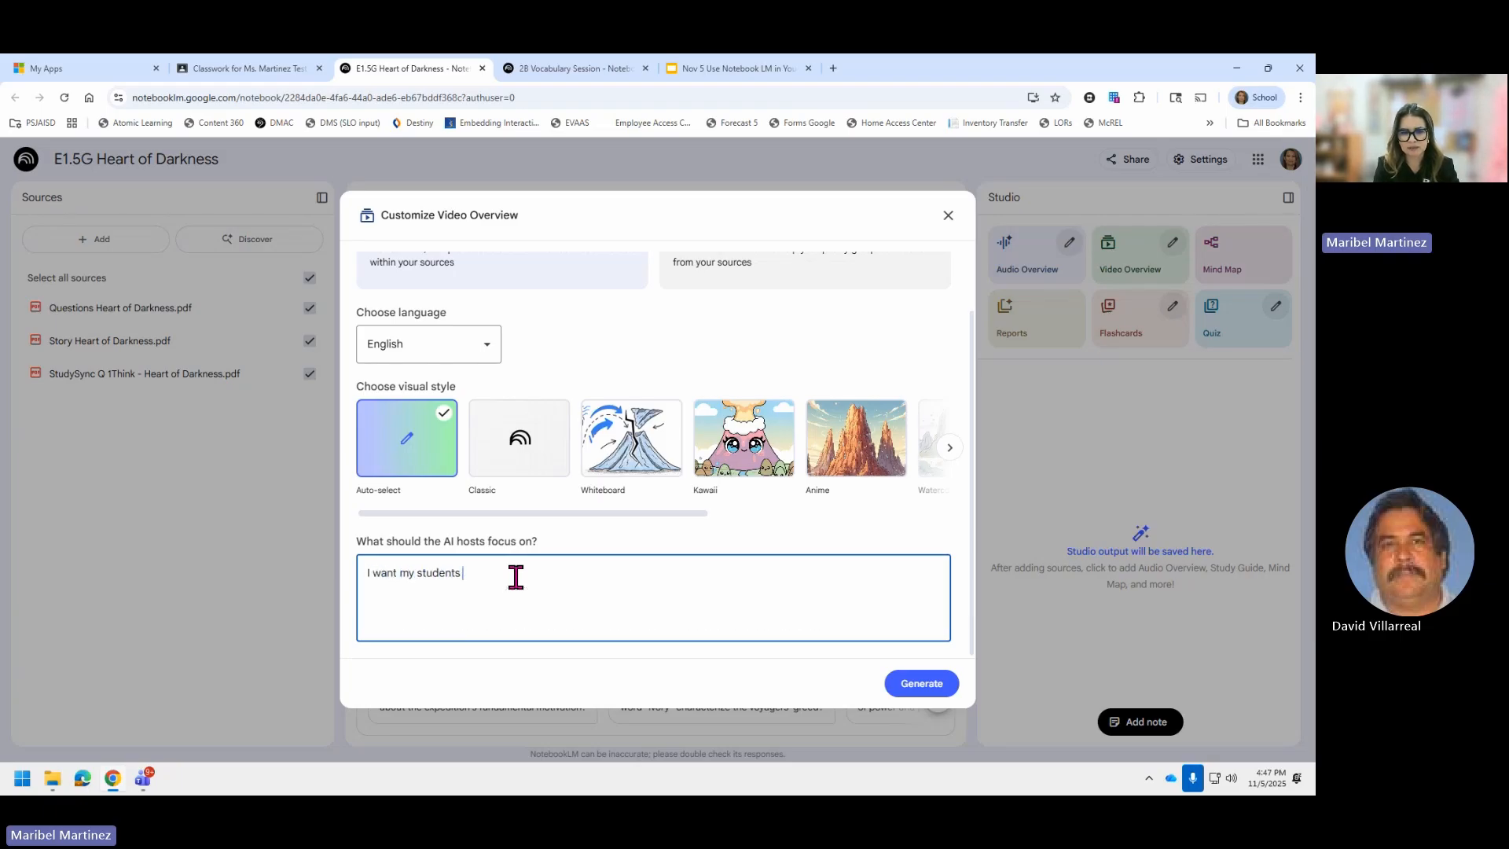
text(to focus on the T)
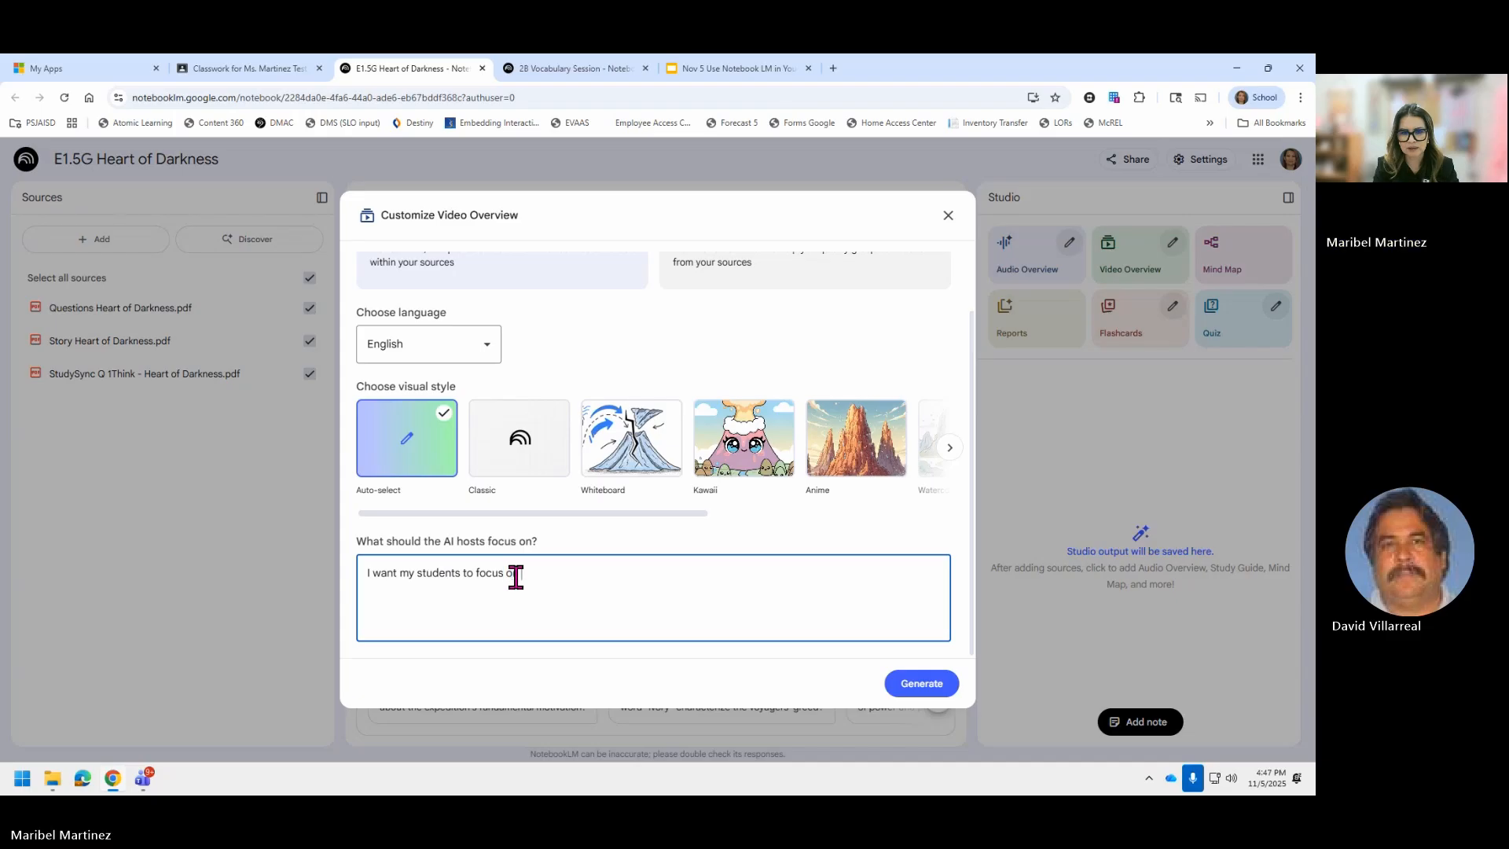
text(e)
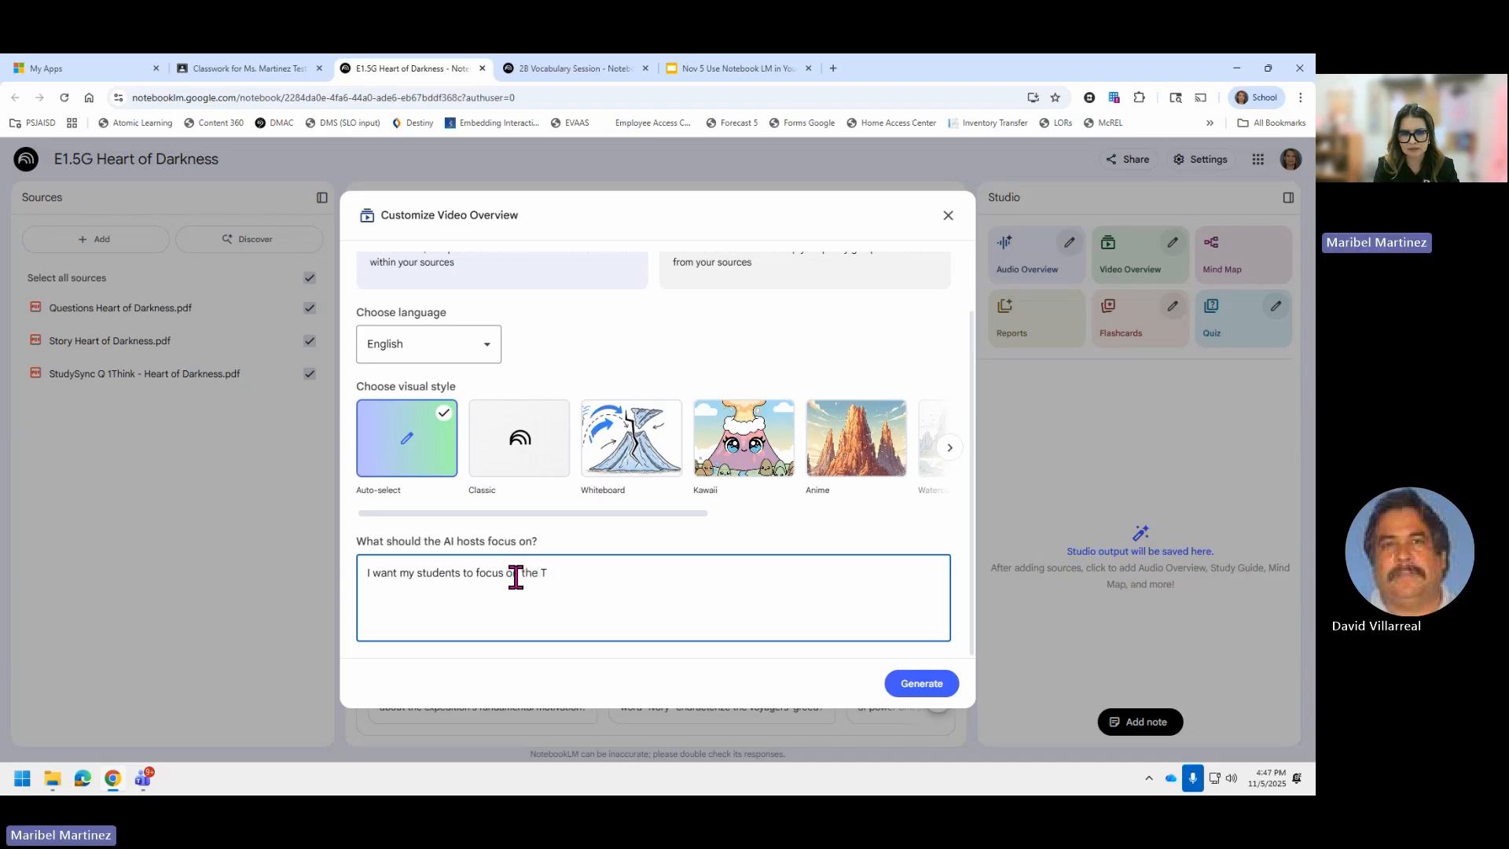
key(BackSpace)
key(BackSpace)
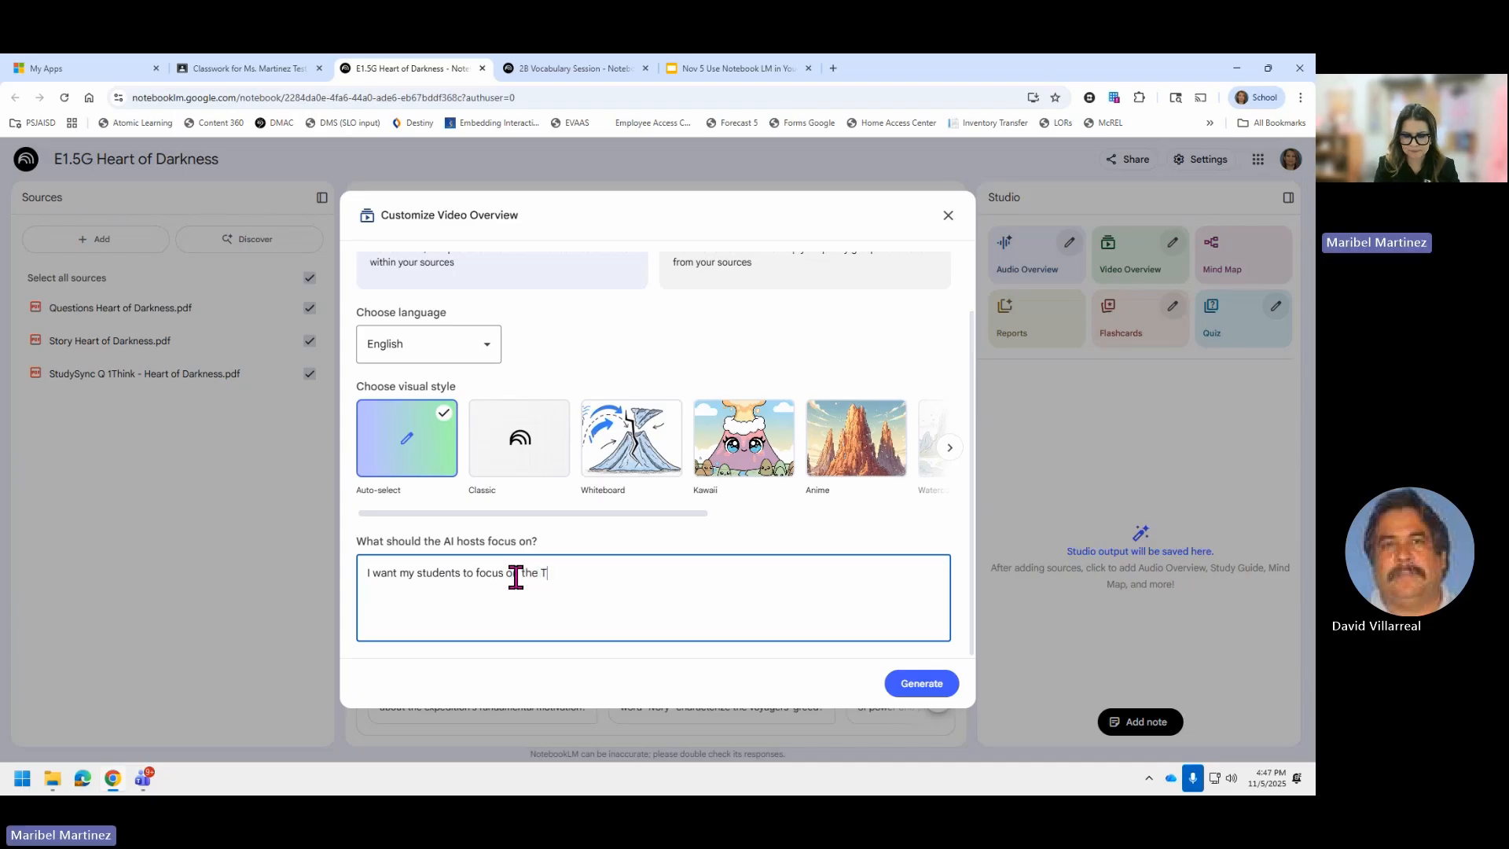
text(EKS )
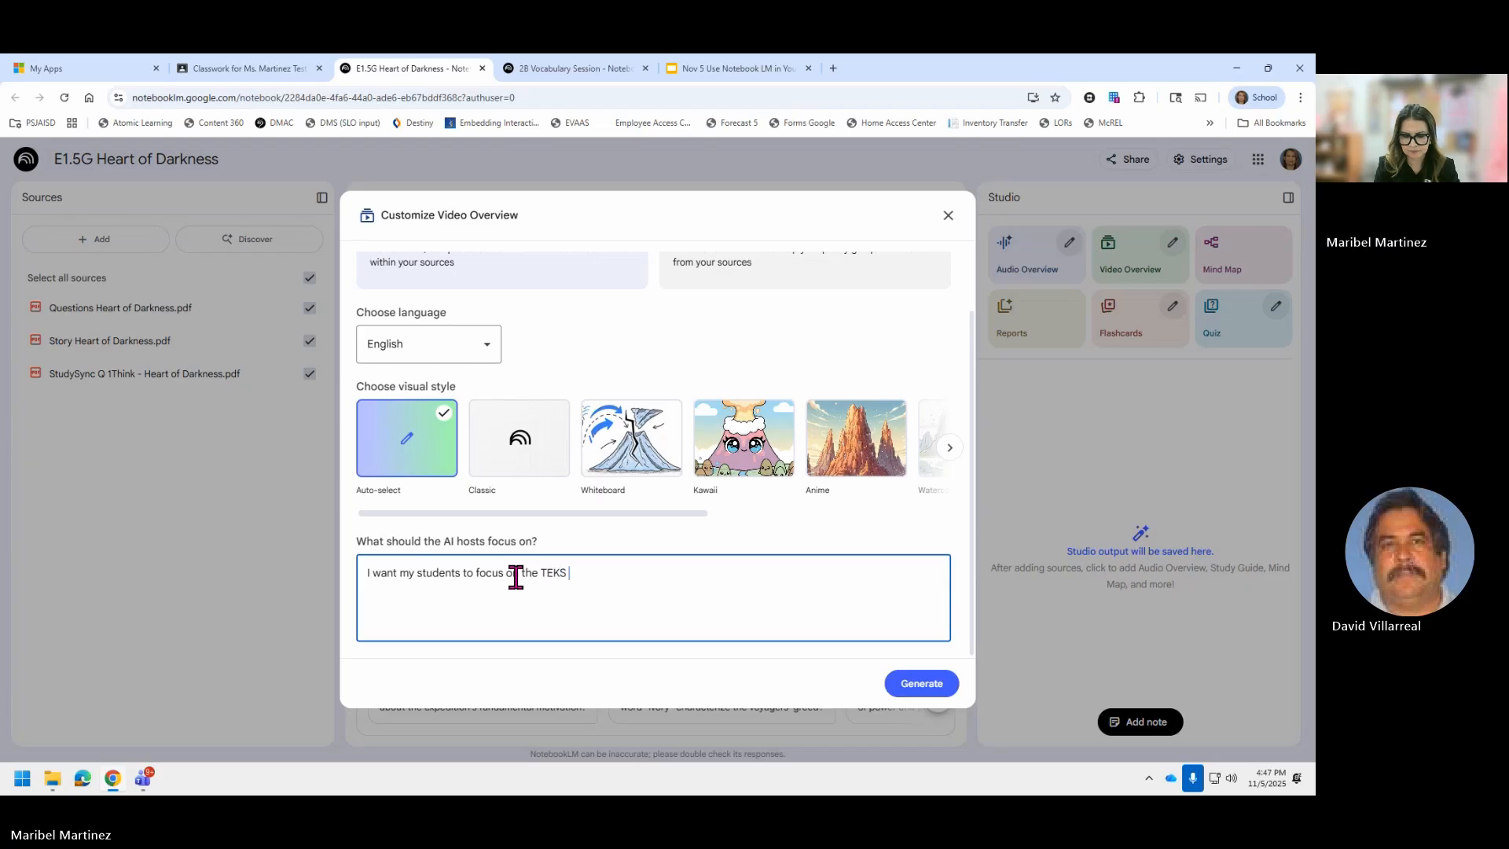
text(E1)
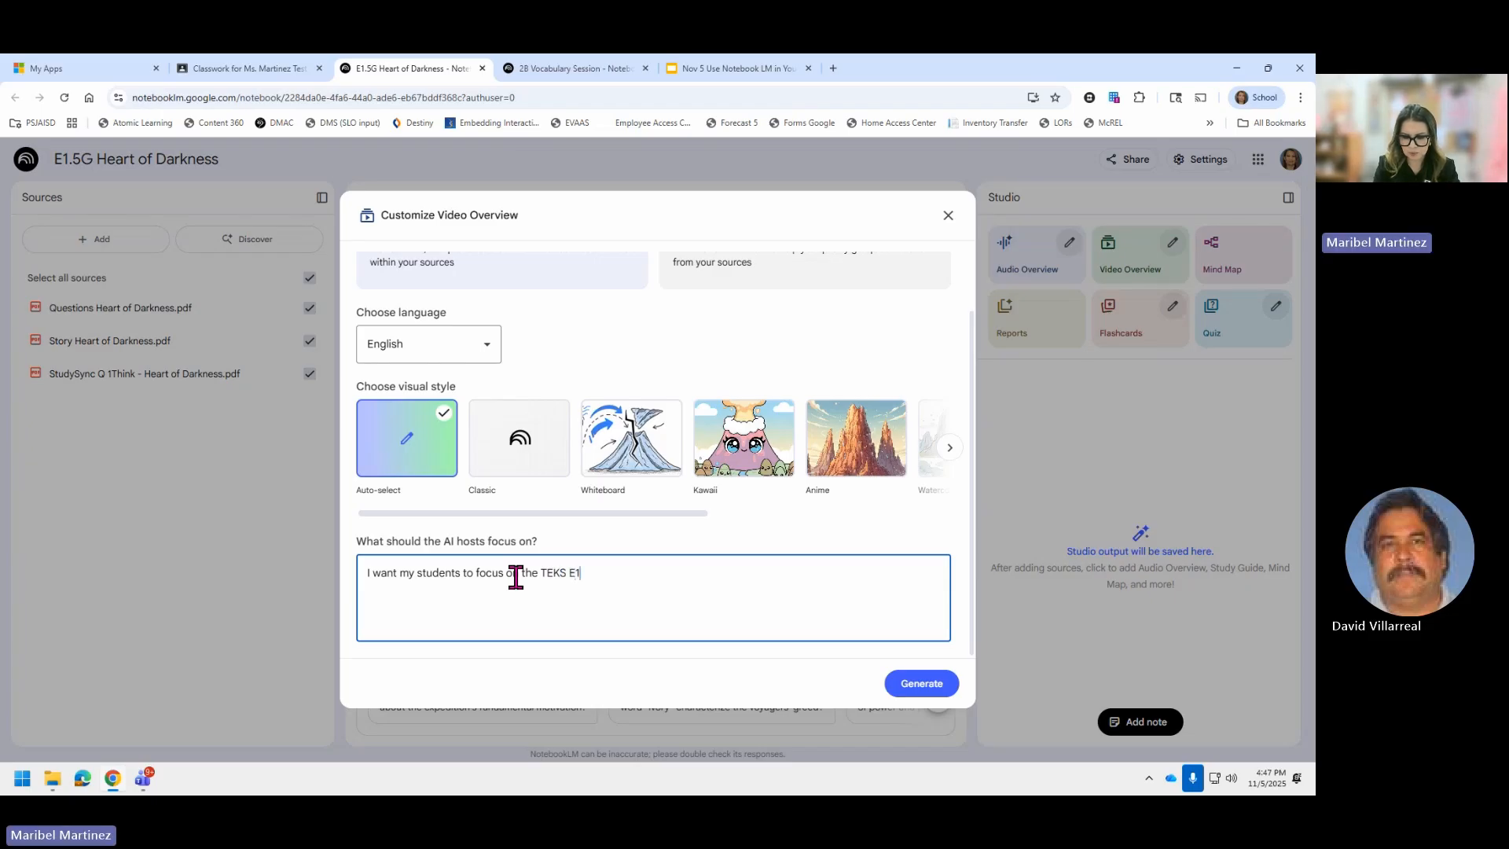
text(.5)
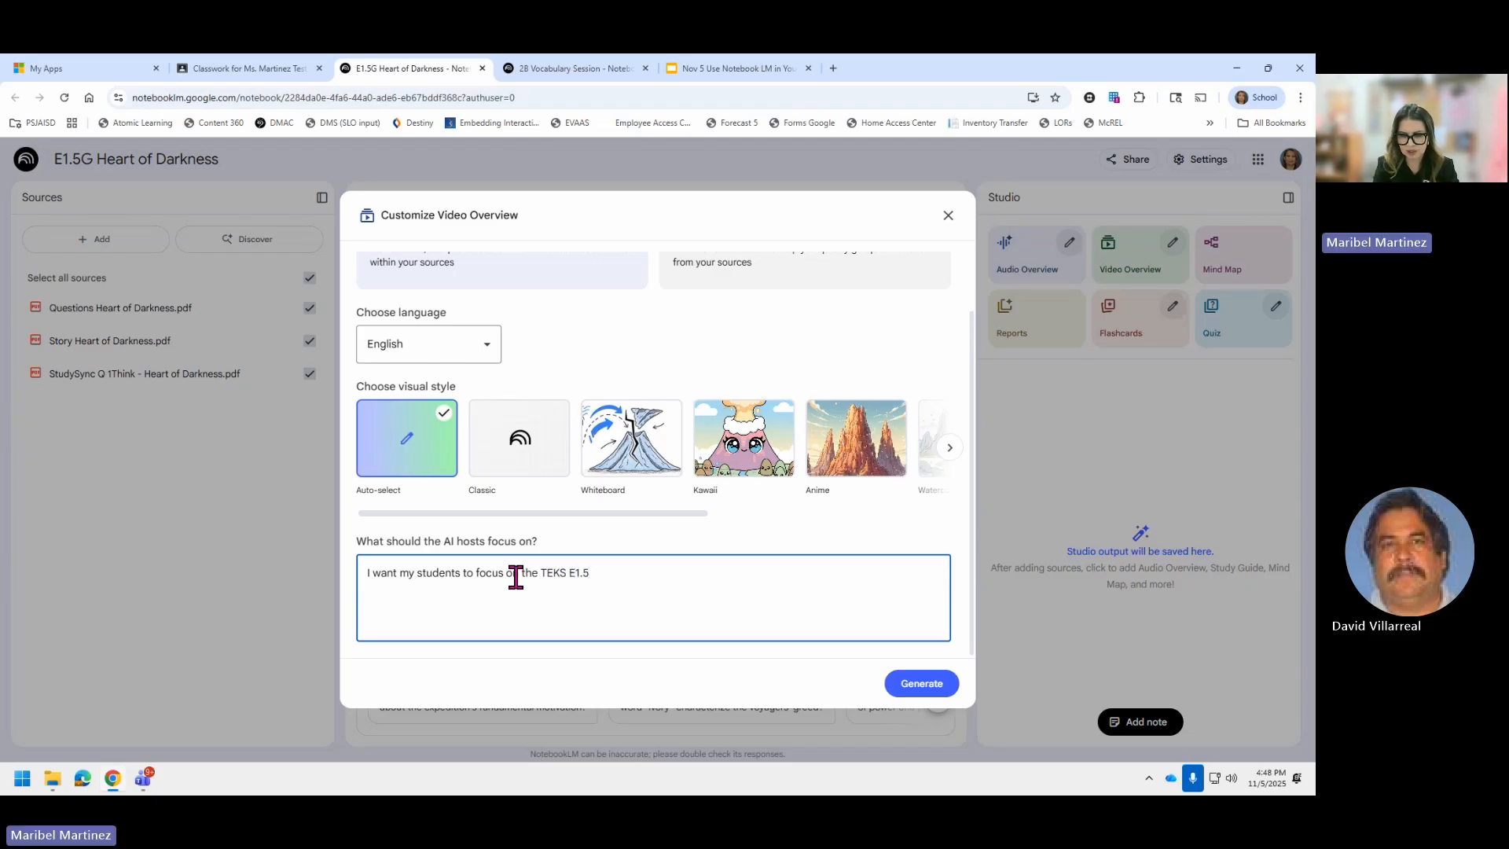
text(G D)
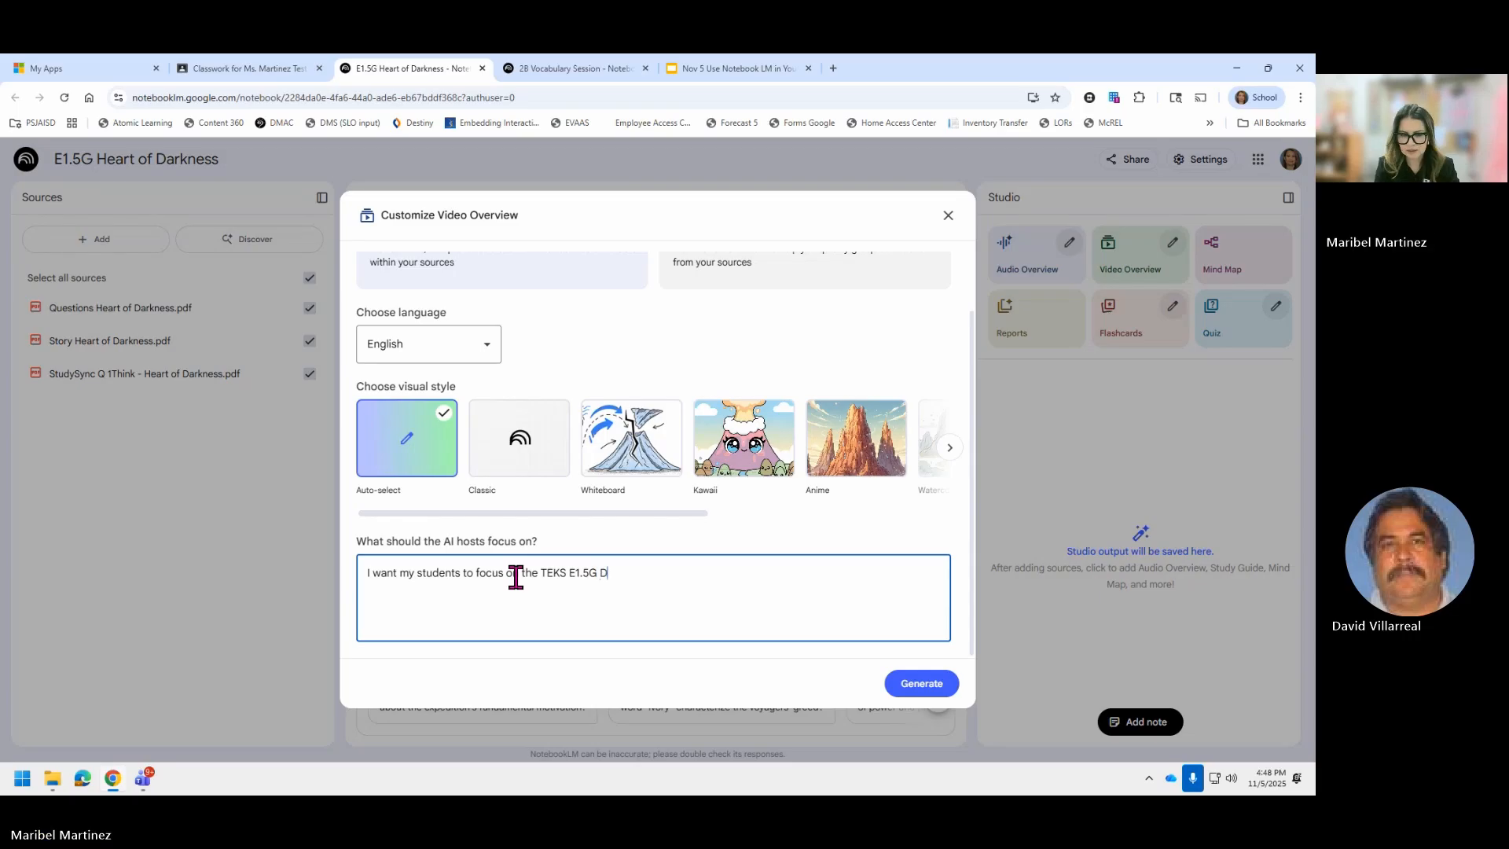
Complete the focus prompt with "Discuss and write about implicit and explicit meaning in the story Heart of Darkness.".
text(isu)
key(BackSpace)
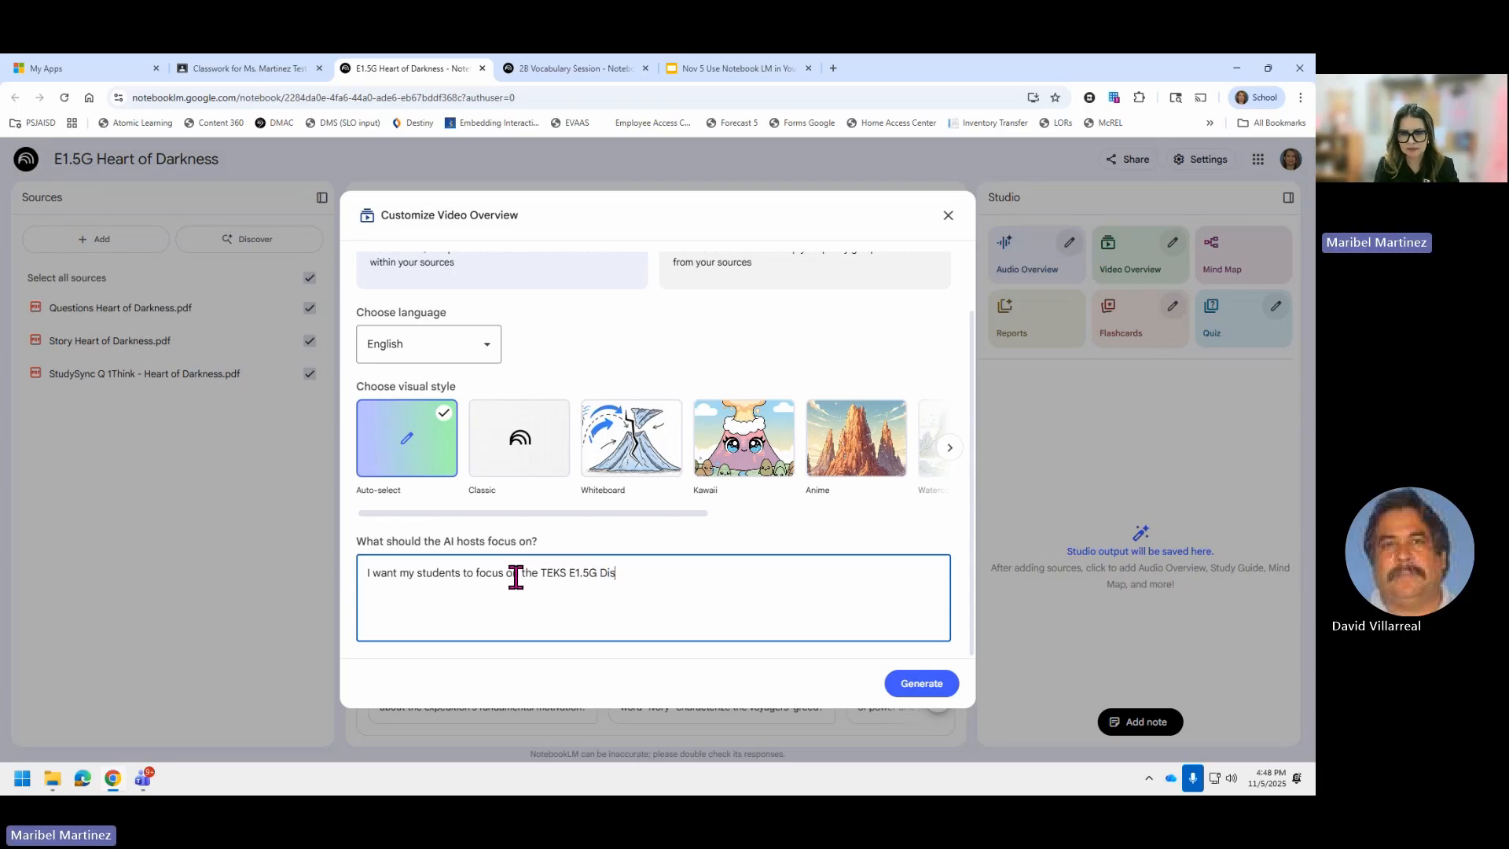
text(cu)
key(BackSpace)
key(BackSpace)
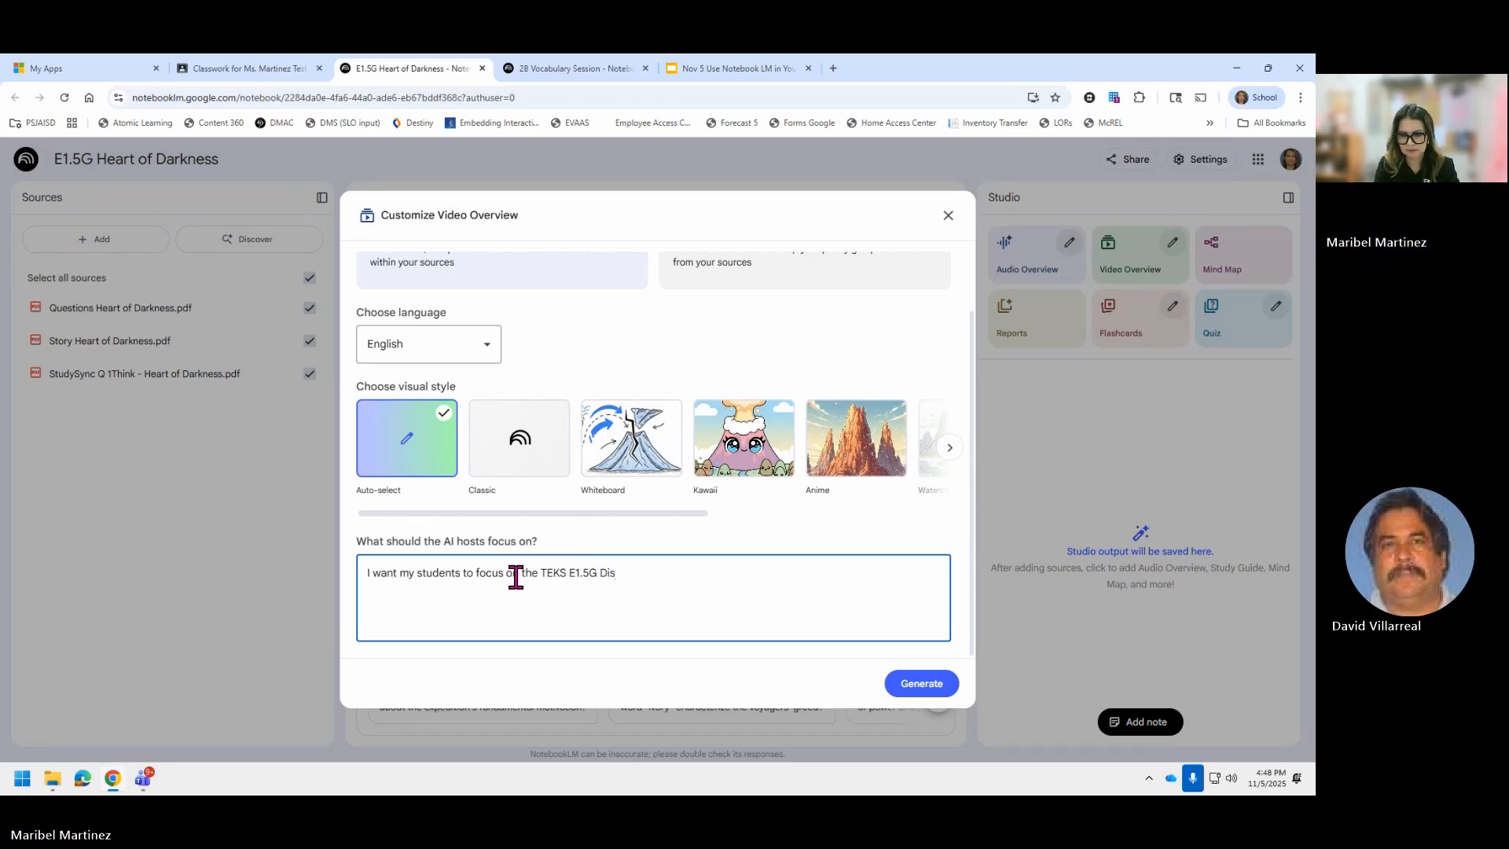
text(cuss )
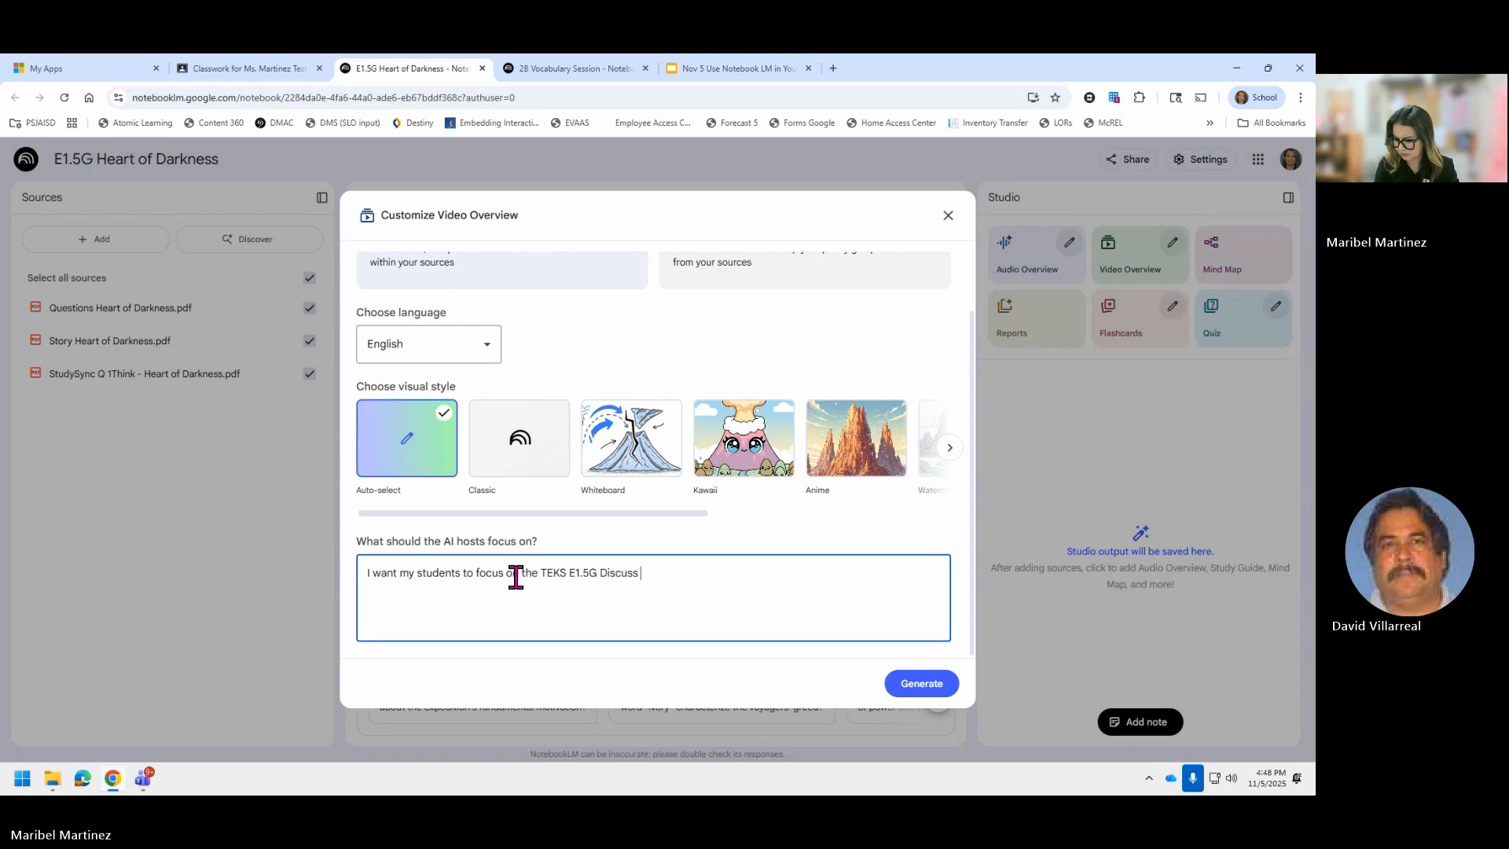
text(and wrt)
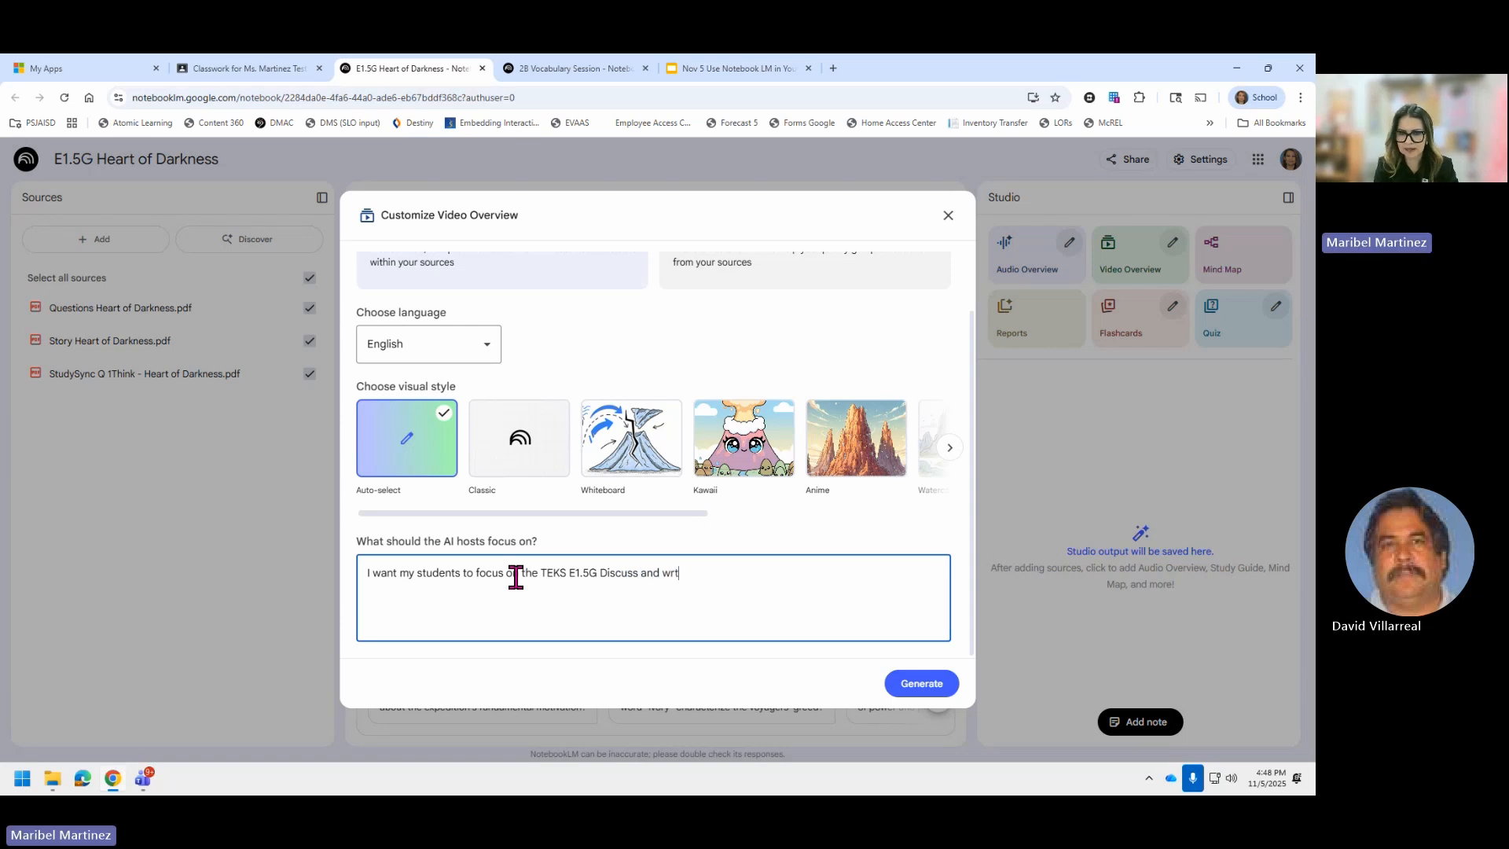
key(BackSpace)
text(ite ab)
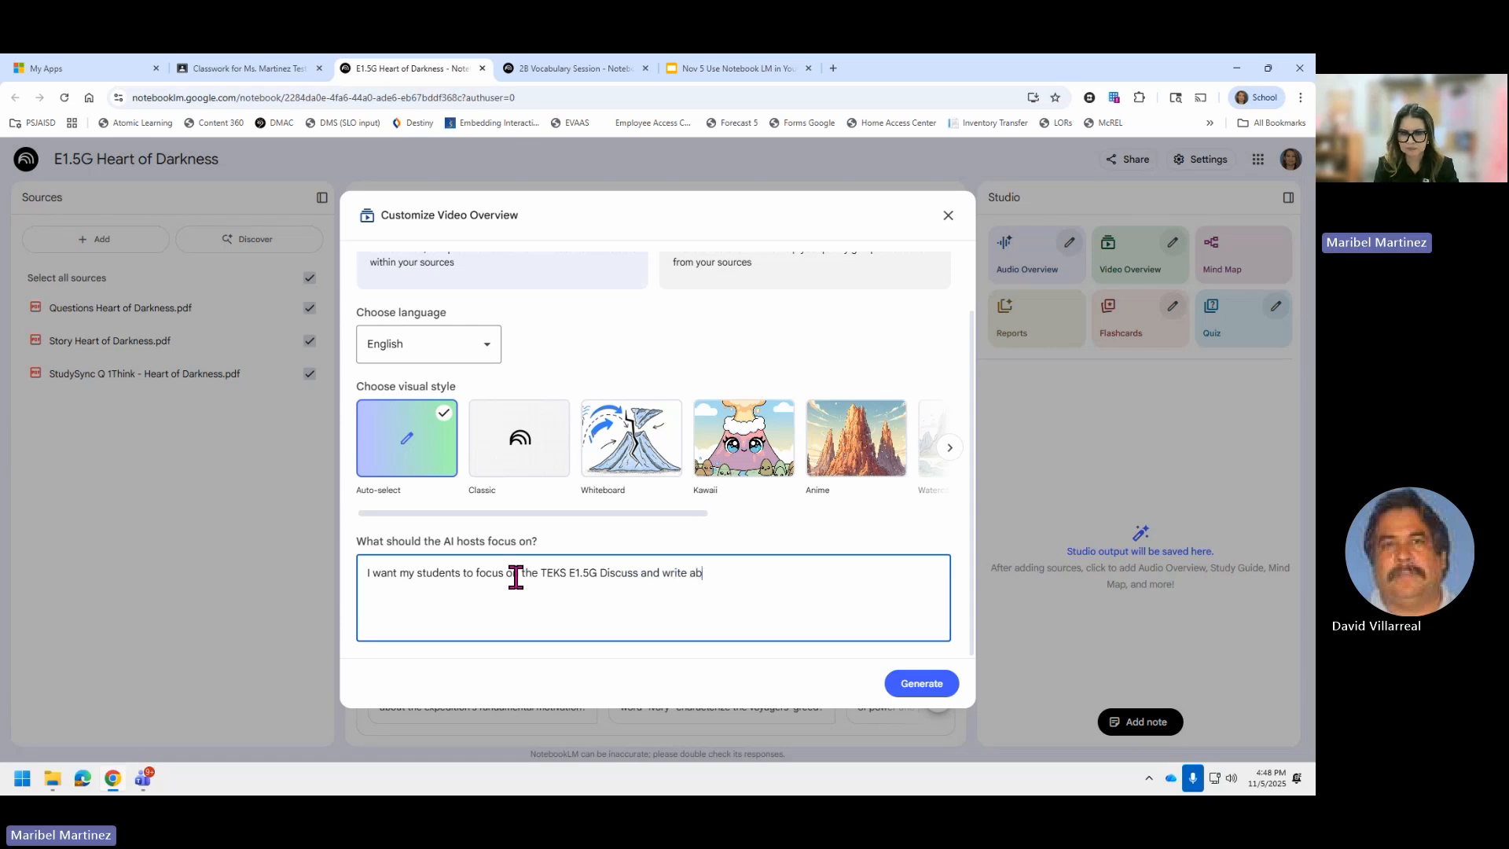
text(out impli)
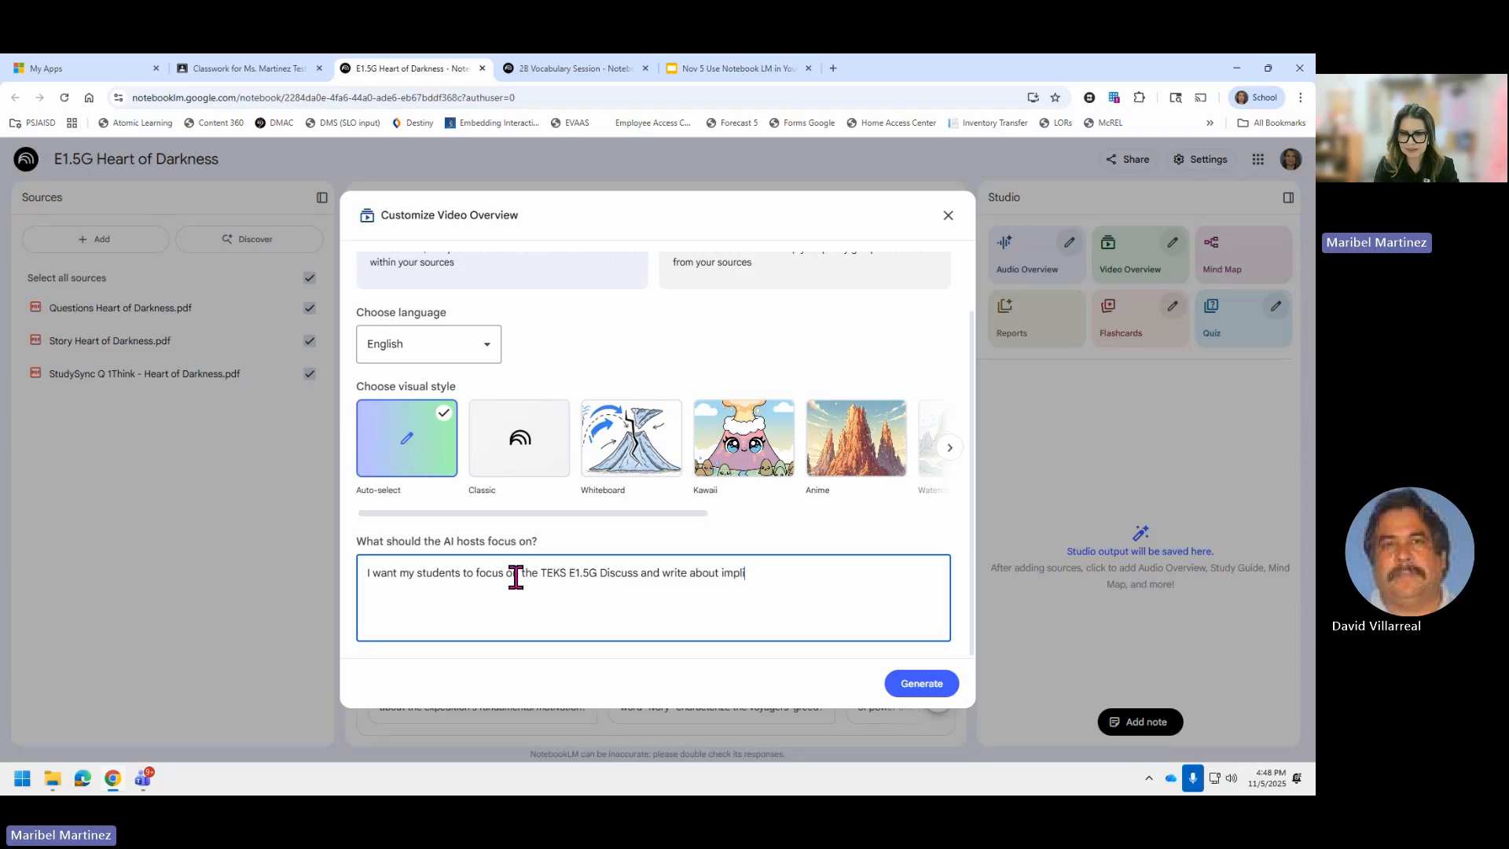
text(cit and)
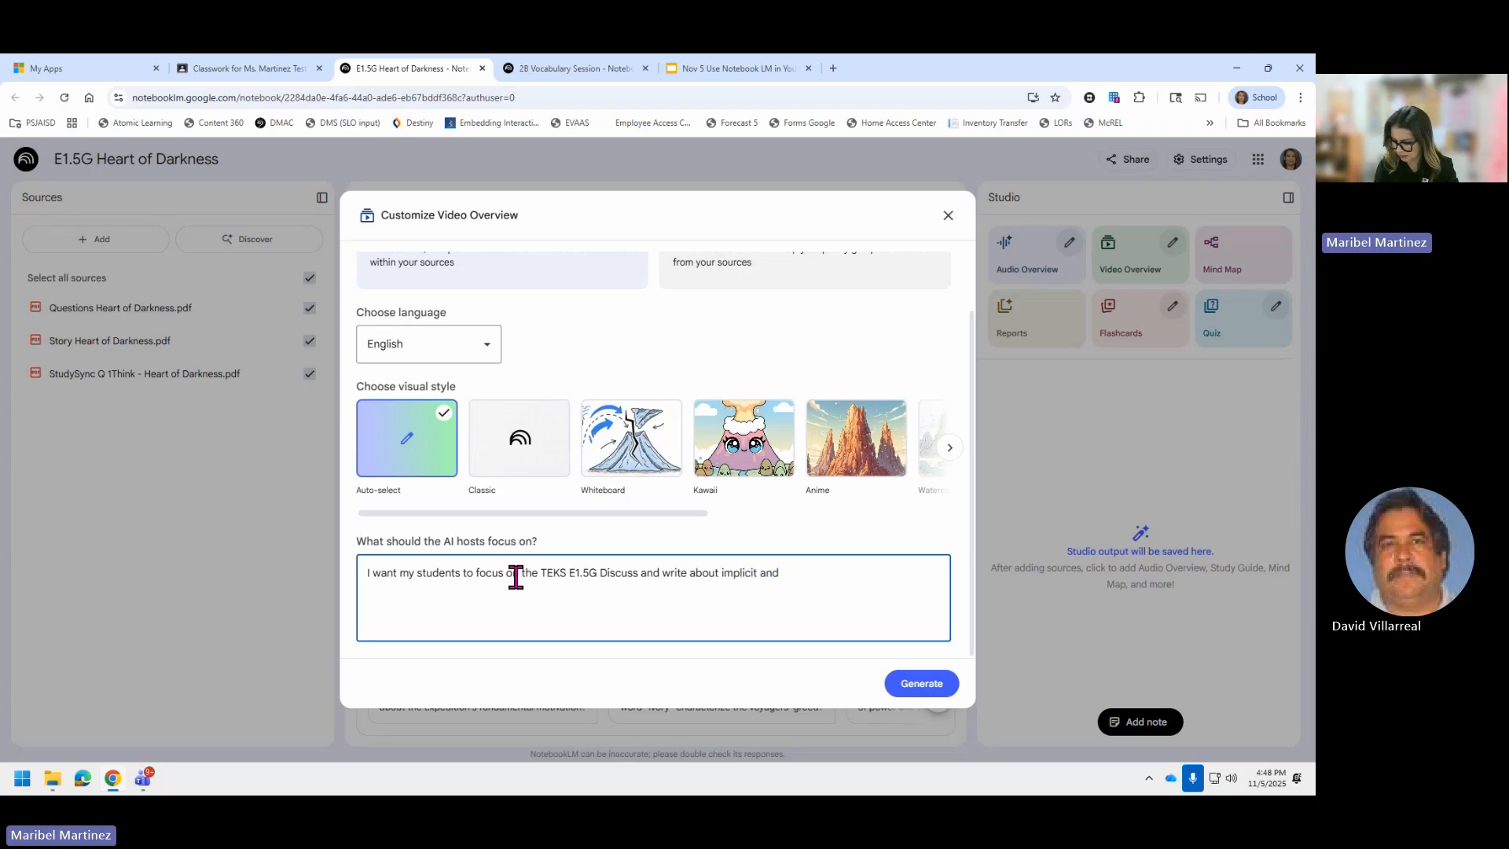
text( exp)
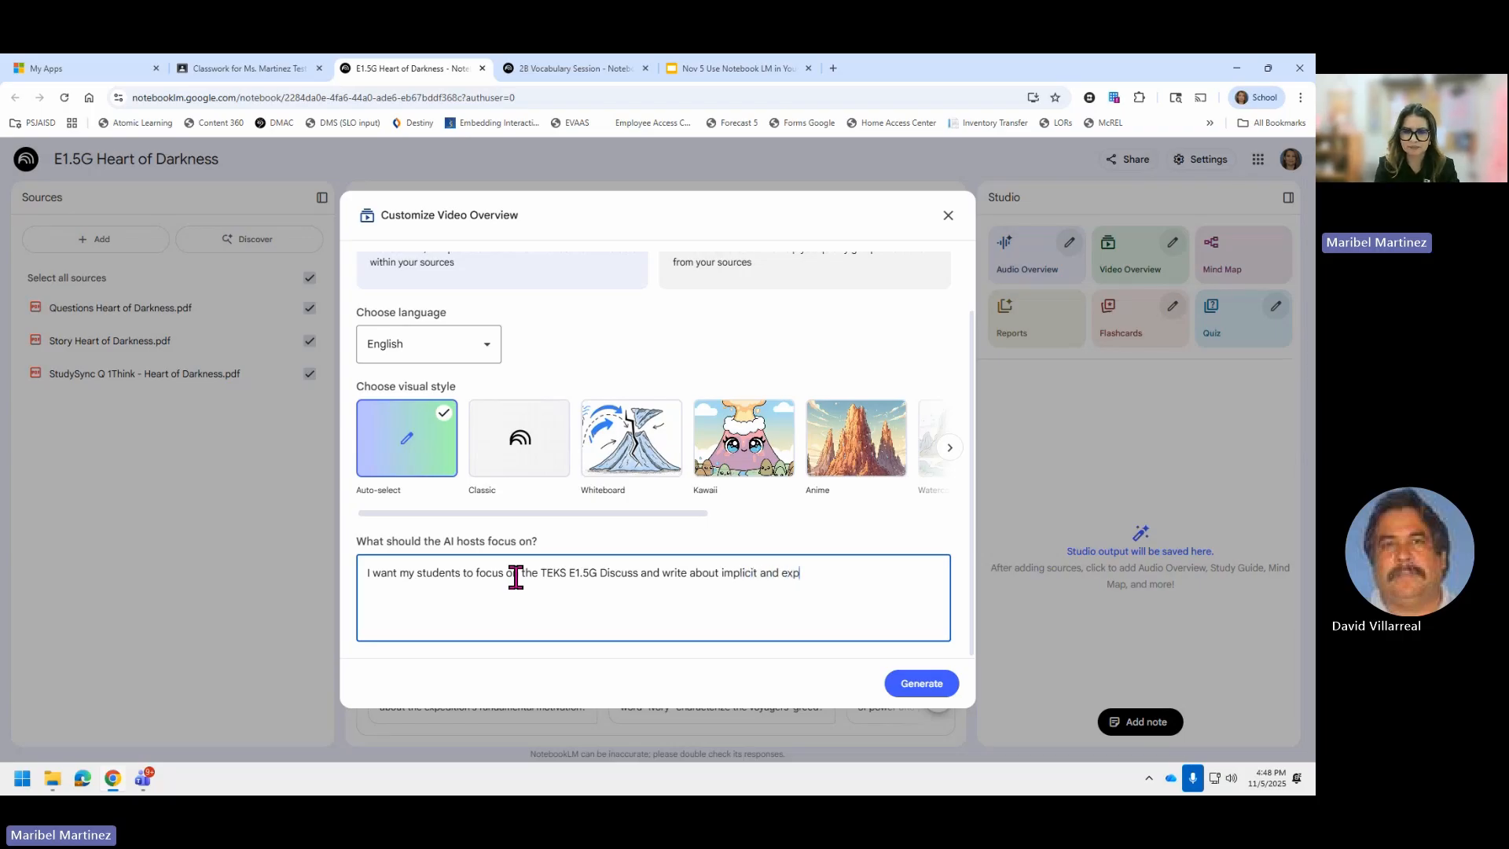
text(licit mean)
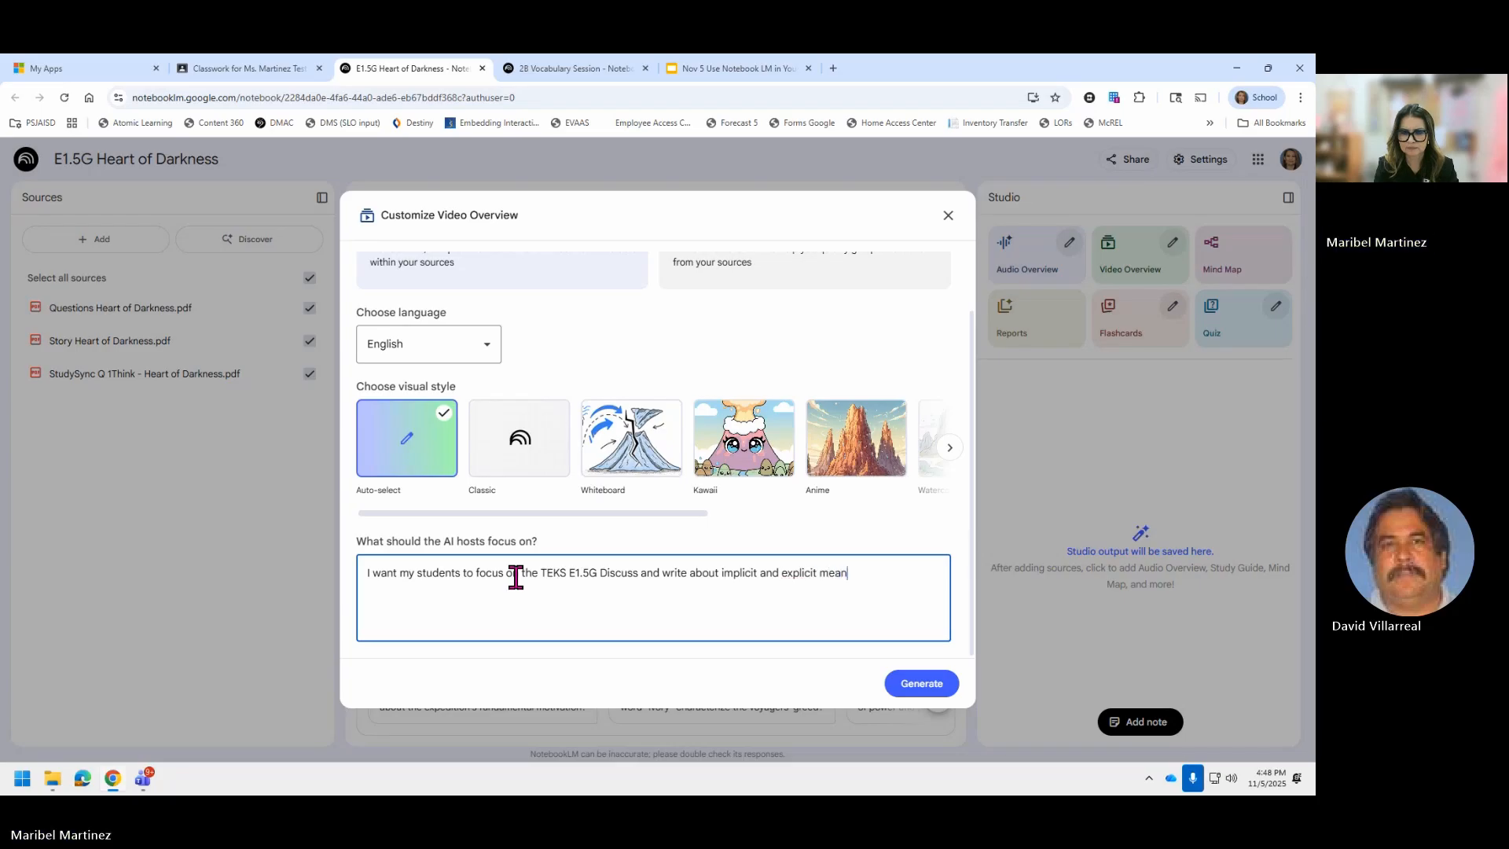
text(ing in the )
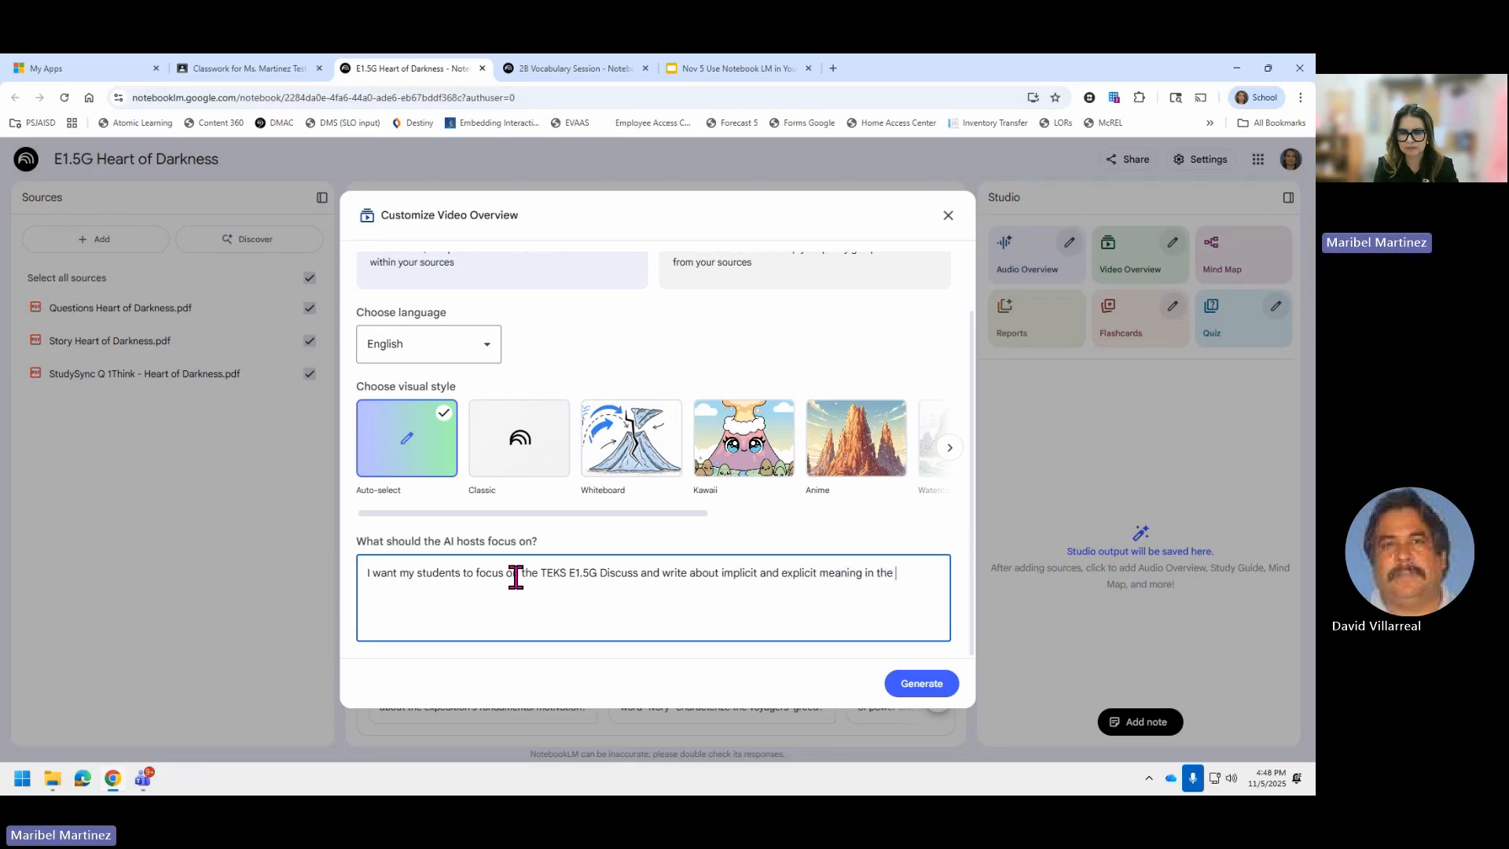
text(story He)
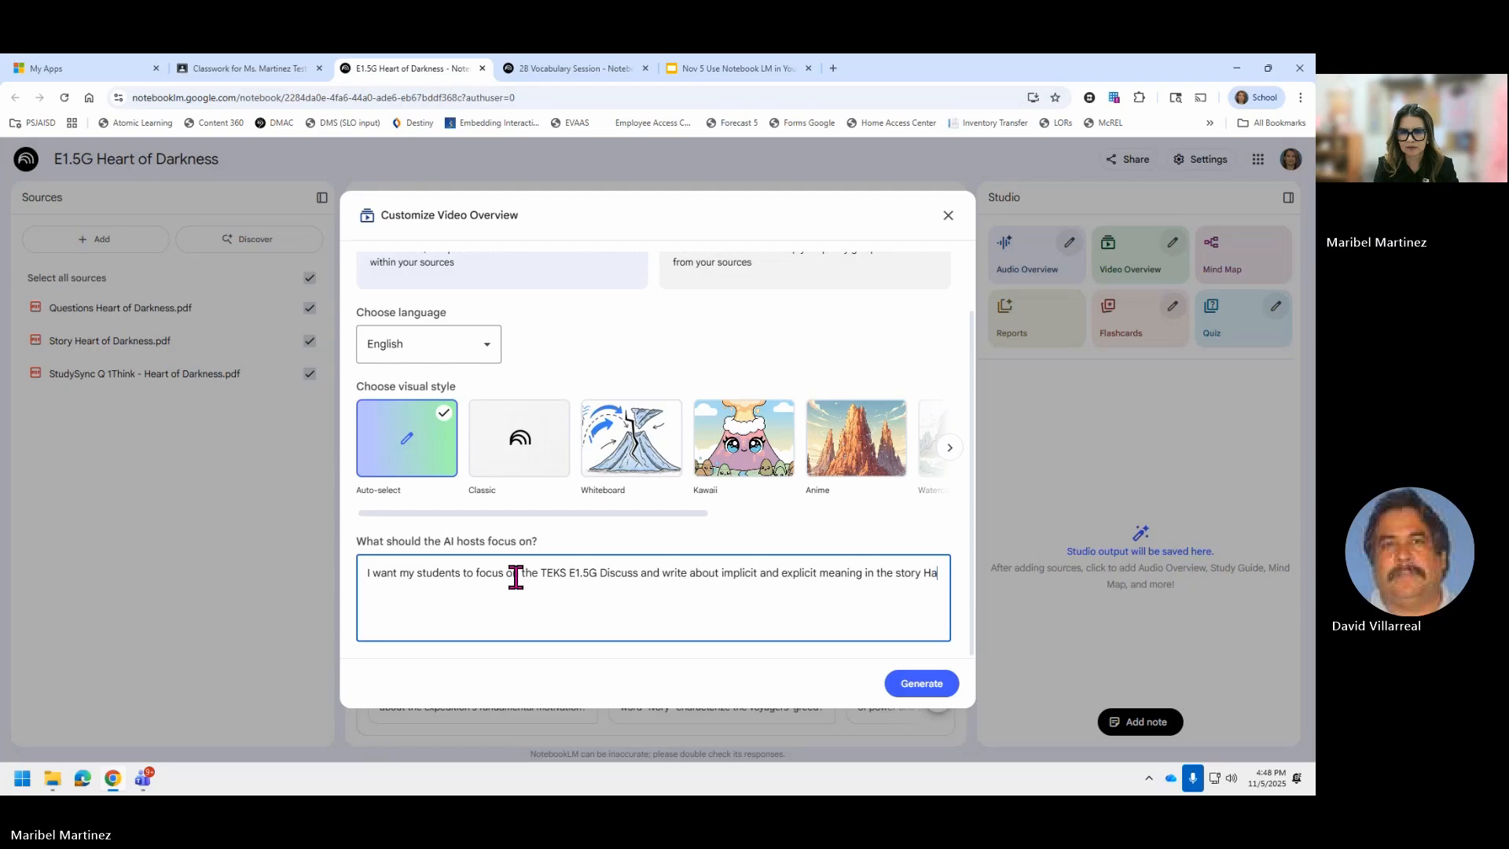
text(art o)
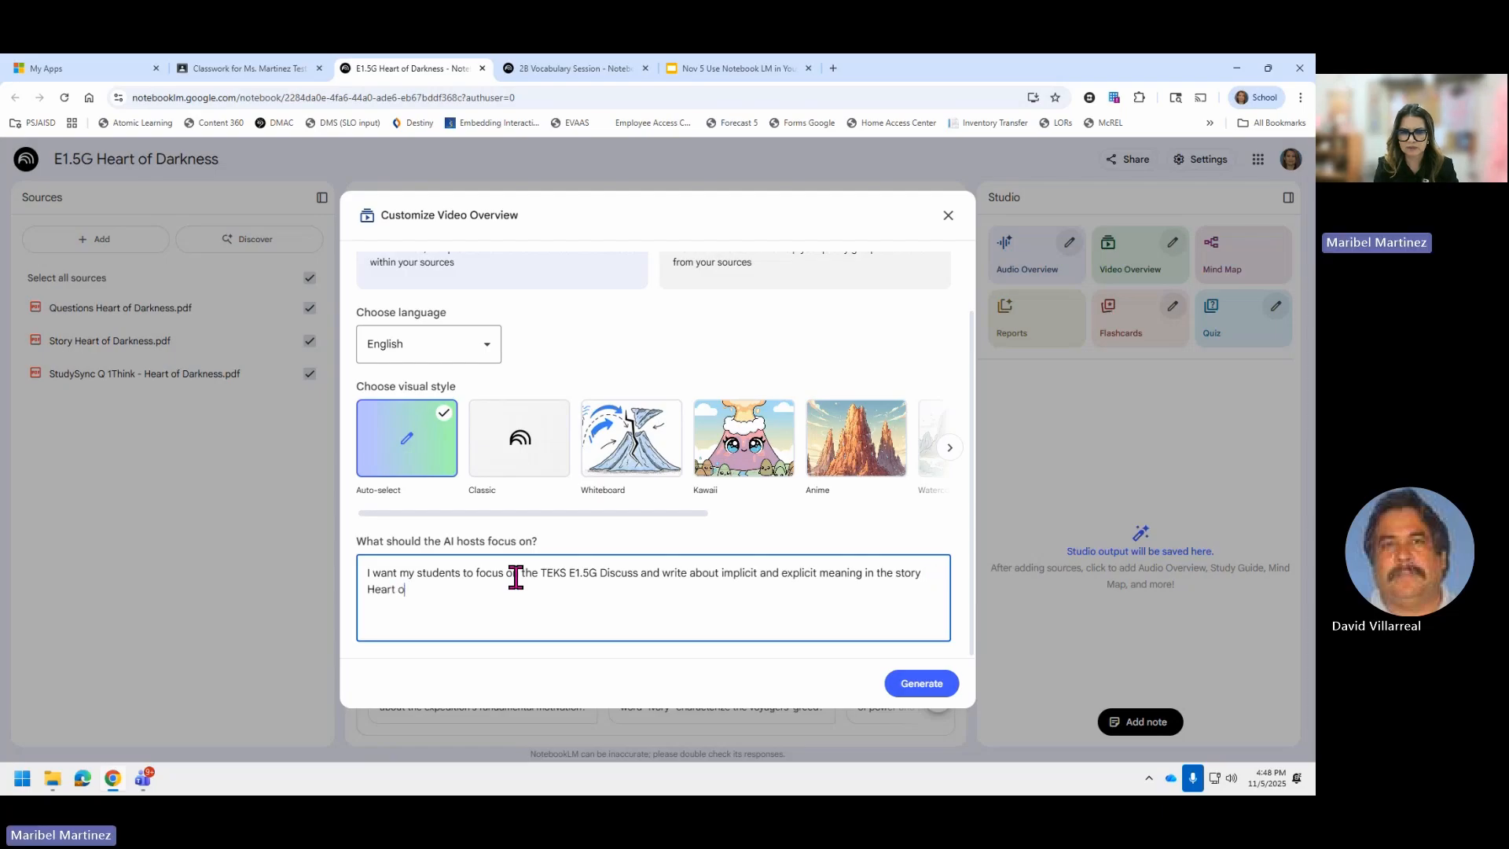
text(f Darkness)
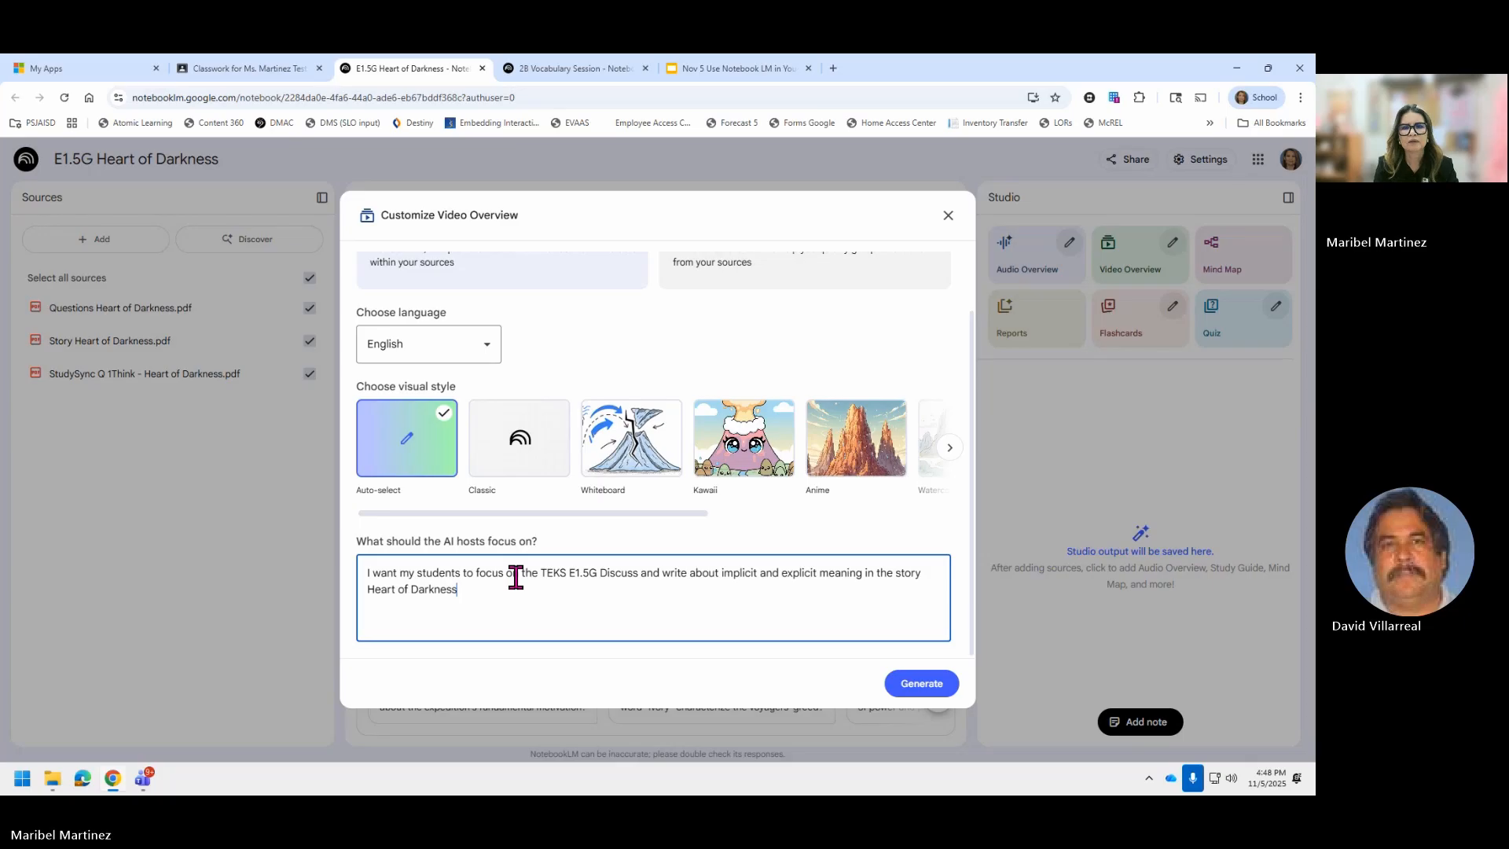
text(.)
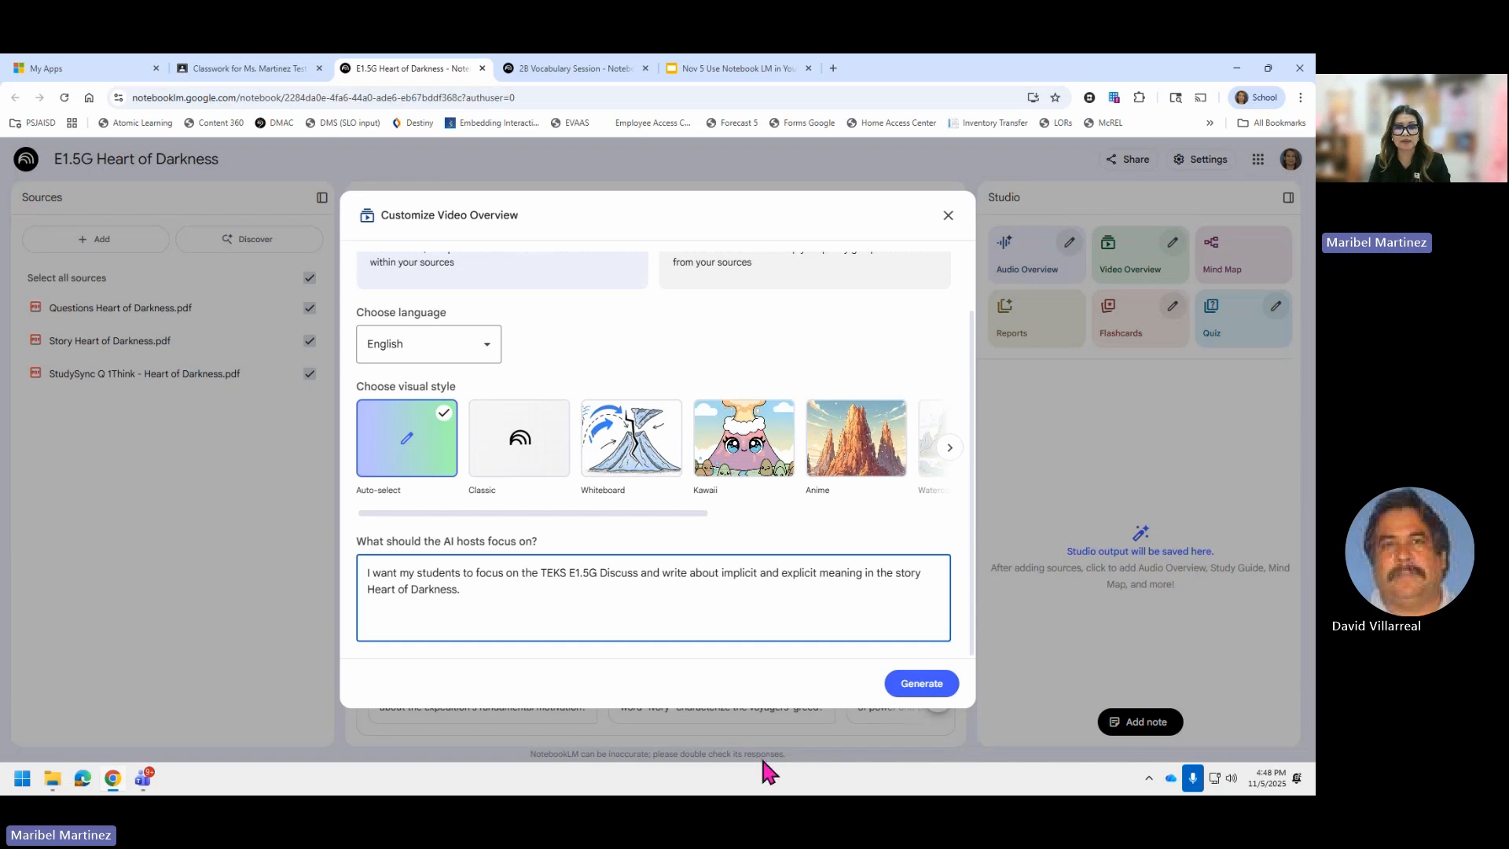
Look through the visual styles, keep Auto-select with the Explainer format, and generate the Video Overview.
scroll(714, 406, up, 1)
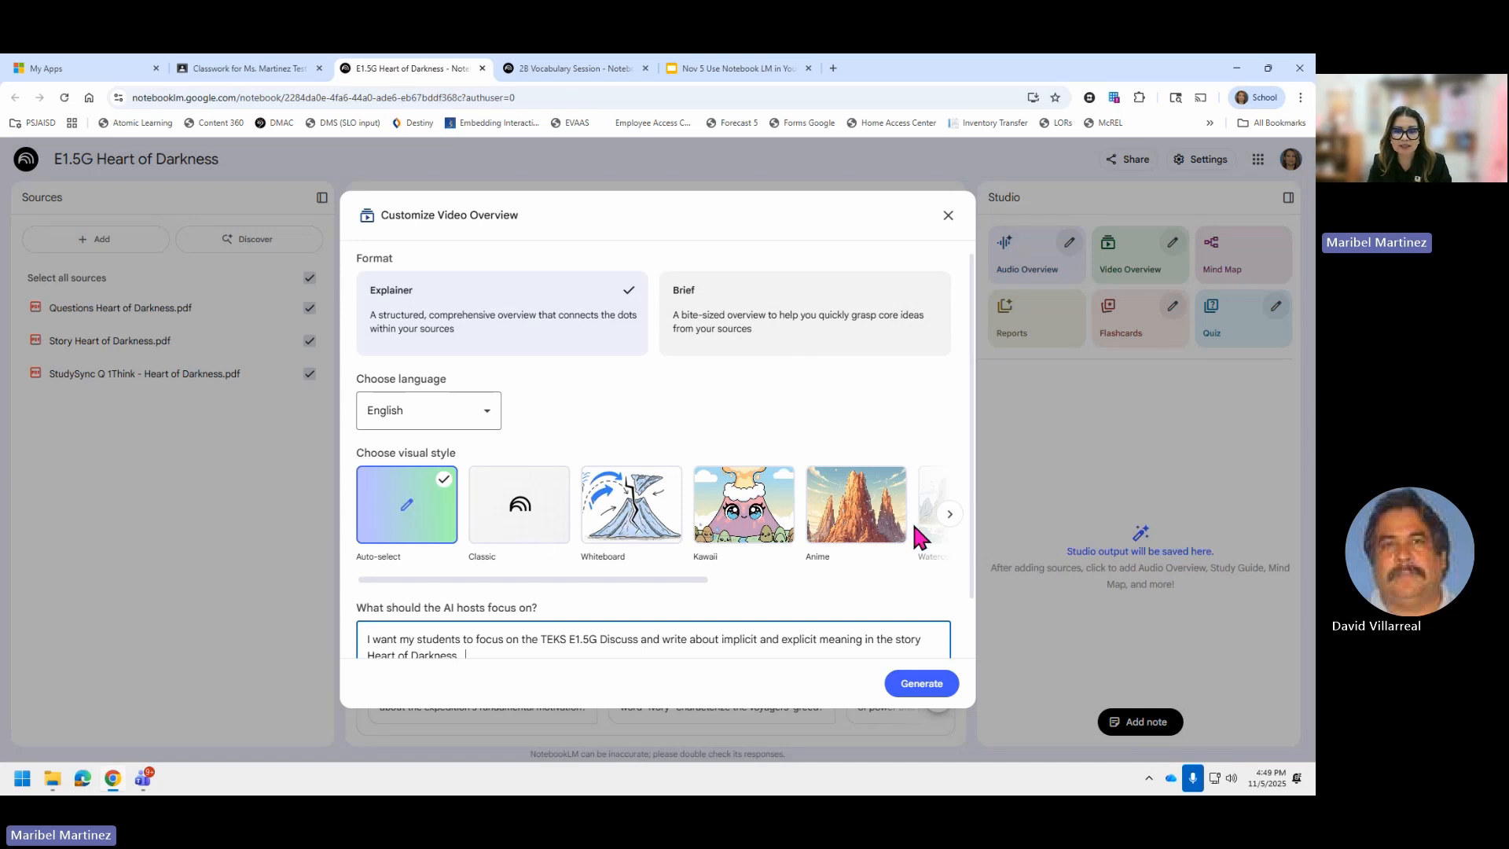
click(949, 514)
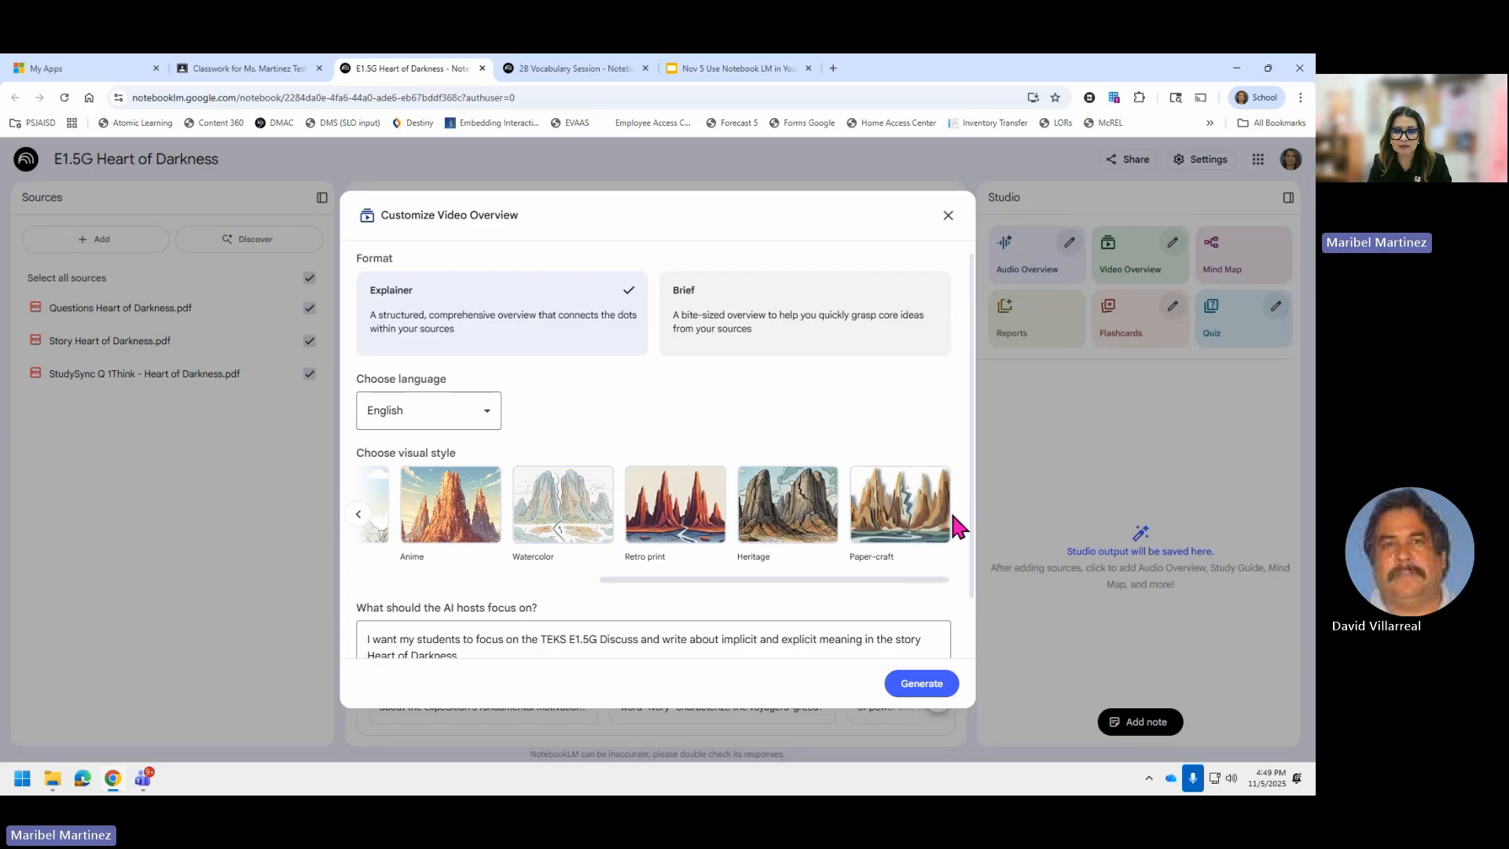
click(359, 515)
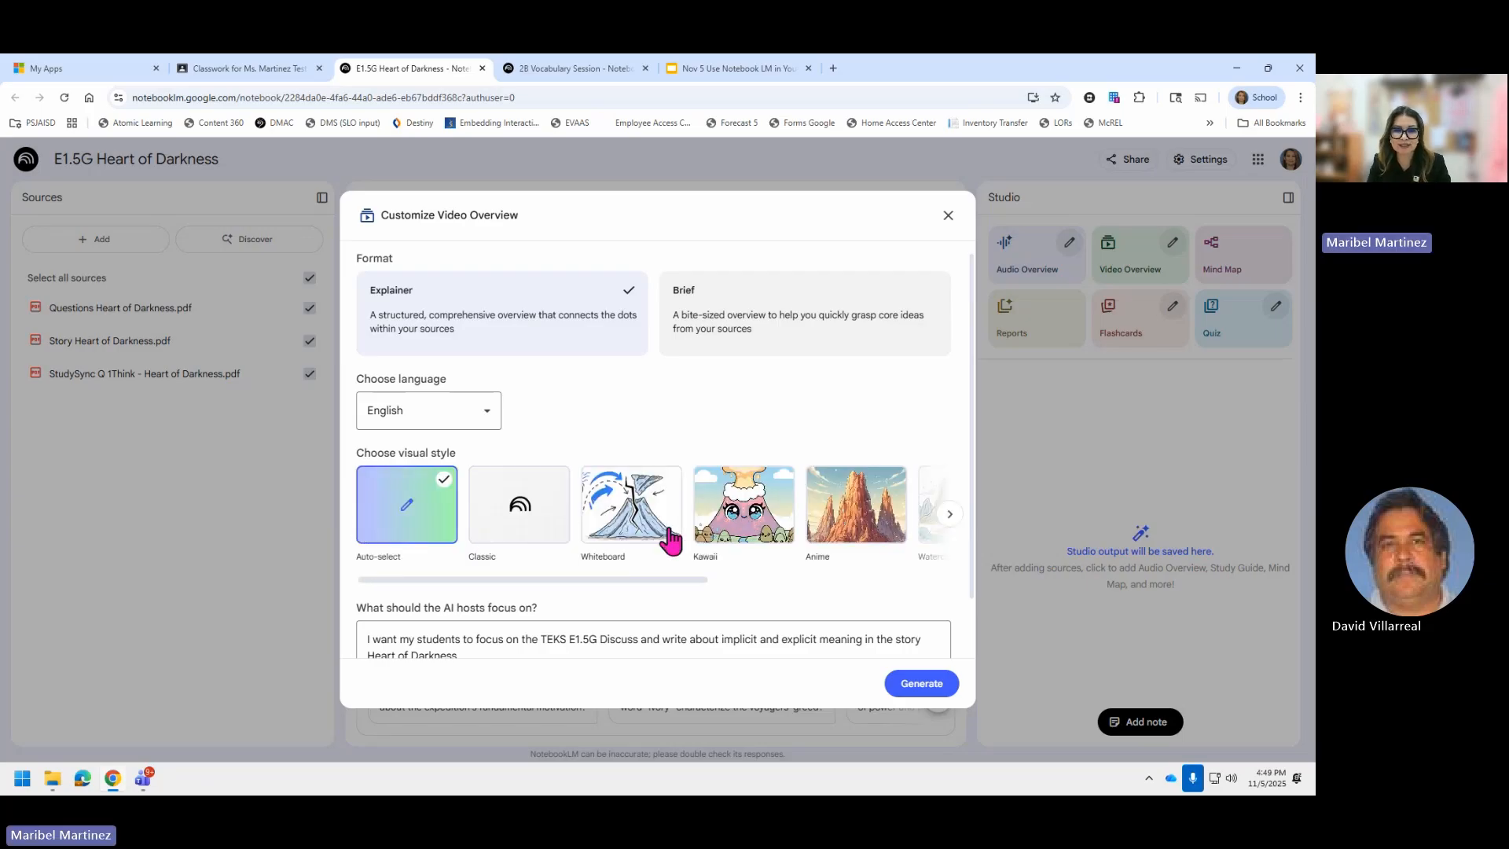
scroll(864, 644, down, 1)
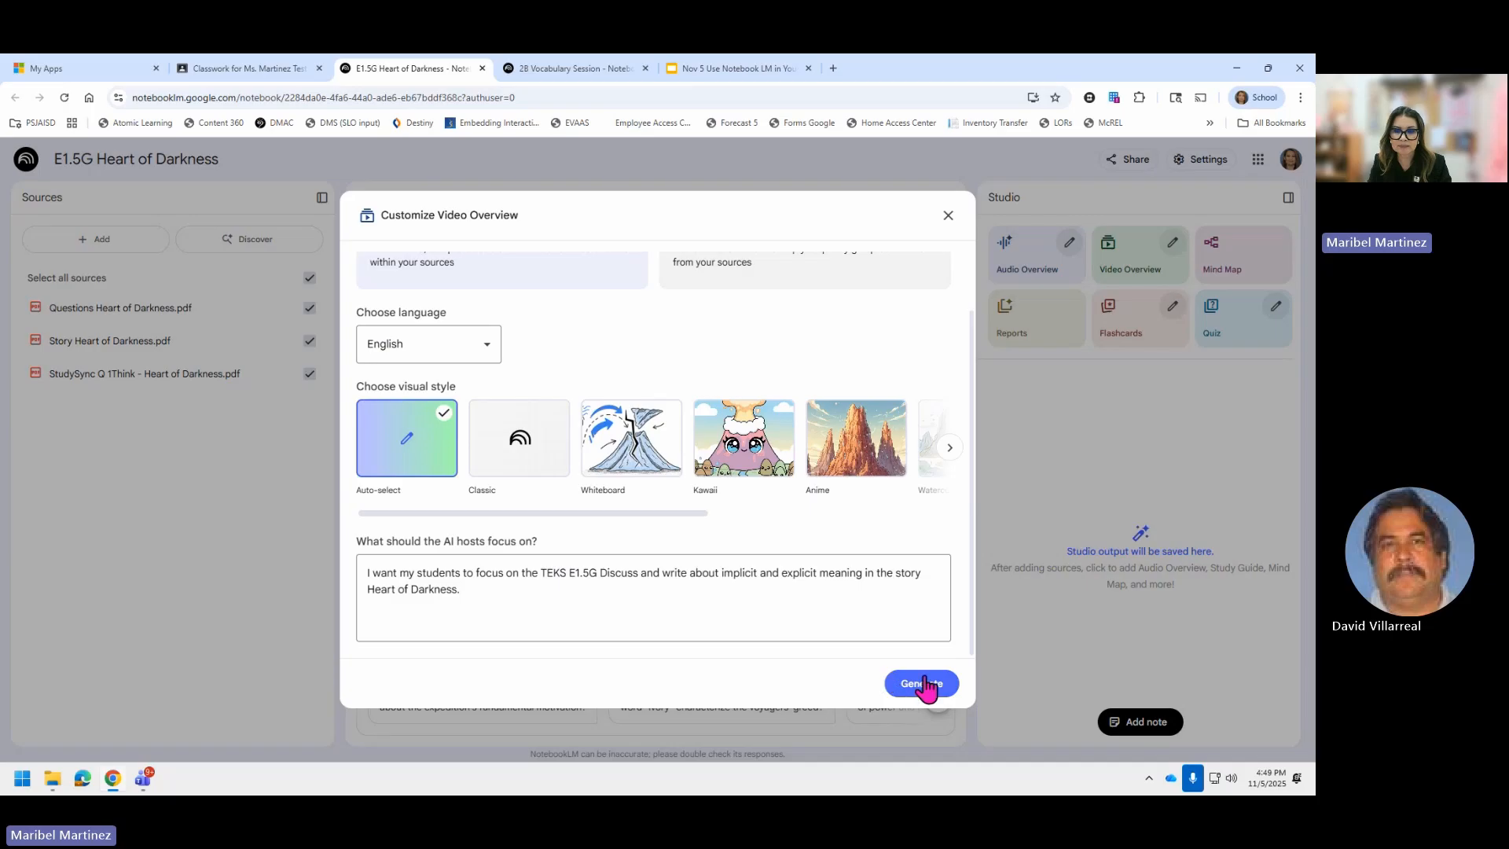
click(930, 685)
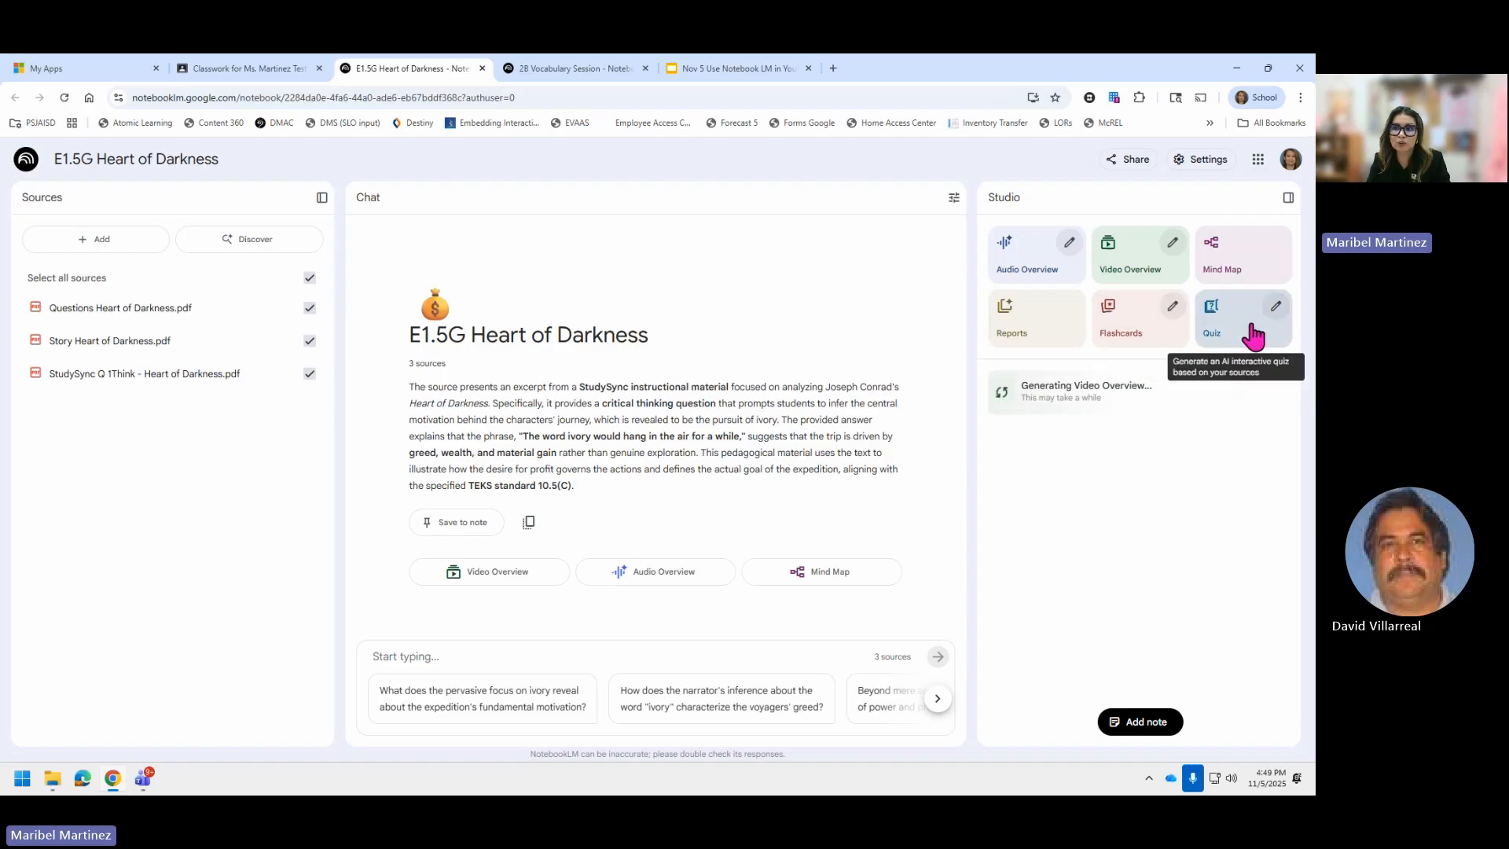
Customize the quiz and start its topic prompt with "Create a 5 question quiz where the student have to find textual evidence".
click(1277, 311)
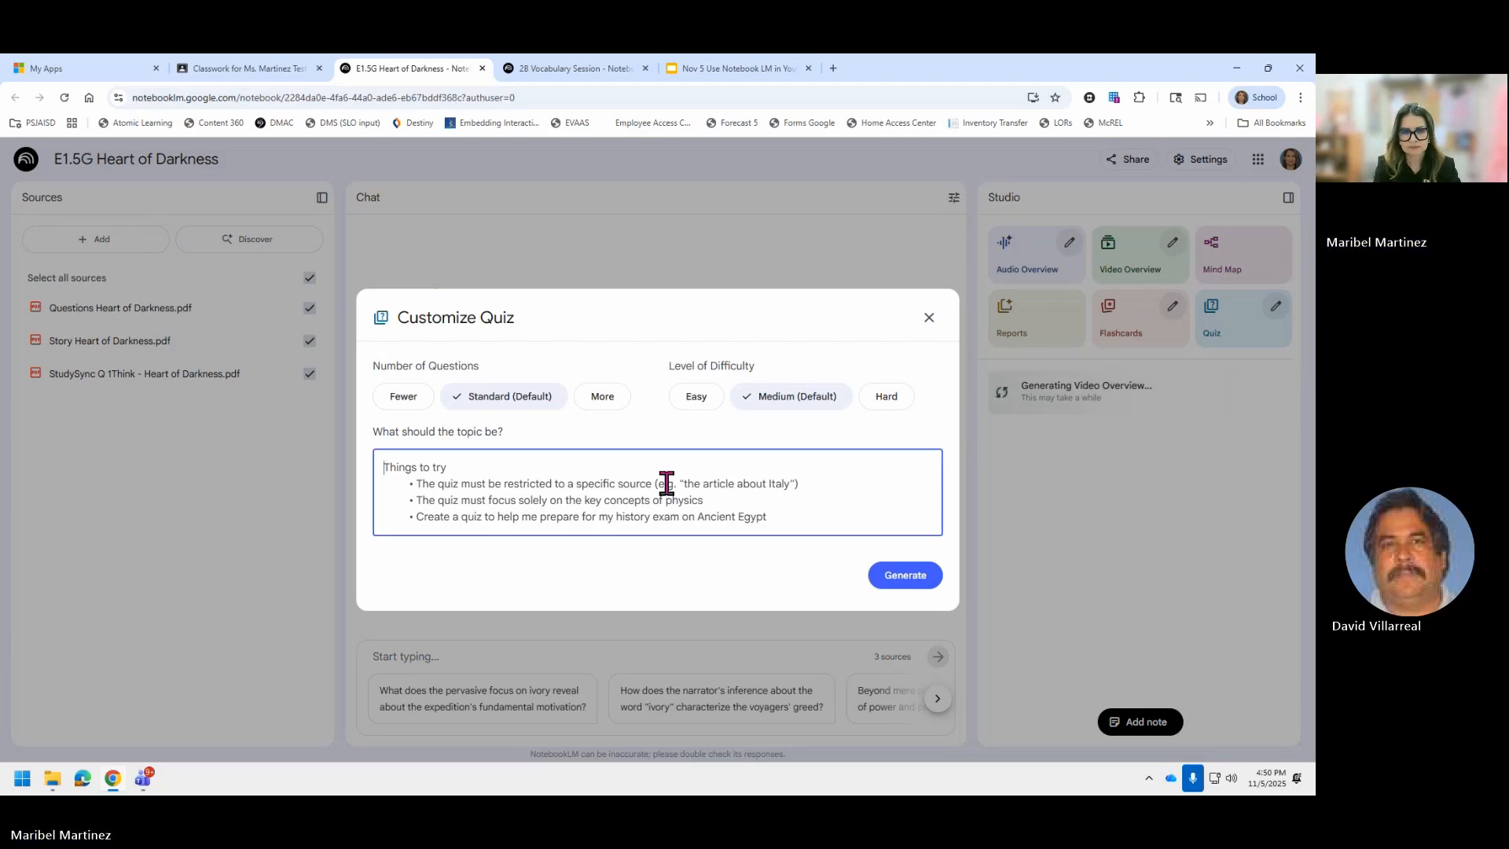
text(Crat)
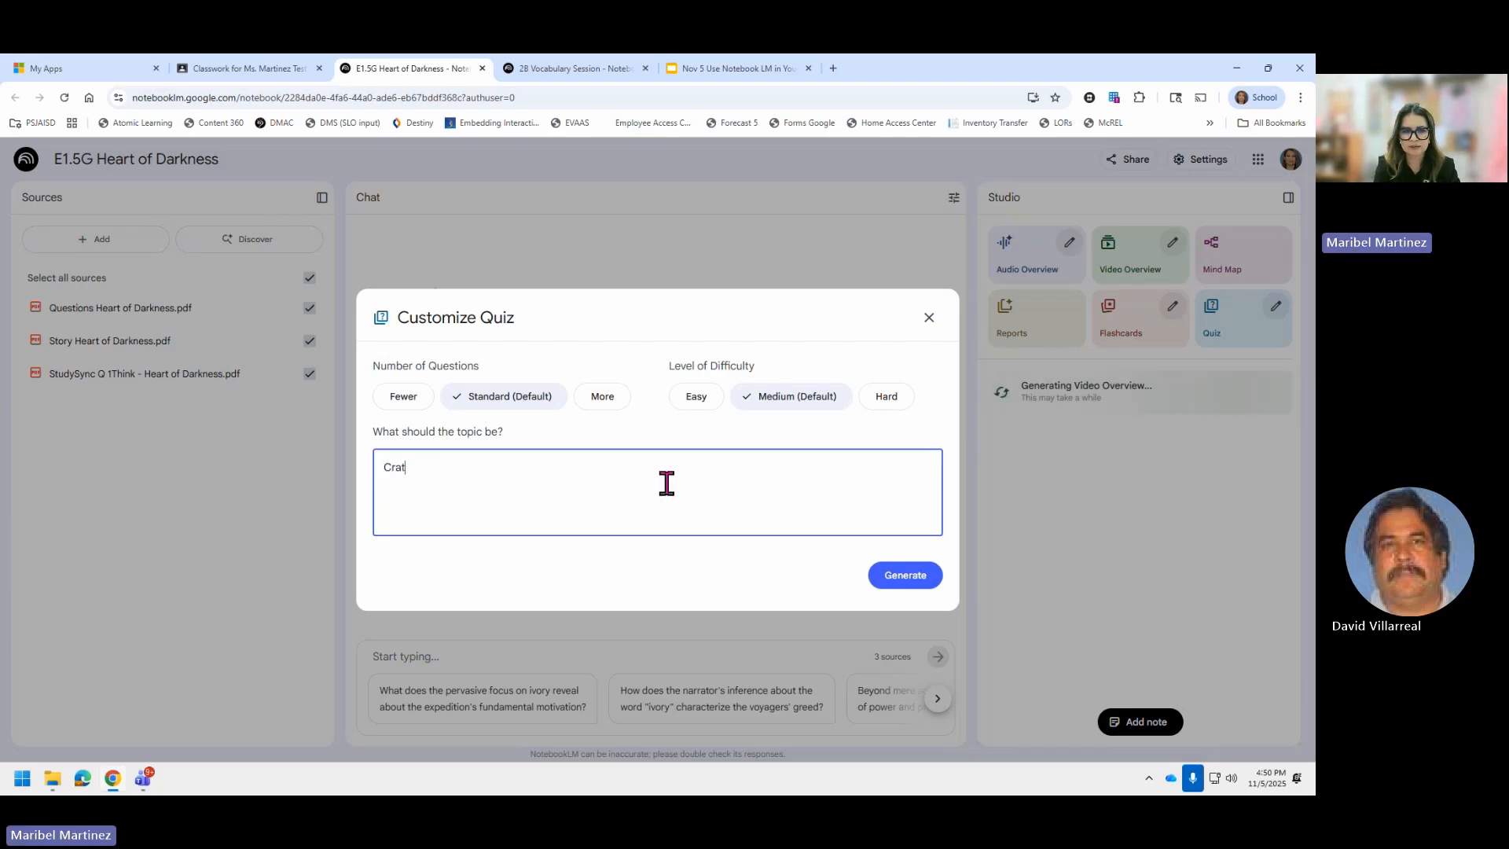
key(BackSpace)
text(ate a 5 quest)
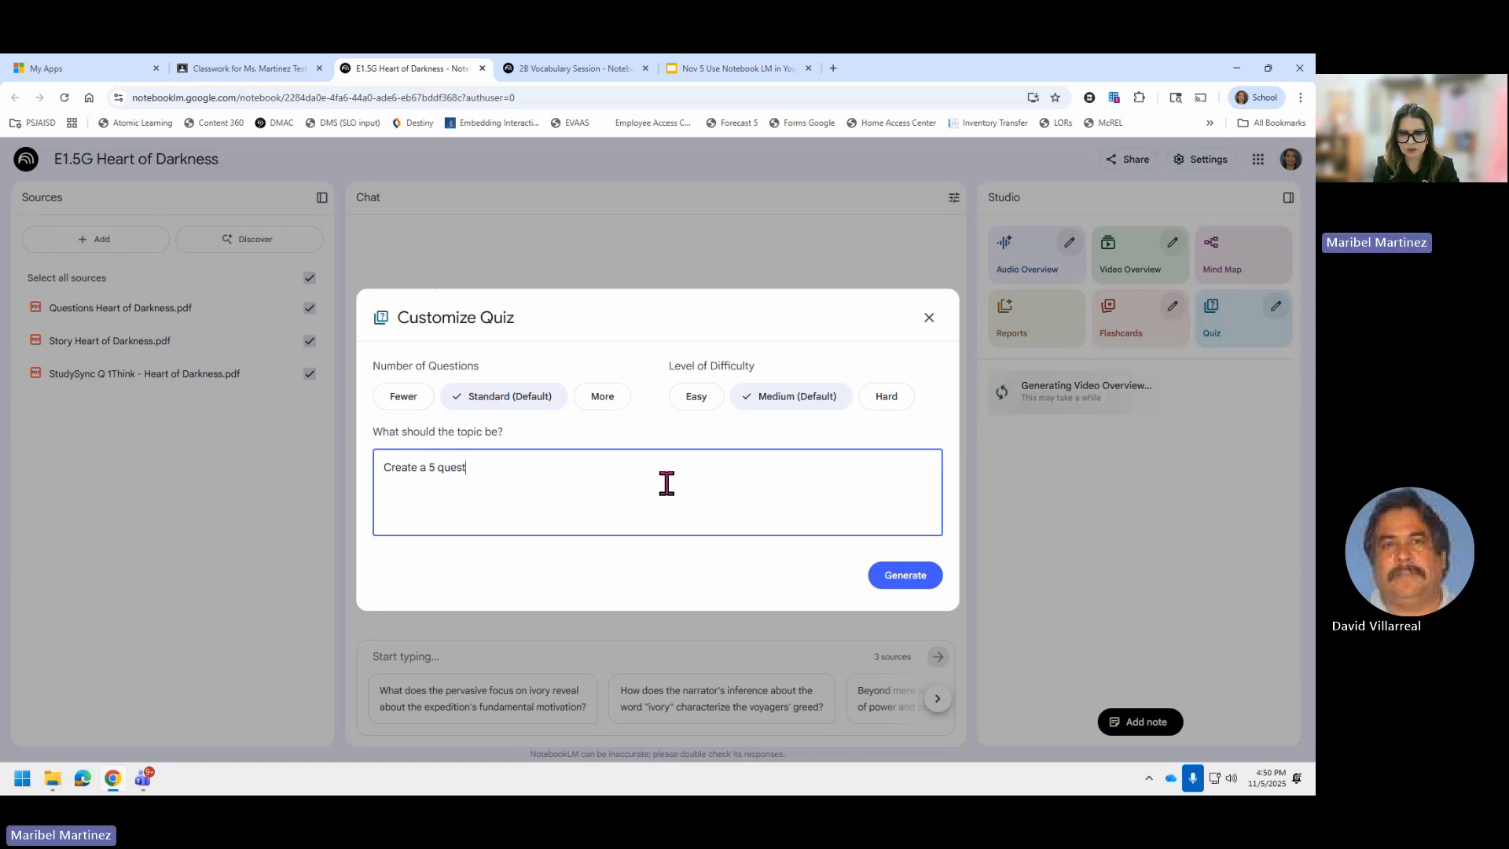
text(ion )
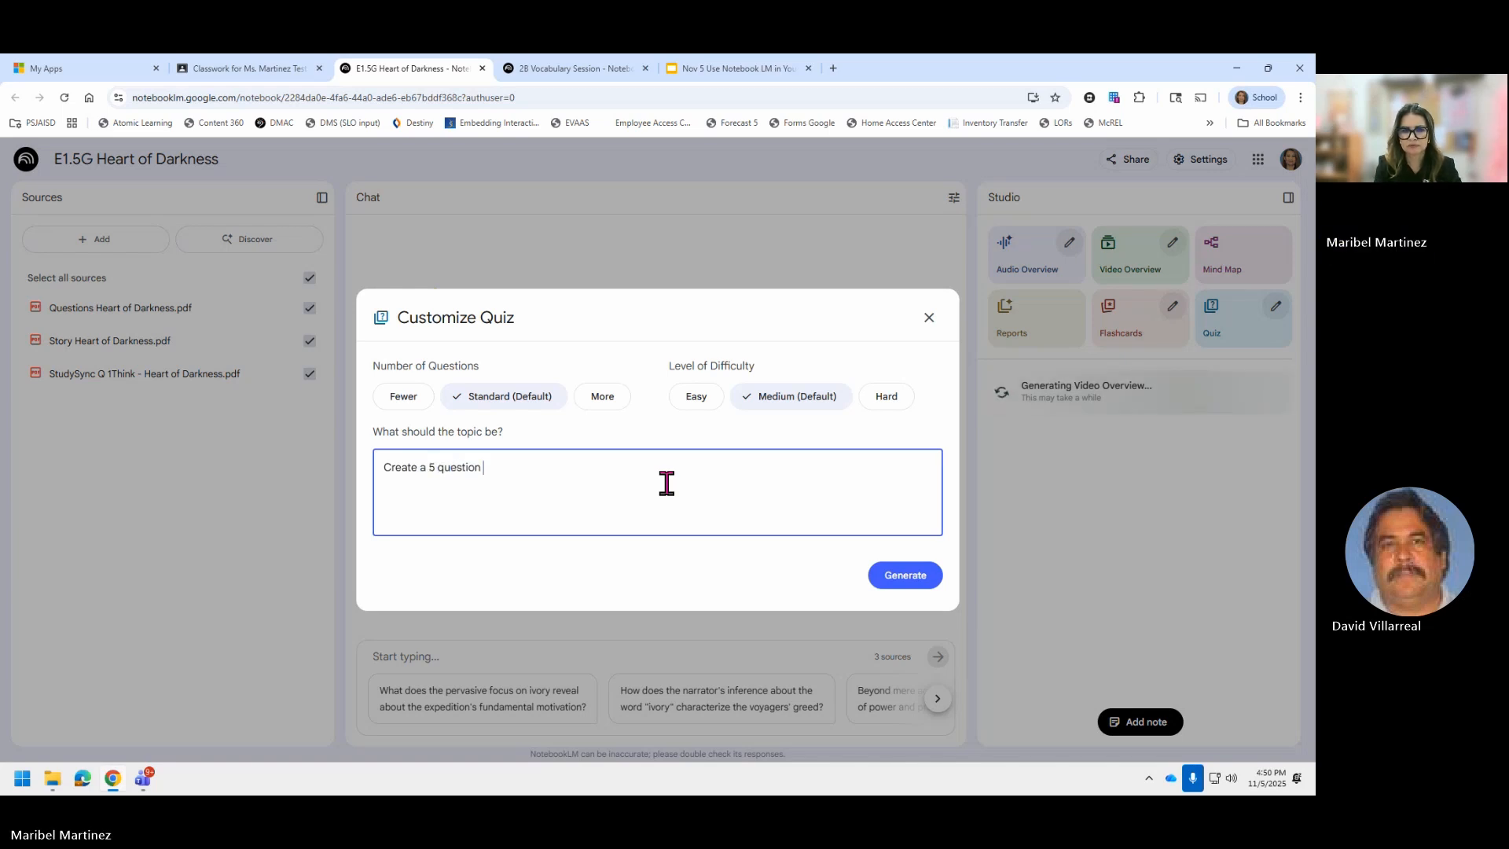
text(quiz whe)
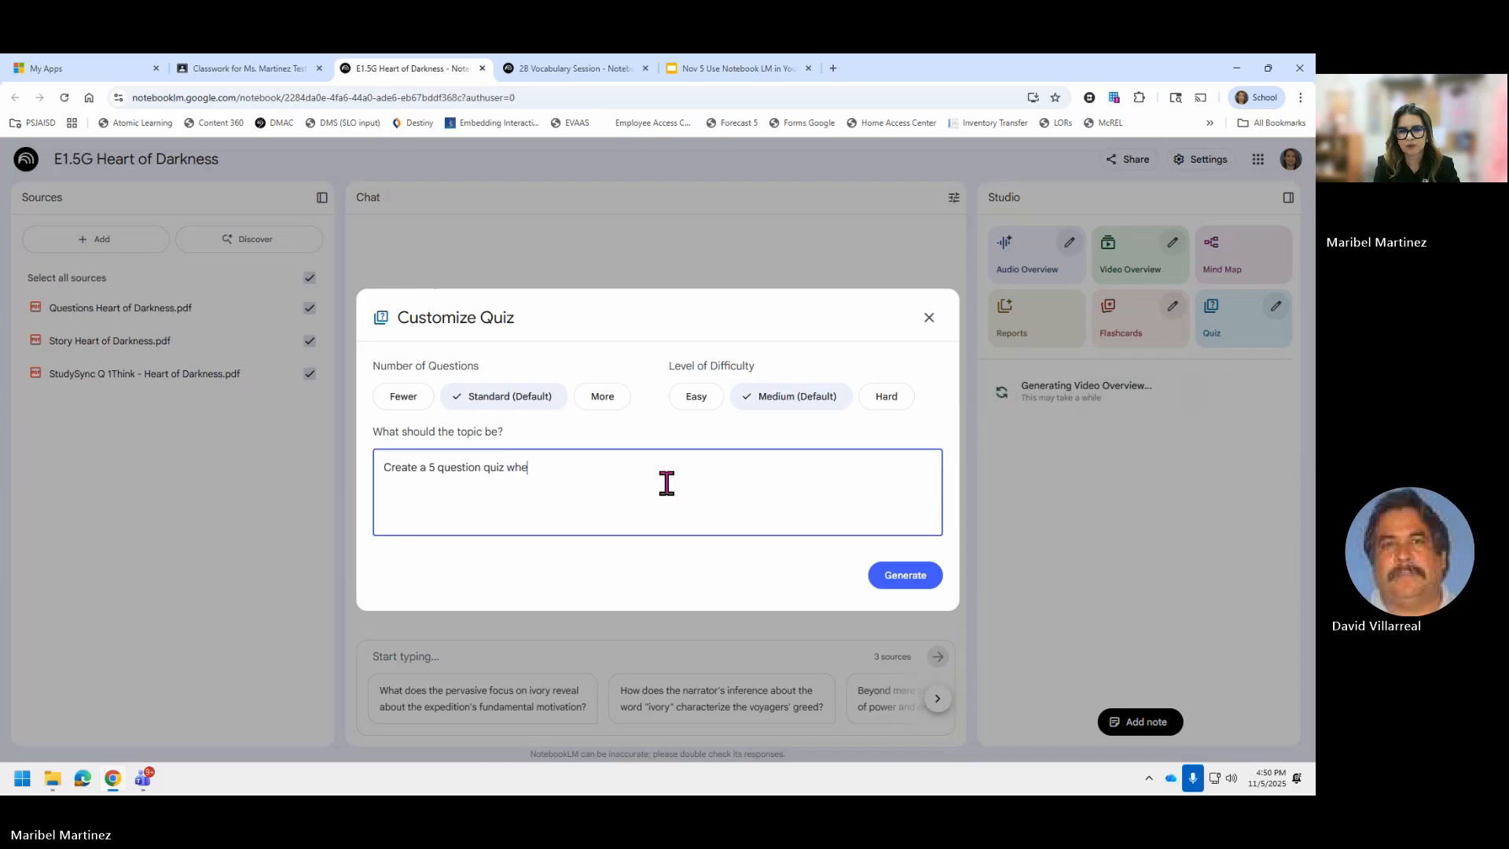
text(re the student hae)
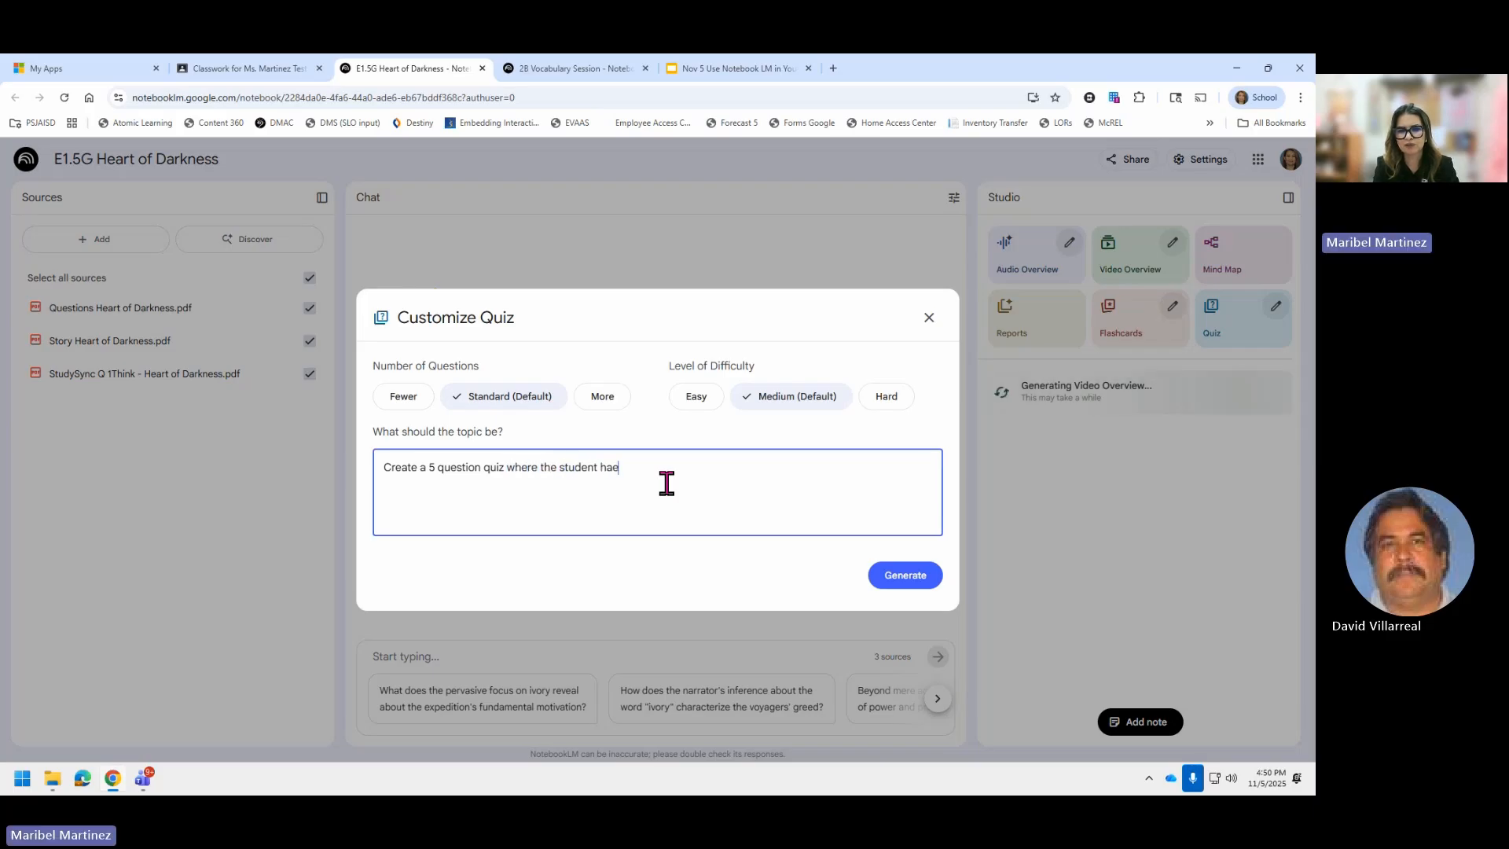
key(BackSpace)
text(ve)
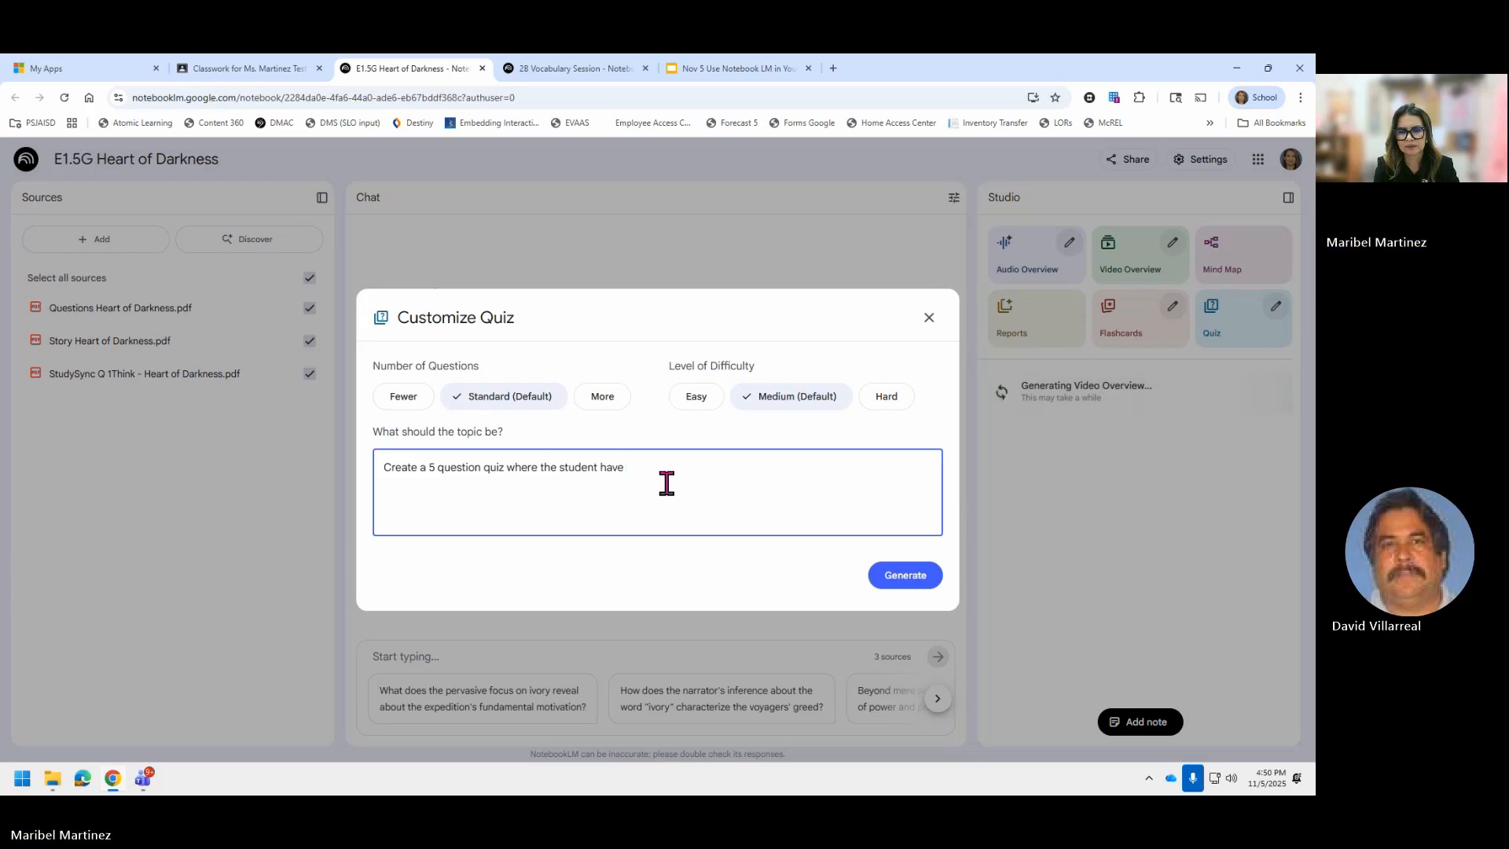
text( to find)
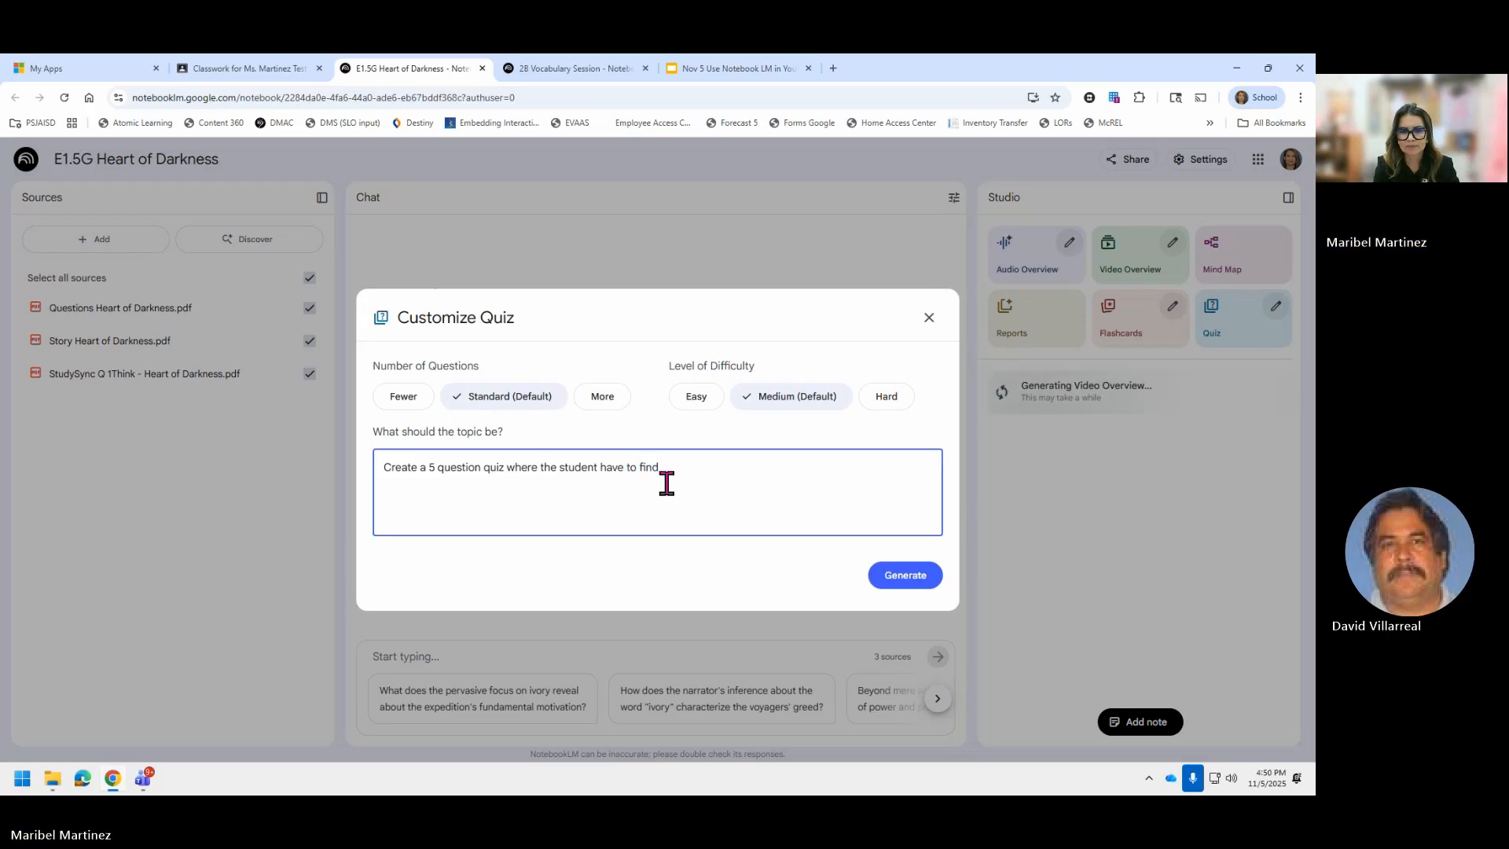
text( teaxtua)
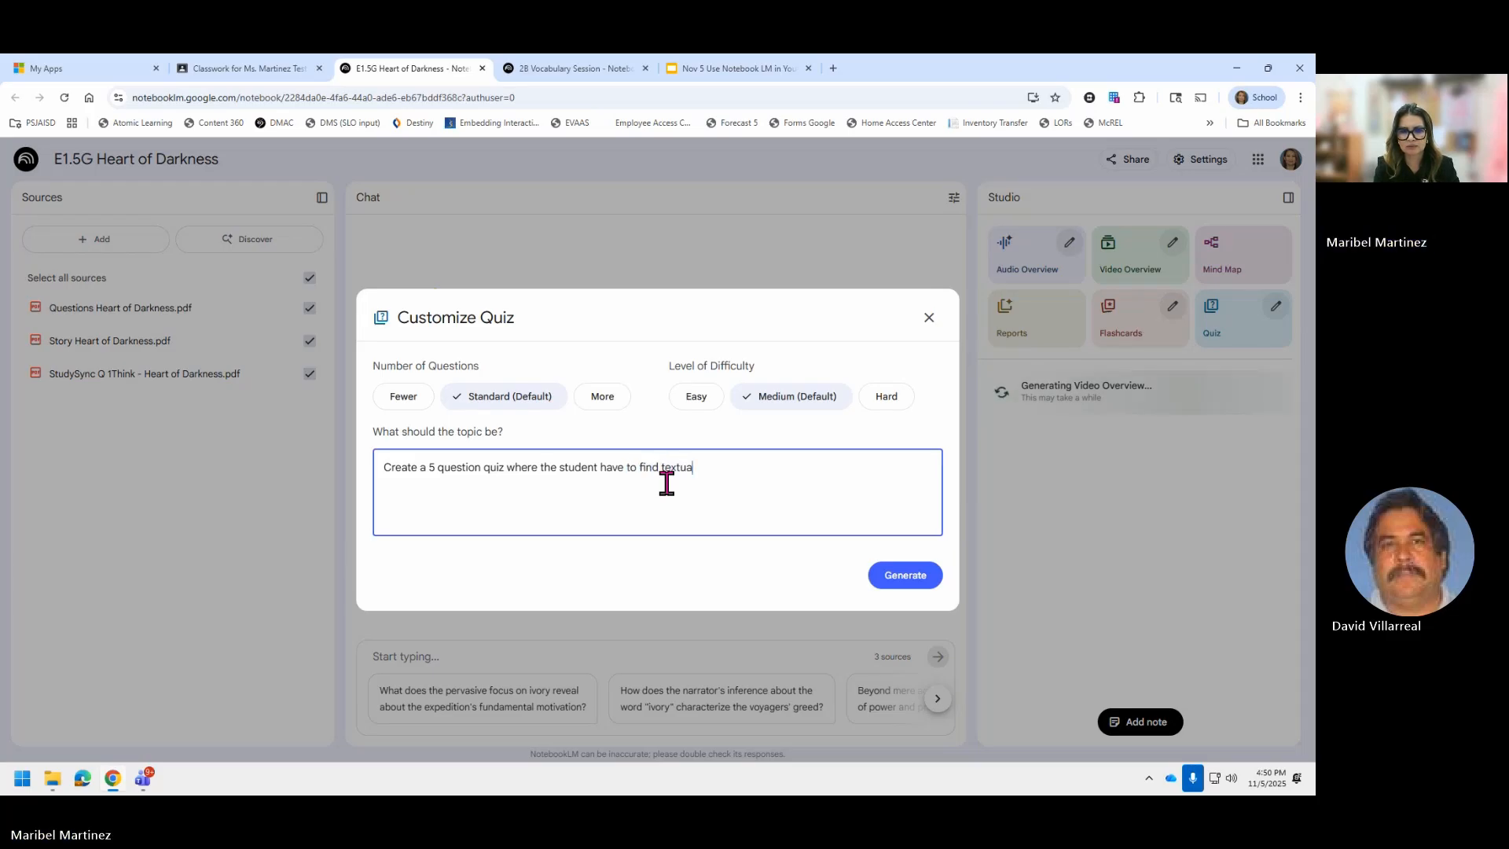
text(l evidenc)
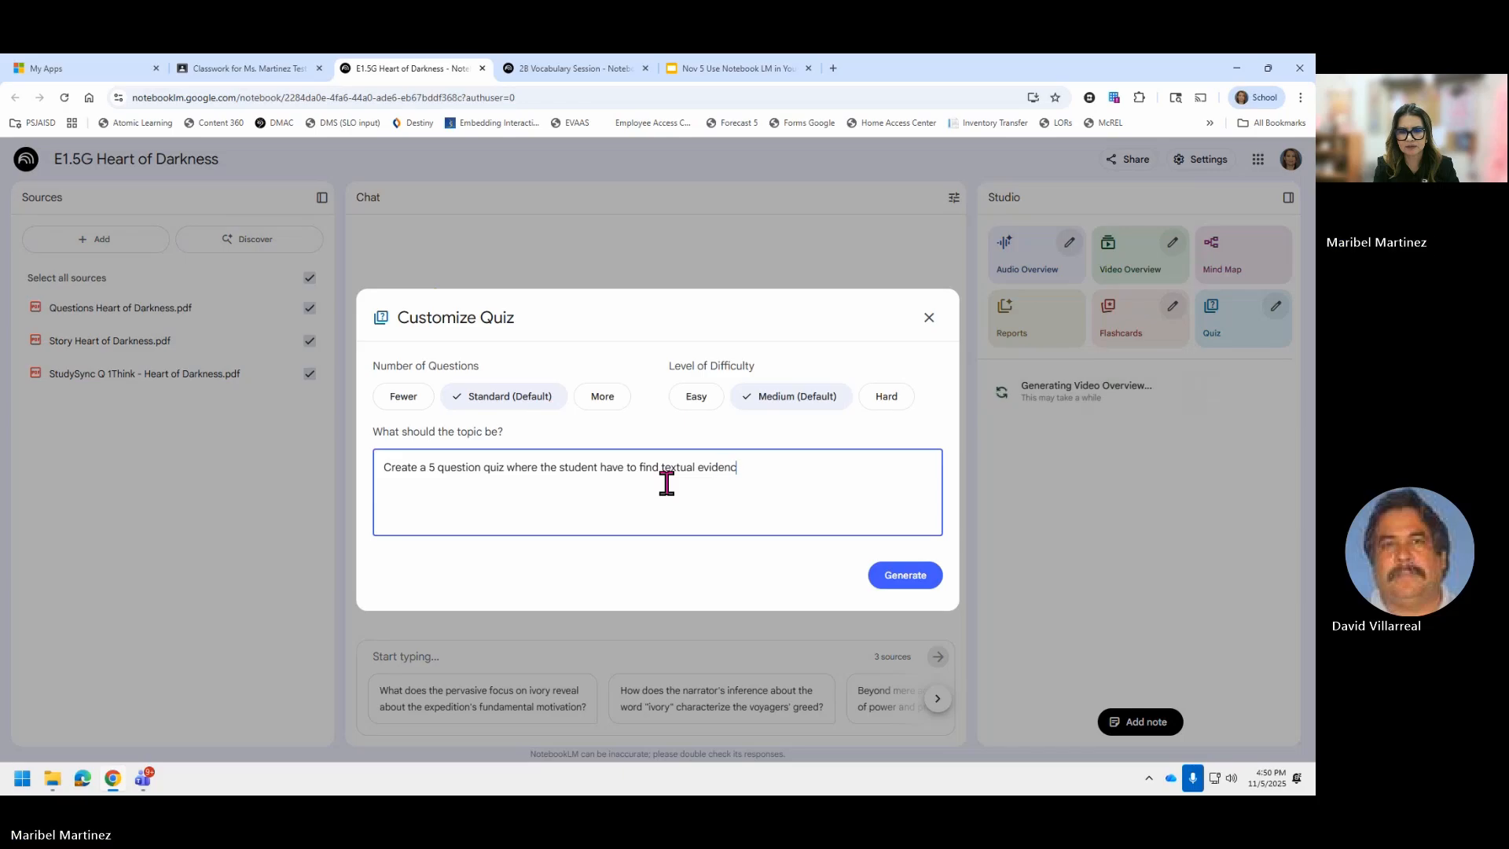
text(e for)
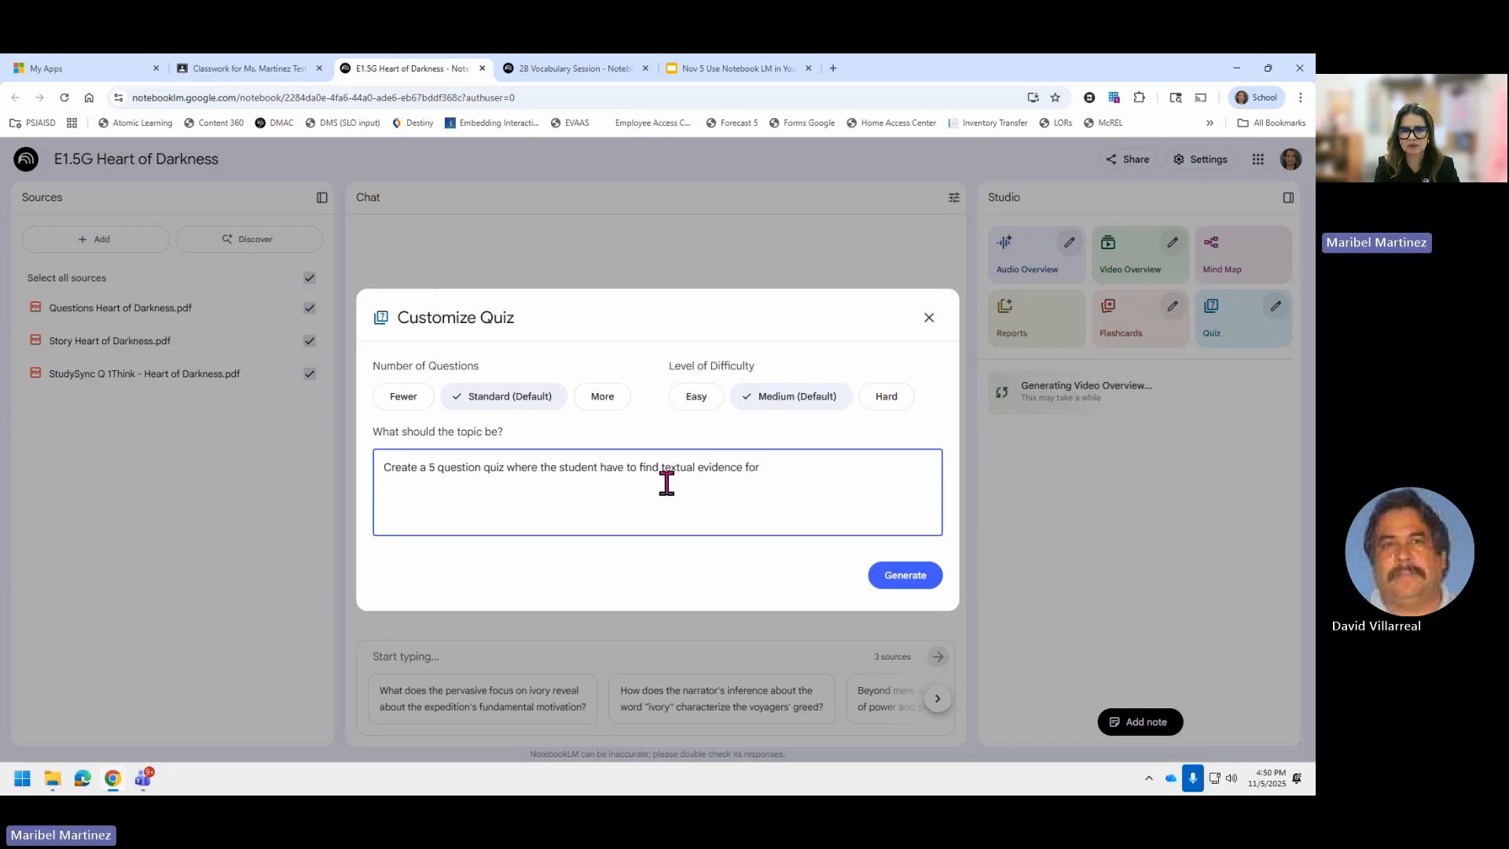
End the quiz topic prompt with "using the TEKS E1.5G" and generate the quiz with the default question count and difficulty.
key(BackSpace)
key(BackSpace)
key(BackSpace)
key(BackSpace)
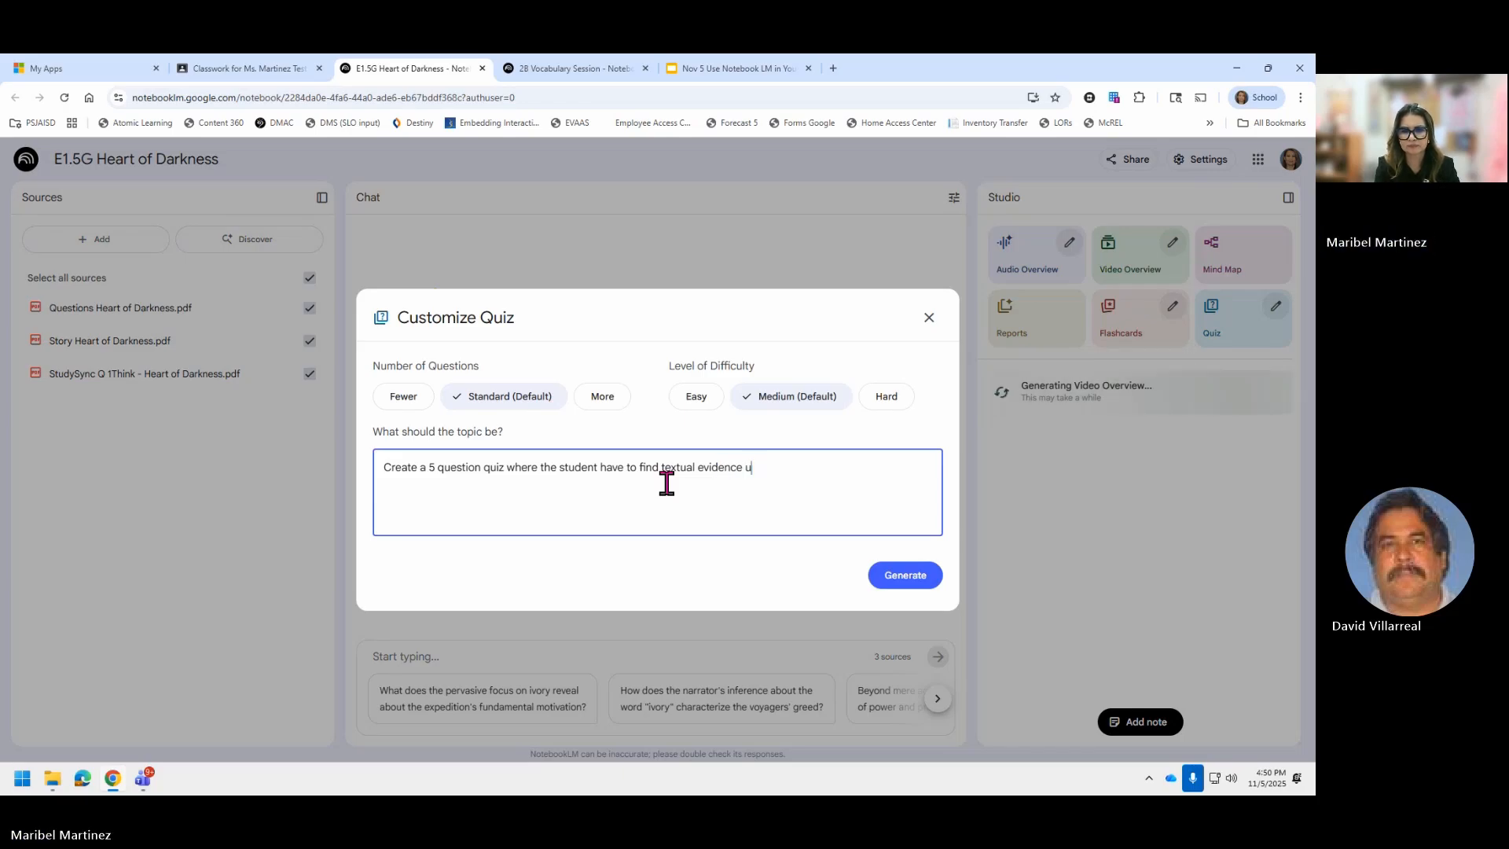
text(using the TE)
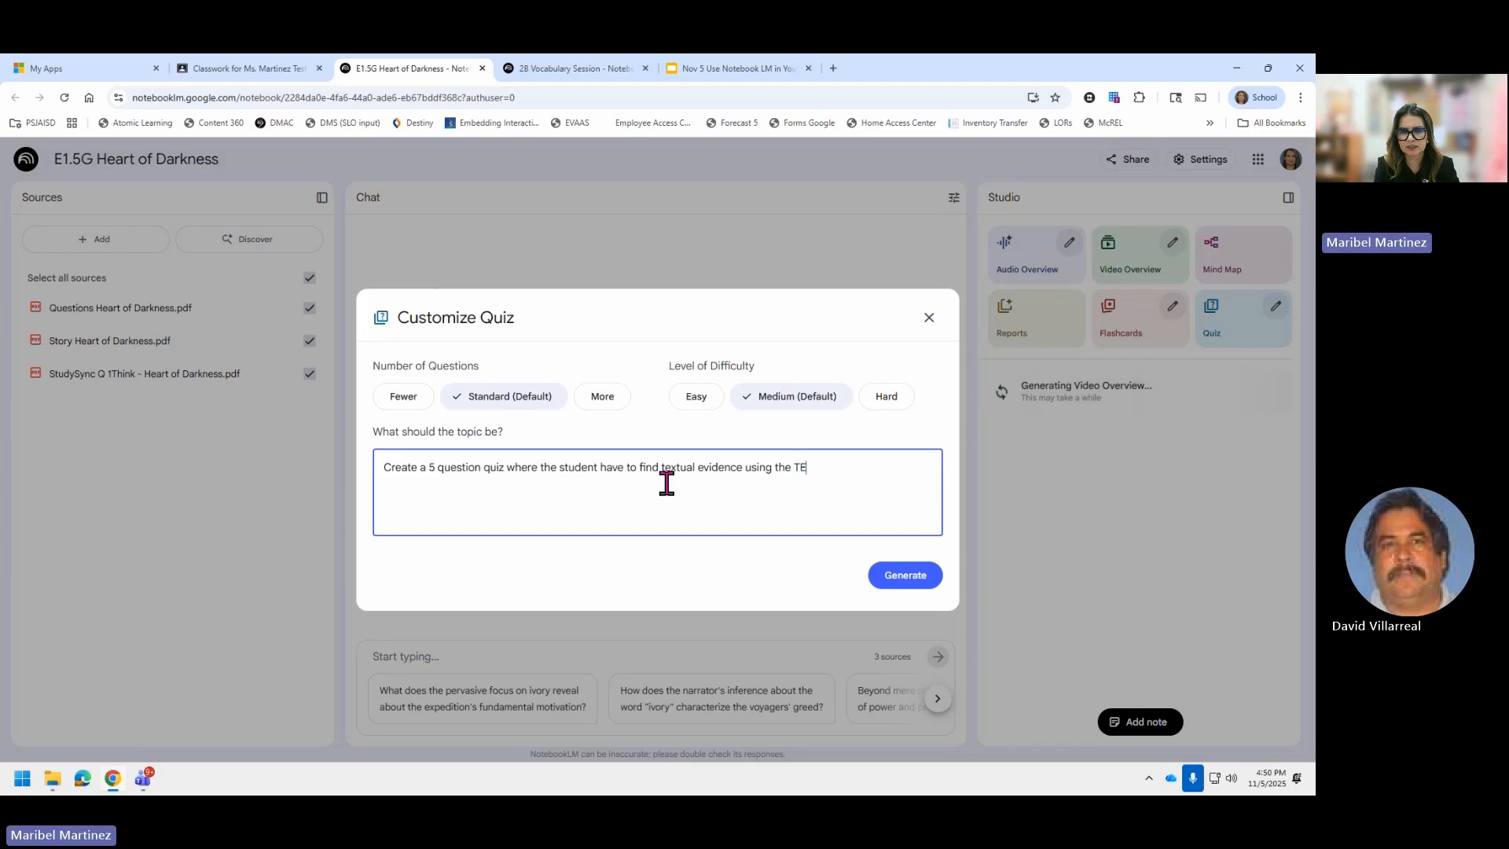
text(KS )
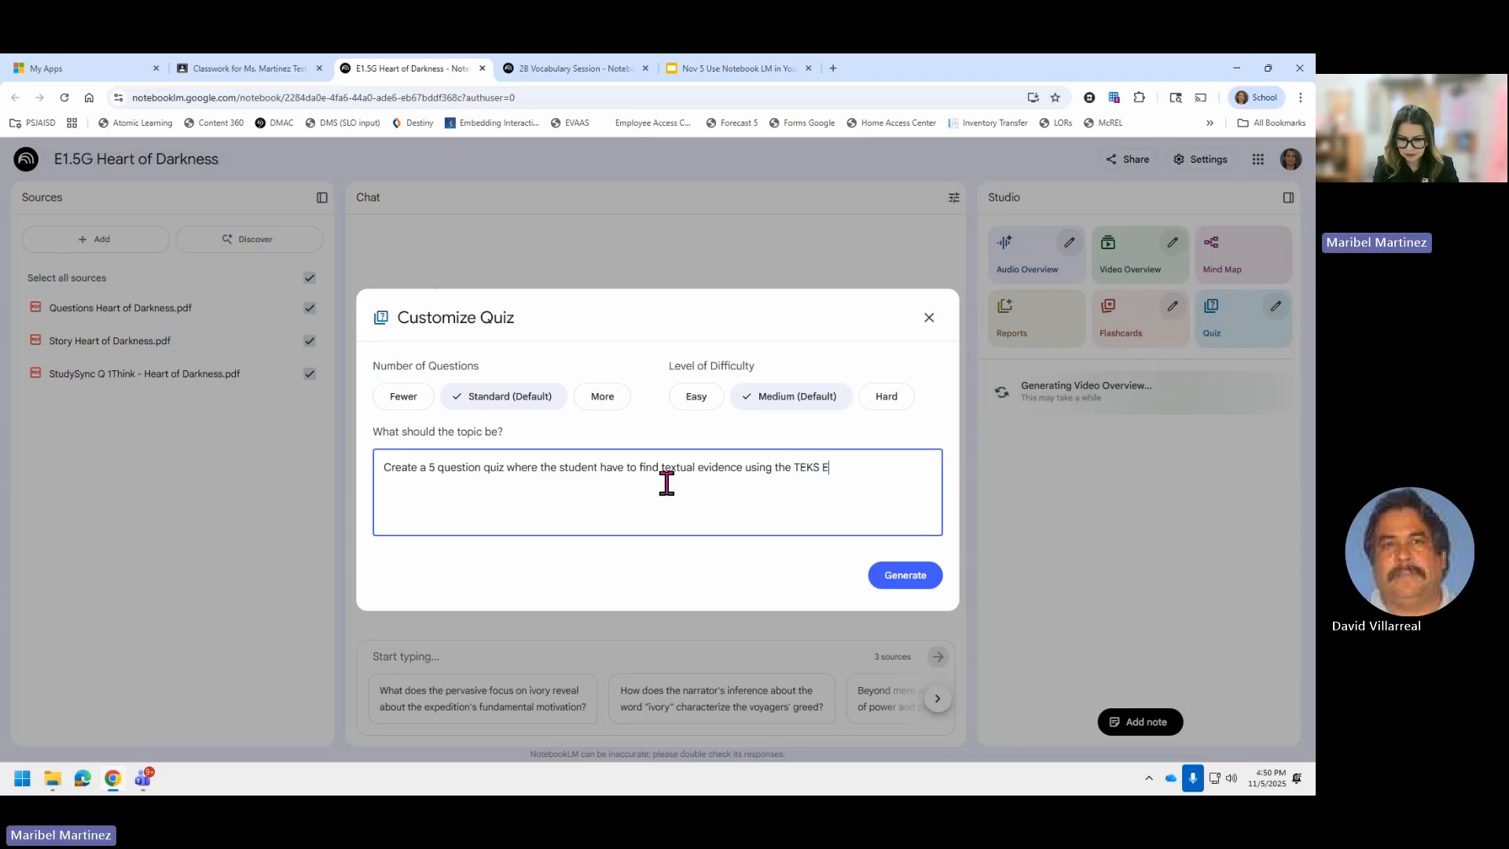
text(E1.5G)
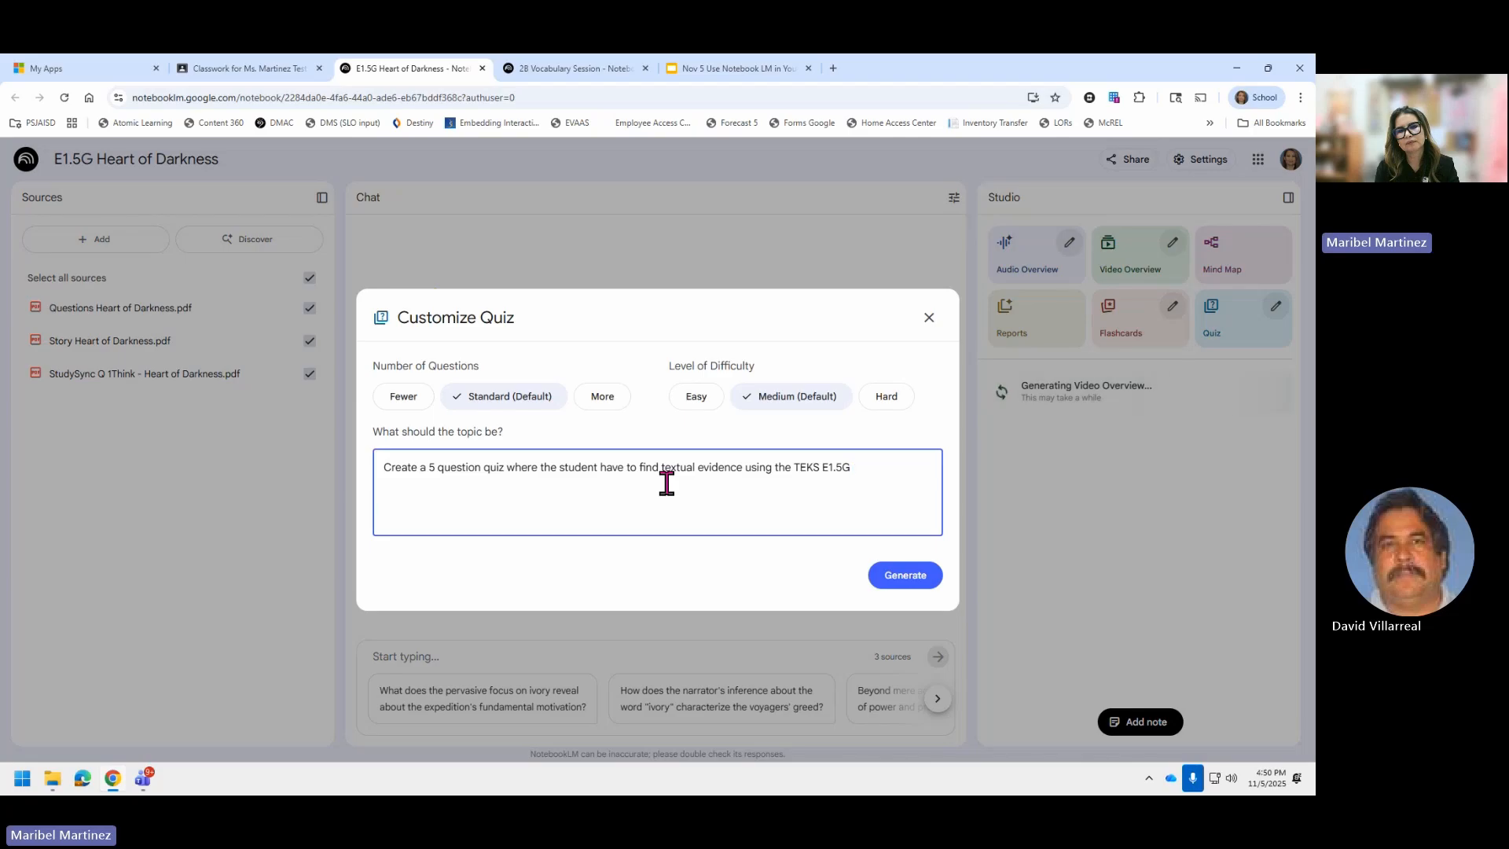
click(906, 575)
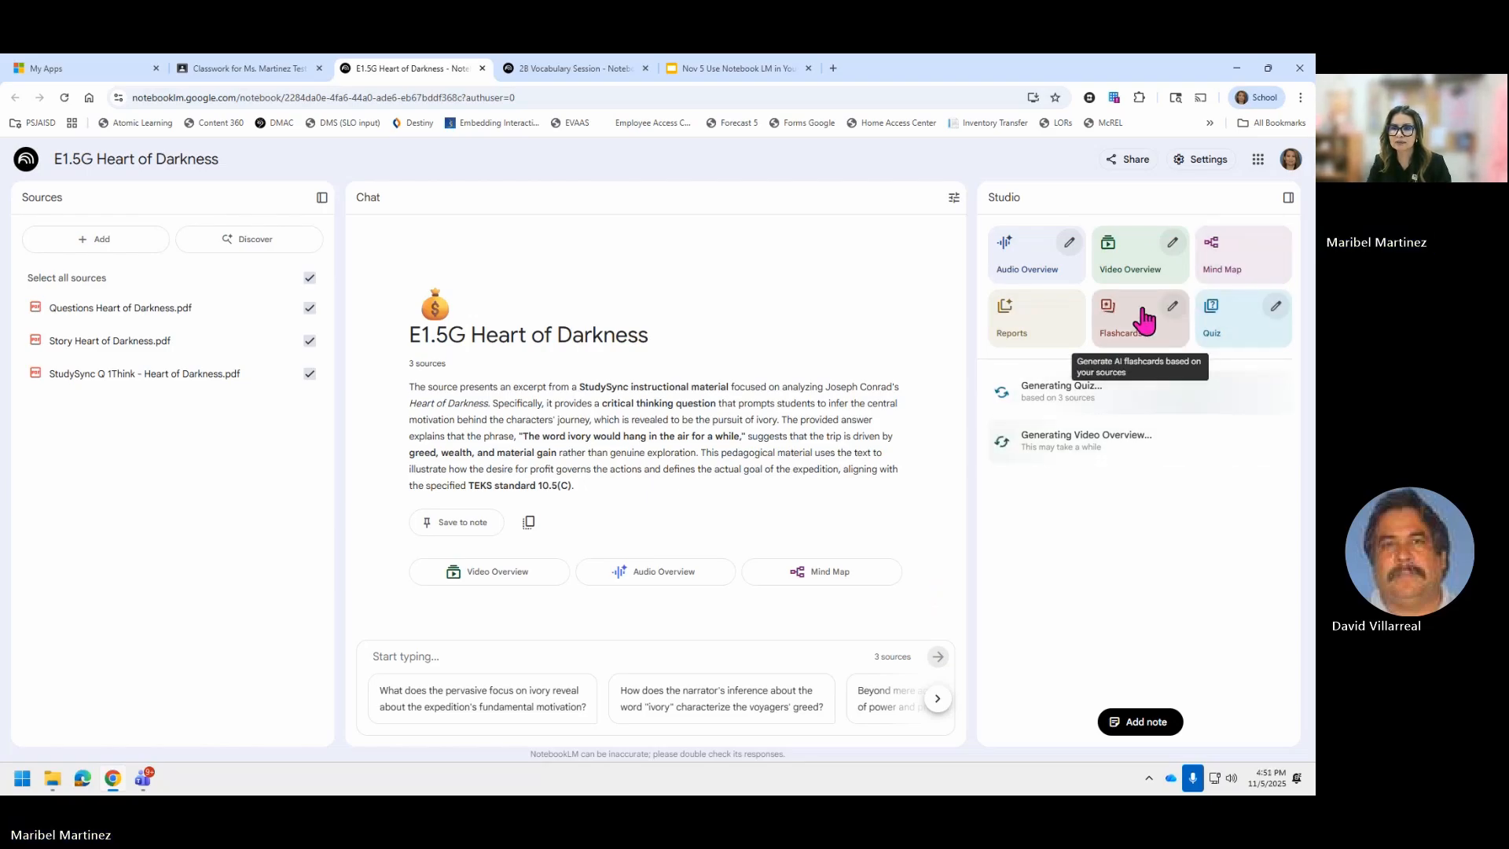
Add a new note to the notebook and title it "Essential Question".
click(1147, 723)
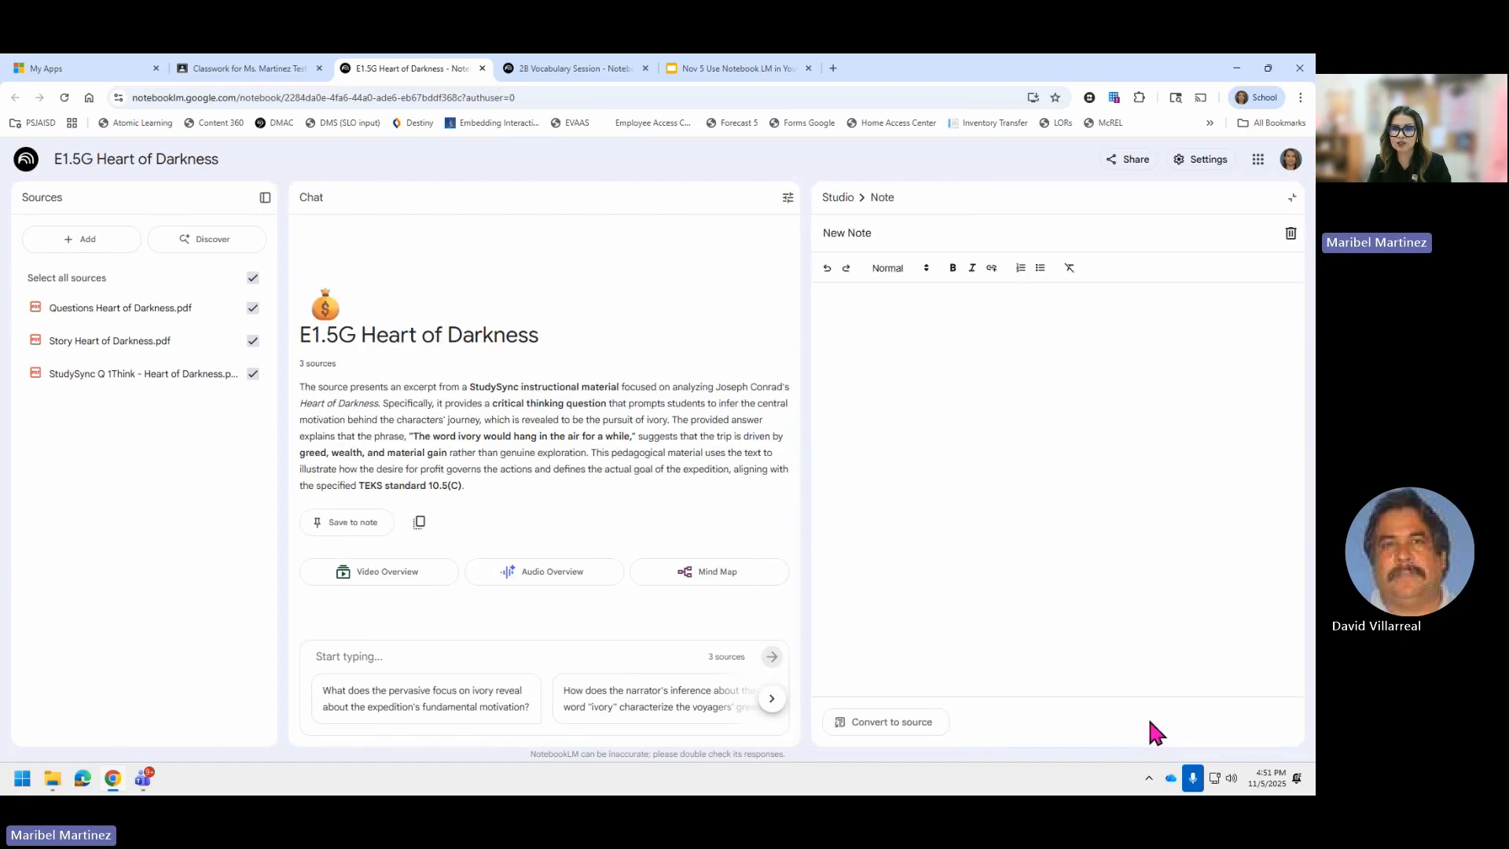
click(841, 234)
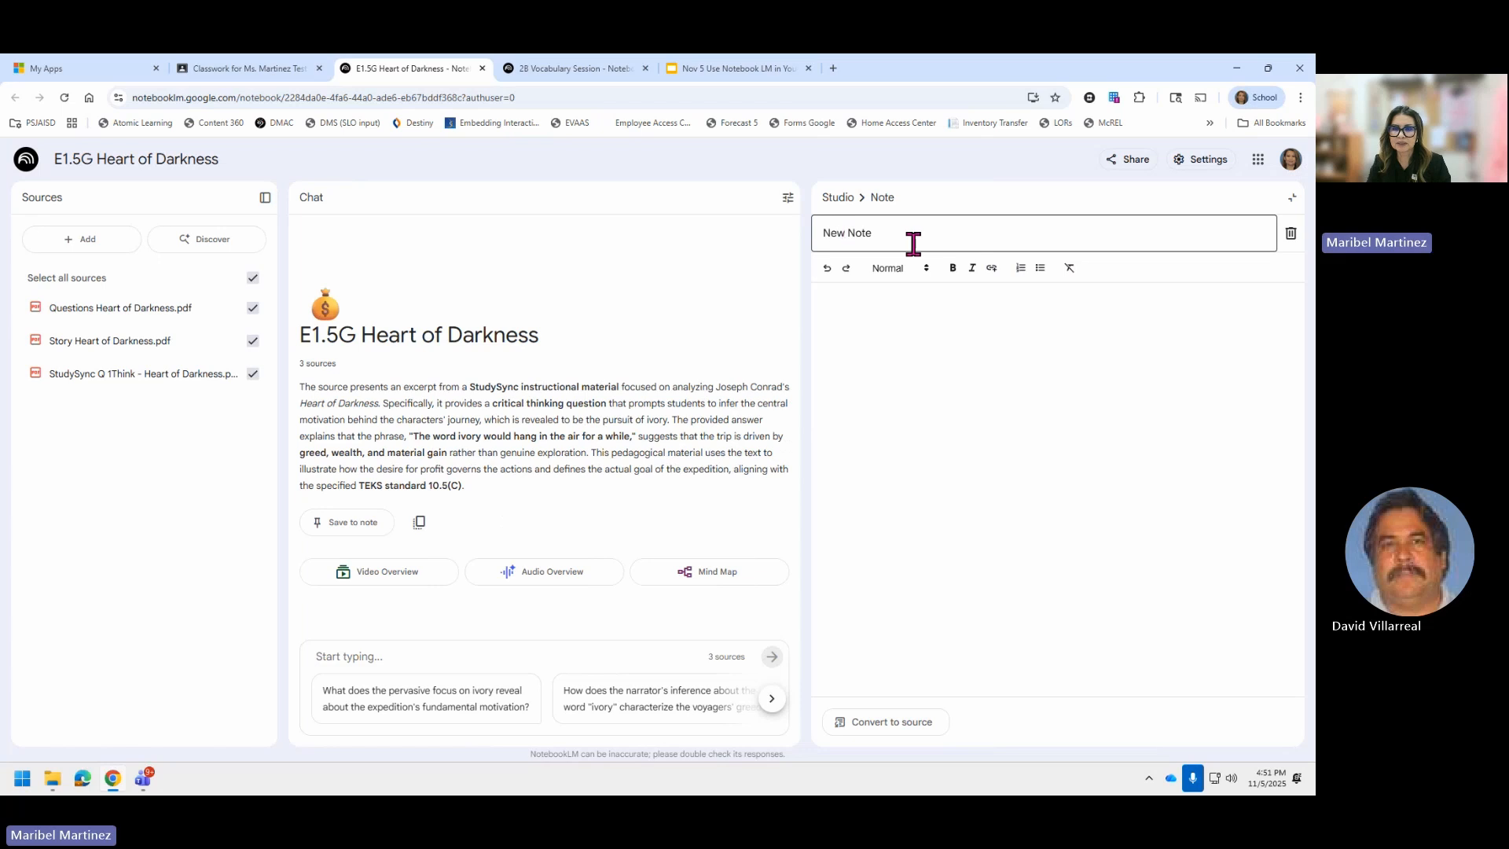
key(BackSpace)
key(BackSpace)
key(BackSpace)
key(BackSpace)
key(BackSpace)
key(BackSpace)
key(BackSpace)
key(BackSpace)
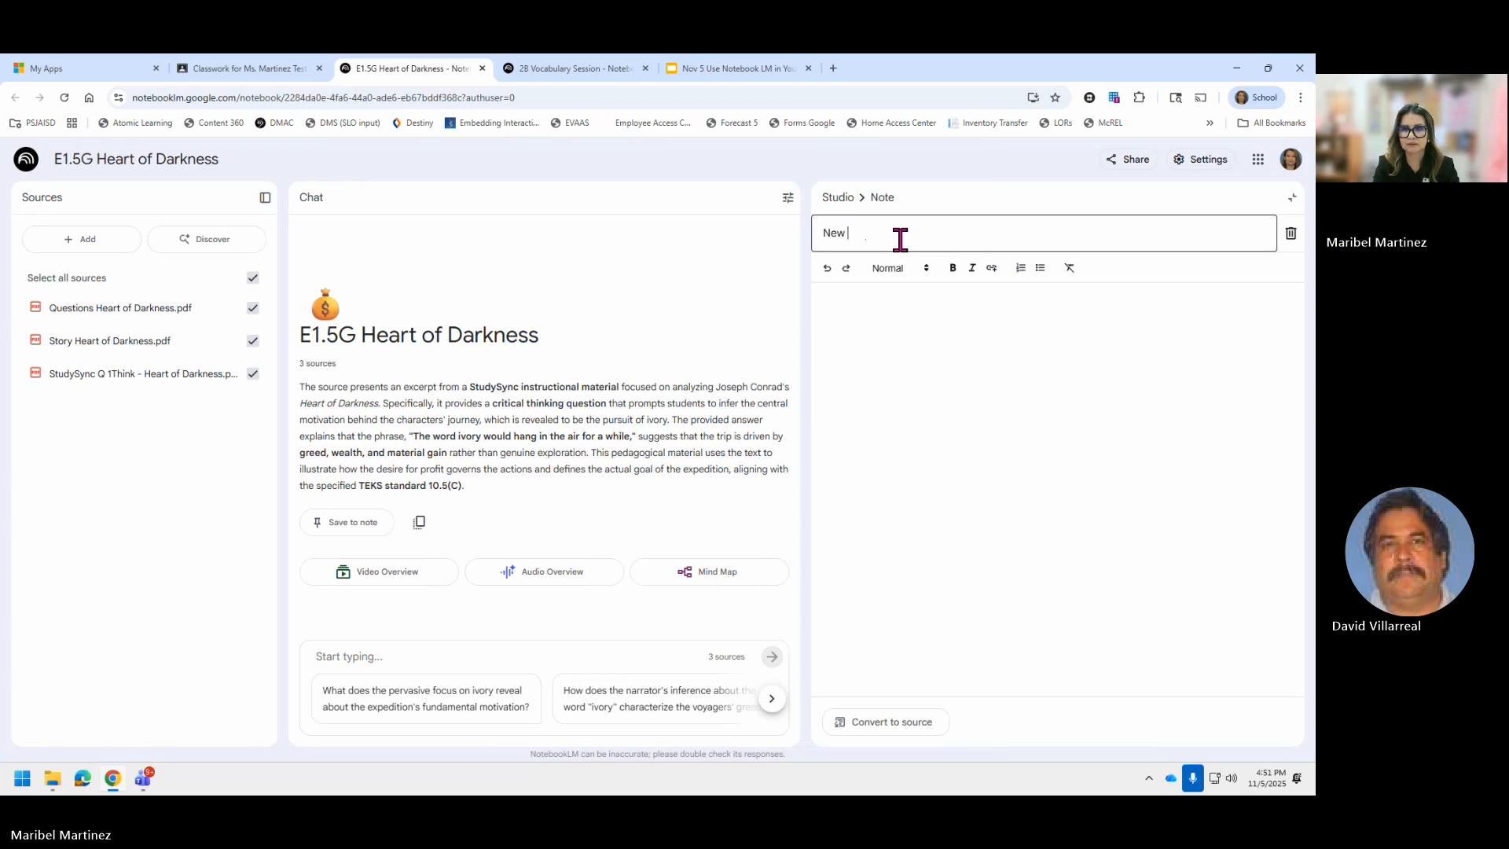
text(jE)
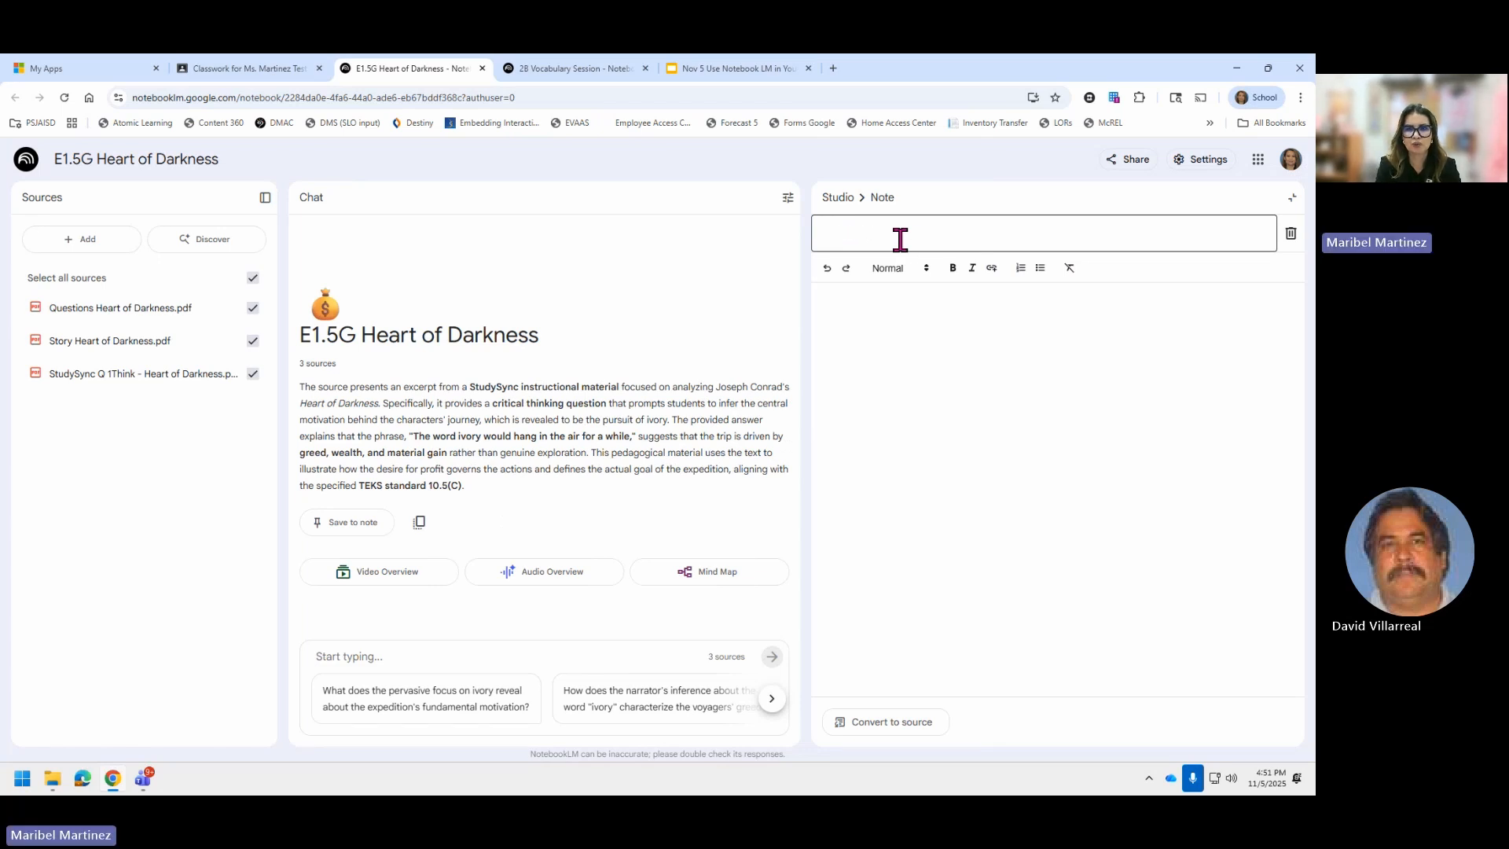
text(ssential)
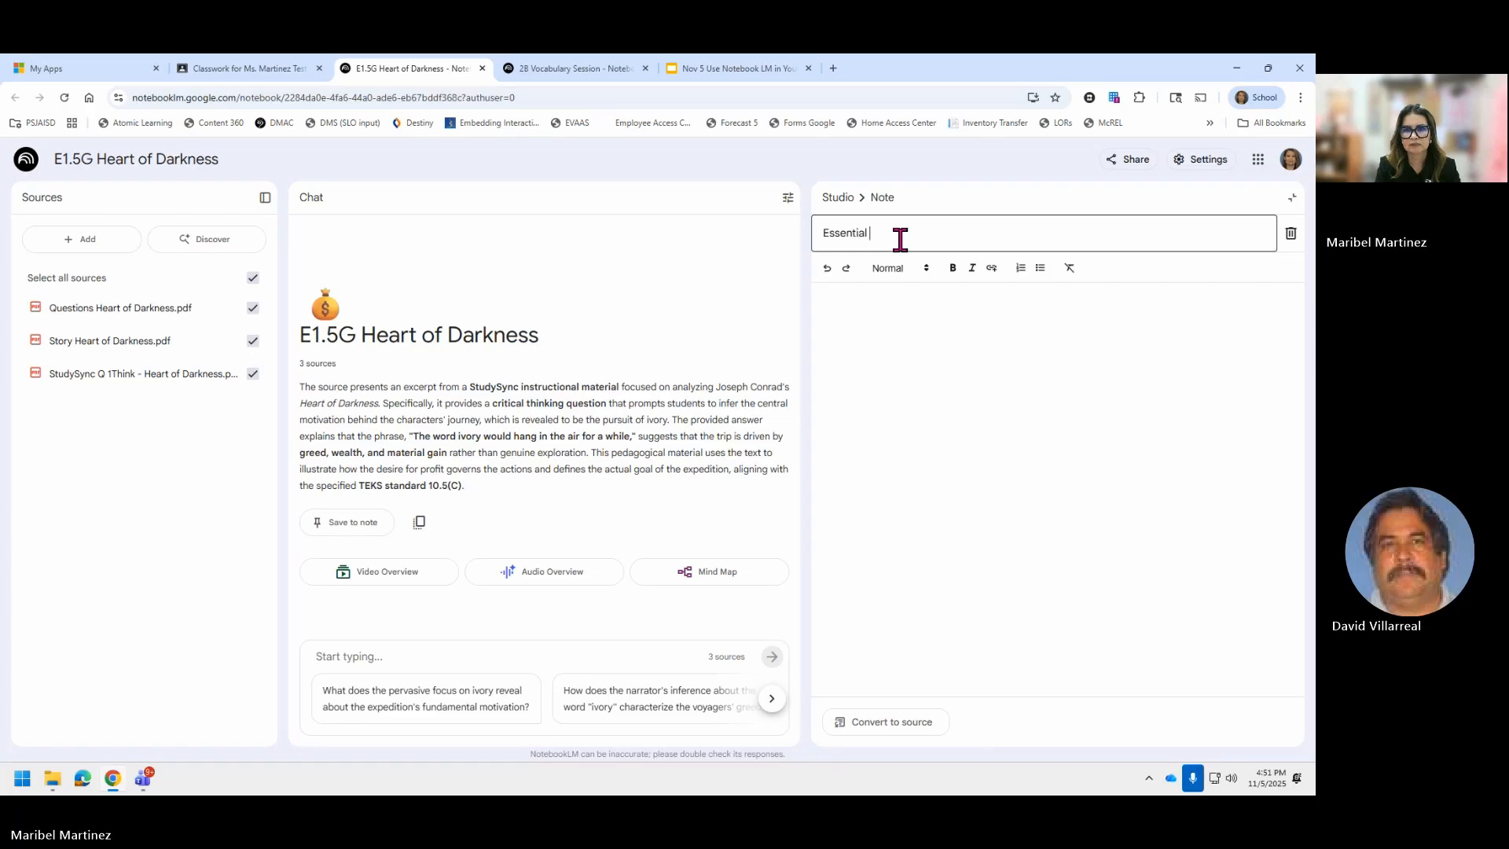
text( Questions)
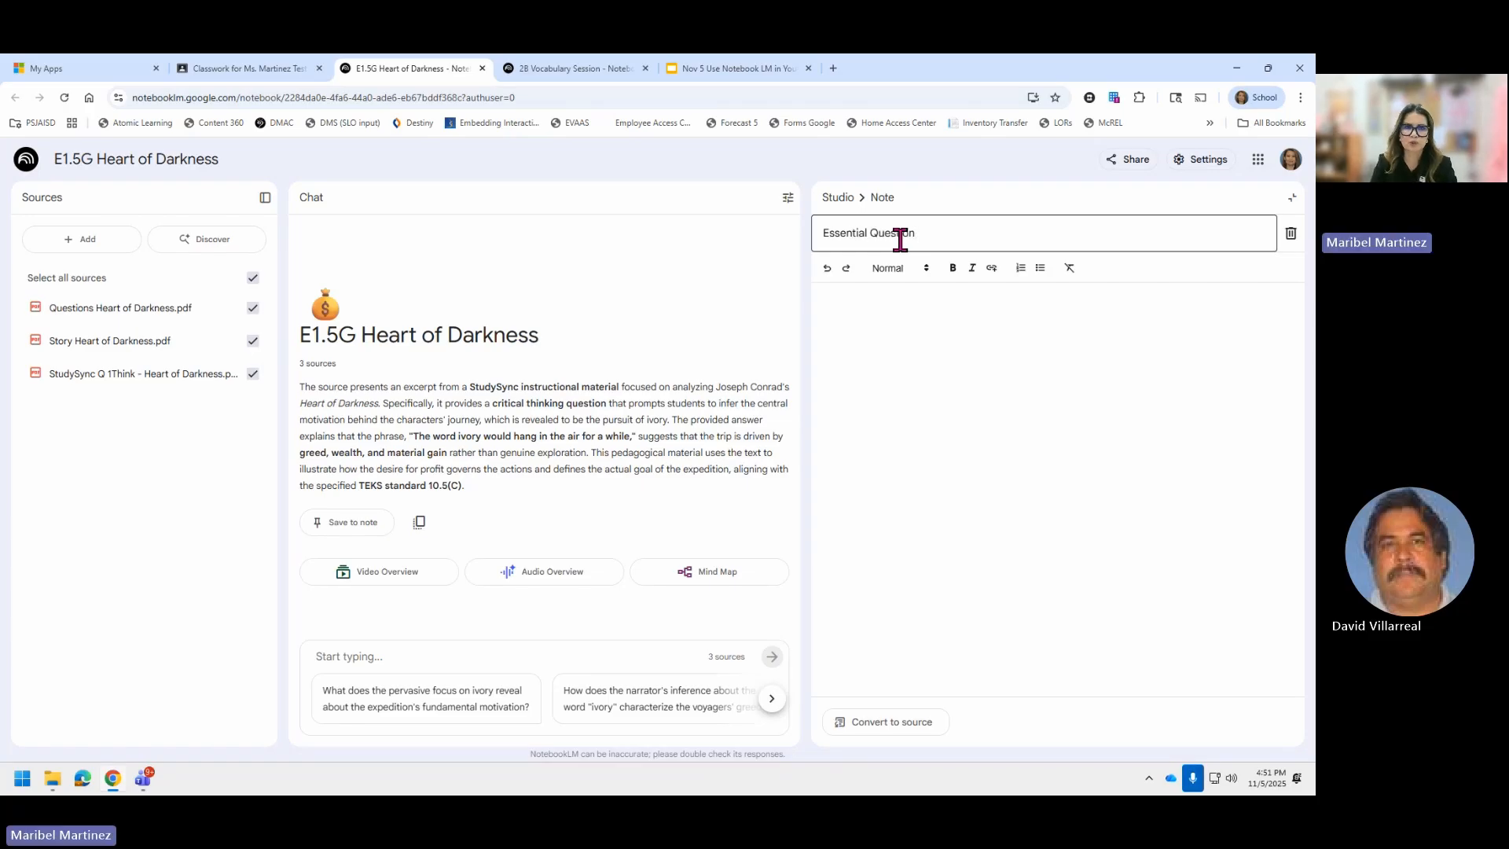
key(BackSpace)
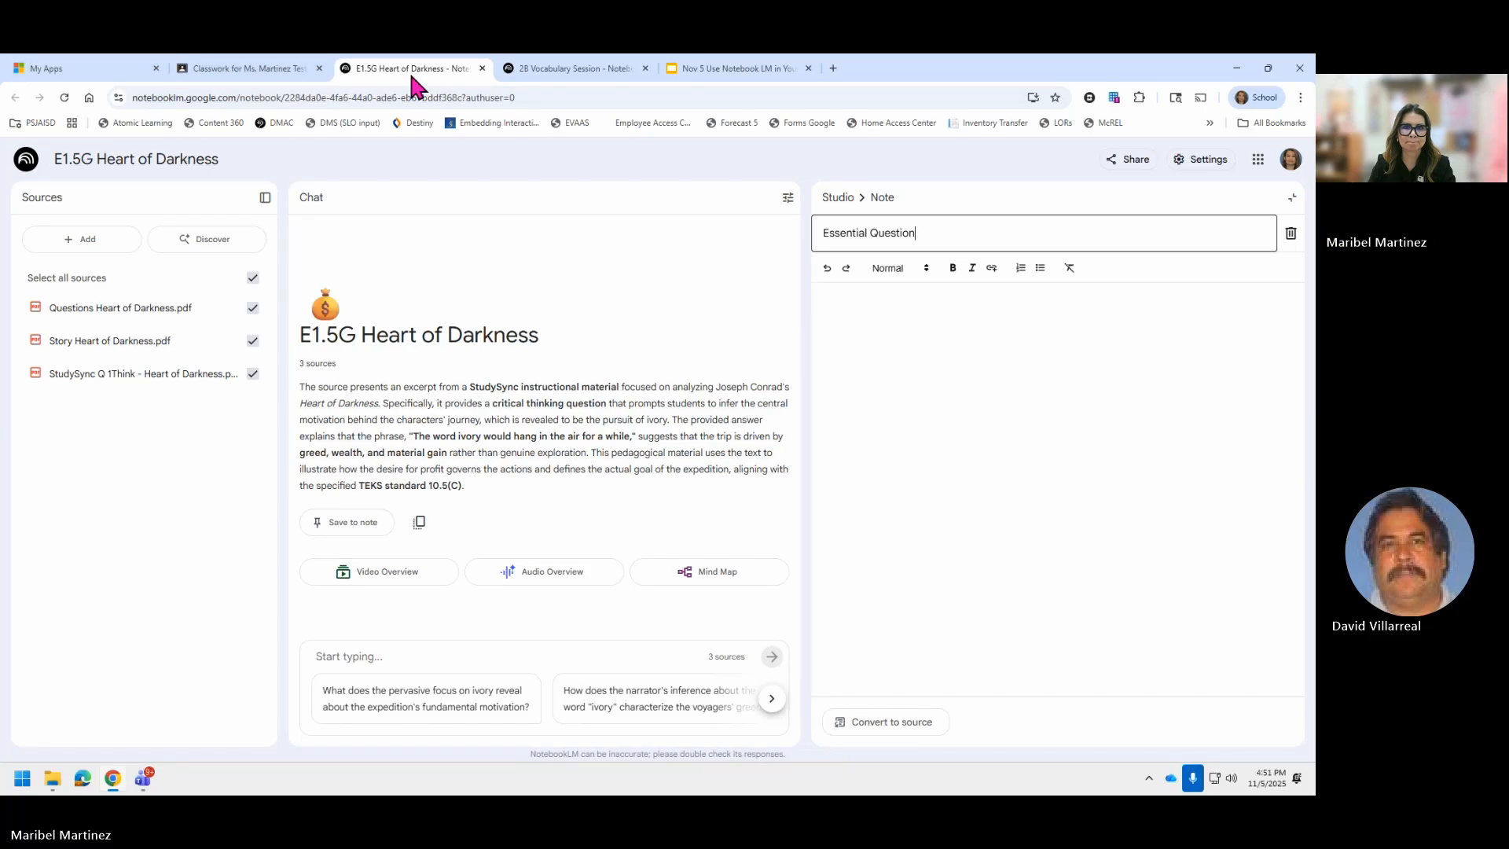
Switch to the Google Slides presentation, read the guiding questions on the Heart of Darkness lesson plan slide, and return to the notebook.
click(701, 69)
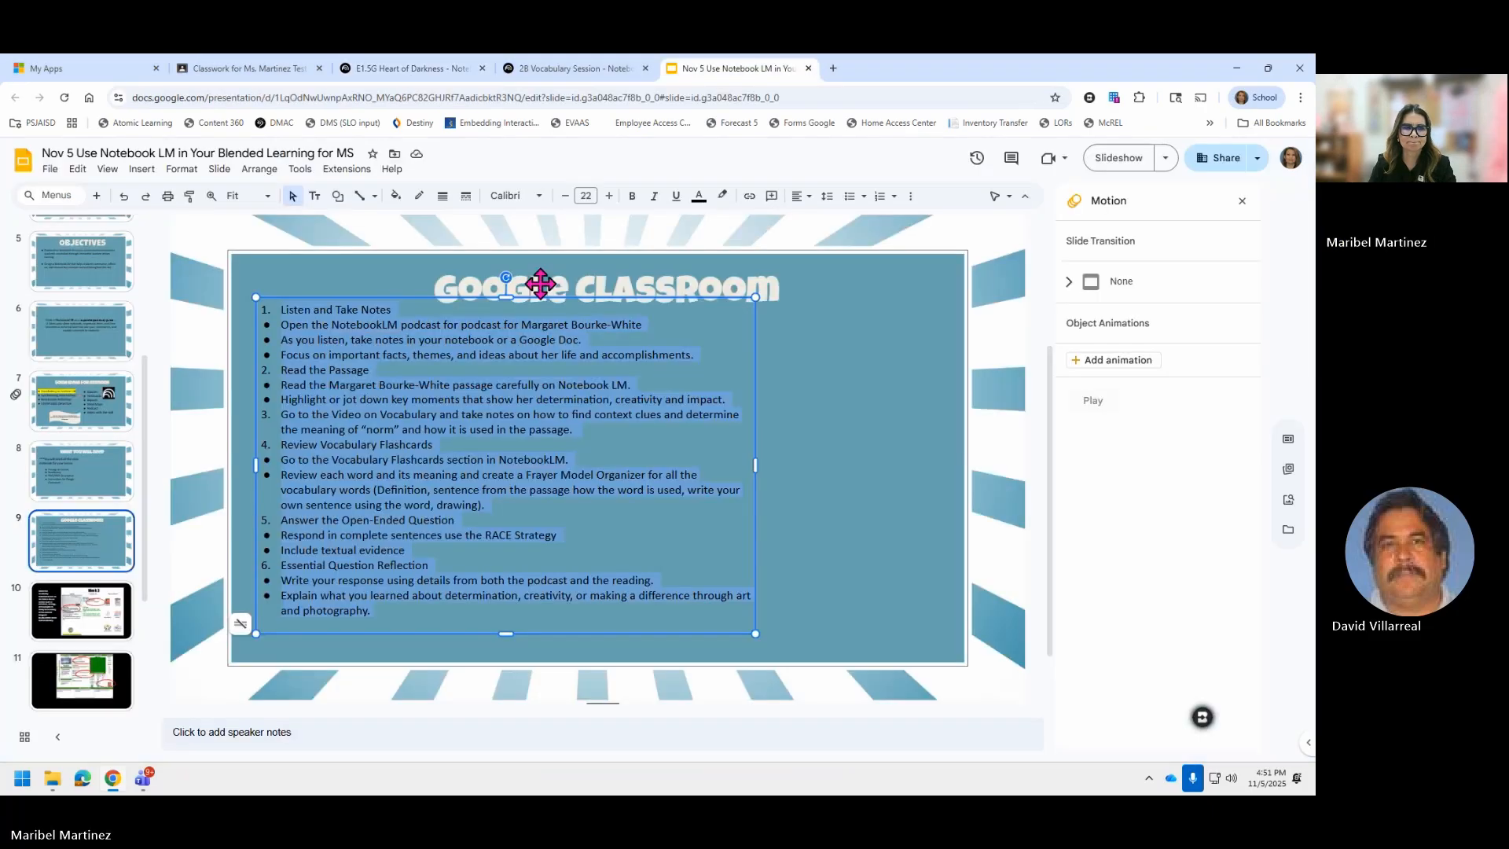
scroll(100, 644, down, 2)
click(100, 644)
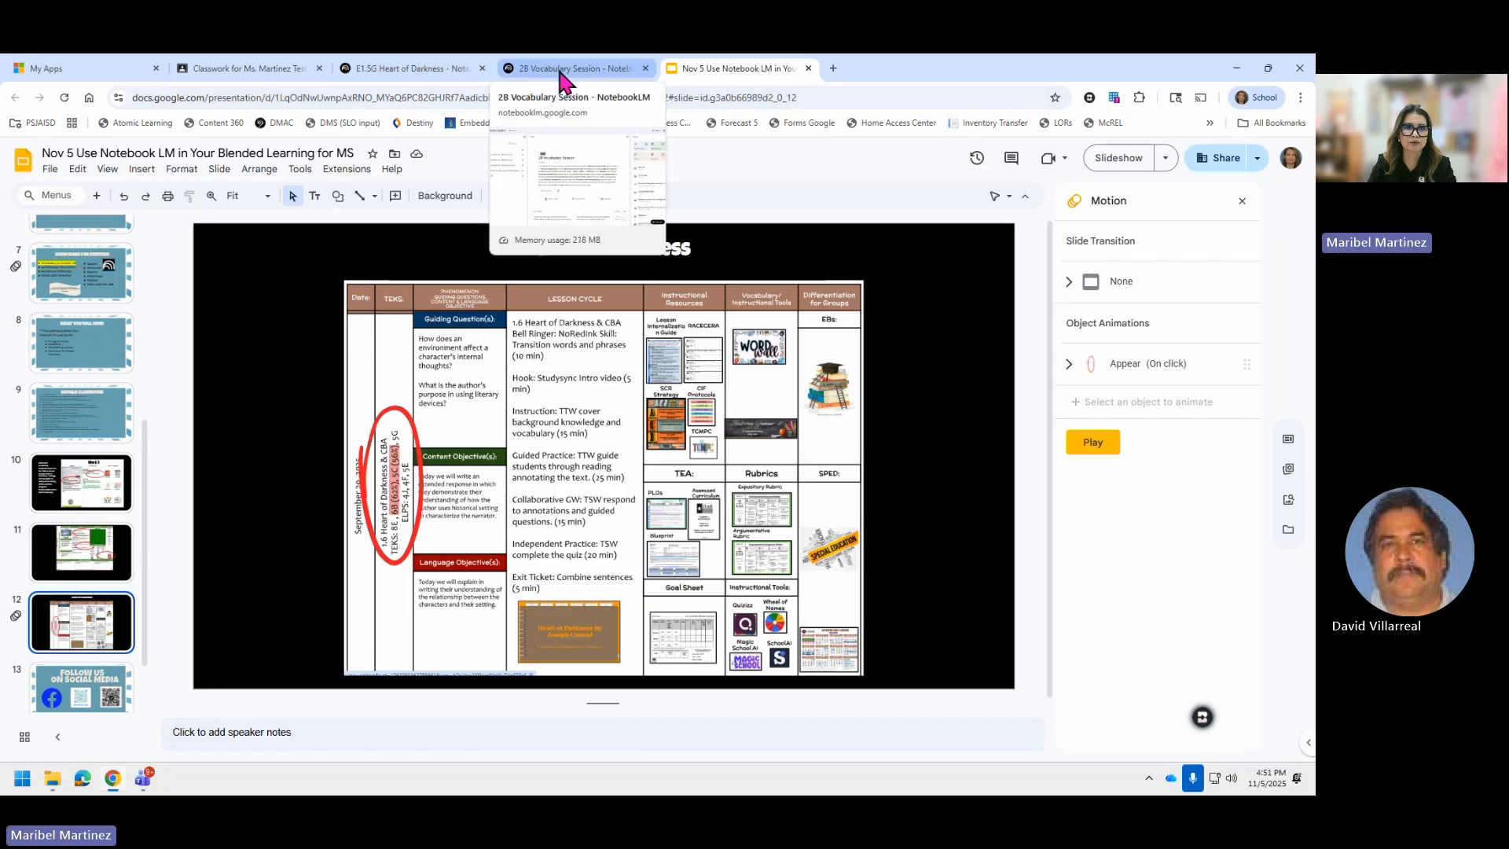
click(414, 70)
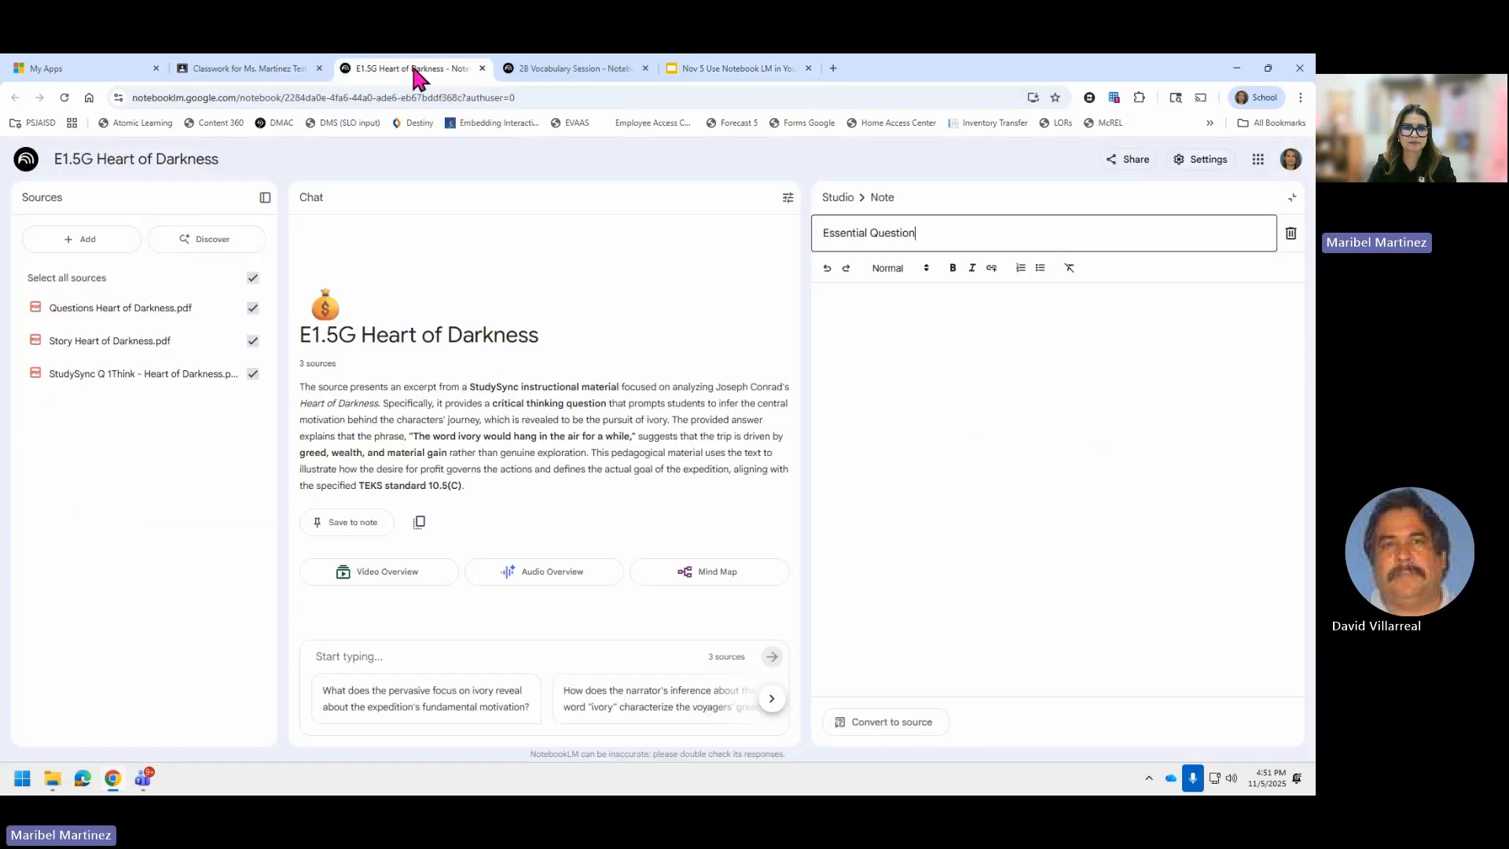
Write "How does an environment affect a character's internal thoughts?" in the Essential Question note and close the note.
click(886, 310)
text(How)
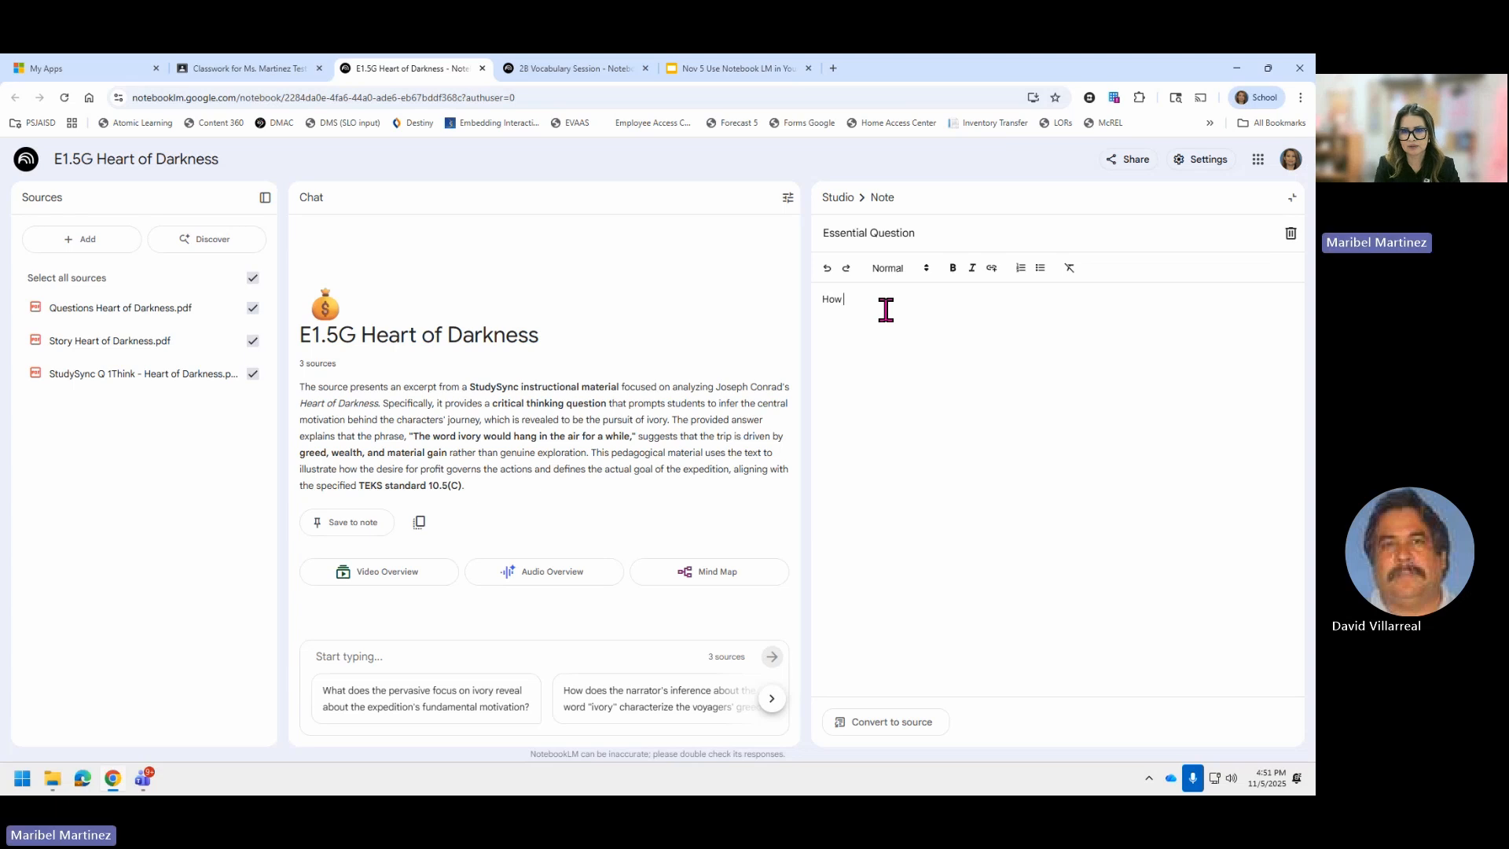
text( does)
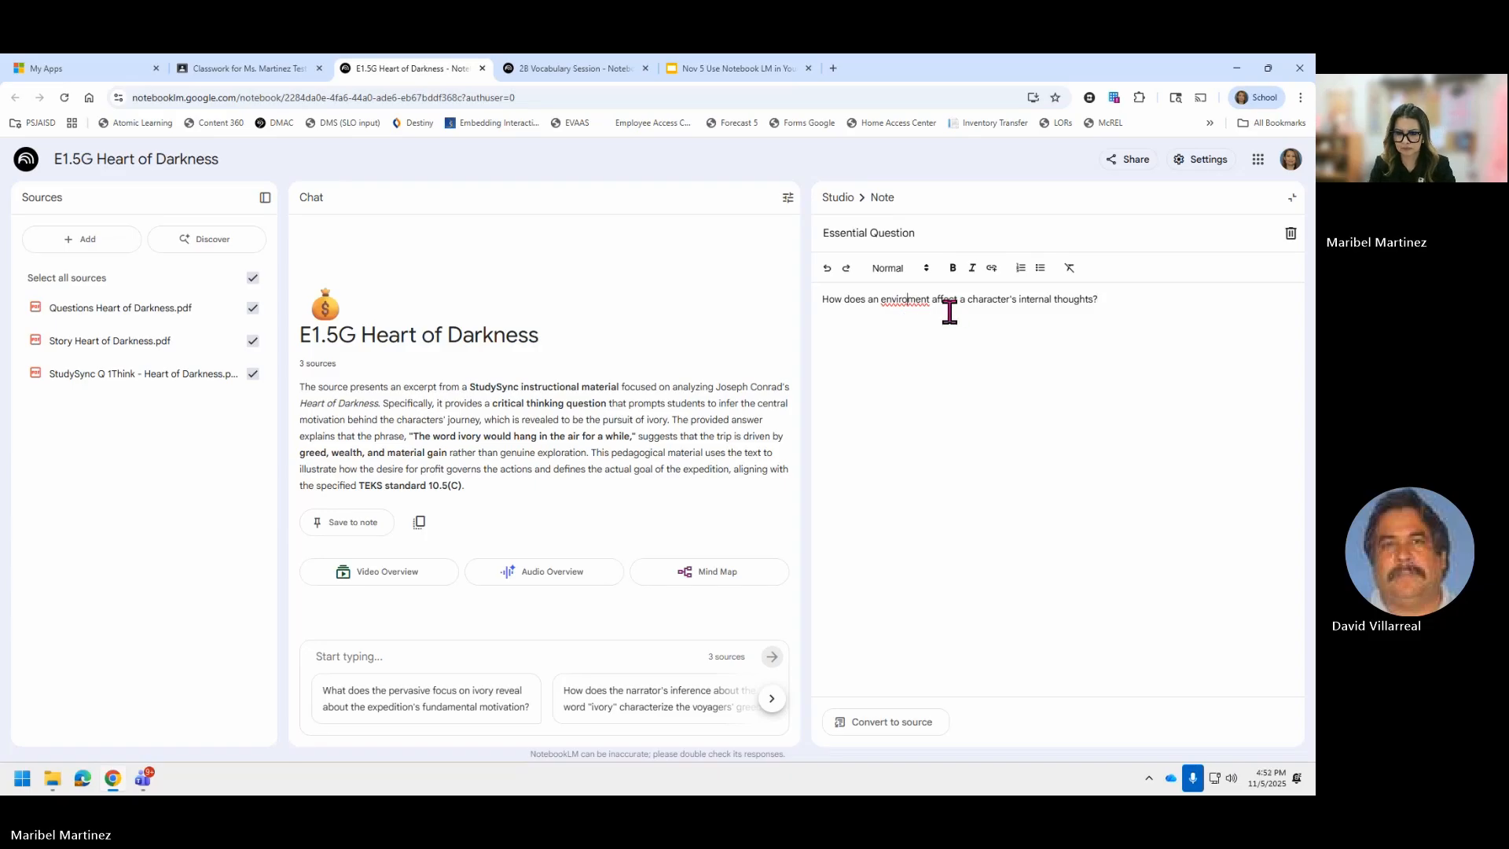
text(n)
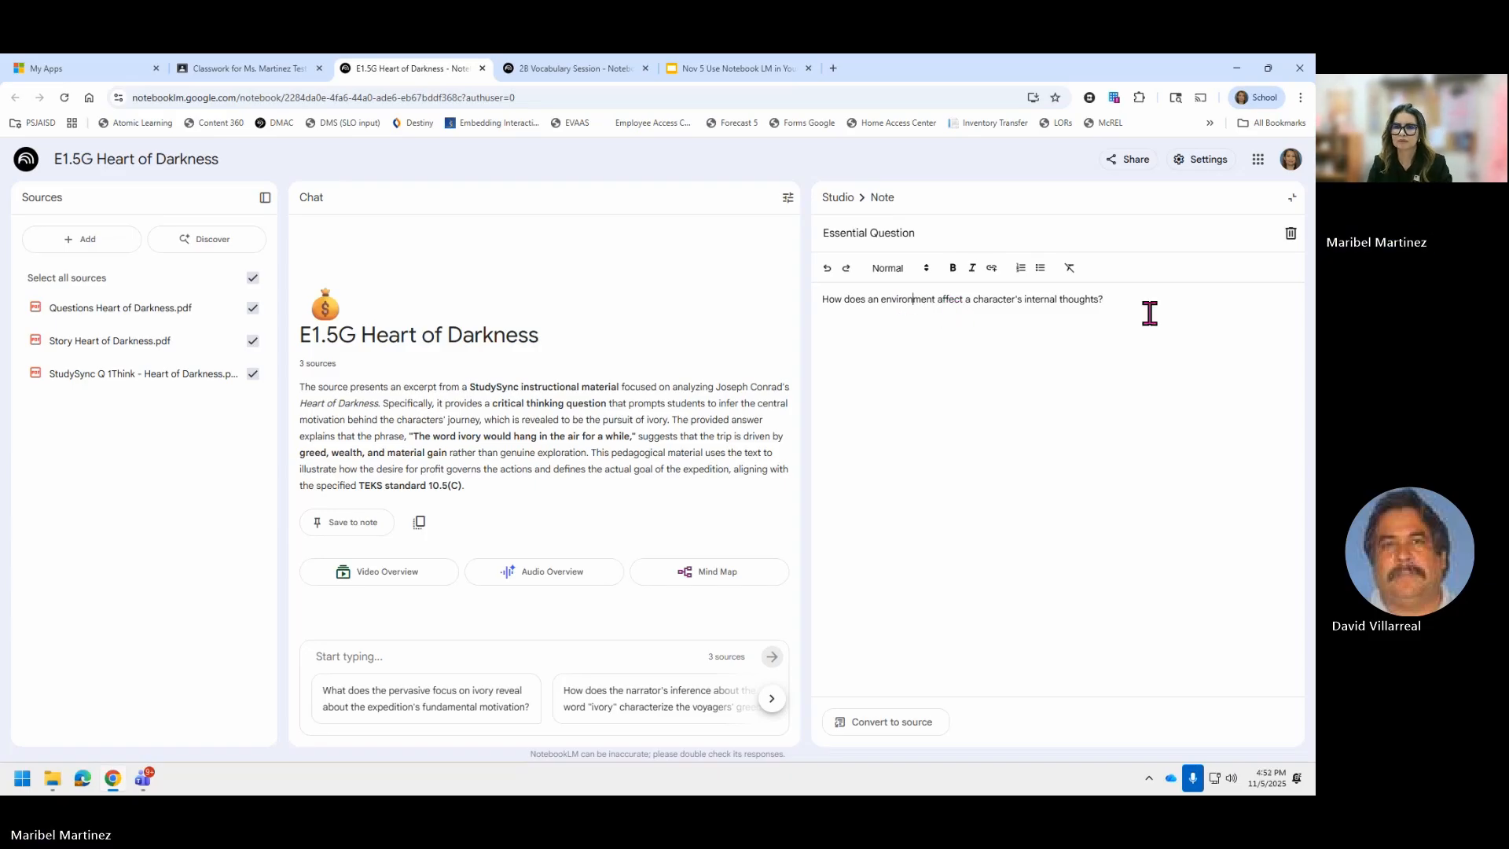
click(837, 197)
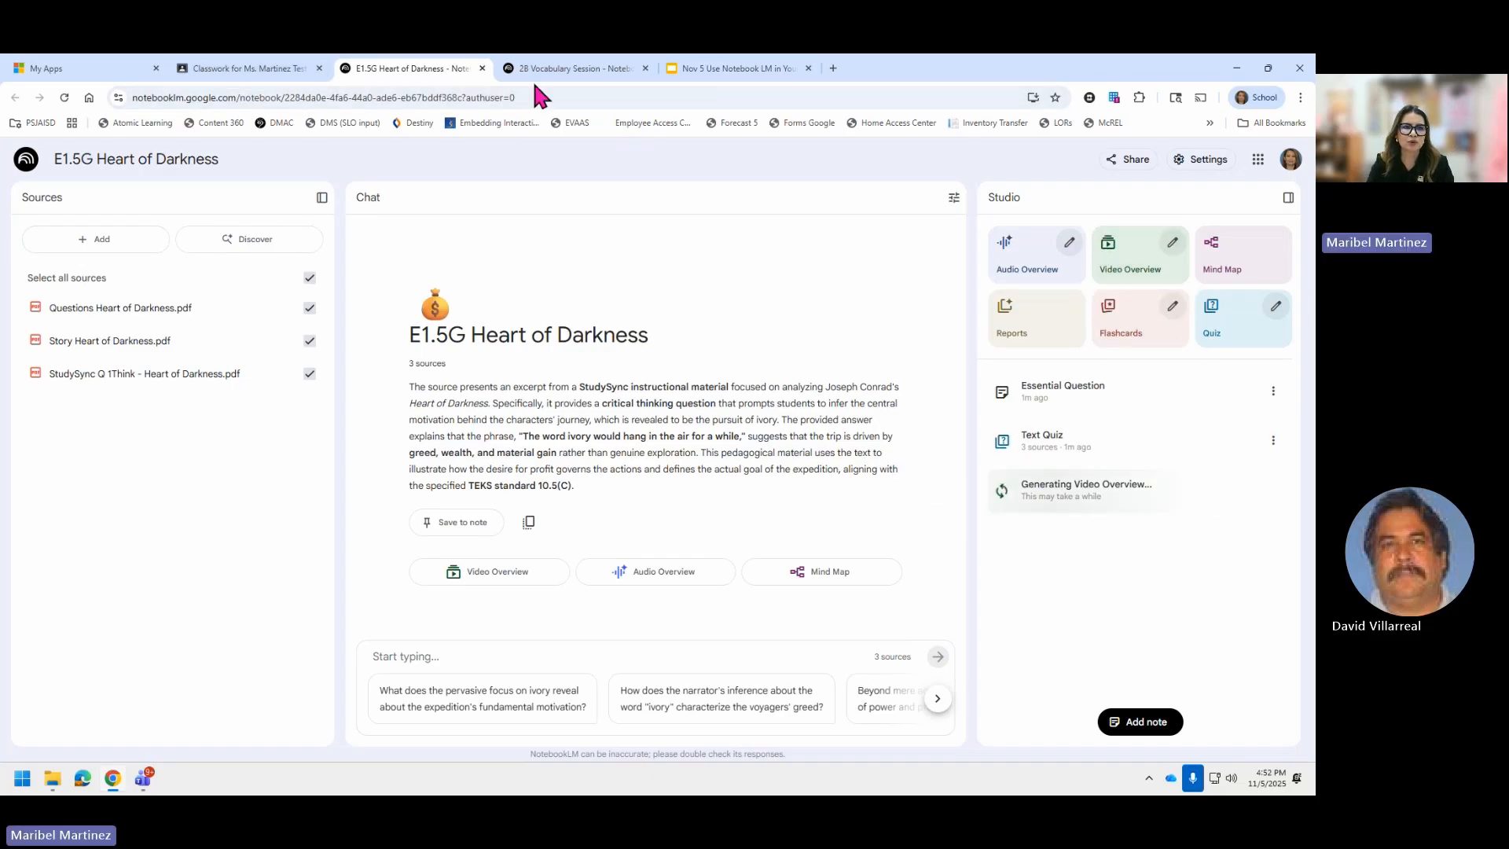
Switch to the Google Classroom material draft and title it "Notebook LM Heart of Darkness".
click(256, 74)
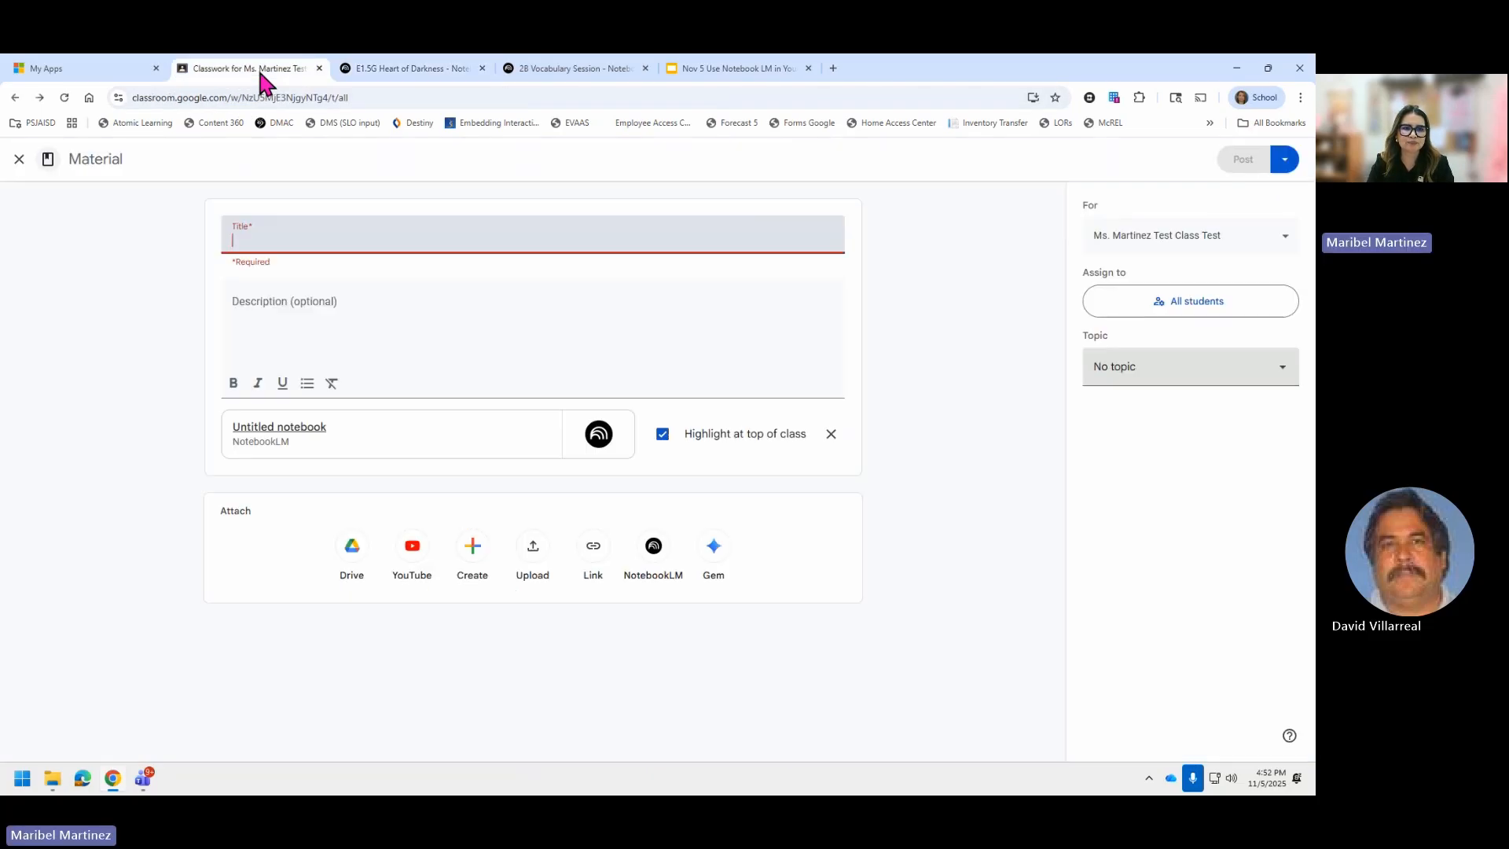
click(280, 318)
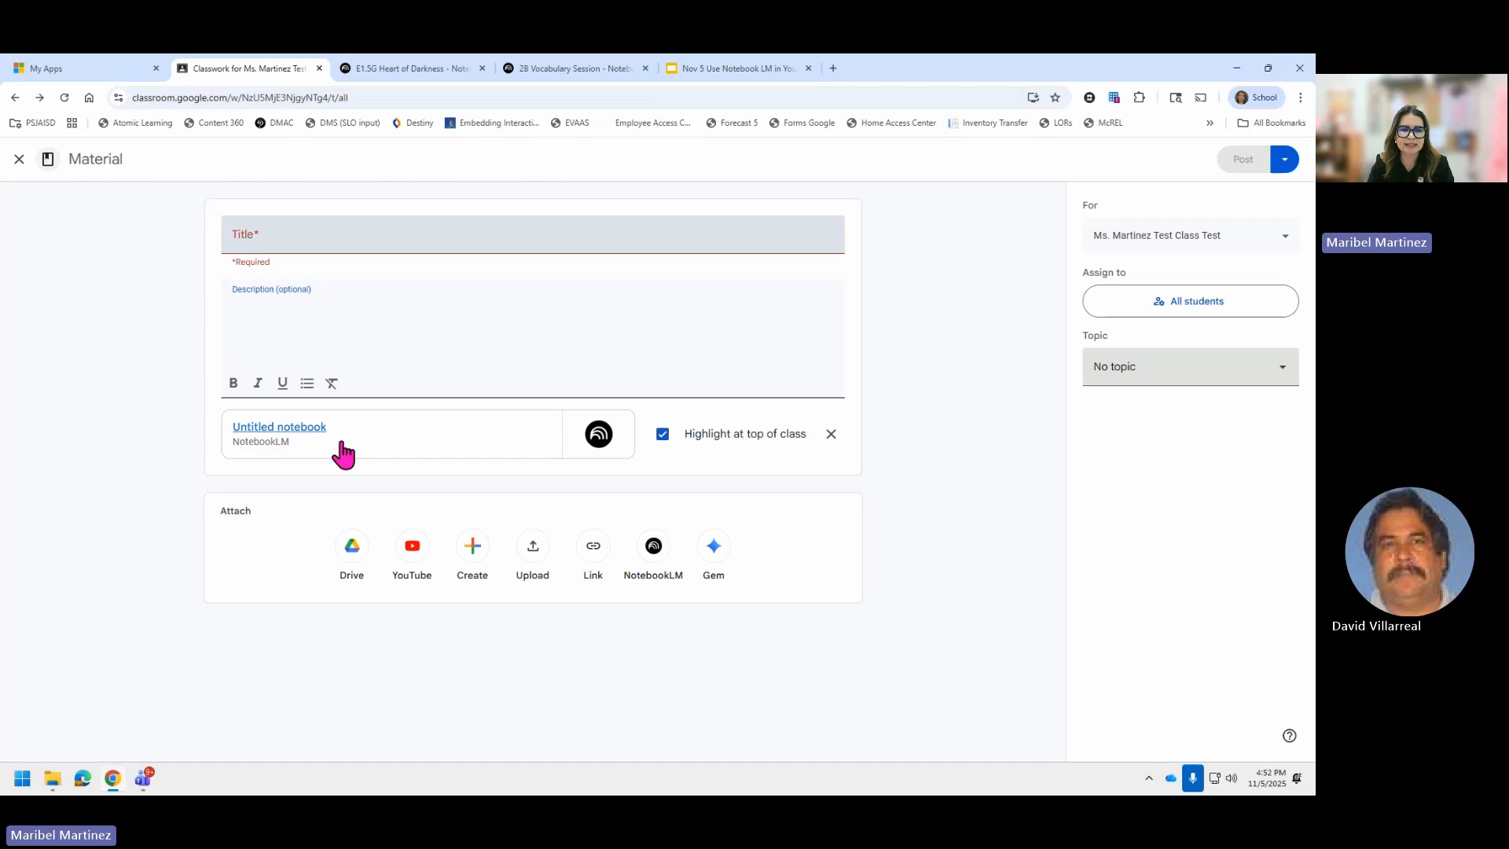
click(403, 232)
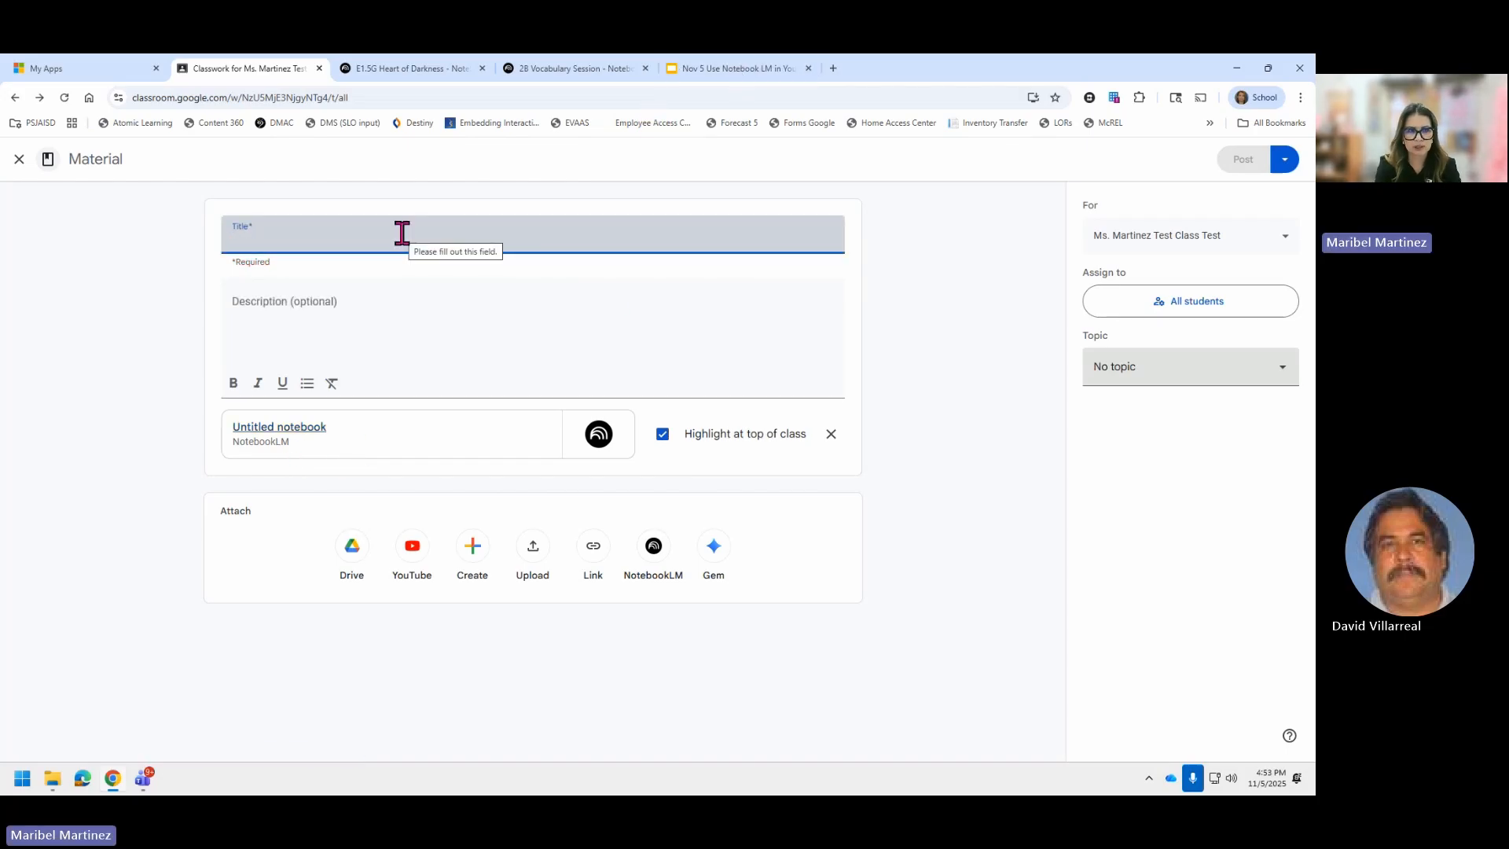
text(N)
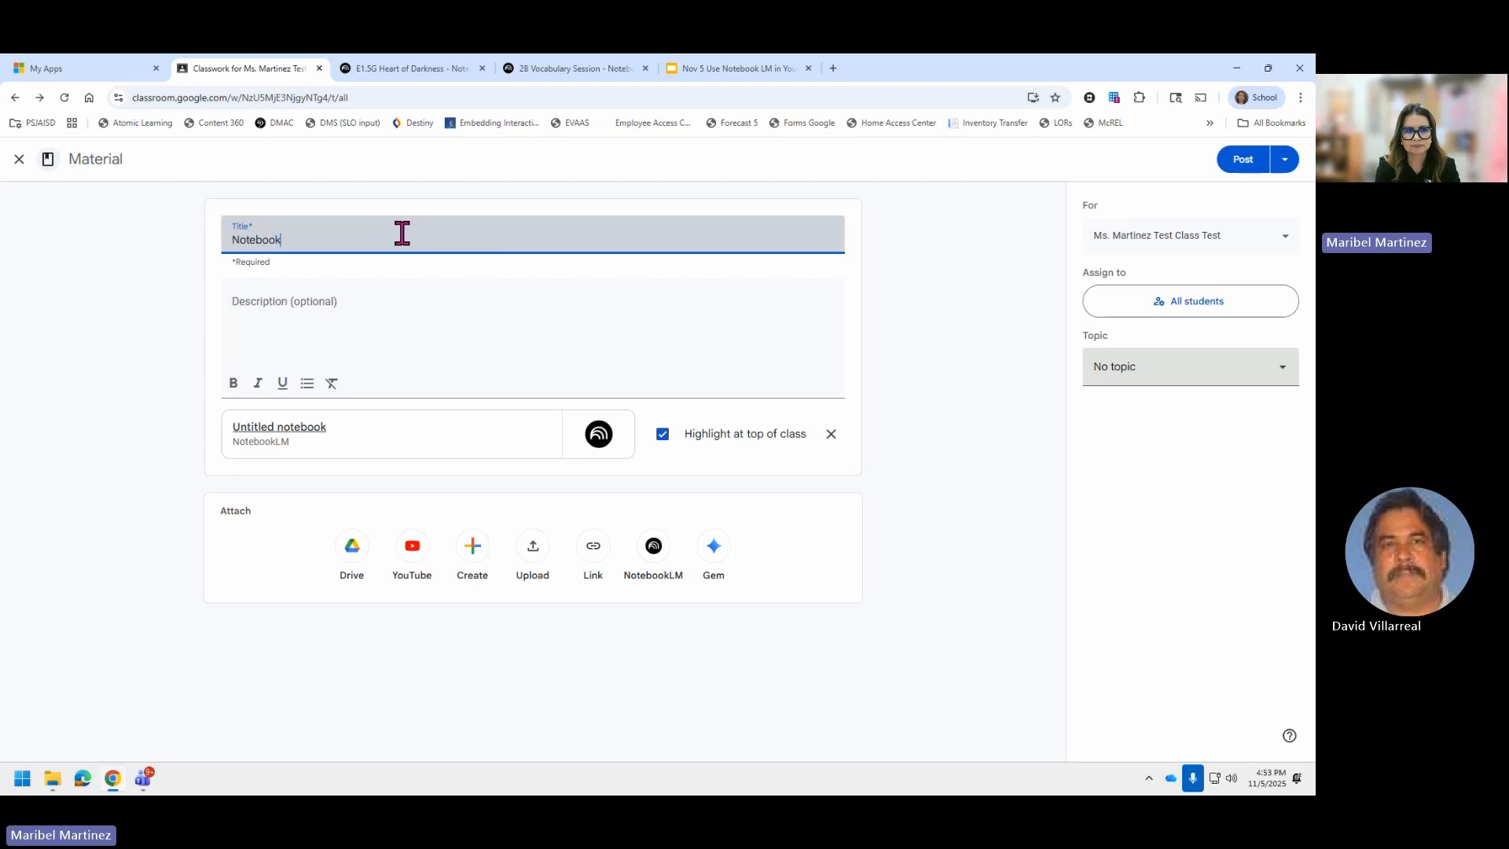
text(otebook LM Heart of)
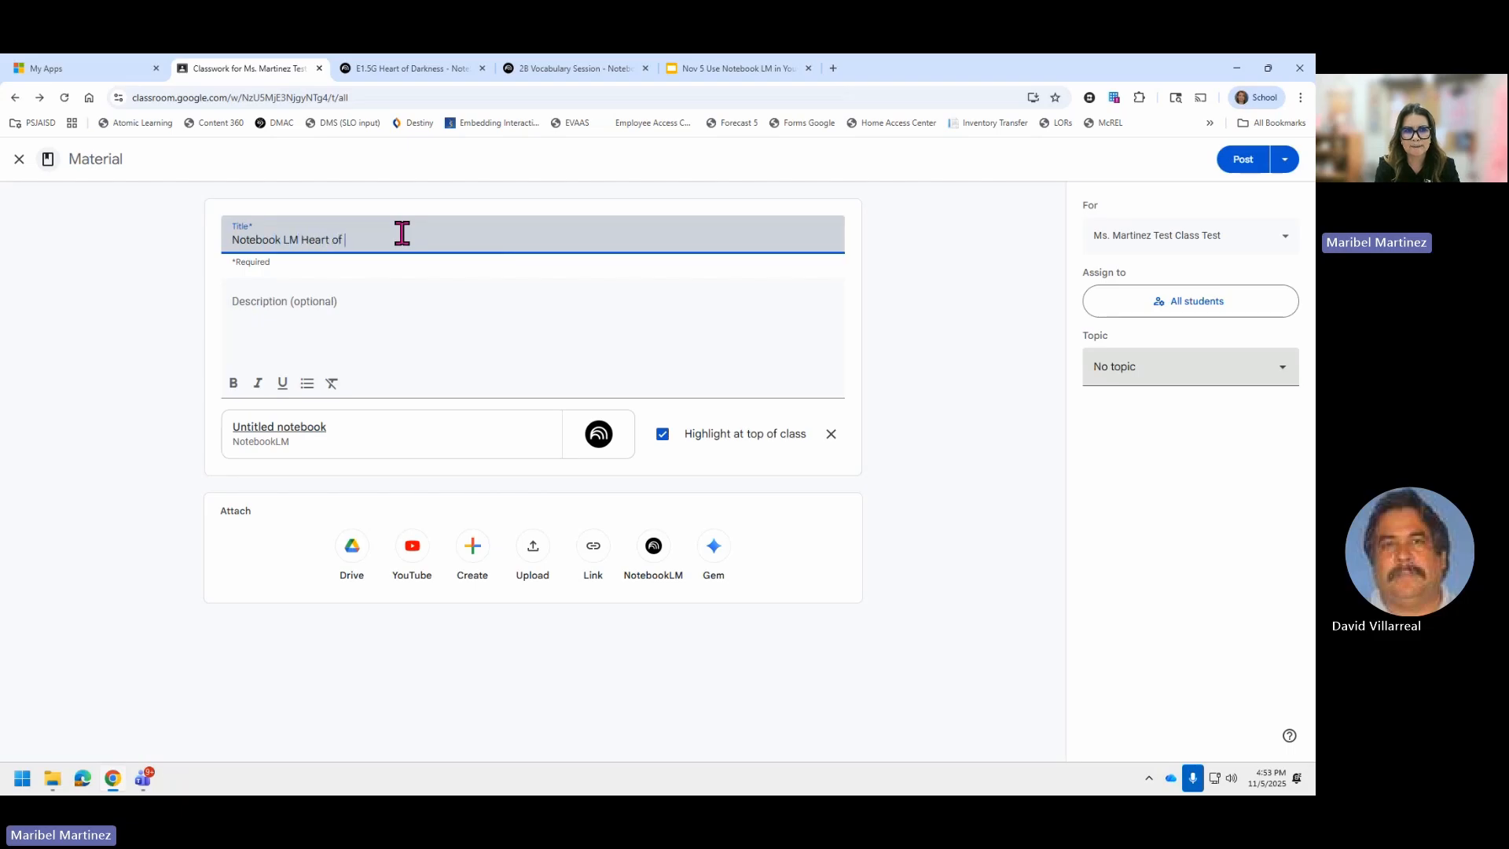
text( Darkness)
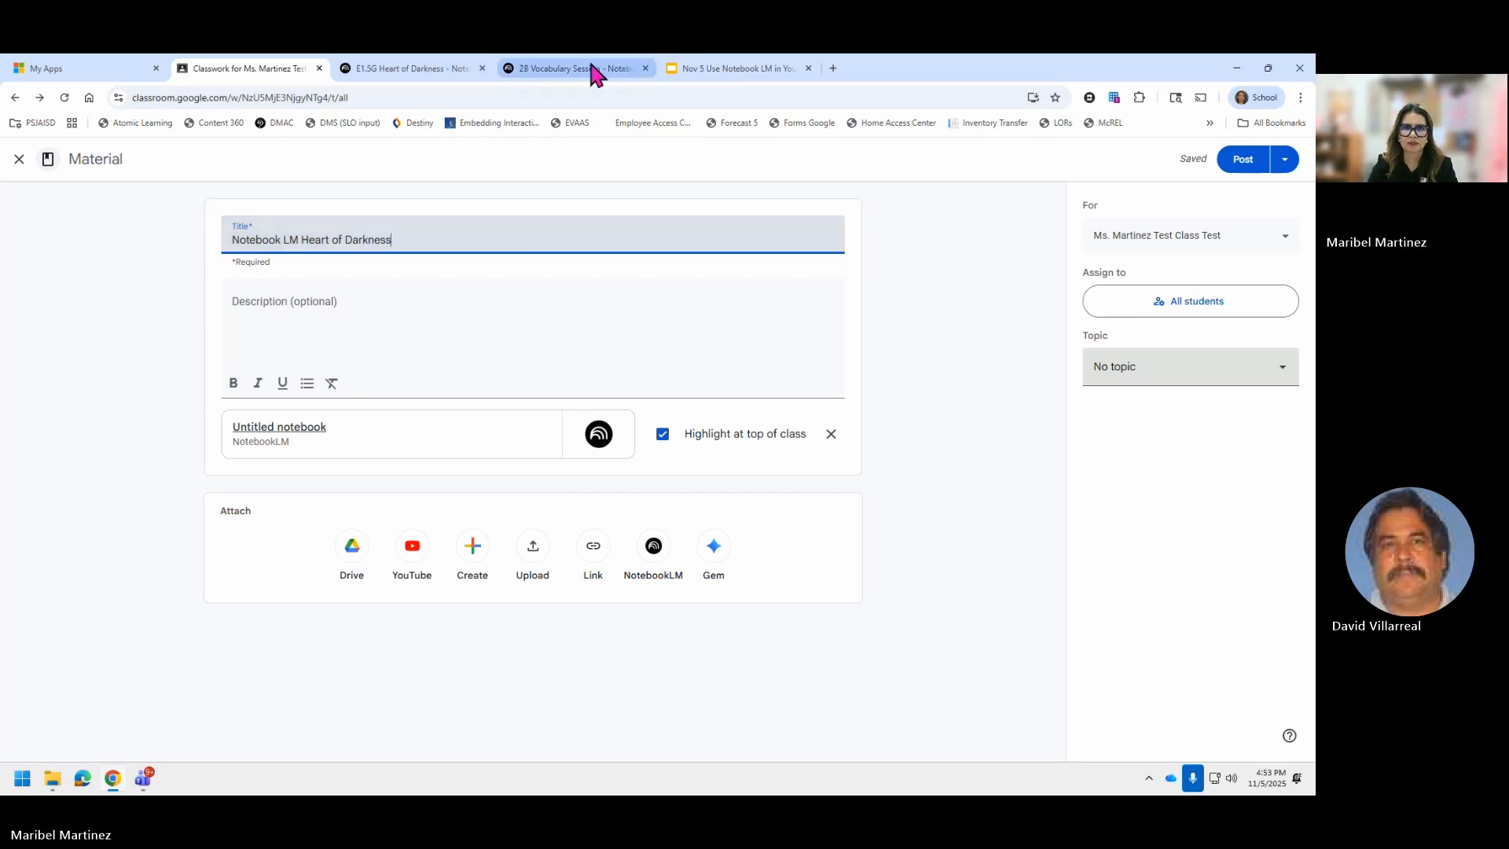
Copy the full list of student instructions from the "Google Classroom" slide in Google Slides into the Classroom material's description.
click(710, 70)
click(94, 434)
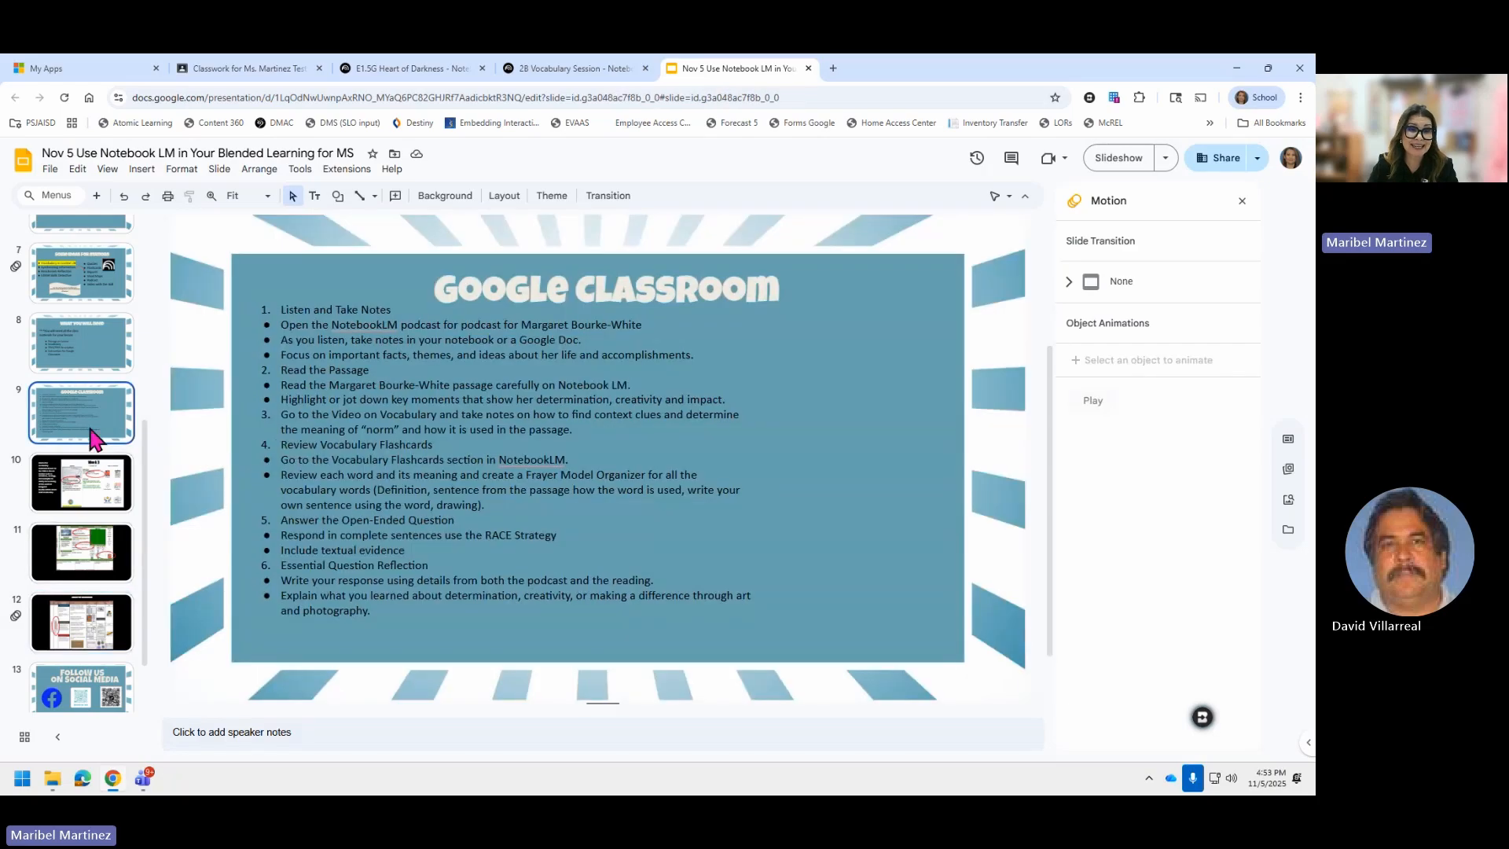
drag(408, 619, 273, 349)
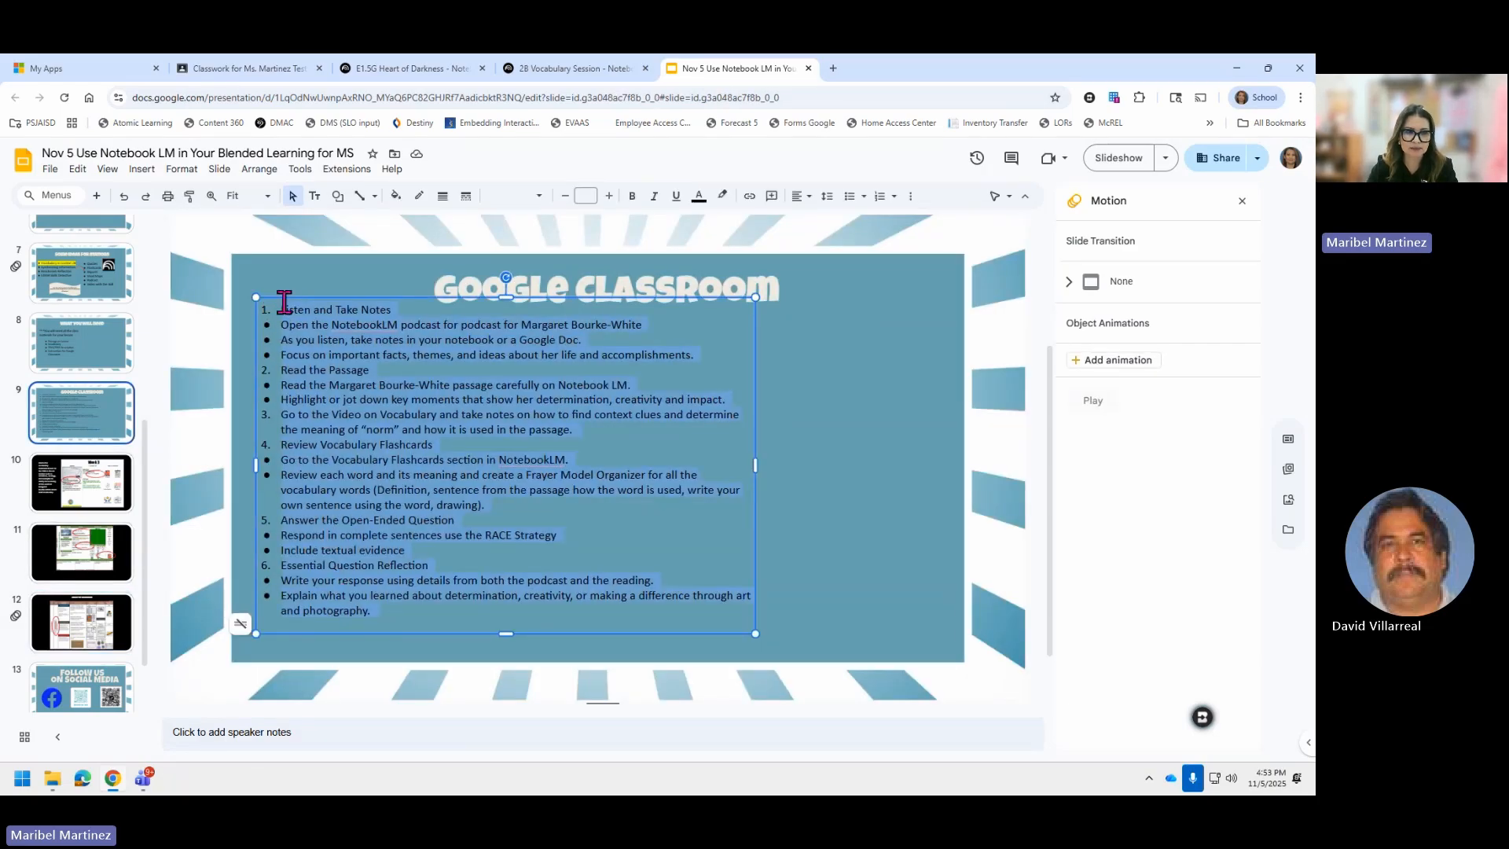
right_click(334, 334)
click(365, 380)
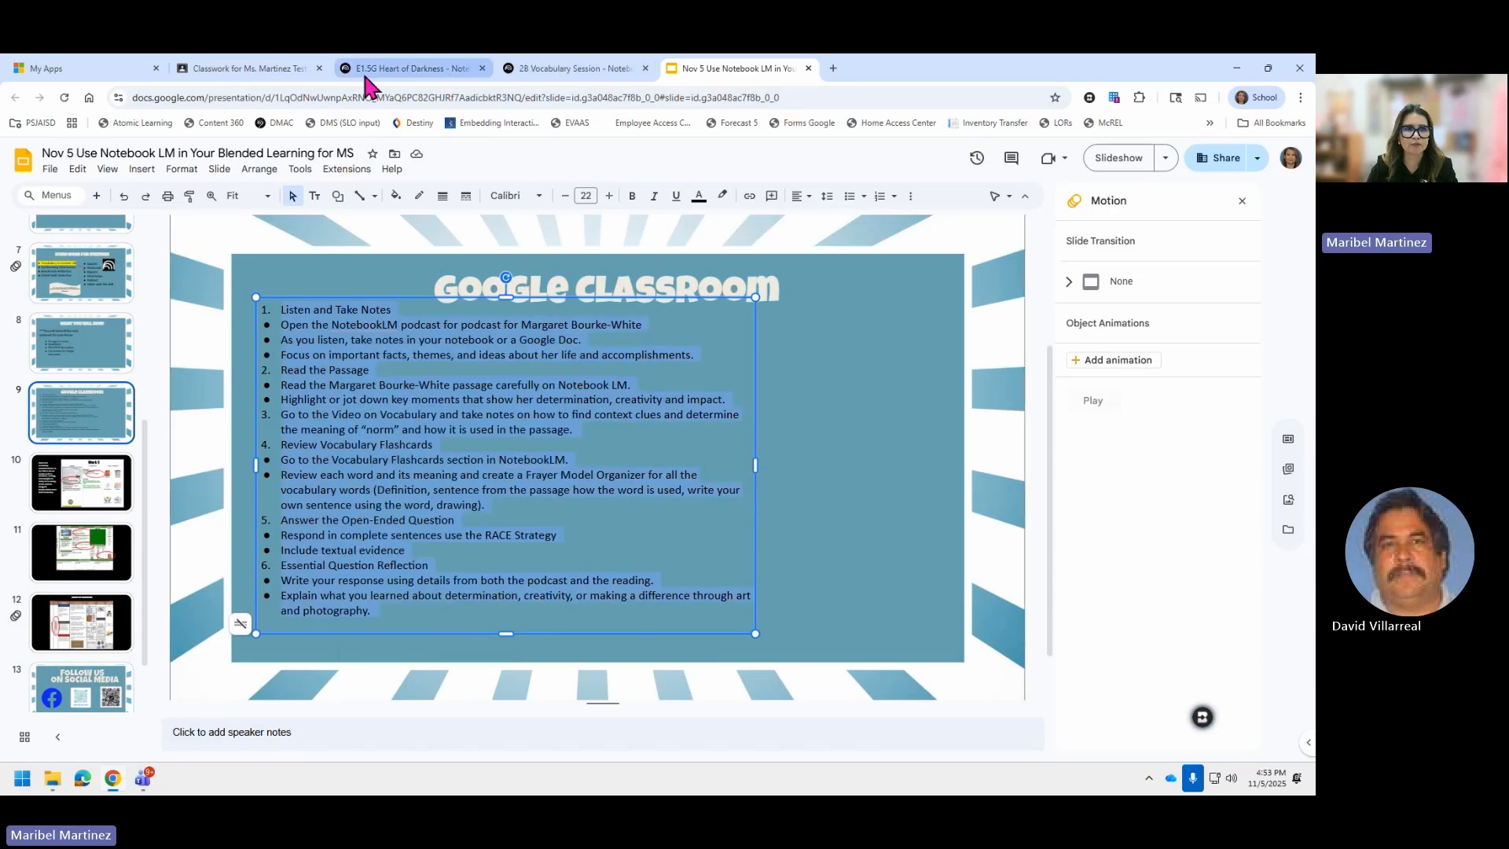
click(269, 71)
click(263, 306)
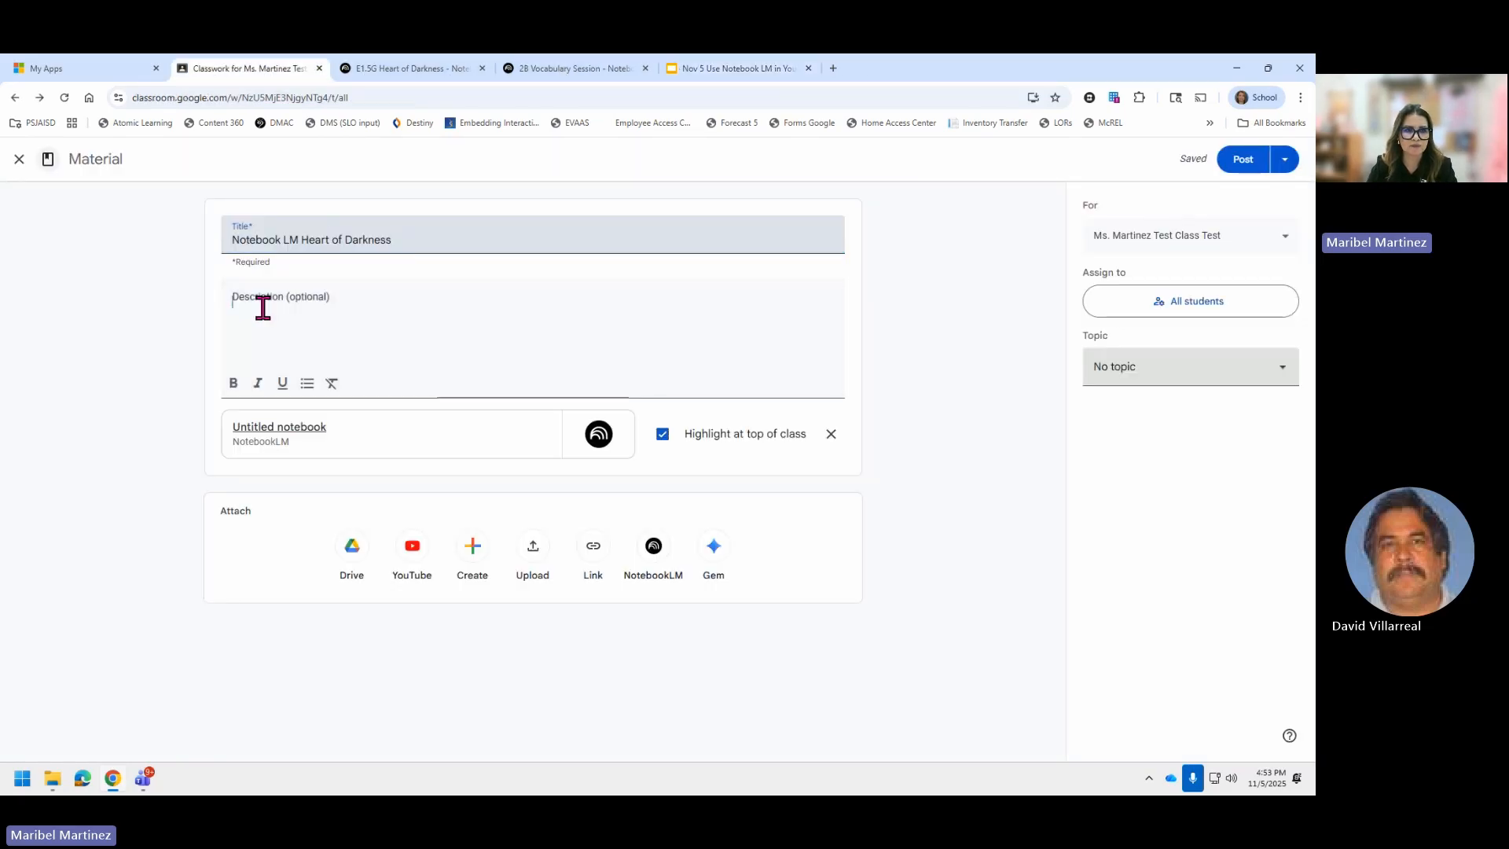
key(ctrl+v)
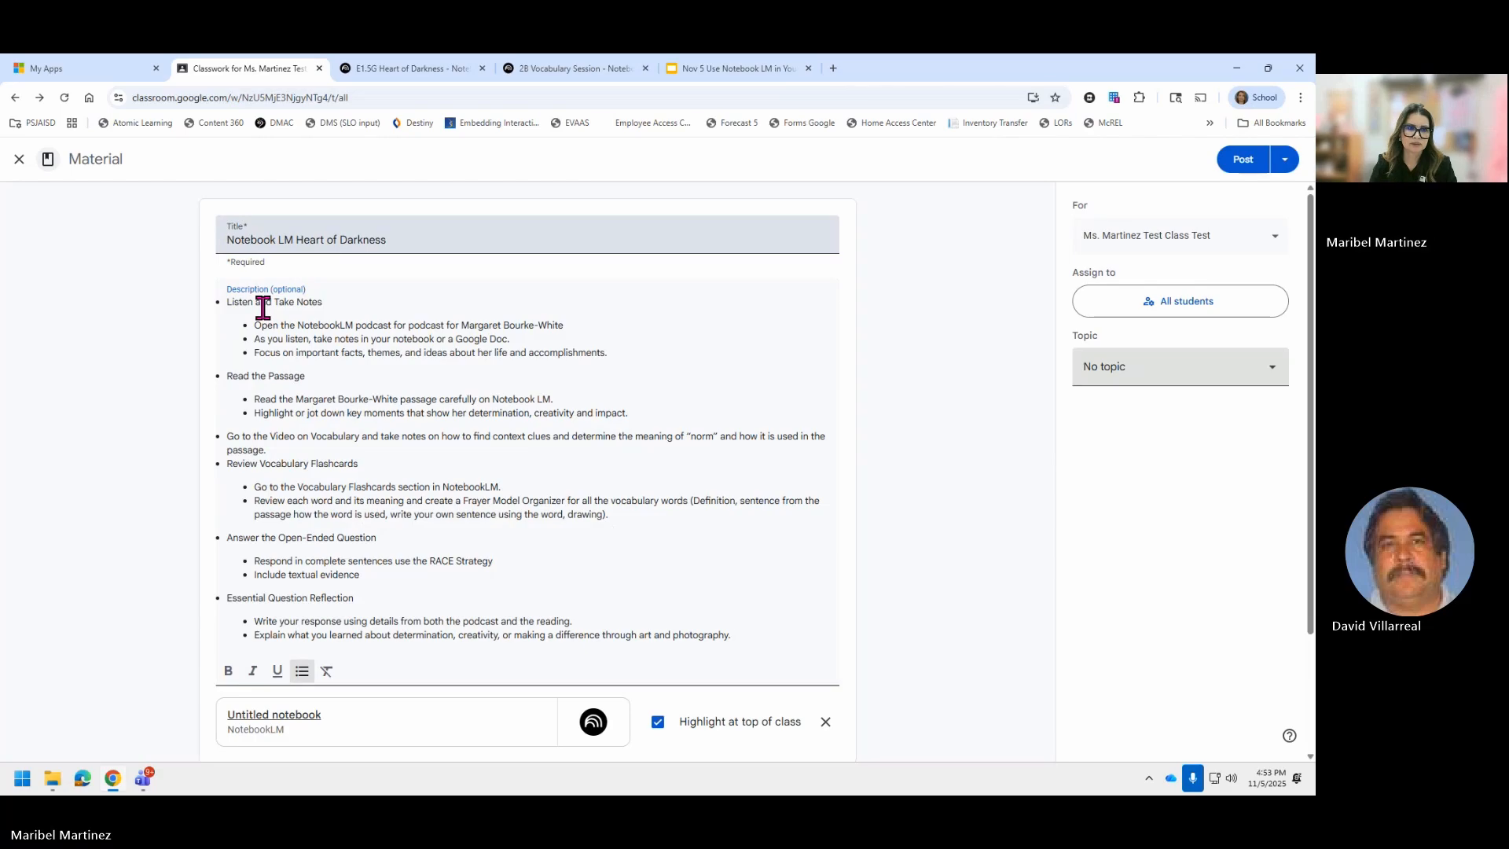
Review the material's pasted instructions and attached notebook, check the E1.5G Heart of Darkness notebook in NotebookLM, and return to Classroom.
scroll(307, 387, down, 1)
scroll(339, 537, up, 1)
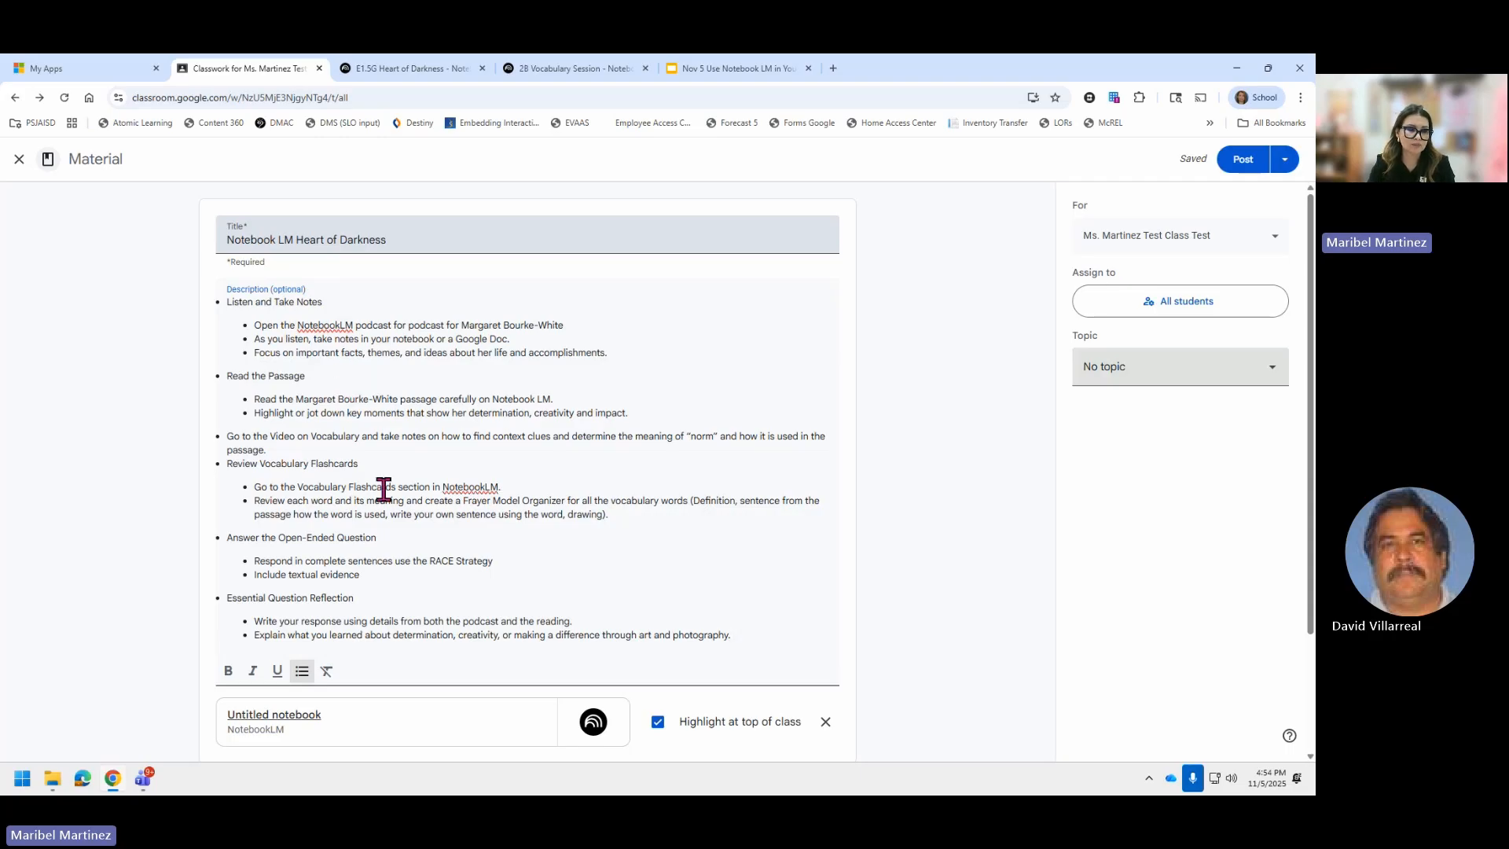
scroll(380, 492, down, 1)
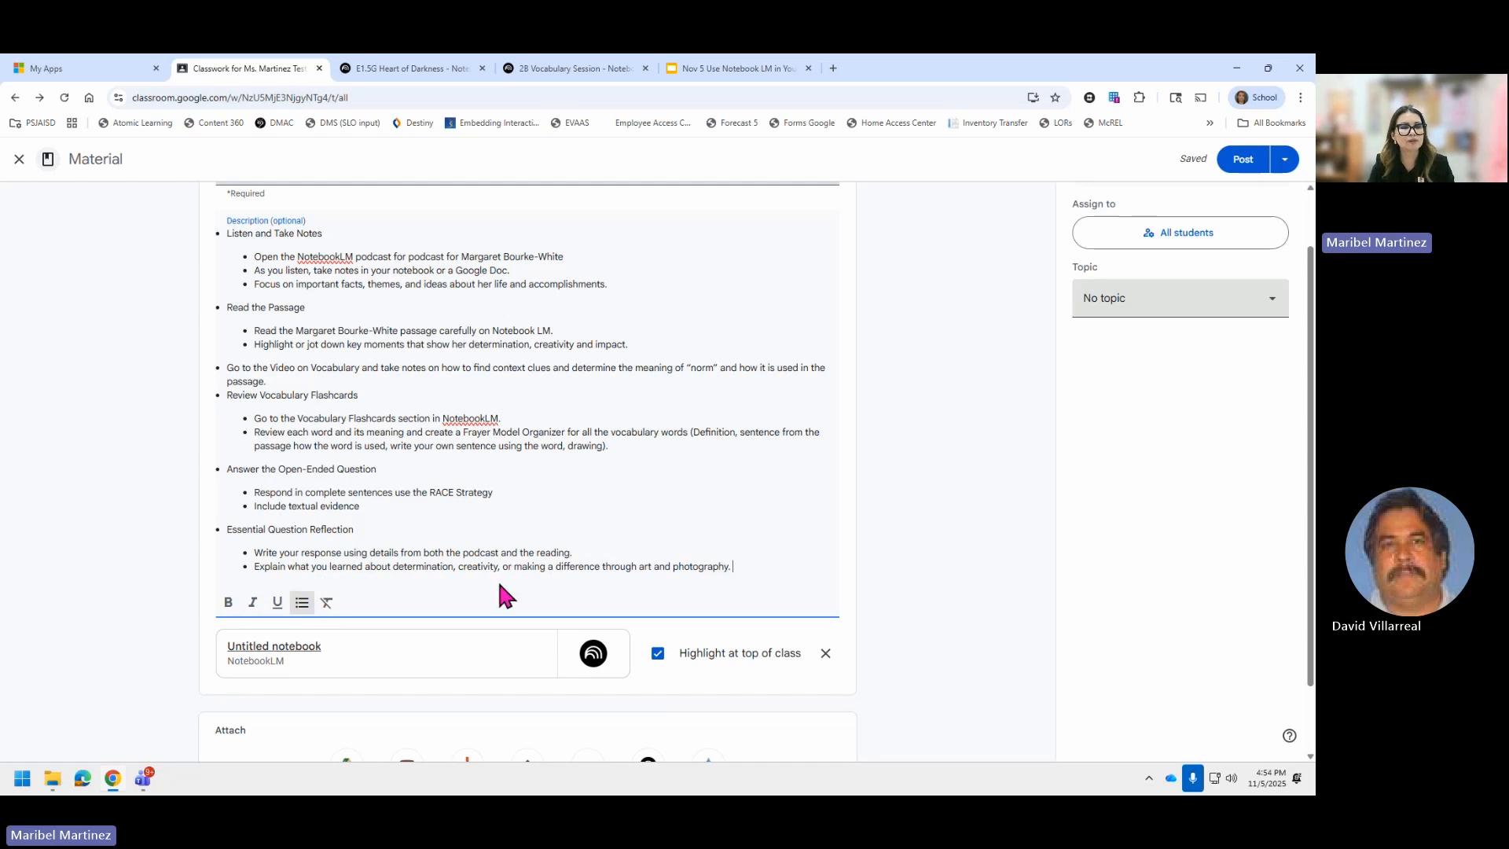
scroll(499, 590, down, 2)
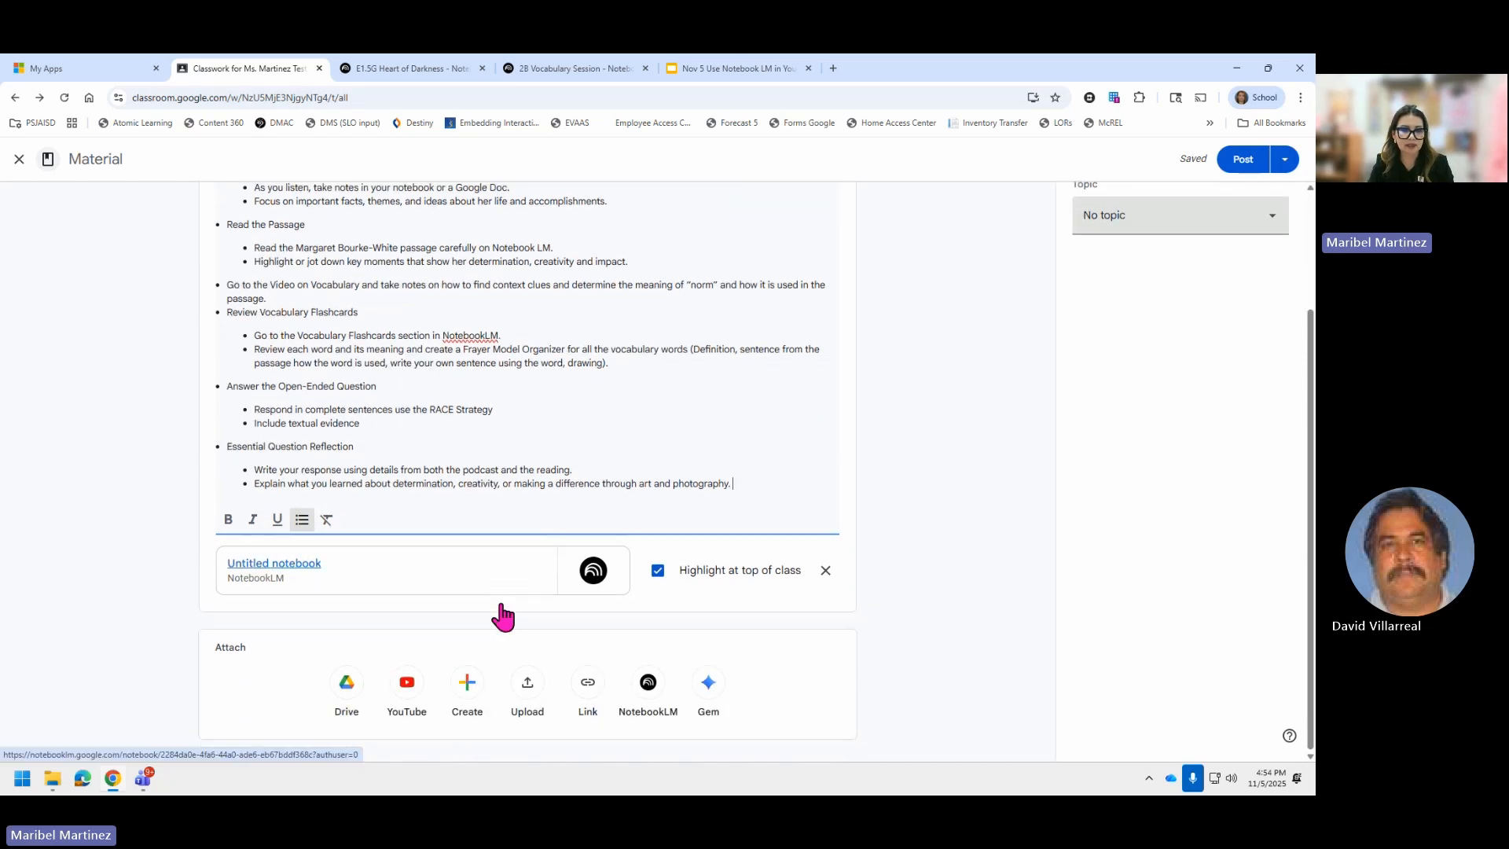
scroll(500, 604, up, 2)
scroll(501, 613, up, 1)
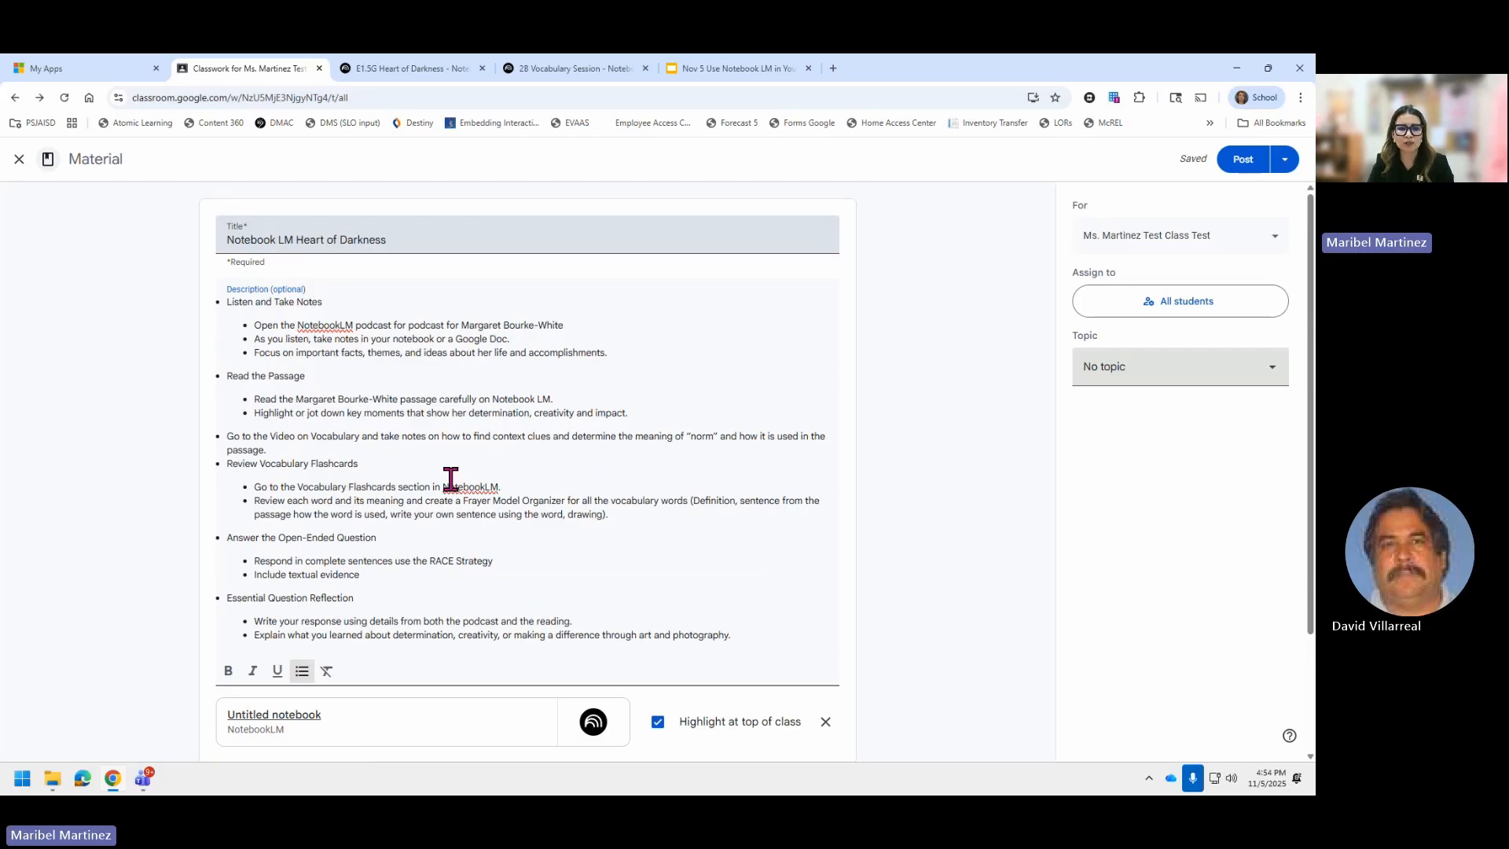
scroll(505, 661, down, 1)
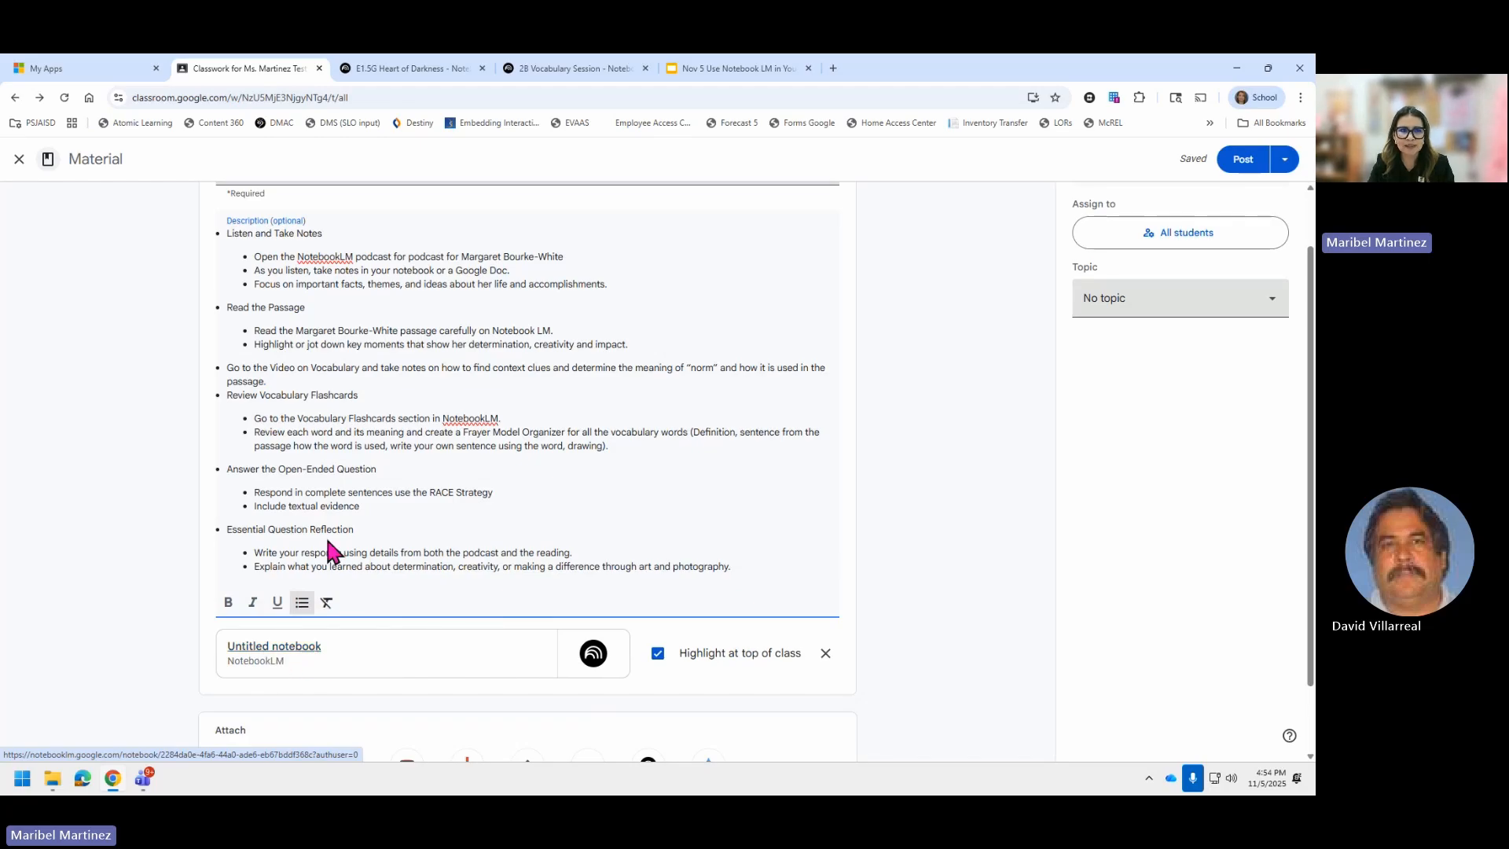
click(414, 71)
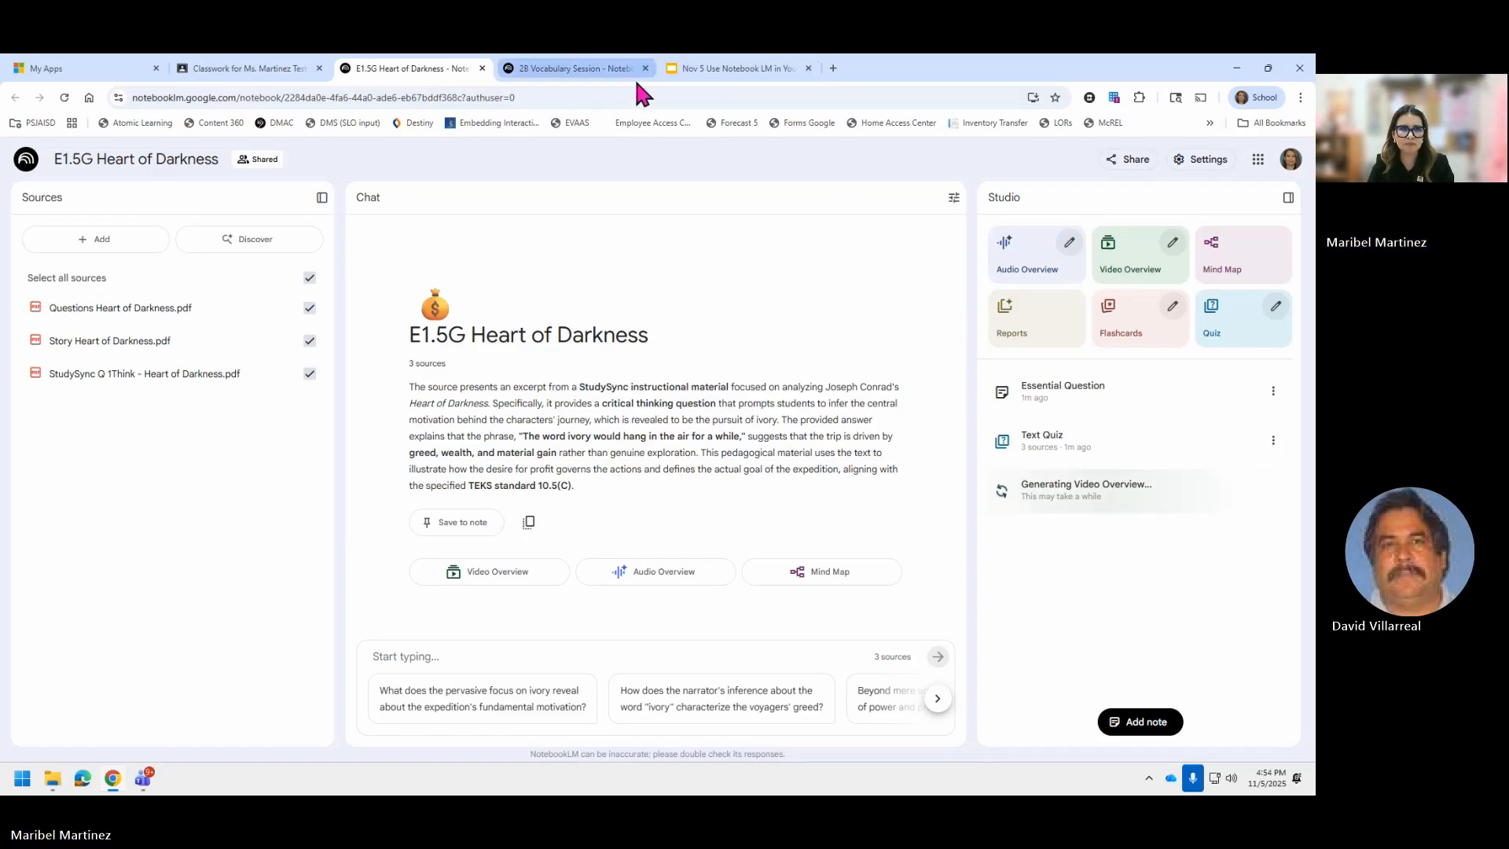
click(279, 69)
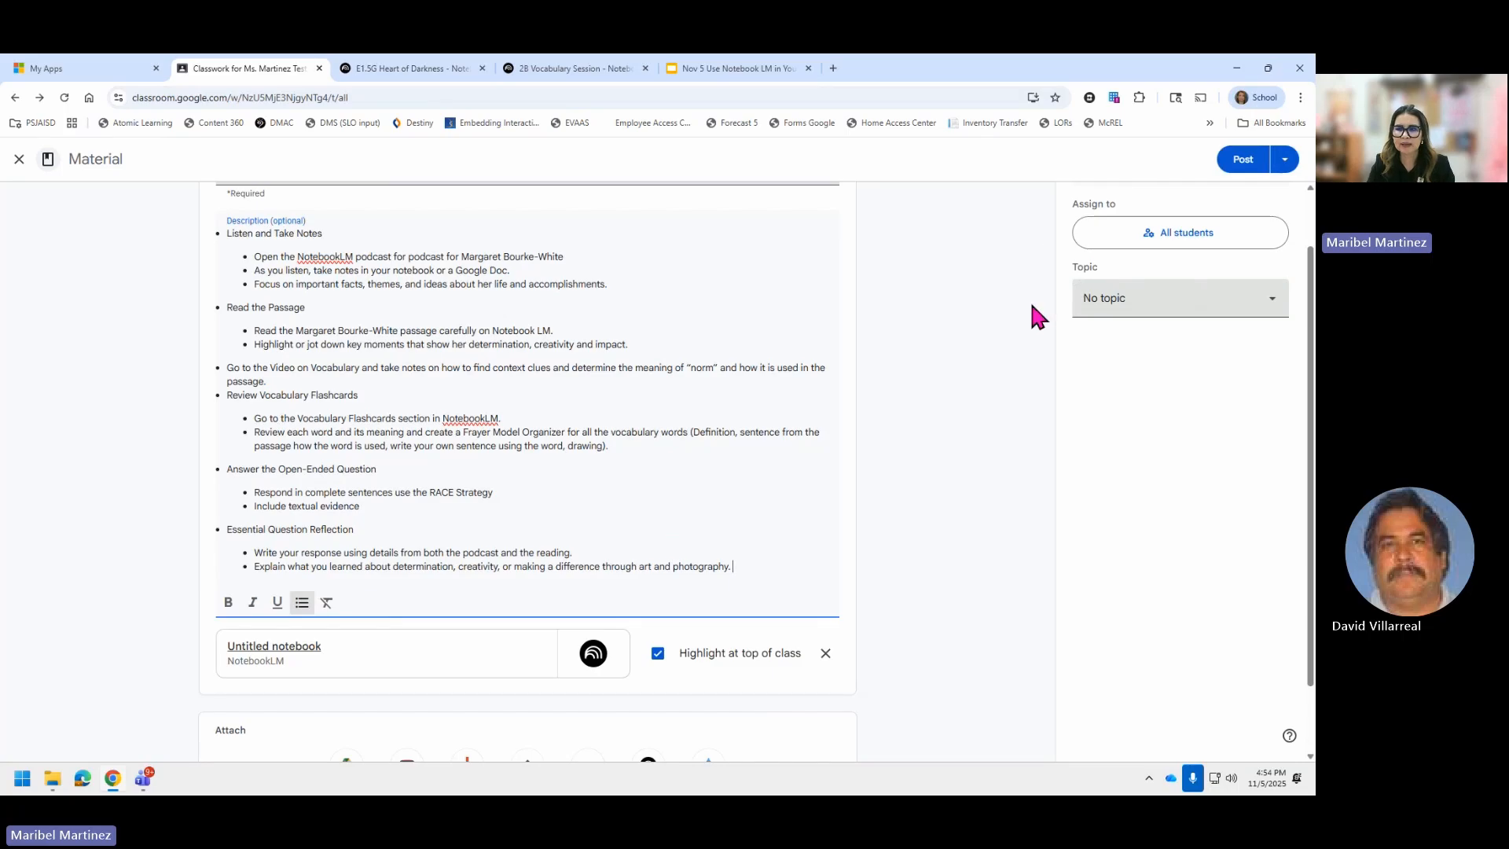
Create the topic "Reading Notebooks" for the material and post it to the class.
scroll(1032, 308, up, 1)
click(1167, 375)
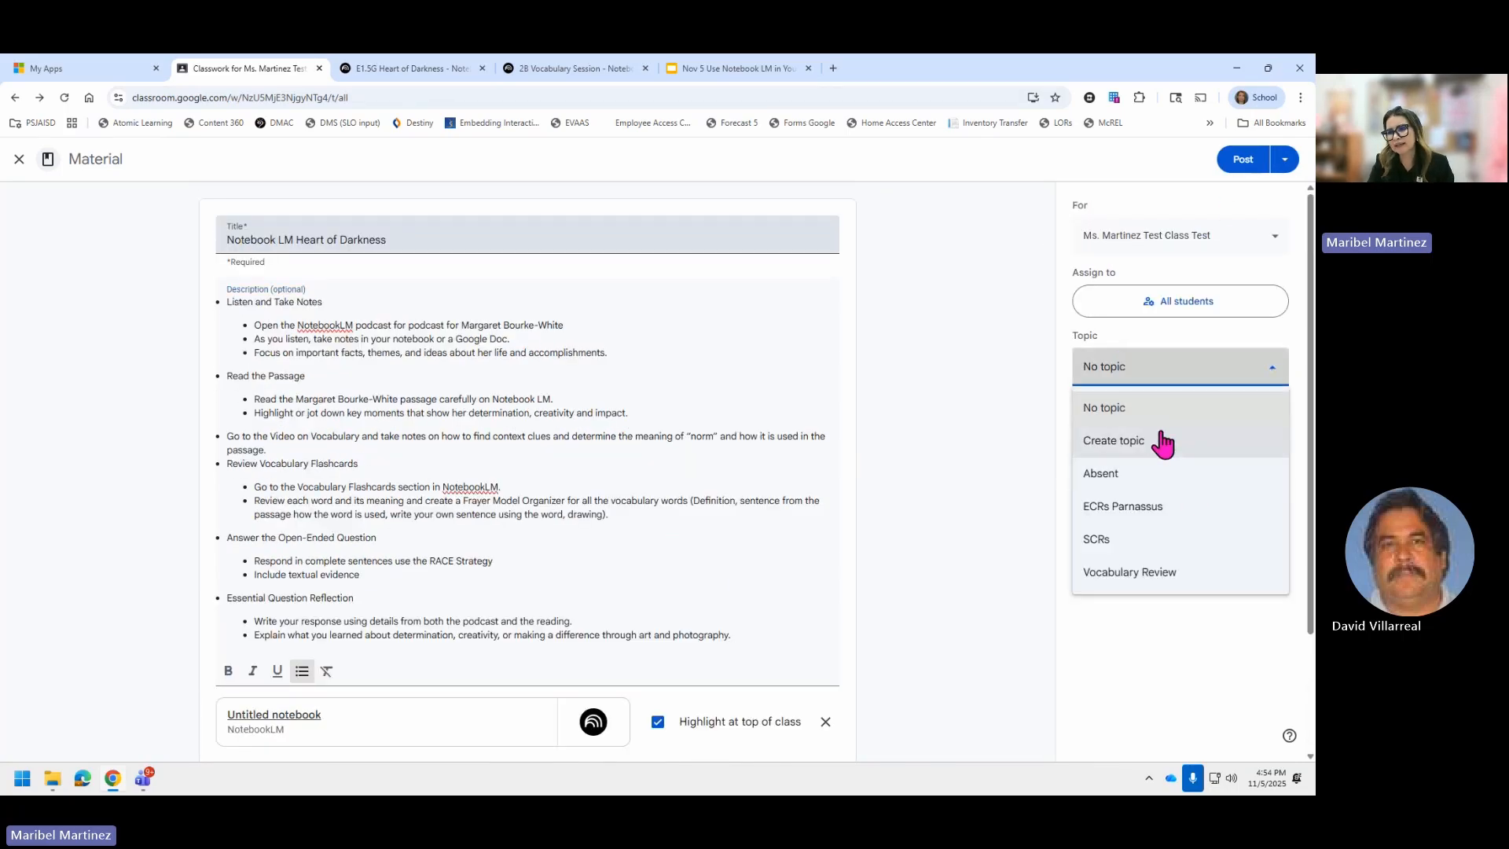
click(1160, 436)
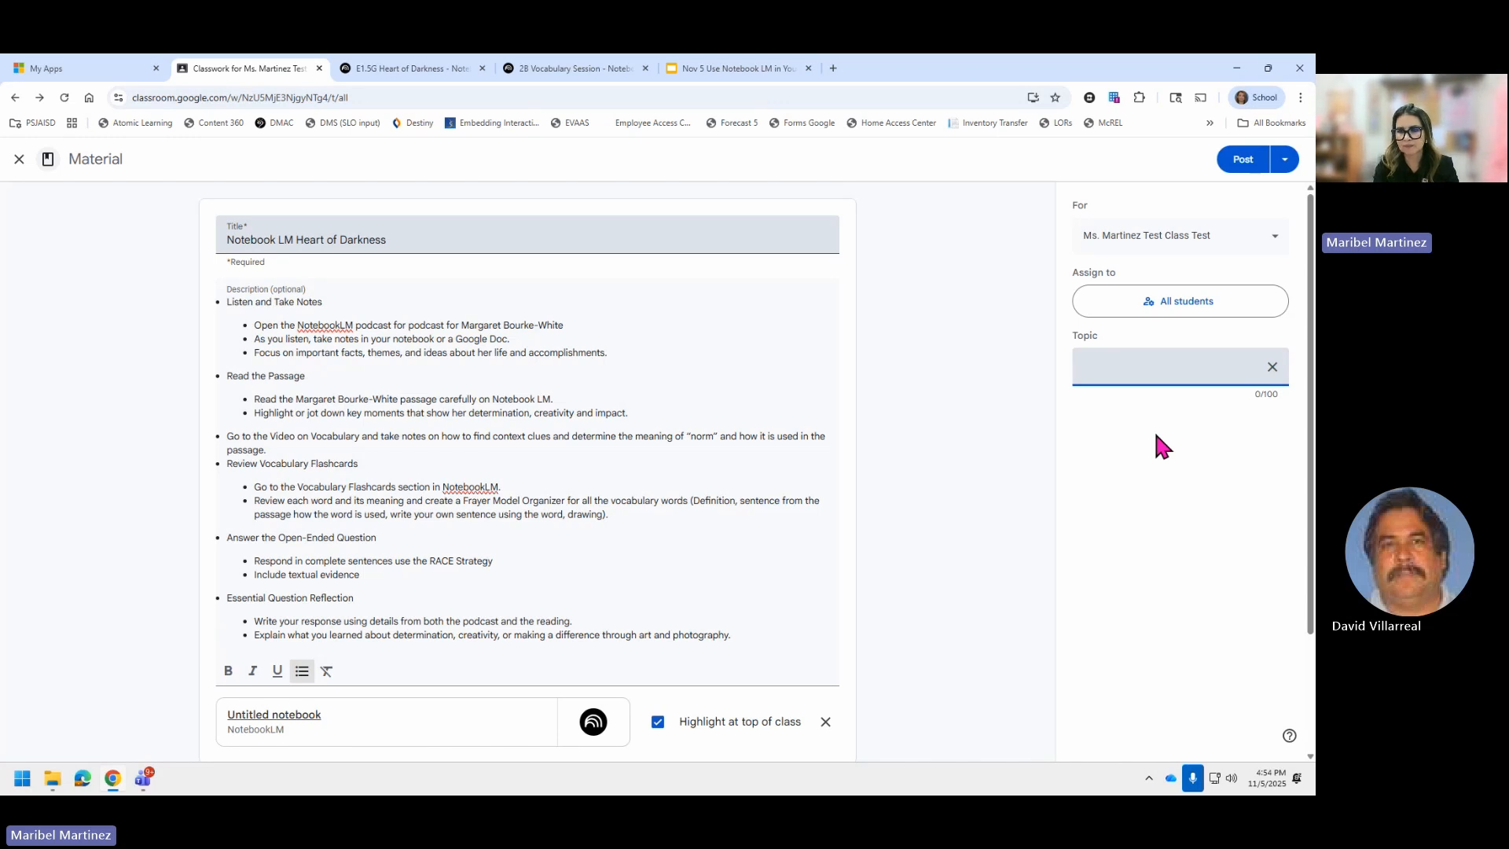
text(Reading Notebo)
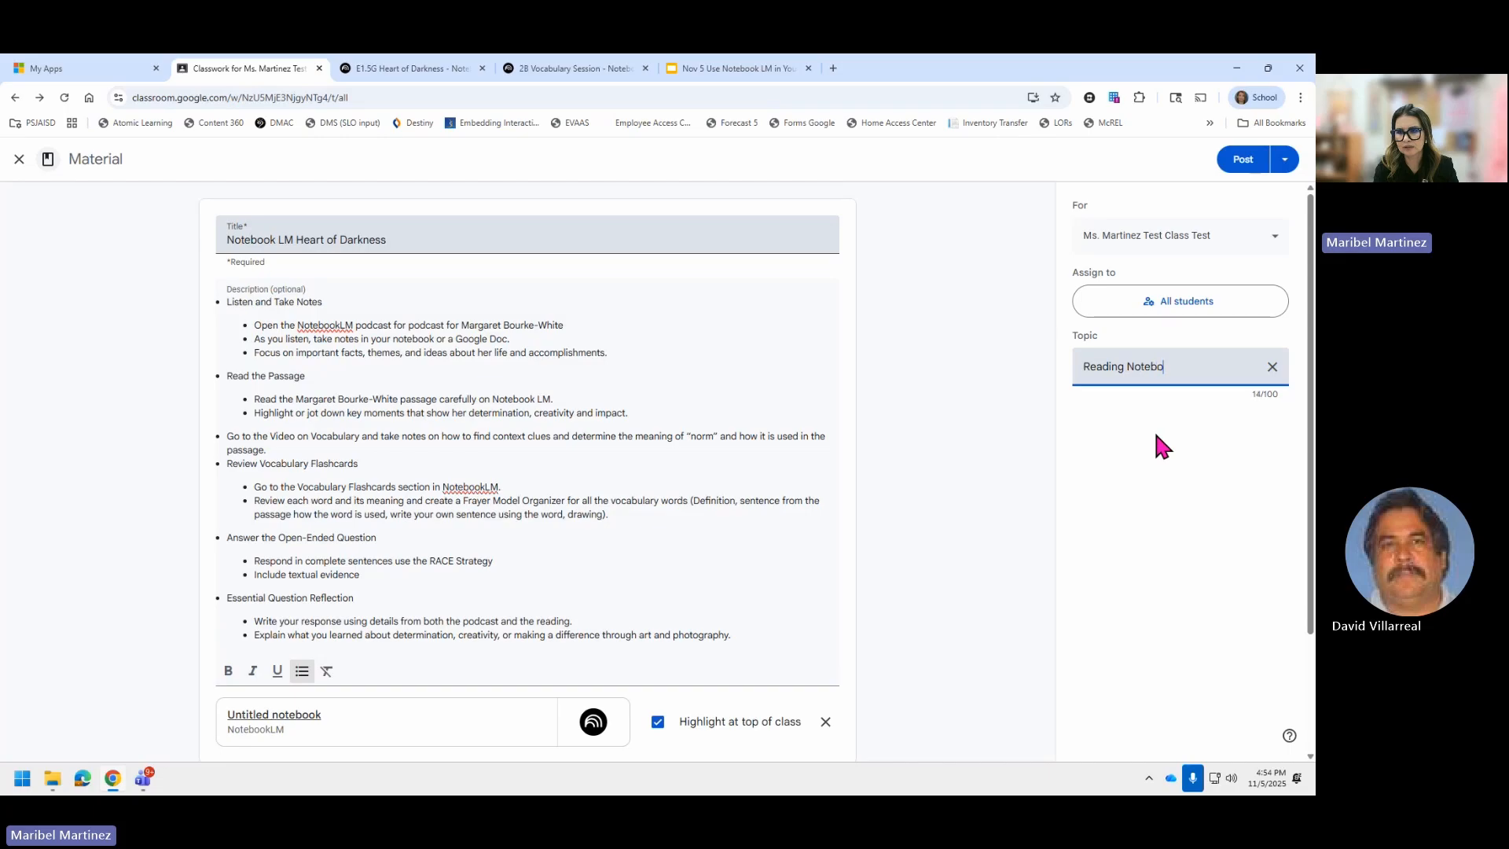
text(oks)
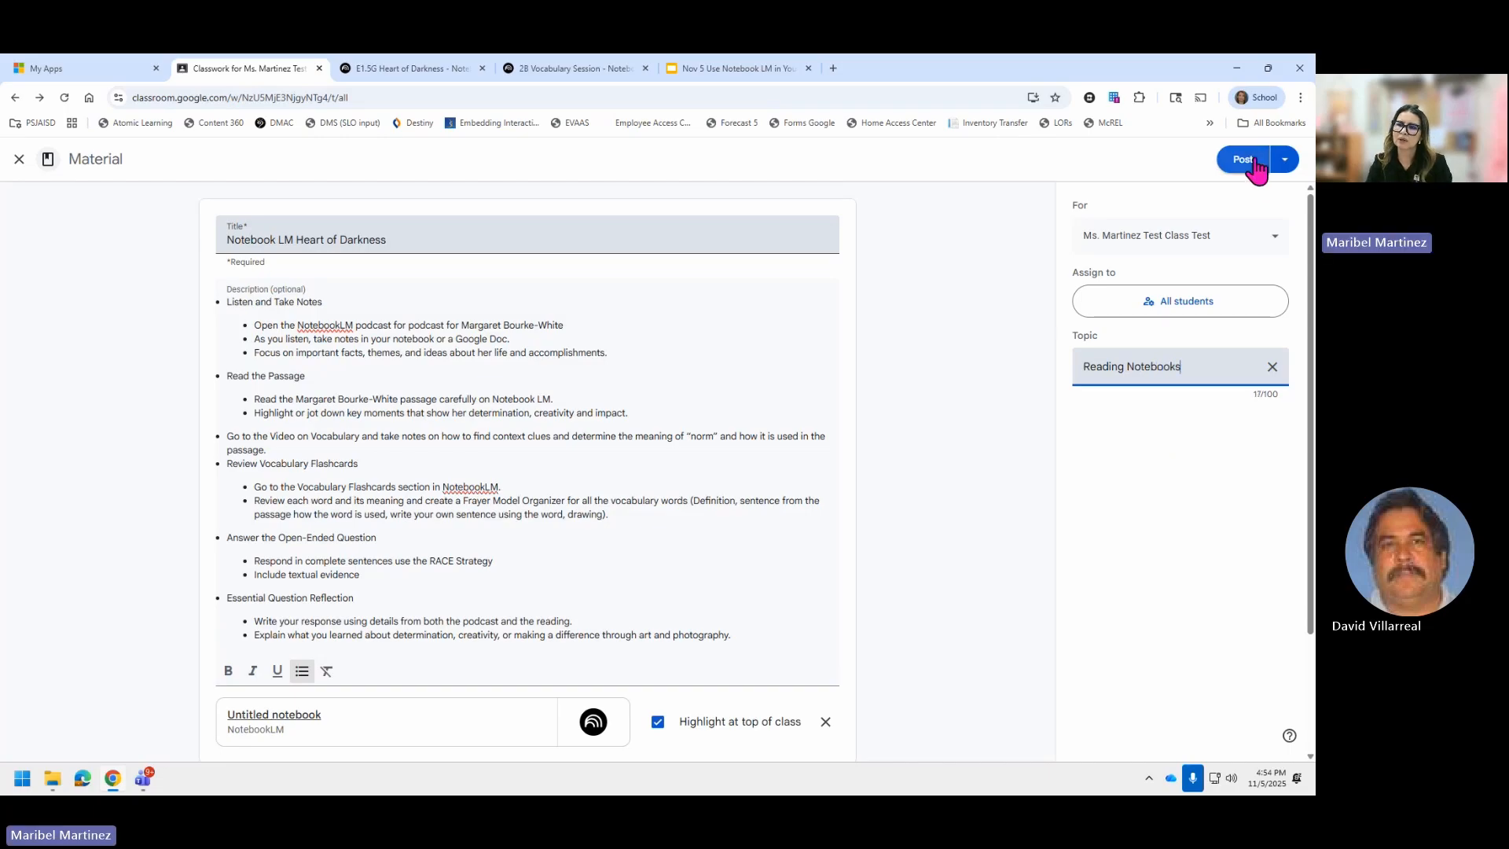
click(1254, 160)
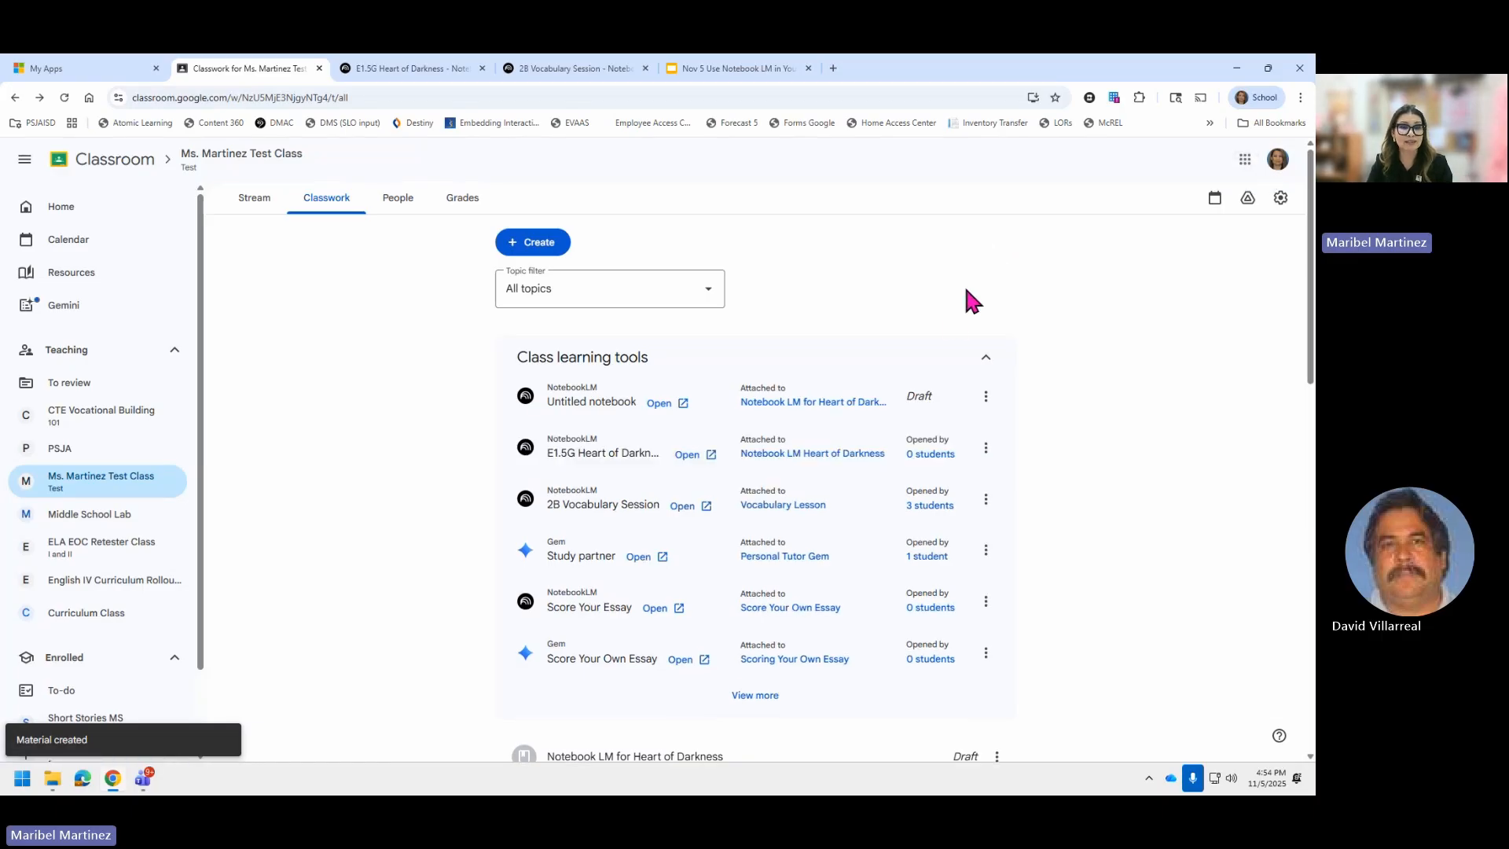
Find the Notebook LM Heart of Darkness post in Classwork, expand it, and examine its instructions and attached notebook.
scroll(955, 314, down, 7)
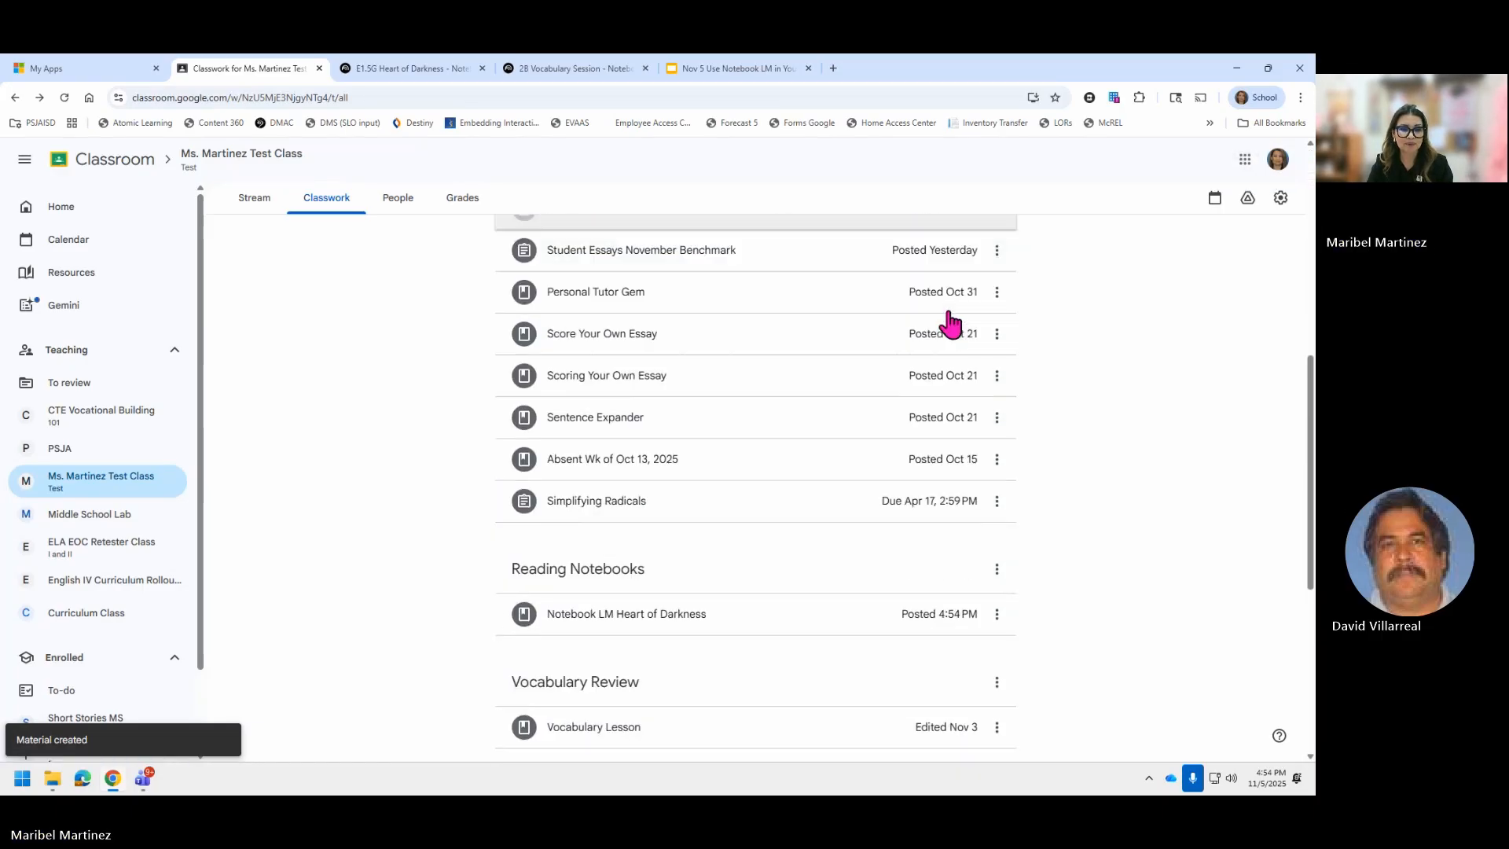
scroll(951, 322, down, 2)
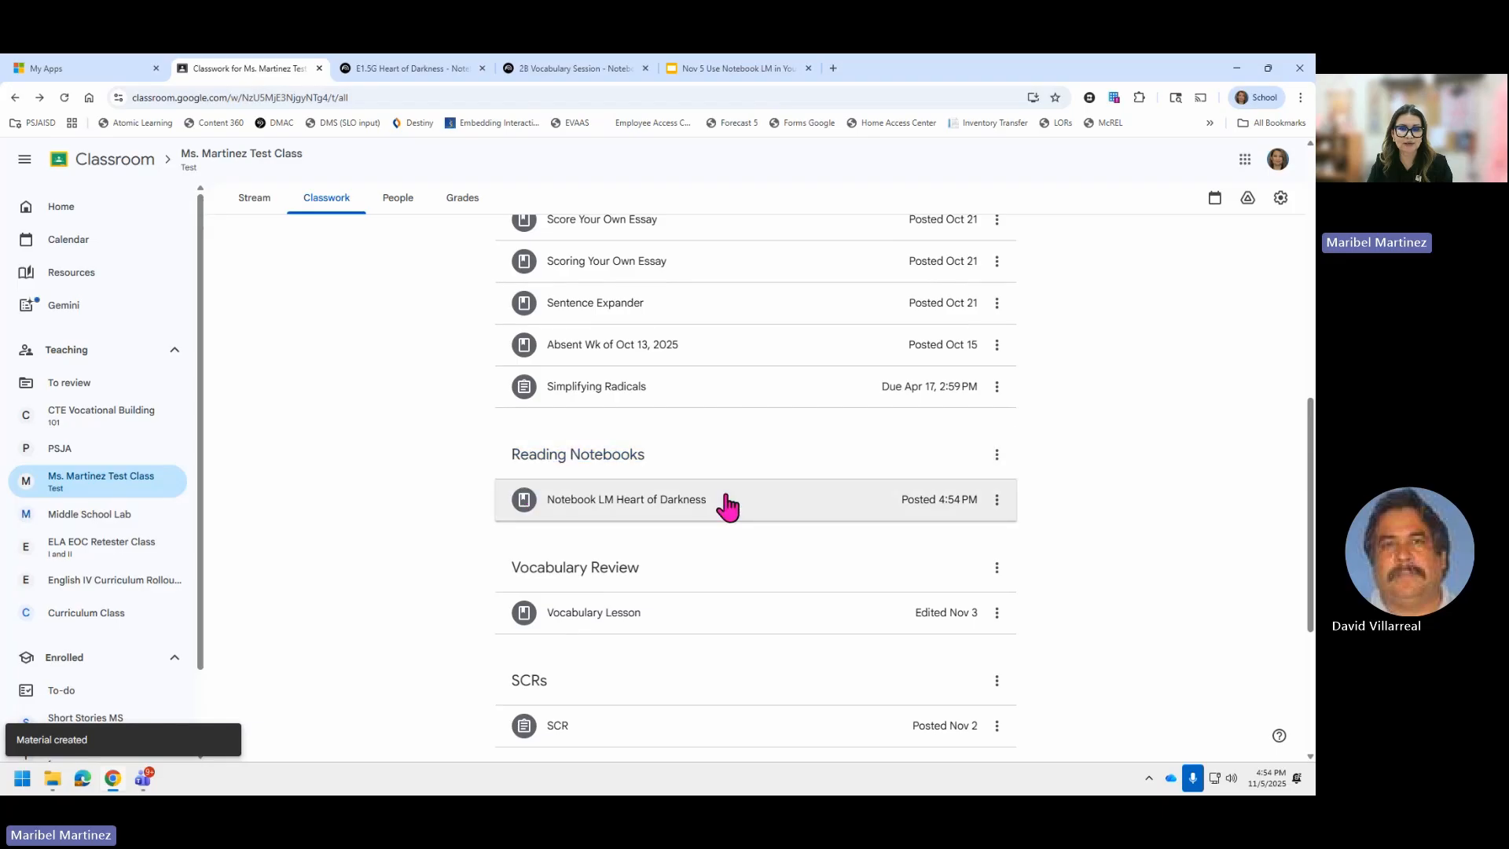
scroll(845, 580, up, 1)
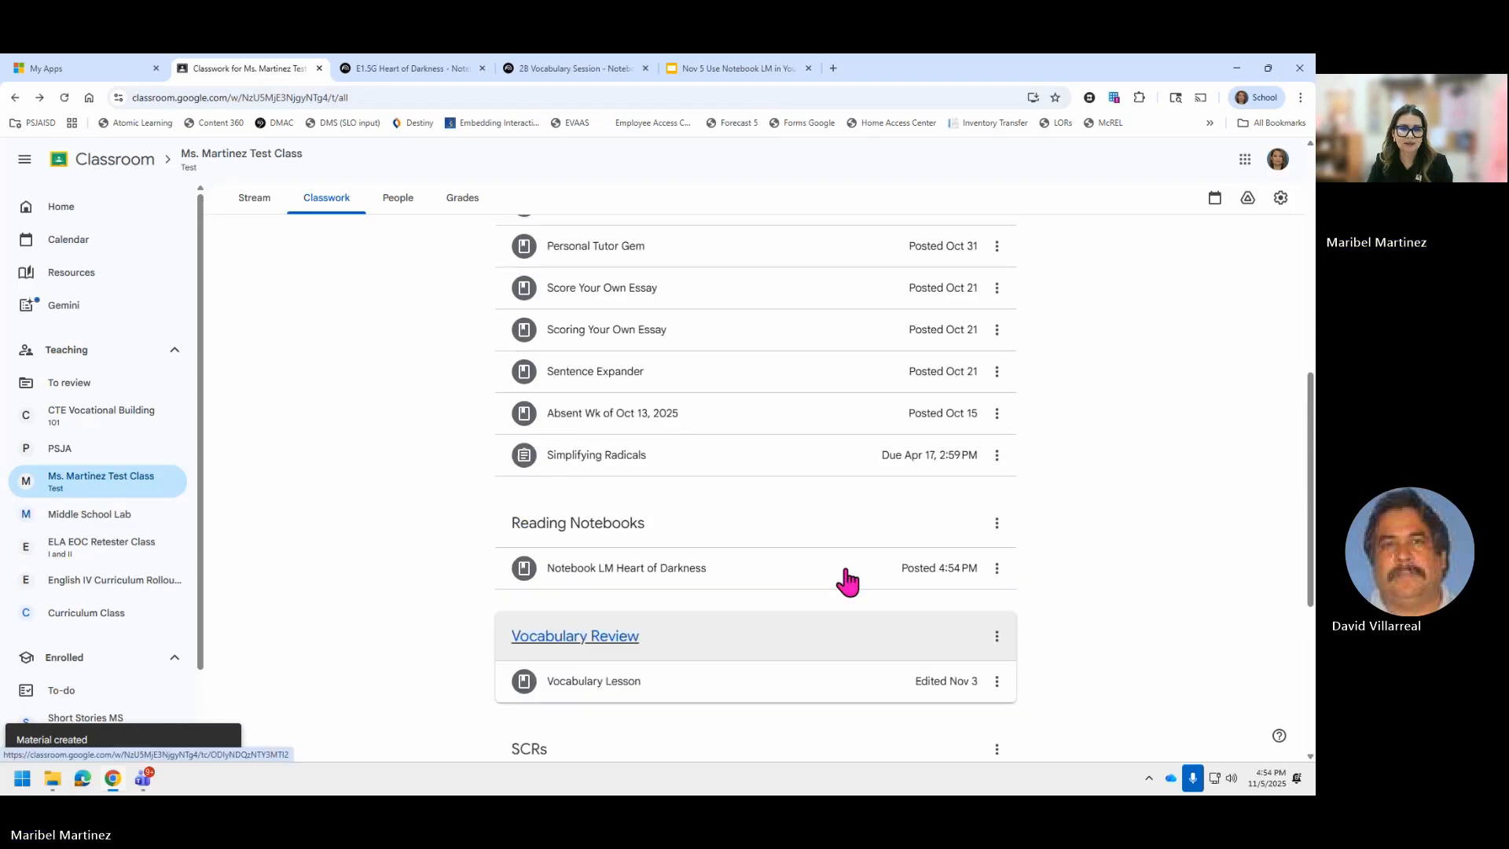
click(731, 585)
scroll(779, 624, down, 3)
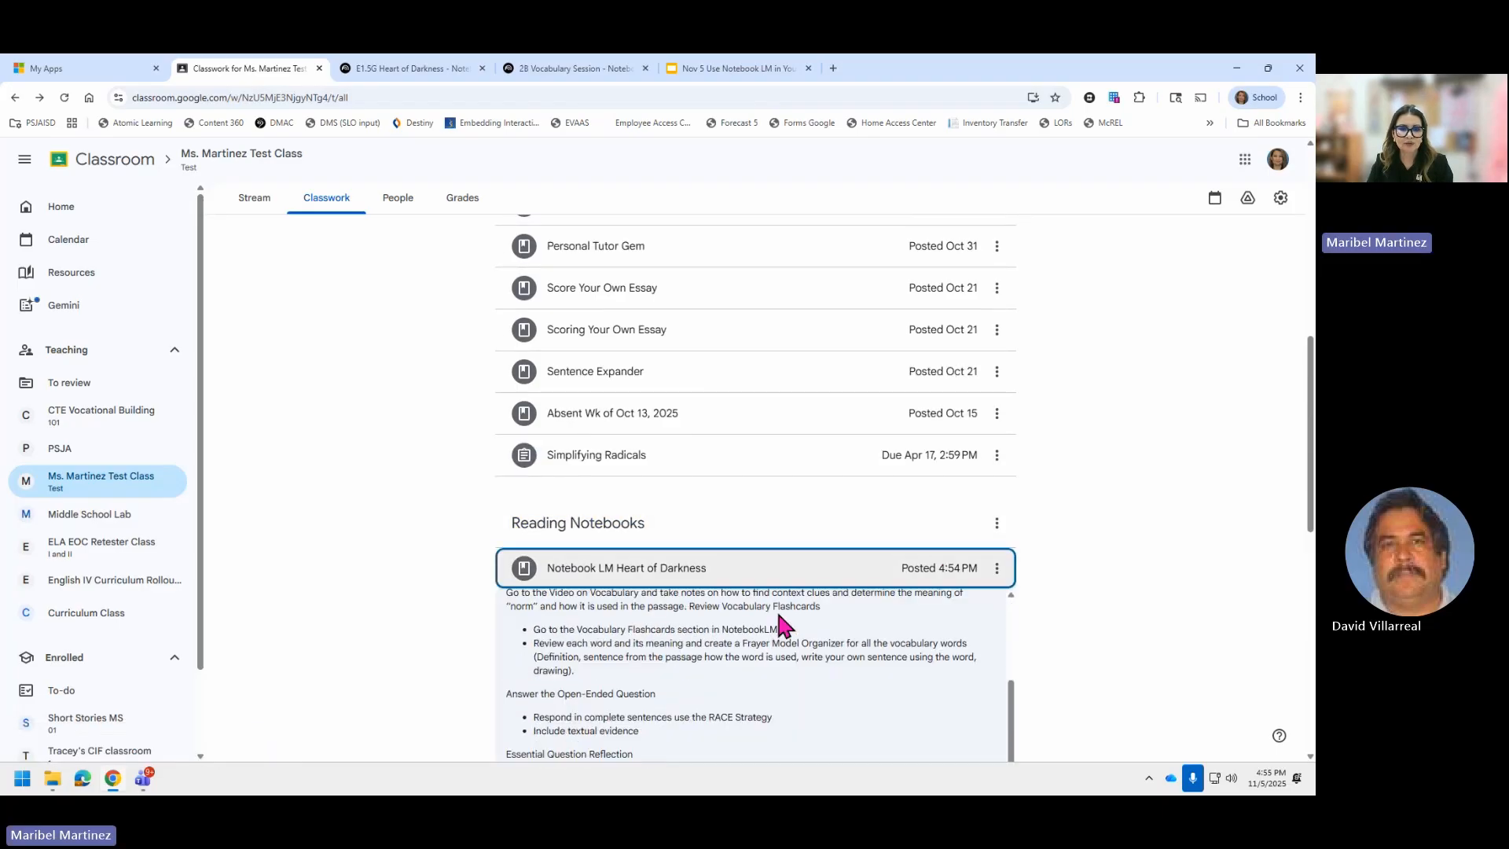
scroll(782, 625, down, 1)
drag(1311, 468, 1310, 576)
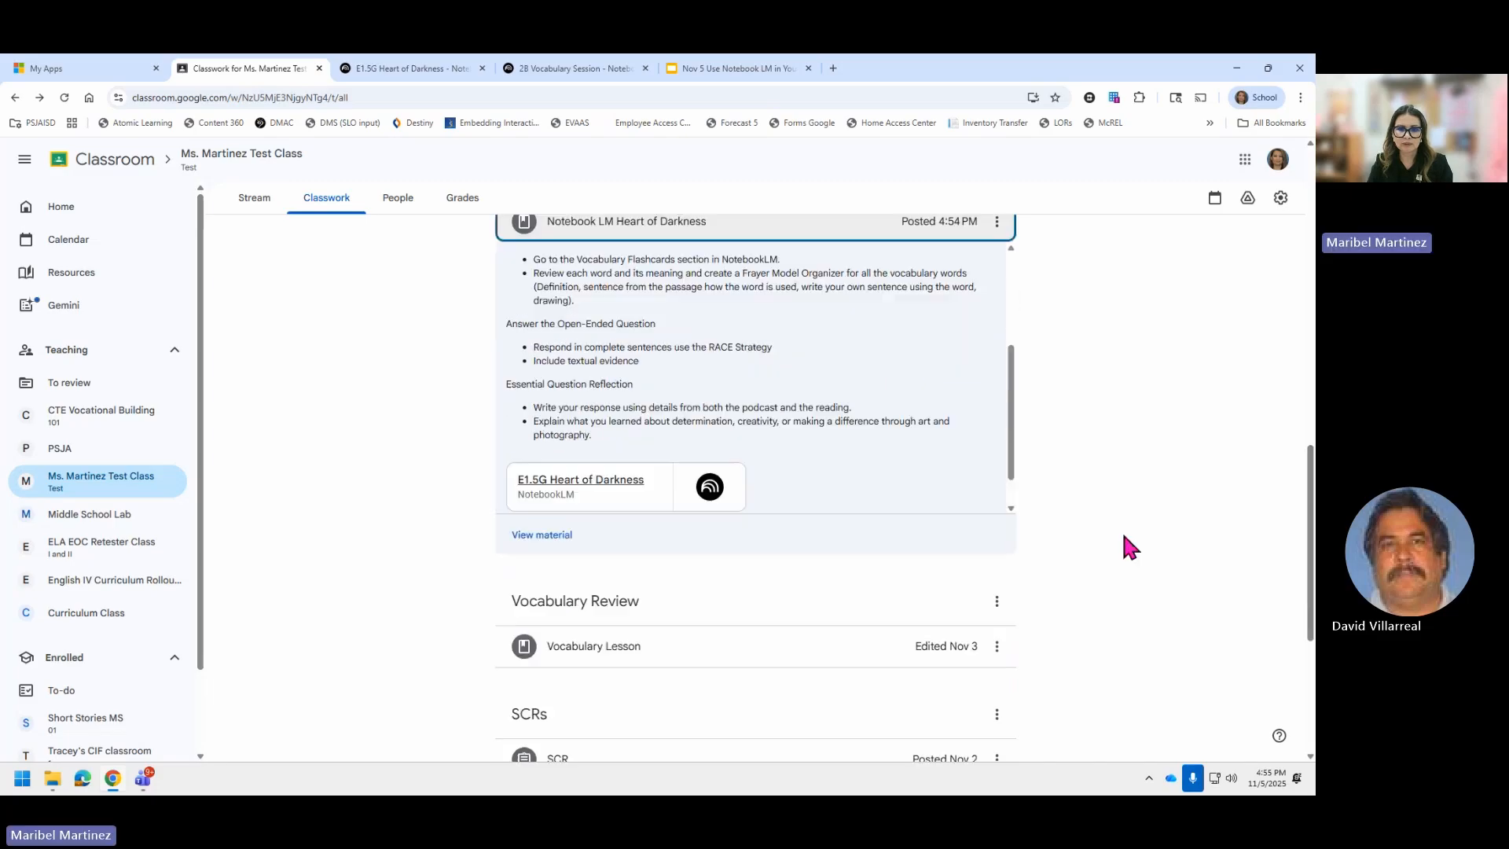
scroll(746, 385, up, 1)
scroll(747, 396, down, 1)
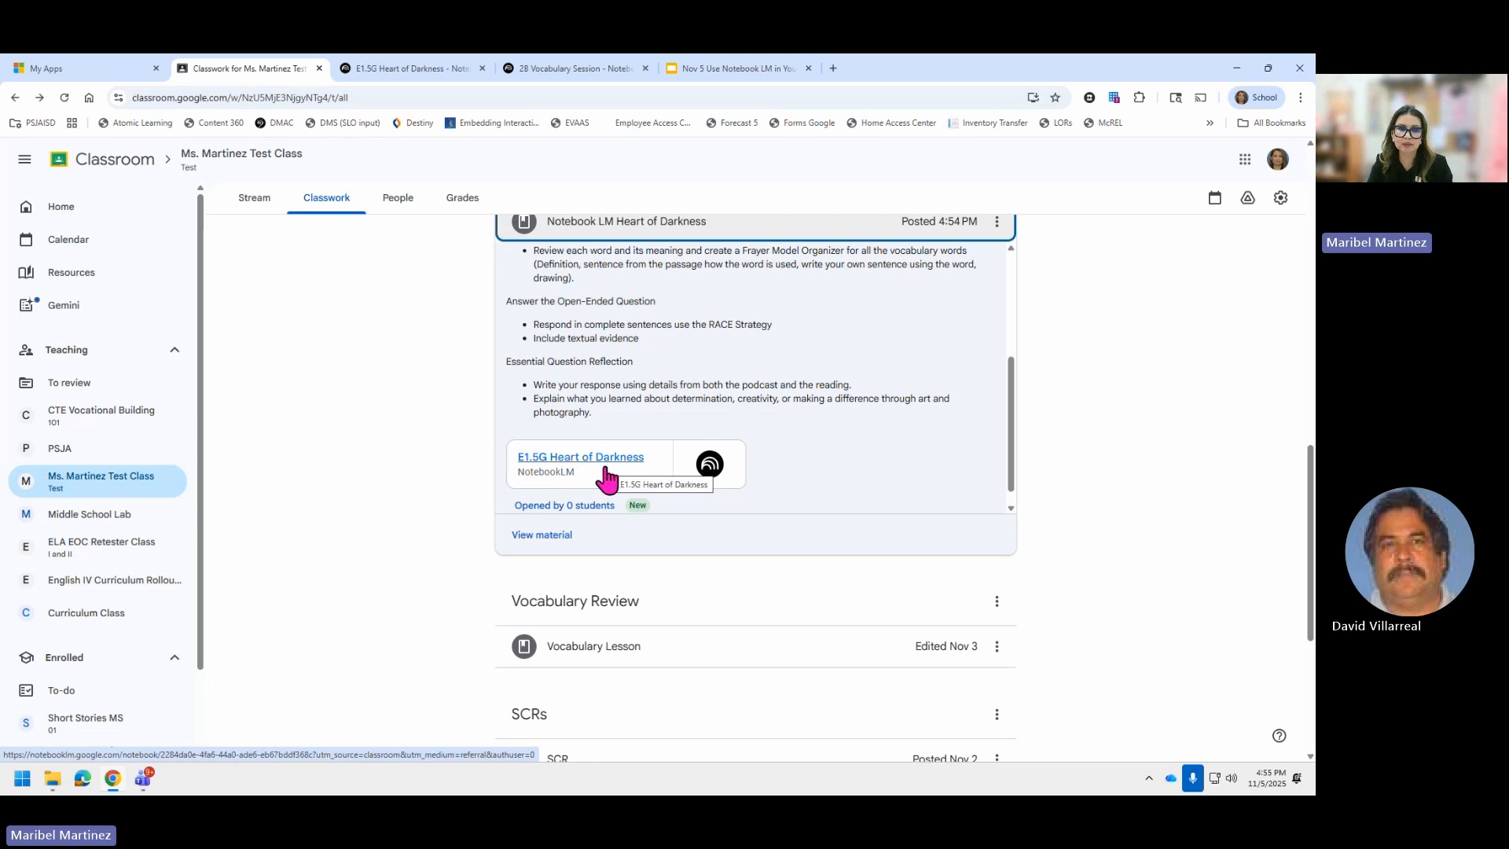
scroll(684, 472, up, 3)
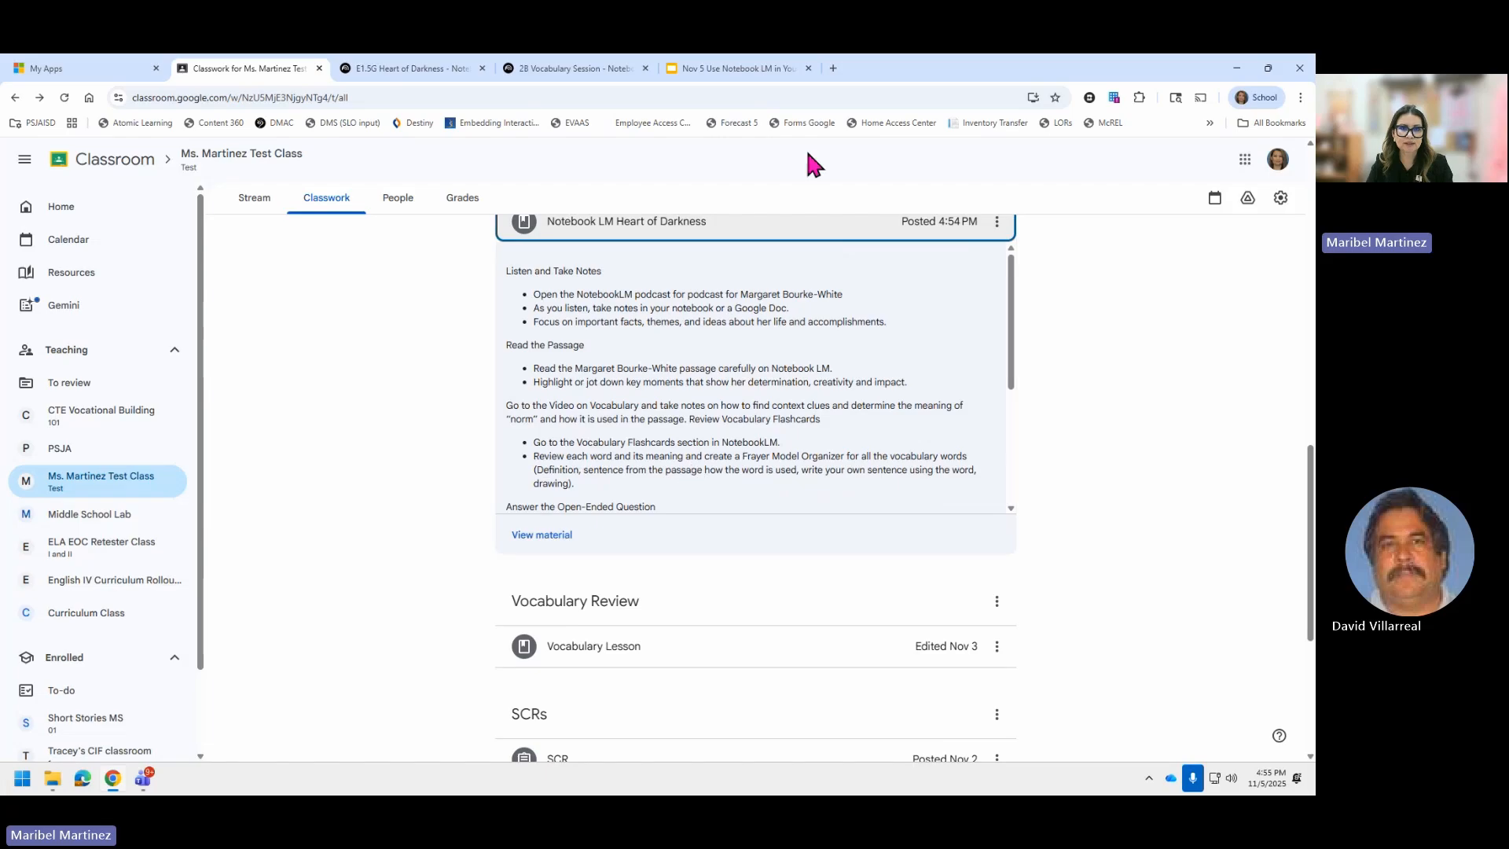
Switch to the Google Slides presentation and start the slideshow from the "Google Classroom" slide.
click(718, 69)
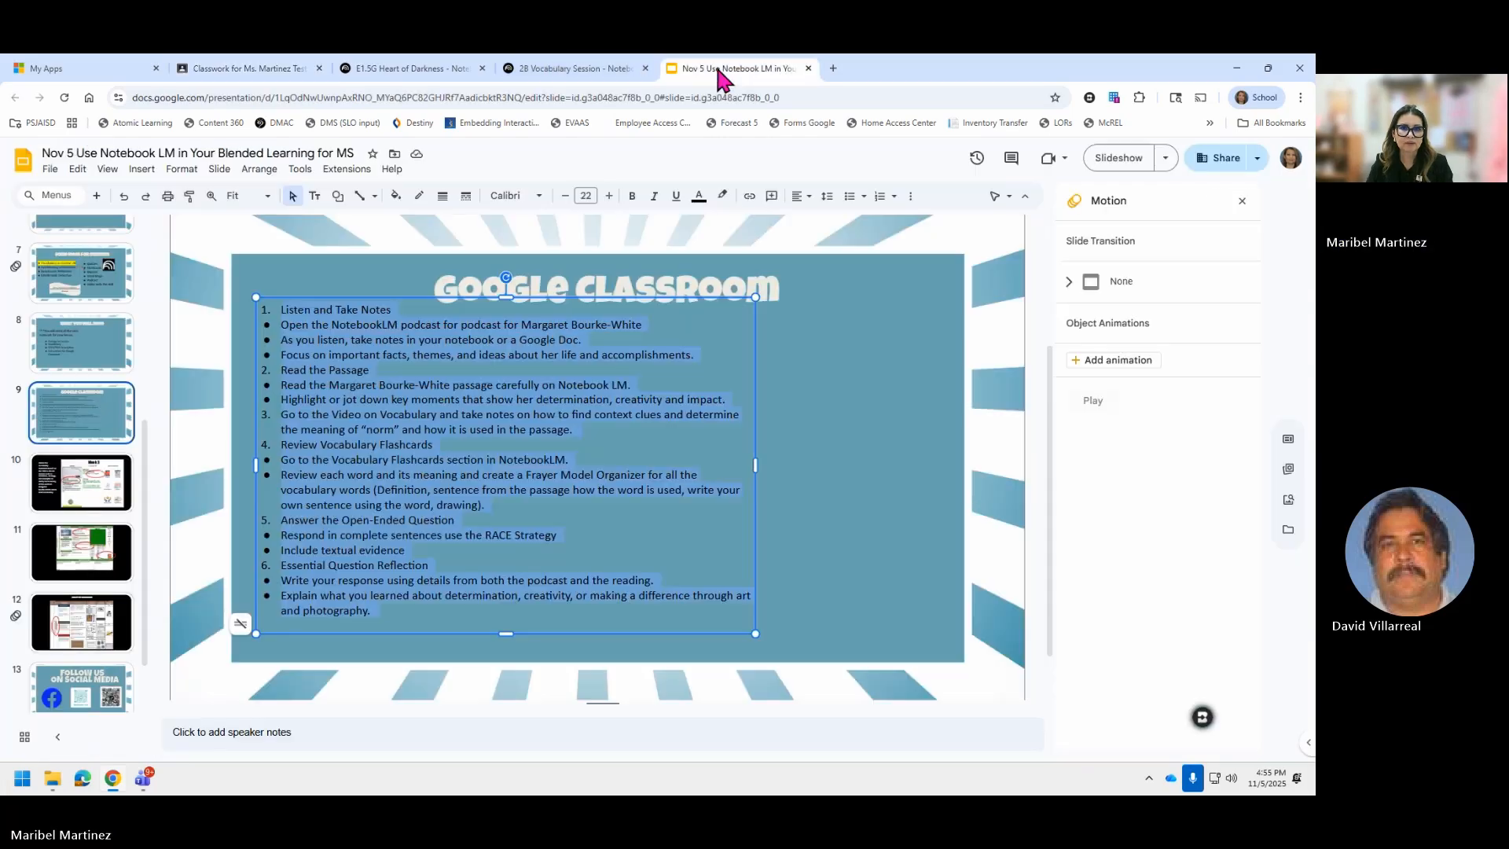
click(1130, 161)
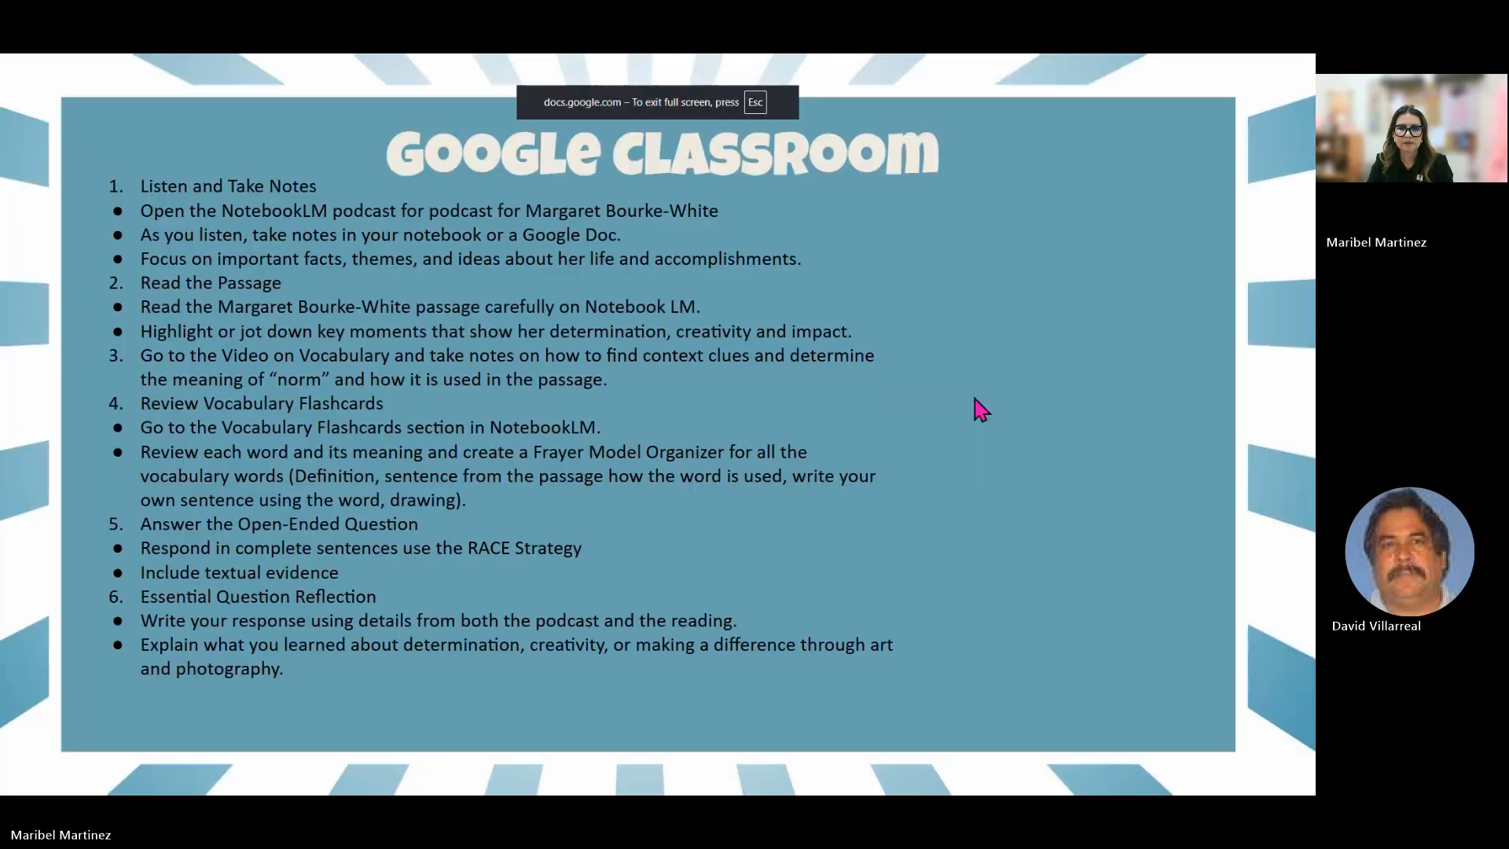